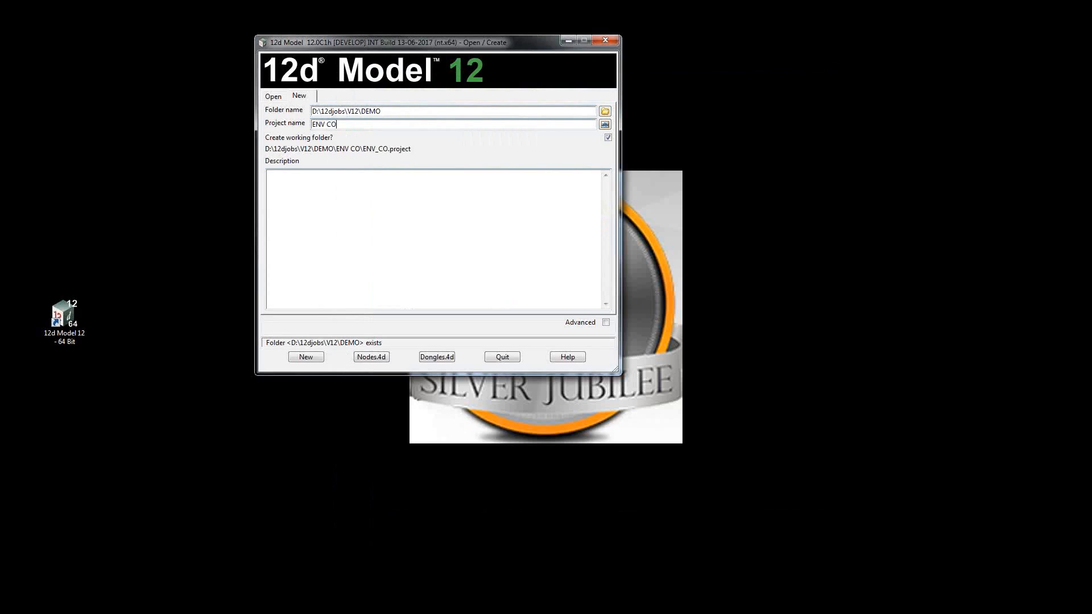
Name the new project ENV CONFIGS, keep working folder creation enabled, and show the advanced project options.
{"action": "type", "text": "S"}
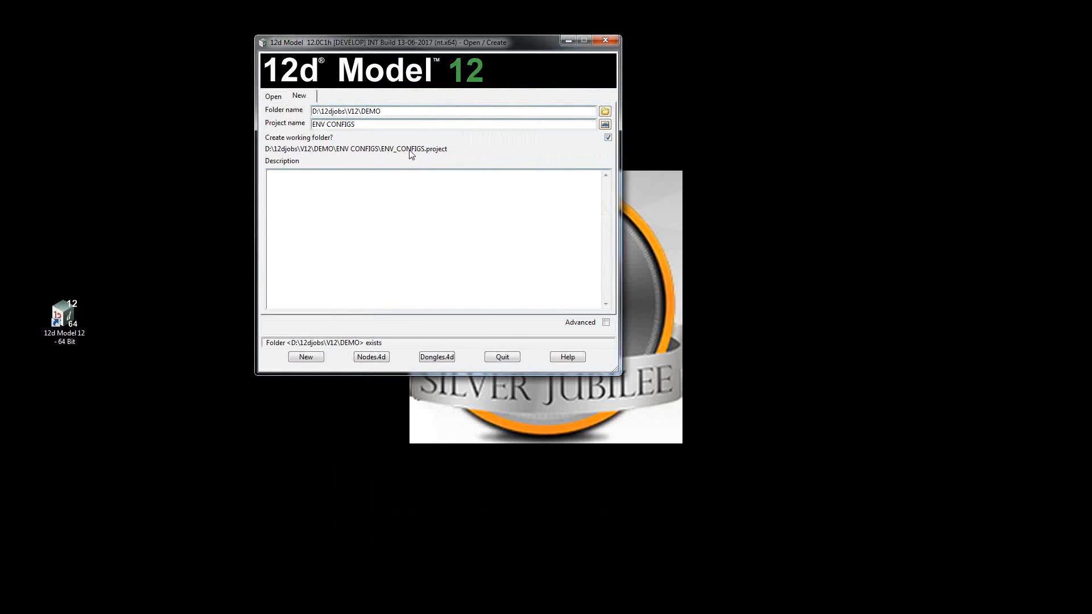
{"action": "left_click", "coordinate": [607, 138]}
{"action": "left_click", "coordinate": [608, 139]}
{"action": "left_click", "coordinate": [606, 323]}
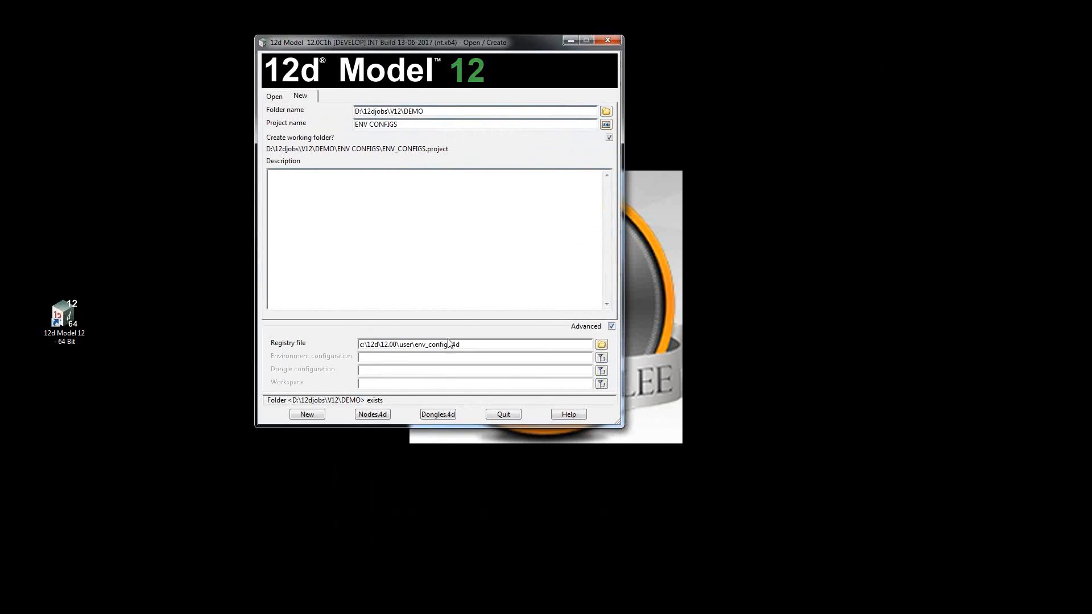
{"action": "left_click_drag", "start_coordinate": [462, 344], "coordinate": [361, 345]}
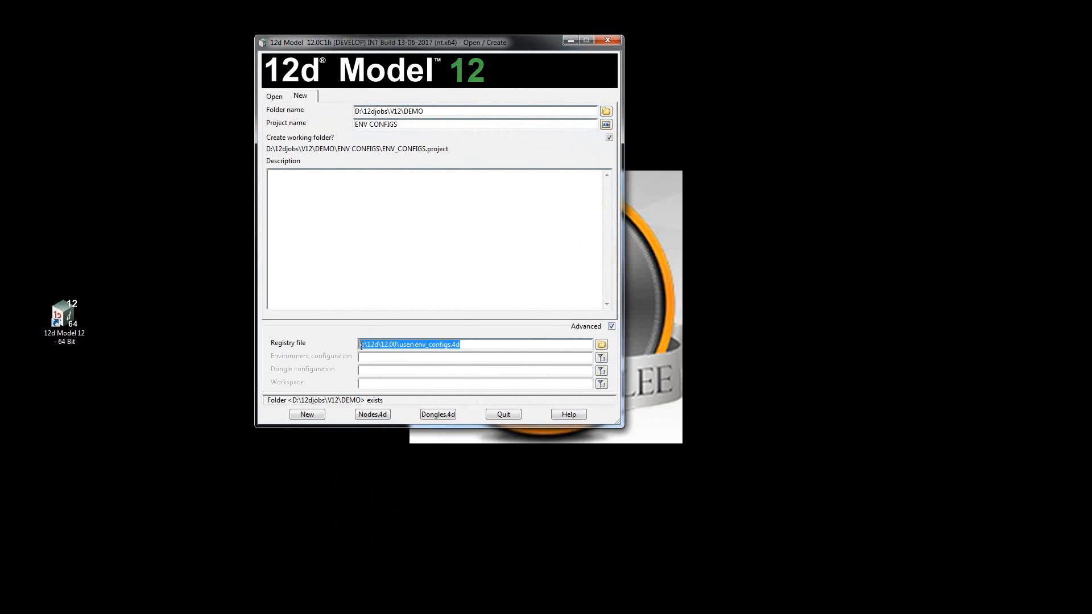
{"action": "left_click", "coordinate": [388, 358]}
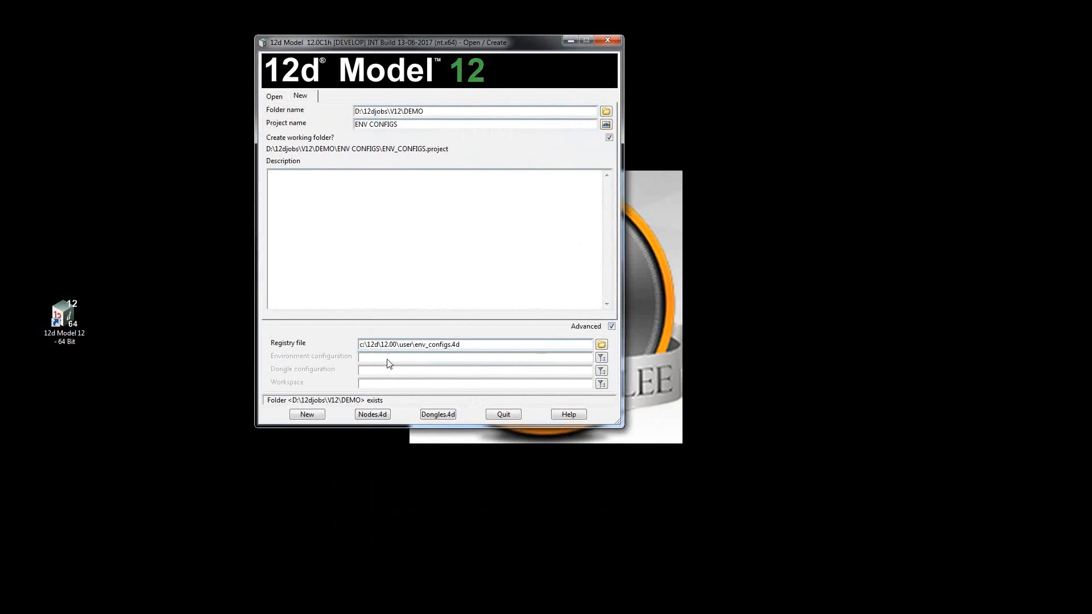
{"action": "left_click", "coordinate": [390, 371]}
{"action": "left_click", "coordinate": [391, 385]}
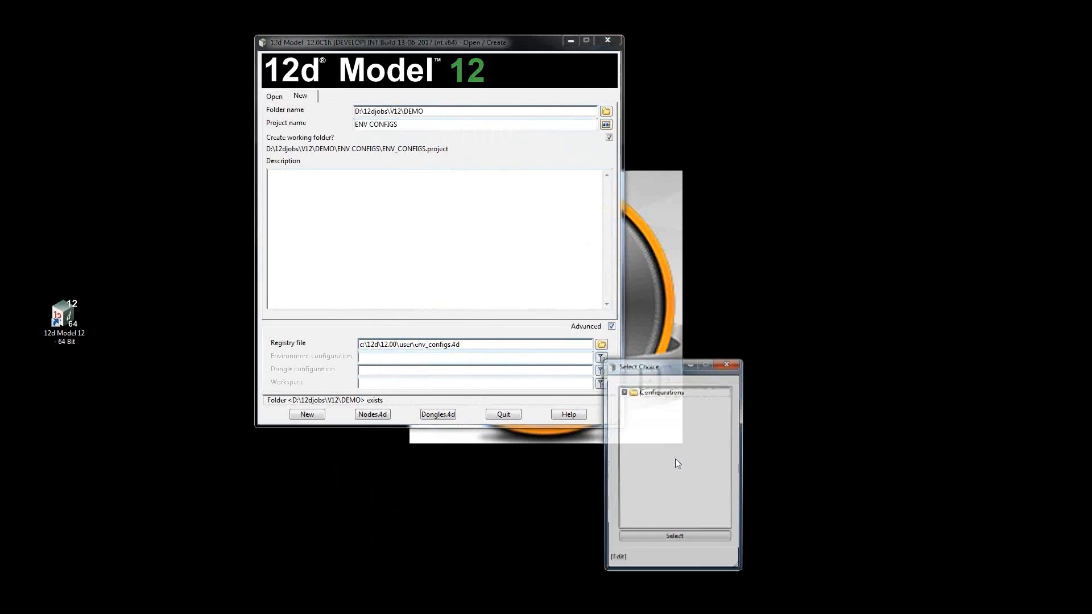
{"action": "left_click", "coordinate": [735, 364]}
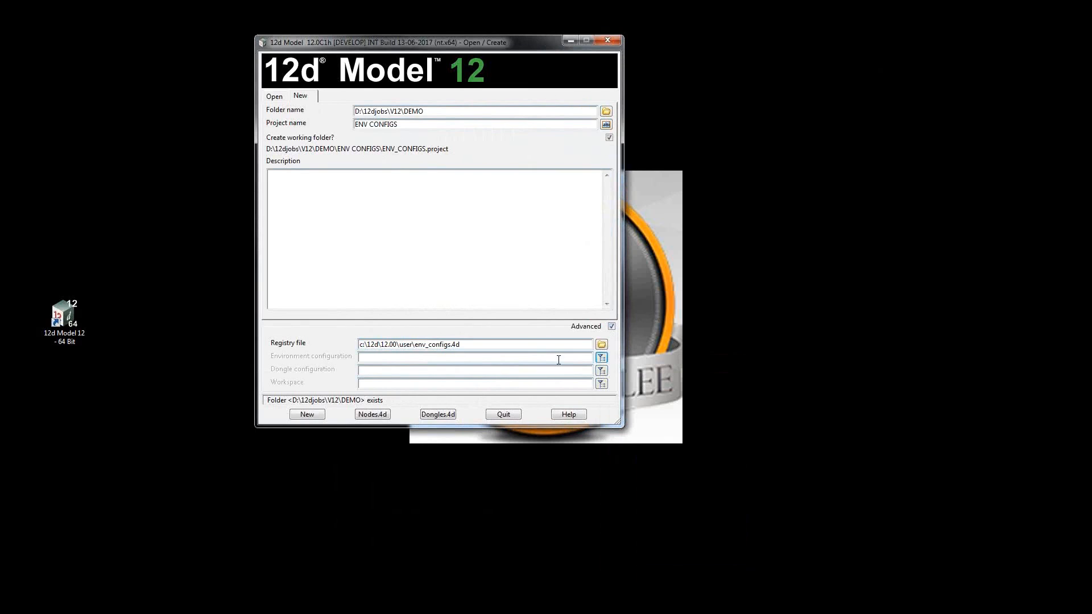
Open the env_configs.4d registry file for editing and move its configuration editor over the project window.
{"action": "left_click", "coordinate": [601, 345]}
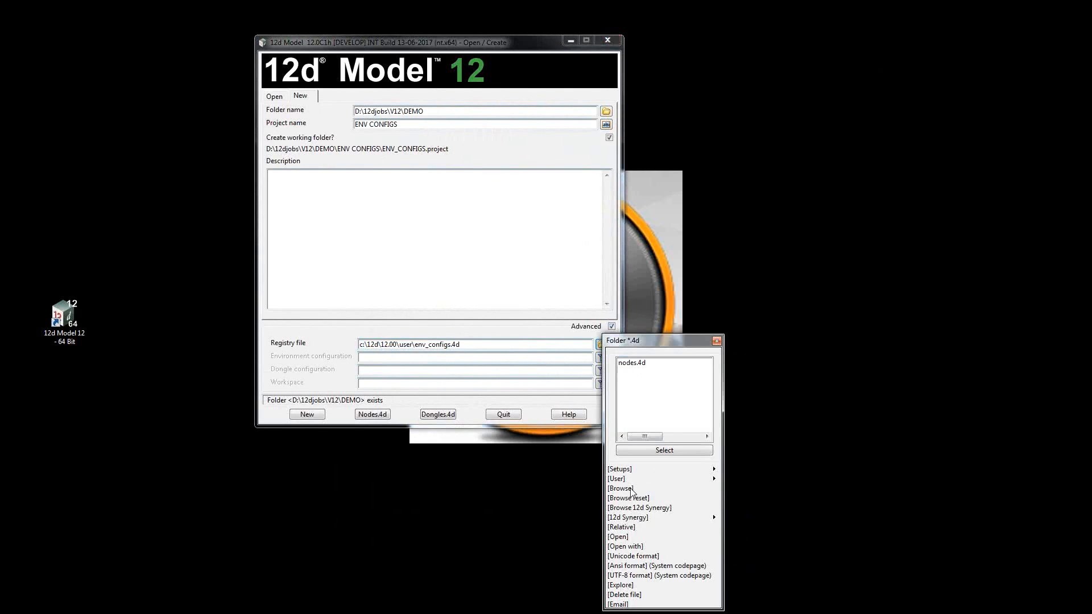
{"action": "left_click", "coordinate": [624, 538]}
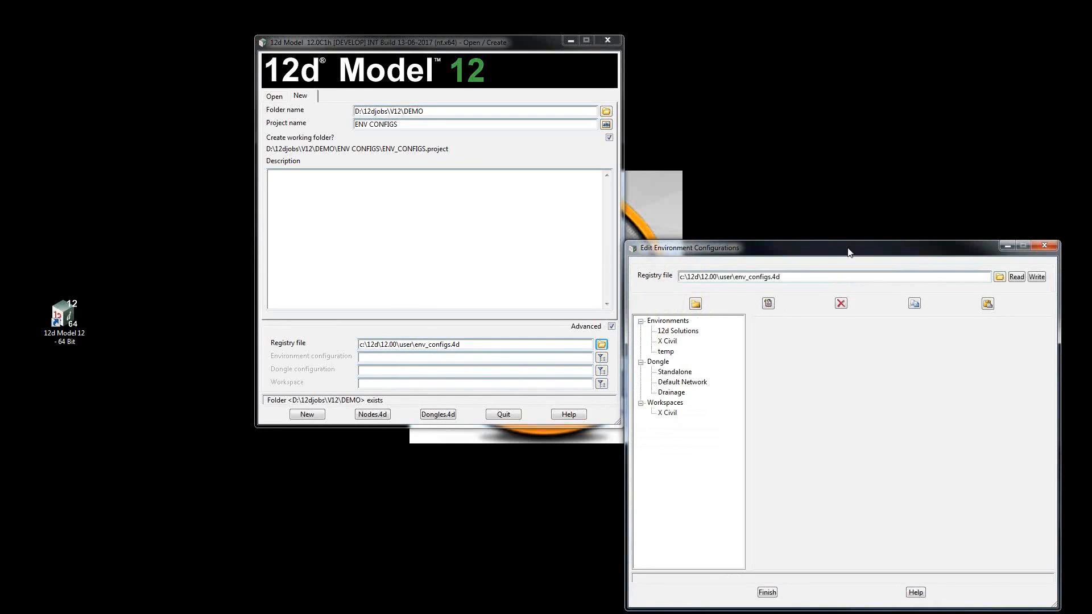
{"action": "left_click_drag", "start_coordinate": [837, 246], "coordinate": [501, 109]}
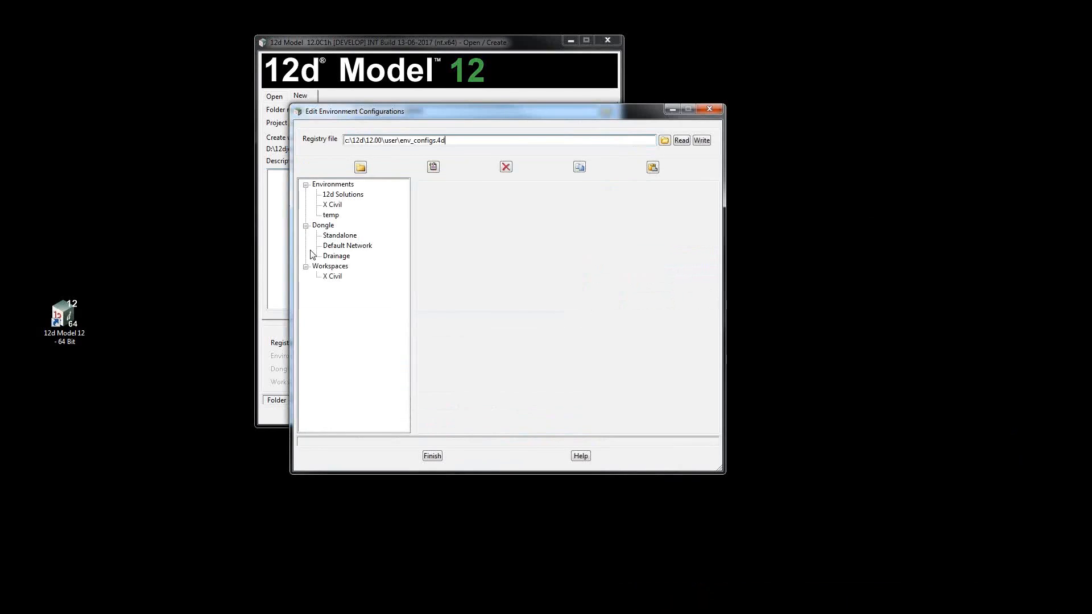
Delete the existing 12d Solutions, X Civil and temp environment configurations.
{"action": "left_click", "coordinate": [339, 186]}
{"action": "left_click", "coordinate": [343, 196]}
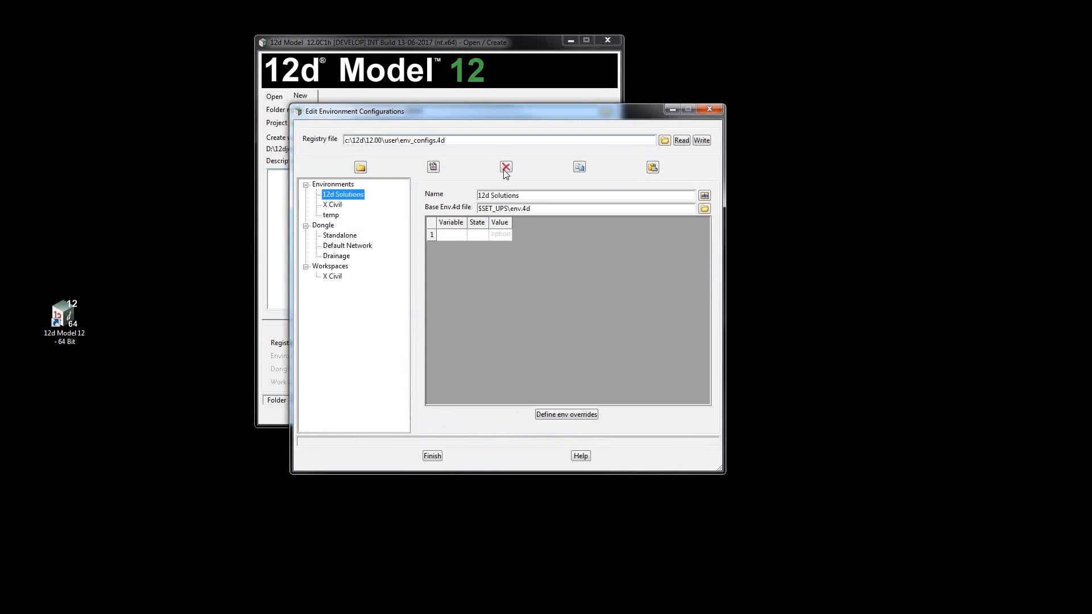
{"action": "left_click", "coordinate": [506, 169]}
{"action": "left_click", "coordinate": [334, 195]}
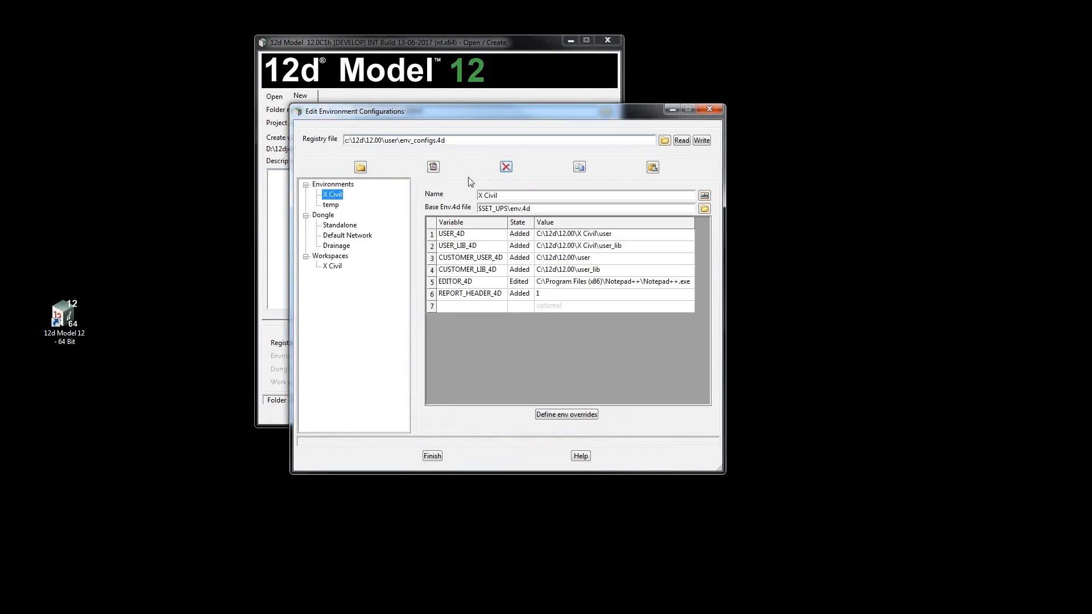
{"action": "left_click", "coordinate": [506, 169]}
{"action": "left_click", "coordinate": [332, 194]}
{"action": "left_click", "coordinate": [506, 168]}
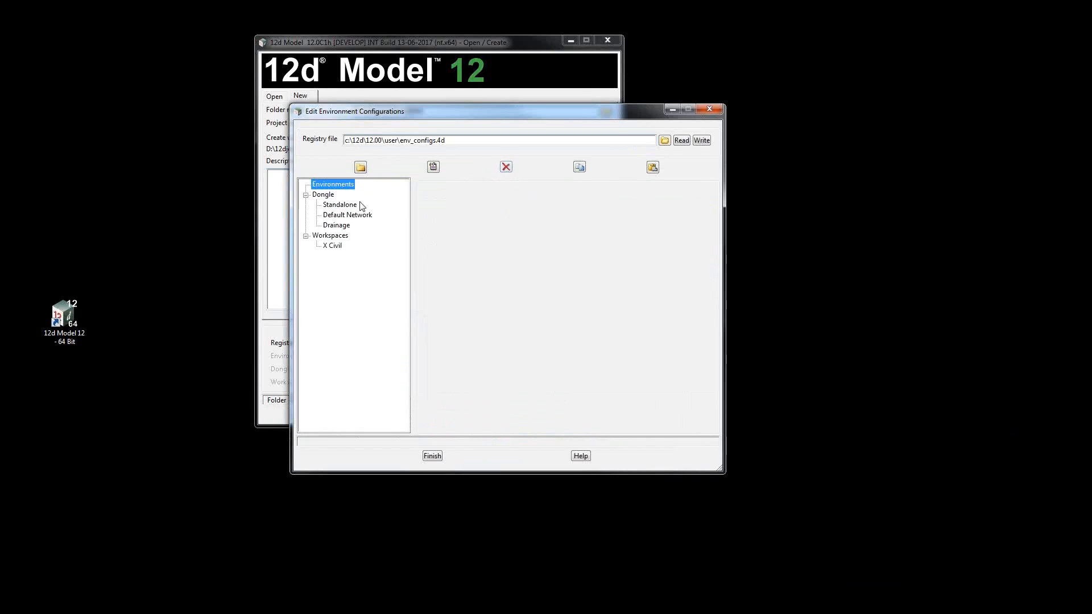
Delete the Standalone, Default Network and Drainage dongle configurations and the X Civil workspace.
{"action": "left_click", "coordinate": [339, 205]}
{"action": "left_click", "coordinate": [506, 167]}
{"action": "left_click", "coordinate": [344, 205]}
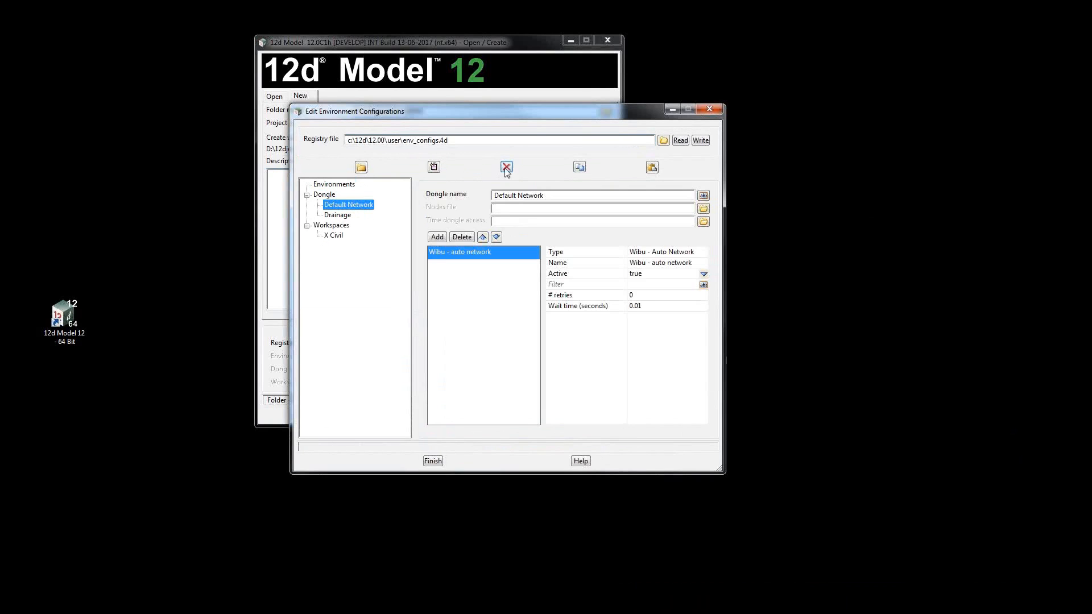
{"action": "left_click", "coordinate": [506, 166]}
{"action": "left_click", "coordinate": [337, 205]}
{"action": "left_click", "coordinate": [506, 167]}
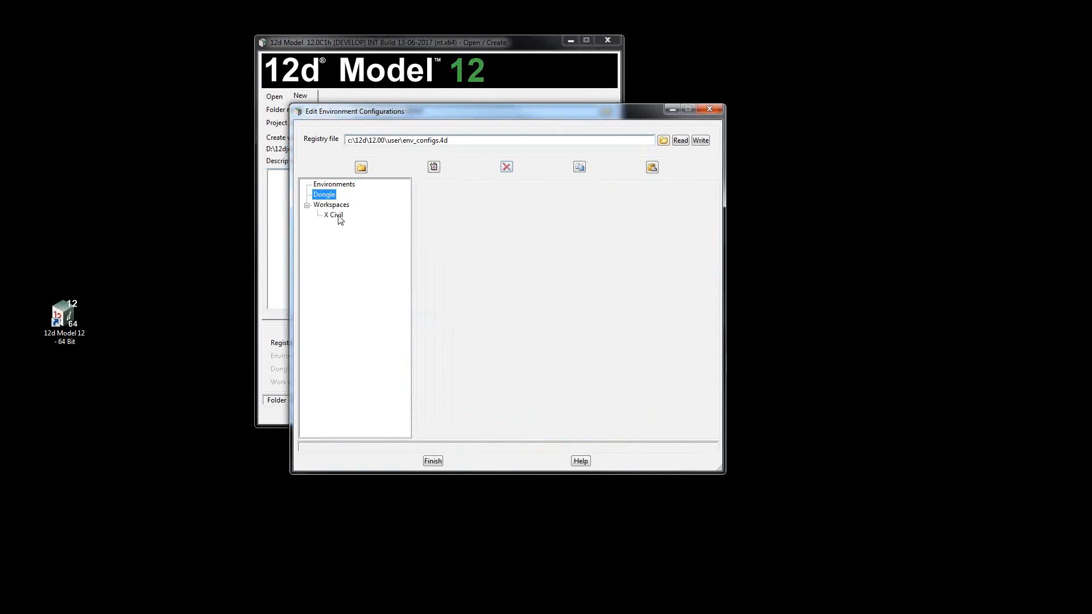
{"action": "left_click", "coordinate": [336, 216]}
{"action": "left_click", "coordinate": [506, 166]}
Create an environment configuration named 12d Solutions and save it to the registry file.
{"action": "left_click", "coordinate": [347, 185]}
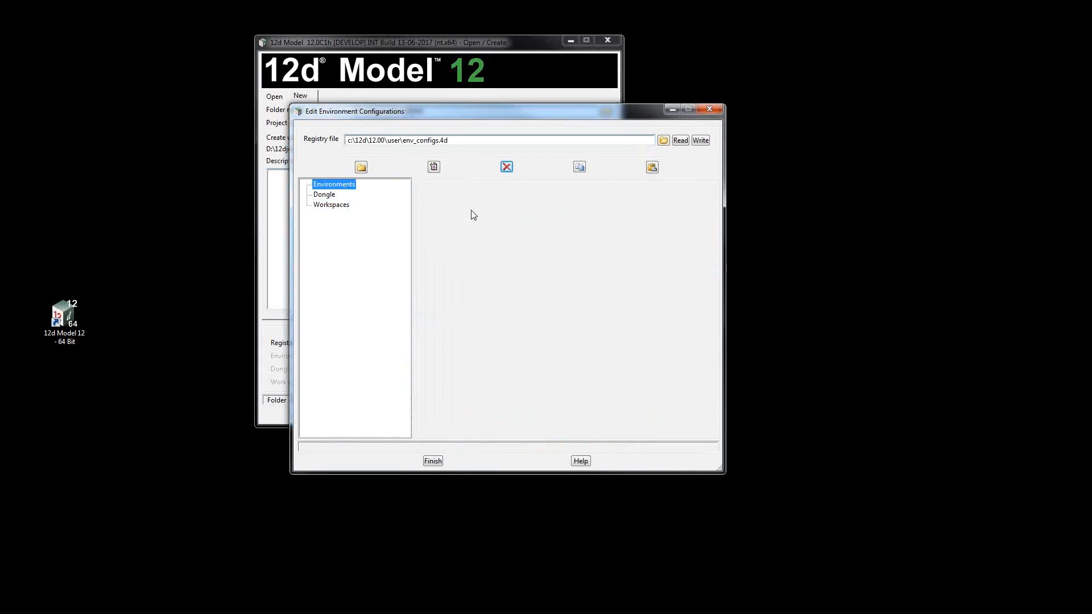
{"action": "left_click", "coordinate": [433, 167]}
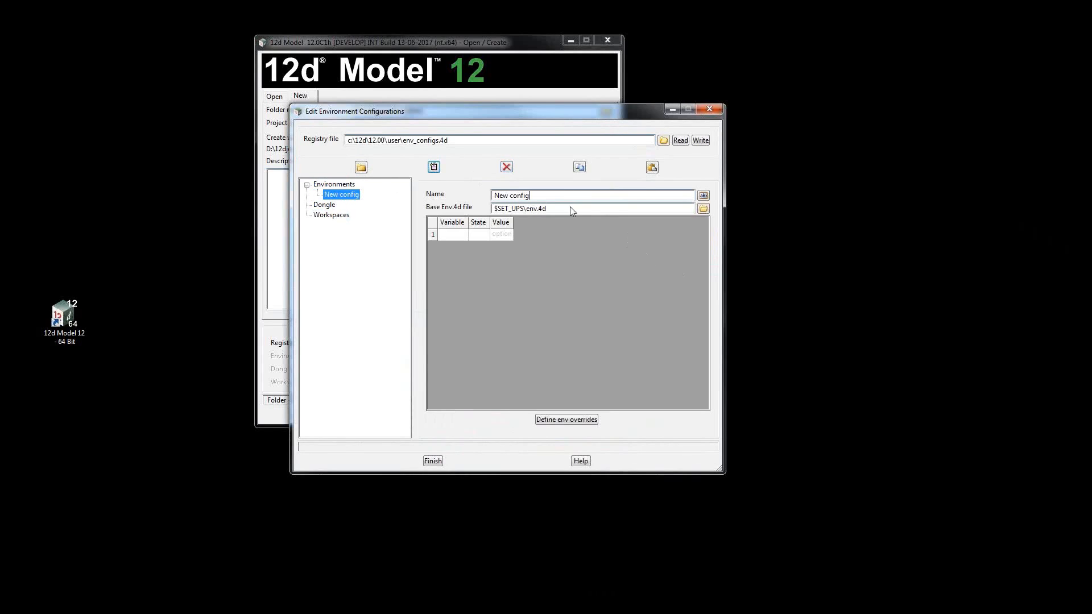
{"action": "left_click_drag", "start_coordinate": [527, 195], "coordinate": [471, 194]}
{"action": "type", "text": "12d"}
{"action": "type", "text": "Solutions"}
{"action": "left_click", "coordinate": [701, 140]}
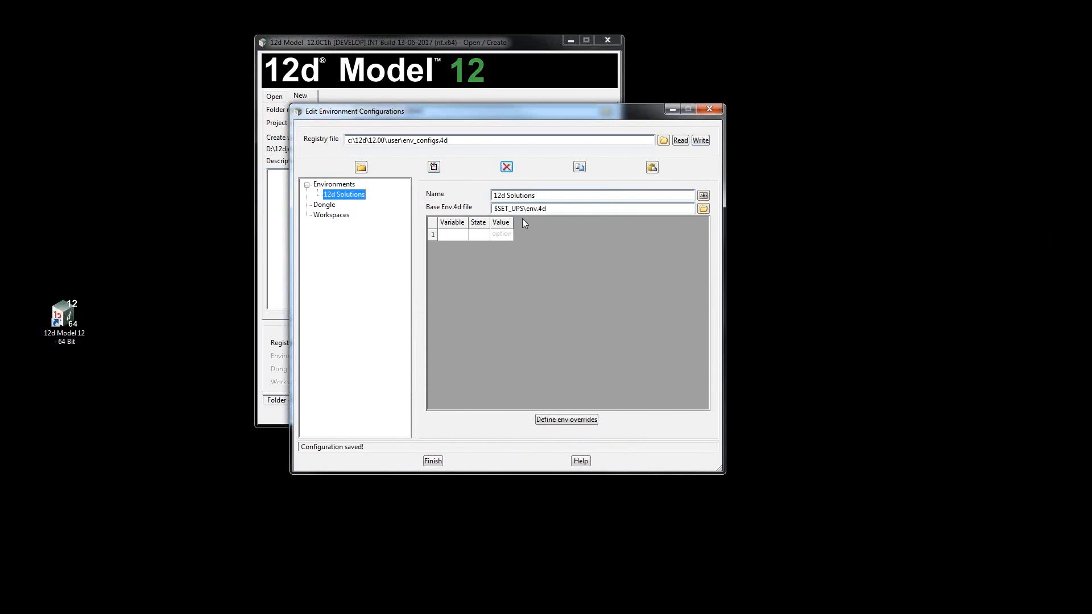
Create a second environment configuration named X Civil and save it to the registry file.
{"action": "left_click", "coordinate": [434, 169]}
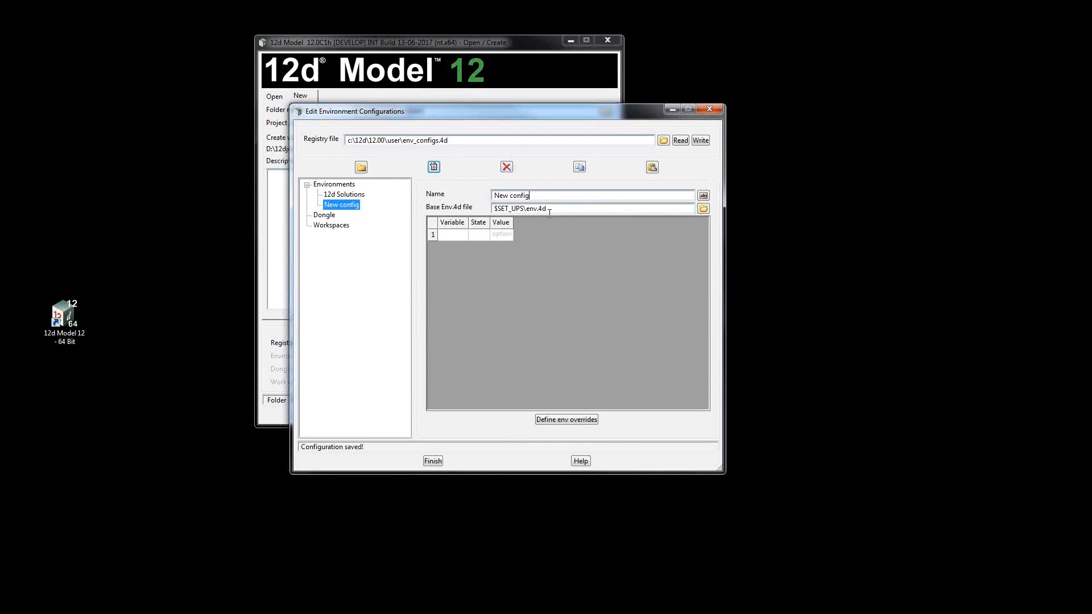
{"action": "left_click_drag", "start_coordinate": [529, 195], "coordinate": [480, 199]}
{"action": "type", "text": "X Civil"}
{"action": "left_click", "coordinate": [701, 140]}
Create a third environment configuration named temp and save it to the registry file.
{"action": "left_click", "coordinate": [434, 167]}
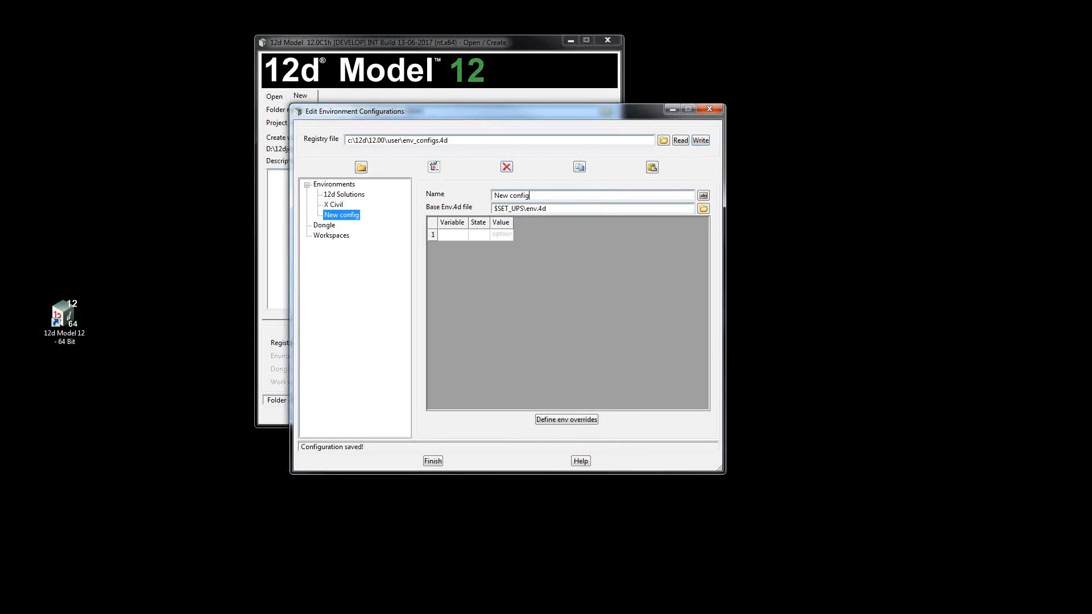
{"action": "left_click", "coordinate": [594, 196]}
{"action": "left_click_drag", "start_coordinate": [594, 196], "coordinate": [486, 195]}
{"action": "type", "text": "temp"}
{"action": "left_click", "coordinate": [700, 140]}
{"action": "left_click", "coordinate": [340, 204]}
{"action": "left_click", "coordinate": [343, 195]}
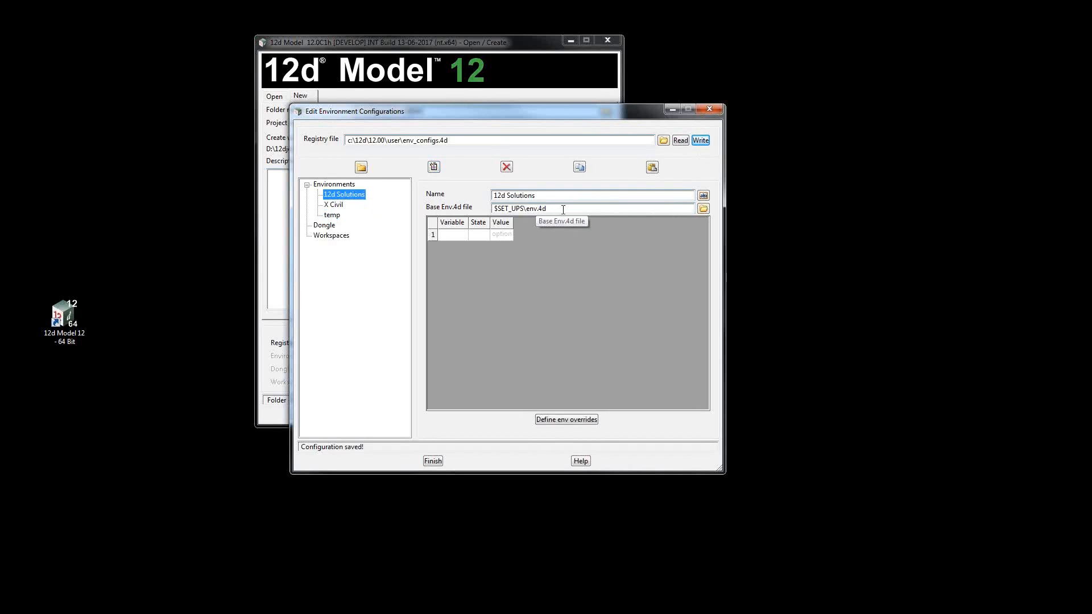
{"action": "left_click_drag", "start_coordinate": [563, 210], "coordinate": [494, 207]}
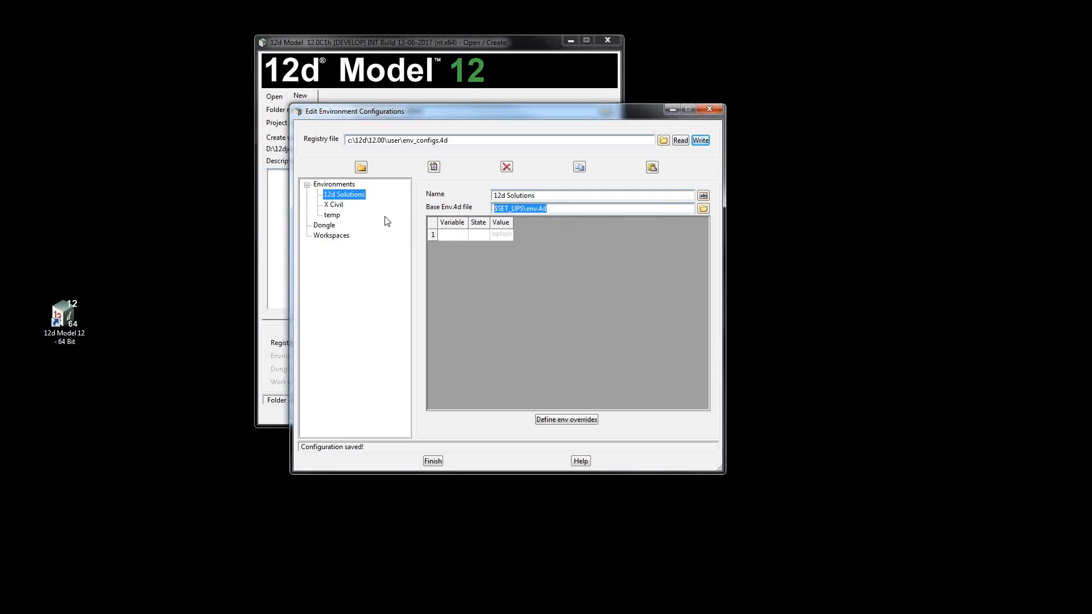
In the X Civil environment's overrides, set the user folder to C:\12d\12.00\X Civil\user.
{"action": "left_click", "coordinate": [334, 206]}
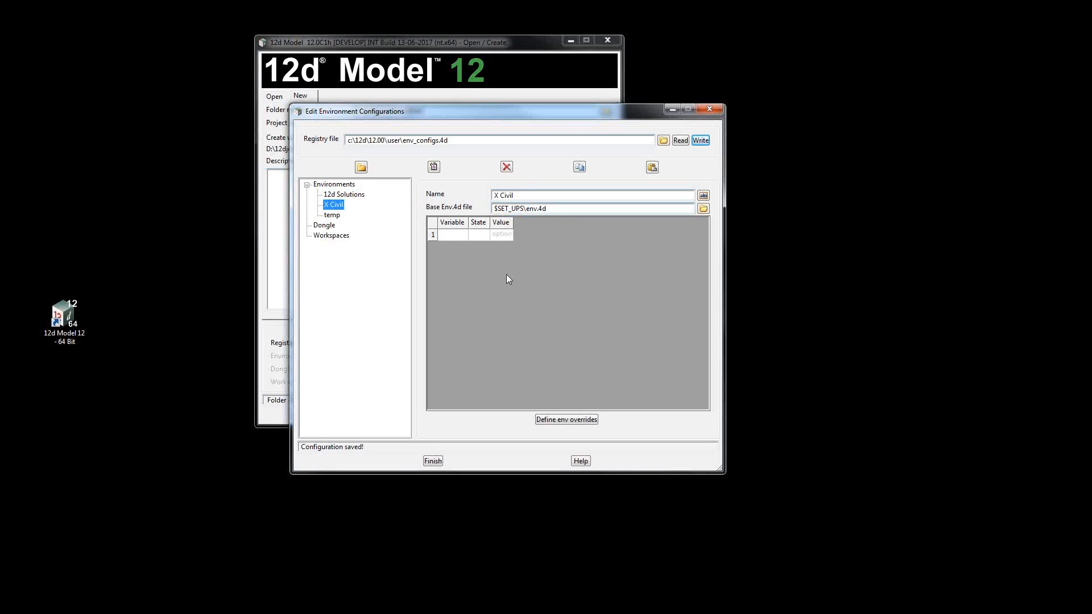
{"action": "left_click", "coordinate": [576, 421]}
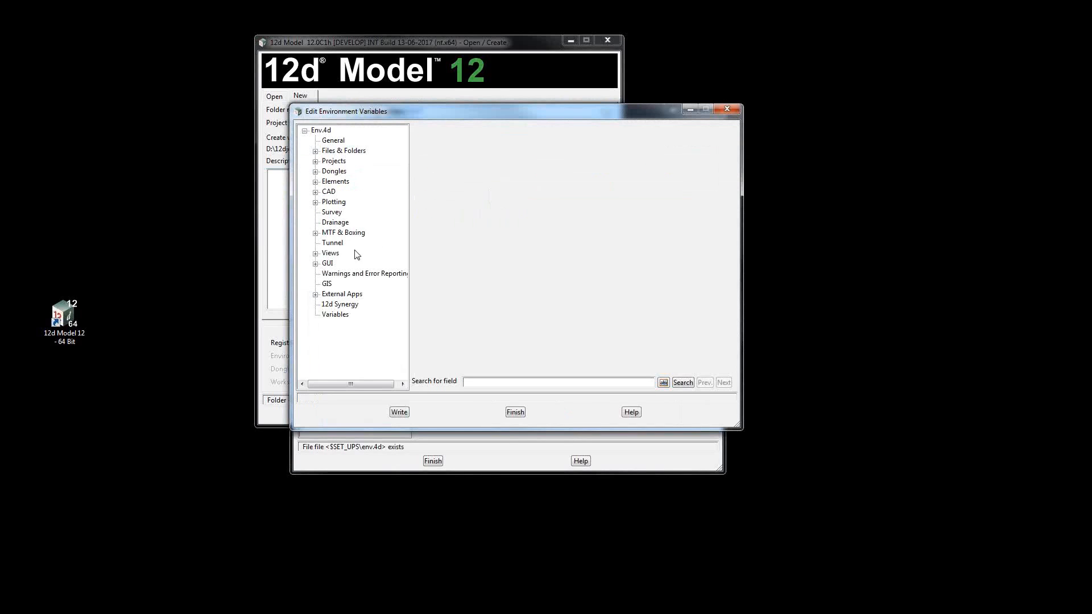
{"action": "left_click", "coordinate": [316, 151]}
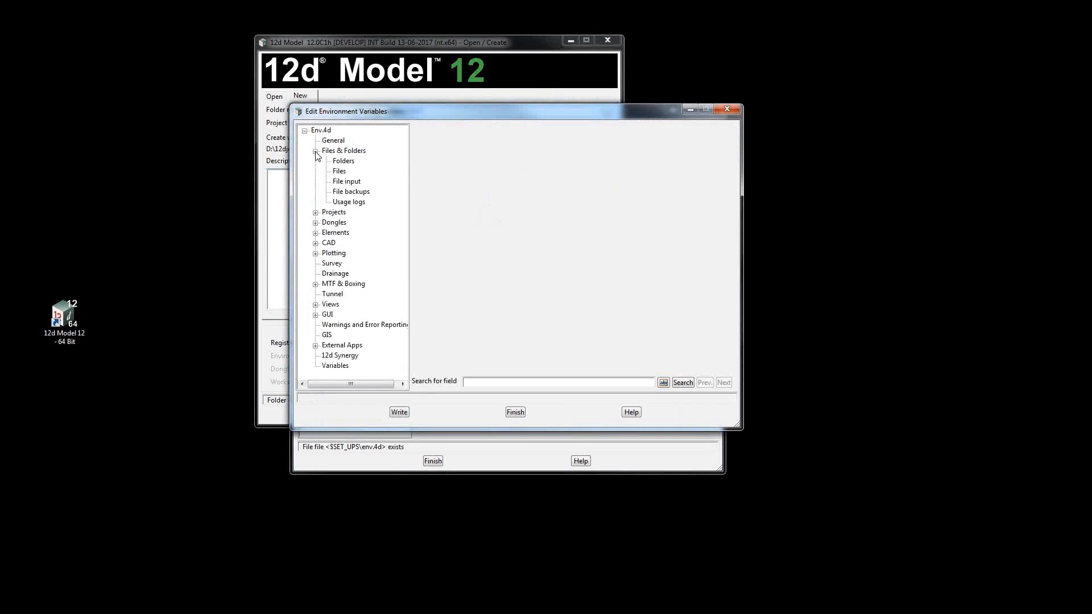
{"action": "left_click", "coordinate": [348, 161]}
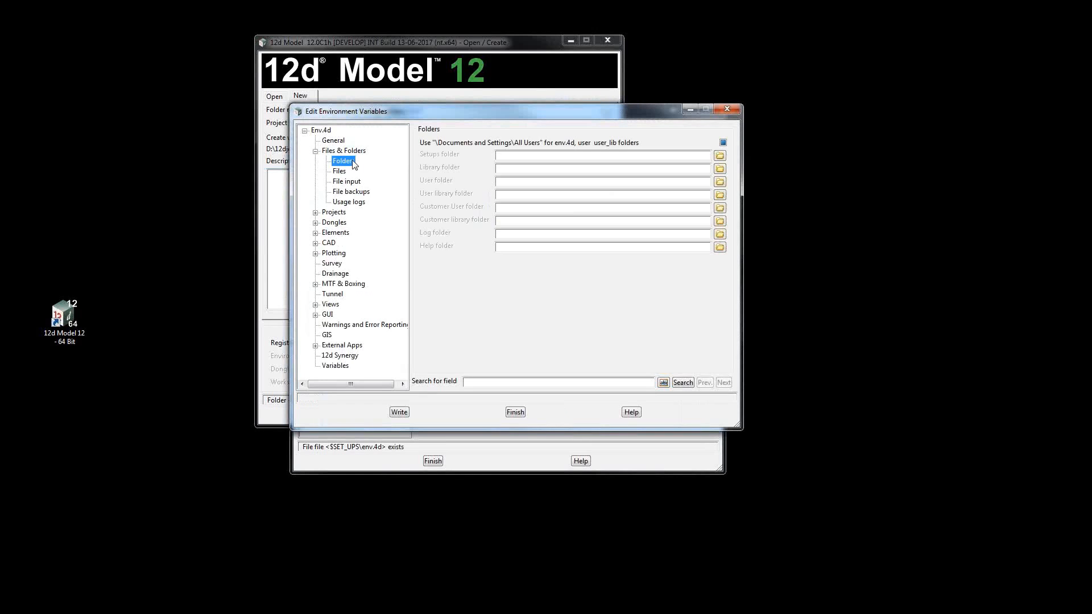
{"action": "left_click", "coordinate": [720, 181]}
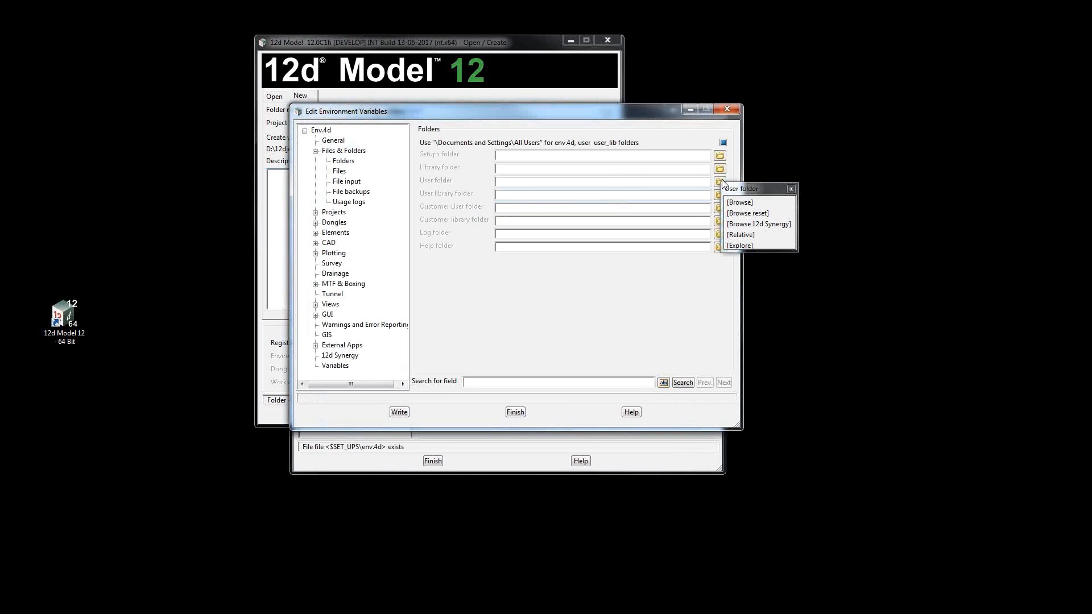
{"action": "left_click", "coordinate": [740, 203]}
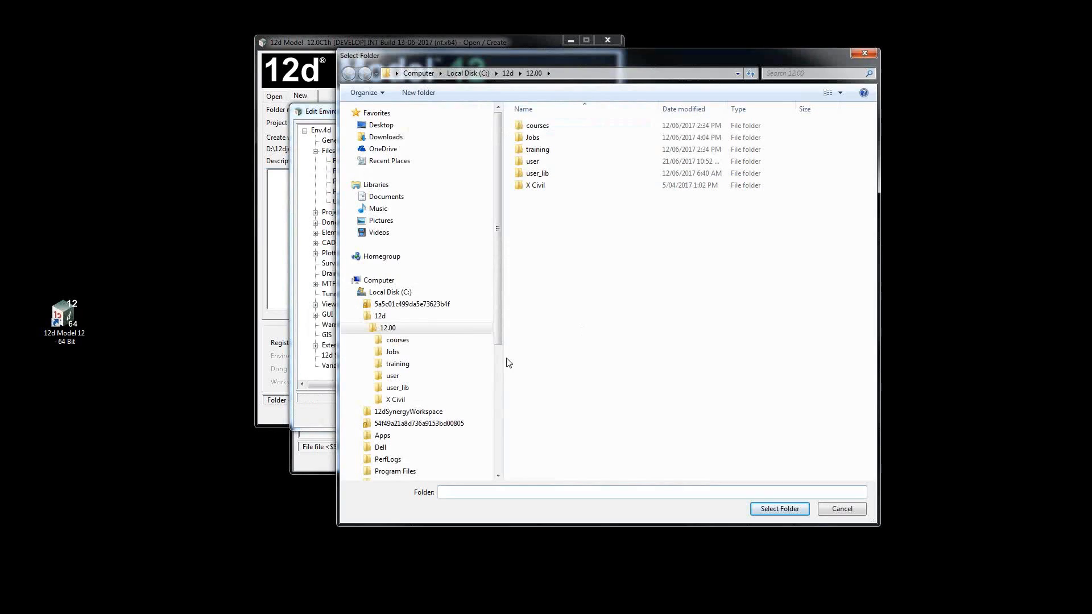
{"action": "left_click", "coordinate": [415, 400]}
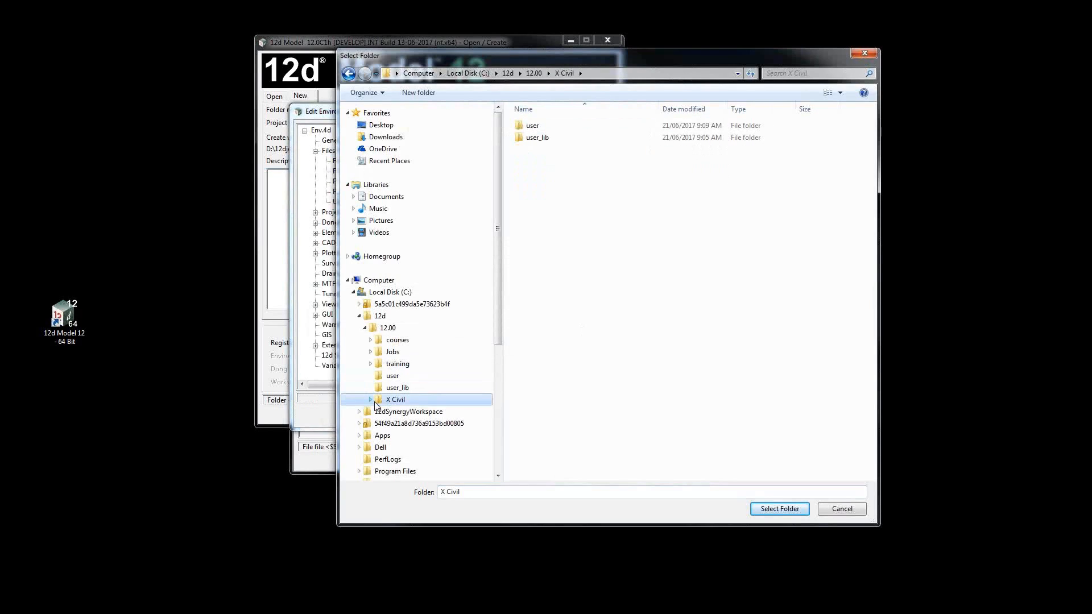
{"action": "left_click", "coordinate": [401, 412]}
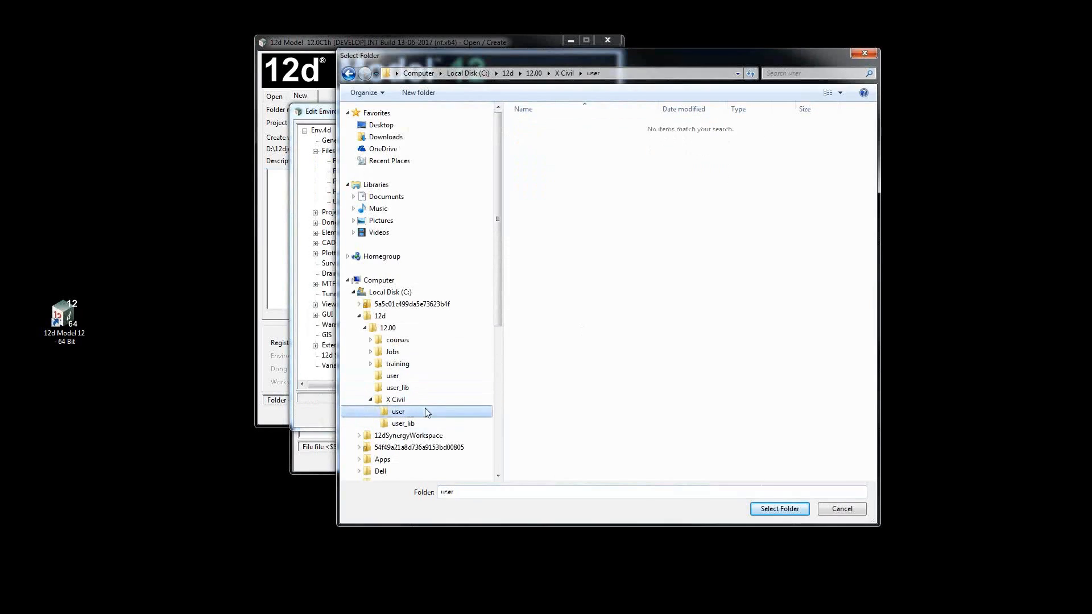
{"action": "left_click", "coordinate": [780, 508]}
Set the user library folder to C:\12d\12.00\X Civil\user_lib and write the environment overrides.
{"action": "left_click", "coordinate": [720, 195]}
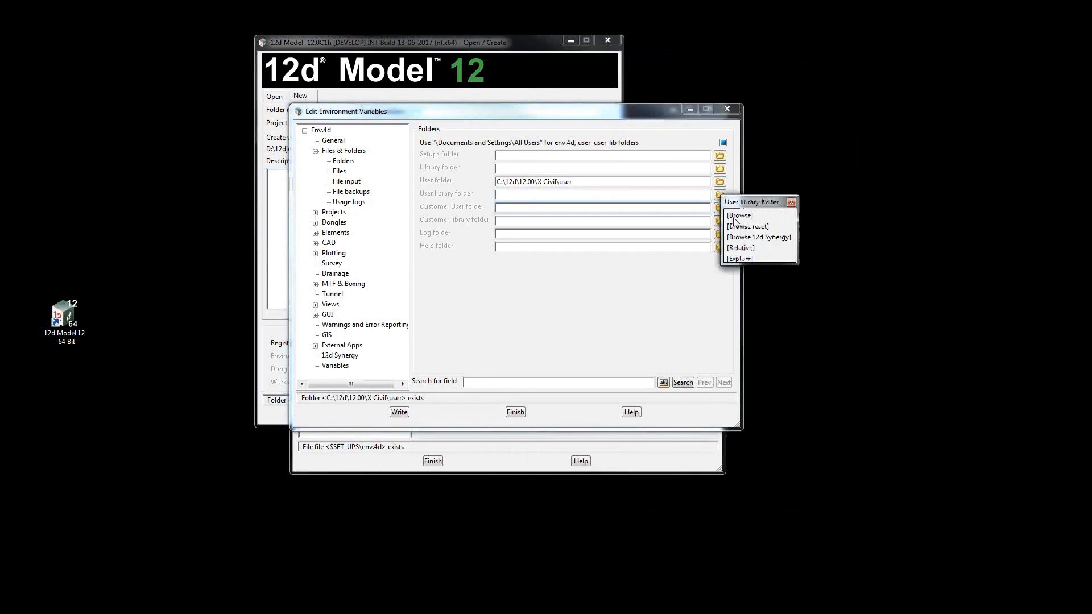
{"action": "left_click", "coordinate": [733, 219]}
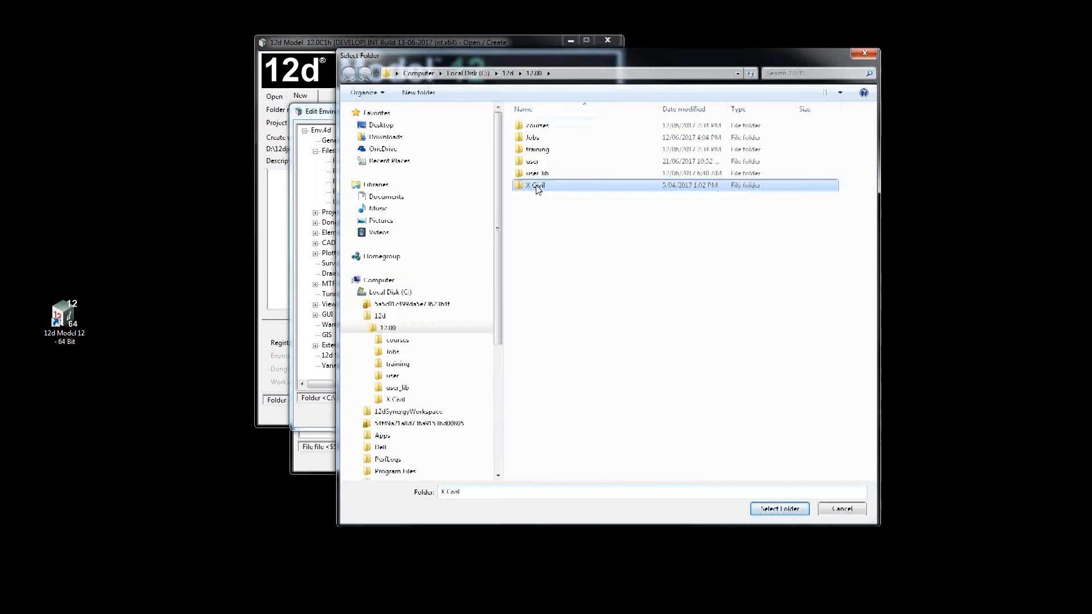
{"action": "double_click", "coordinate": [536, 183]}
{"action": "double_click", "coordinate": [539, 142]}
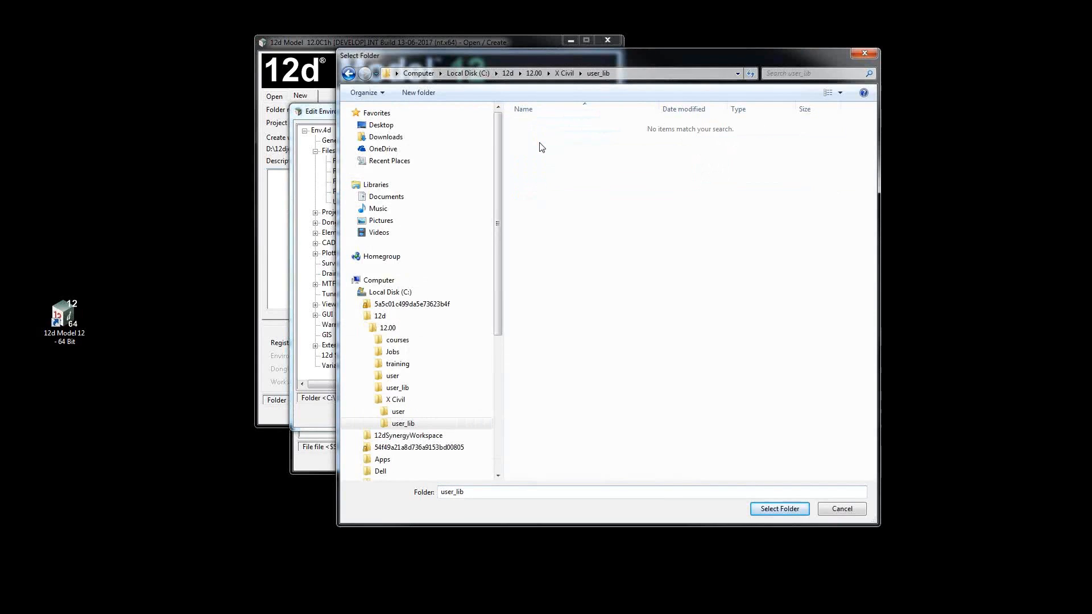
{"action": "left_click", "coordinate": [779, 509]}
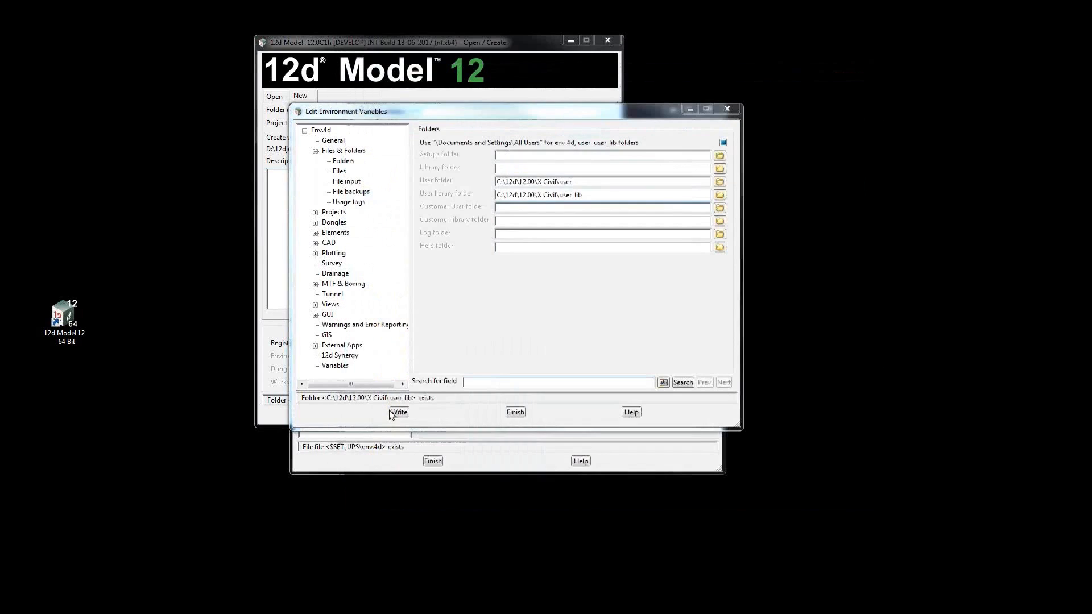
{"action": "left_click", "coordinate": [399, 412]}
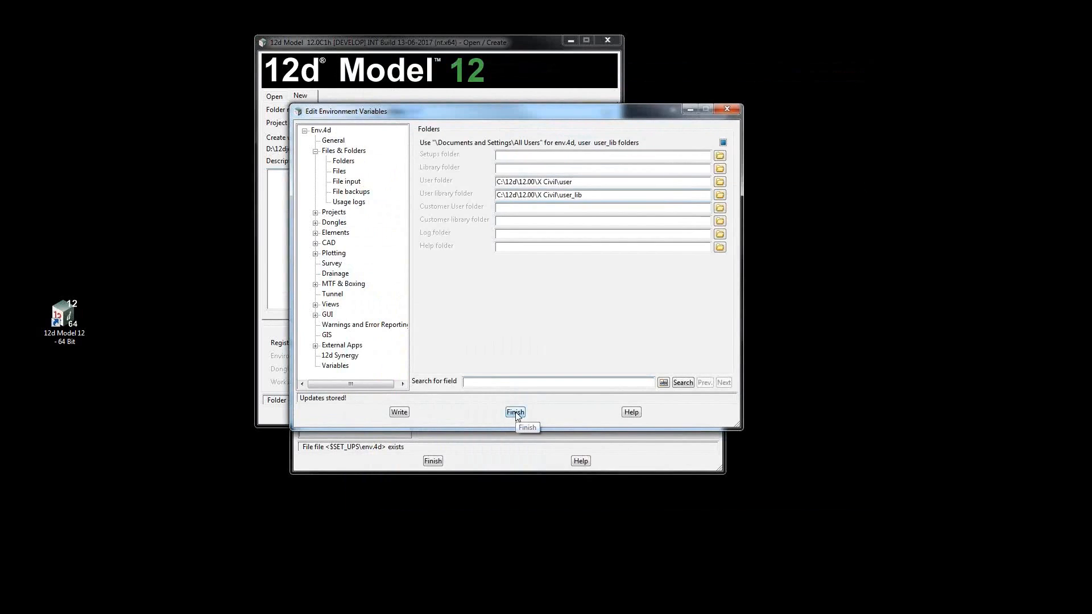
Delete every X Civil override variable except USER_4D and USER_LIB_4D, and write the configuration to the registry file.
{"action": "left_click", "coordinate": [515, 413]}
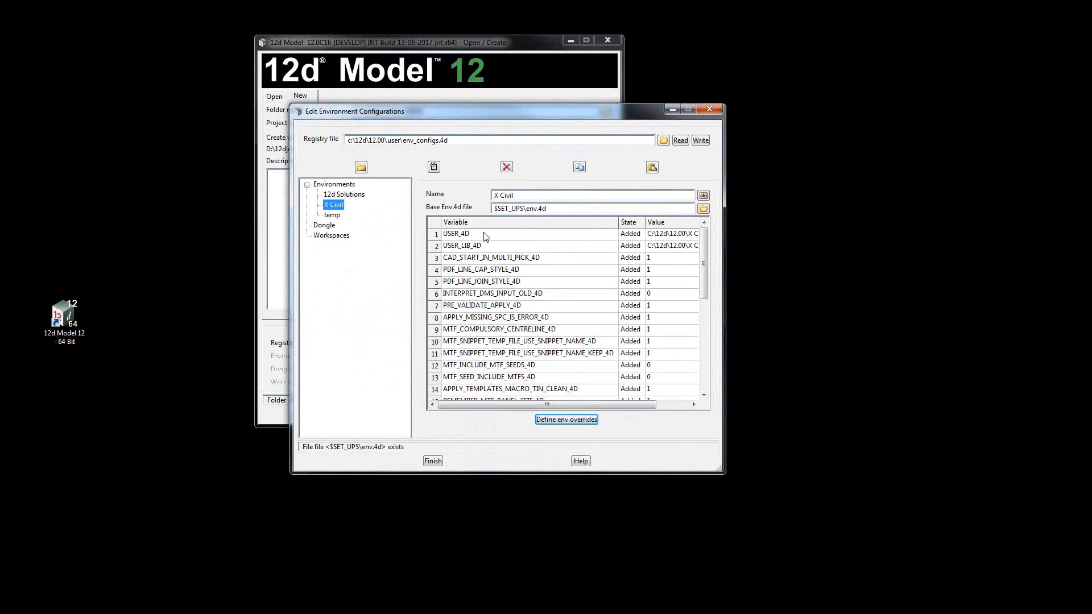
{"action": "left_click", "coordinate": [485, 234]}
{"action": "left_click", "coordinate": [488, 247]}
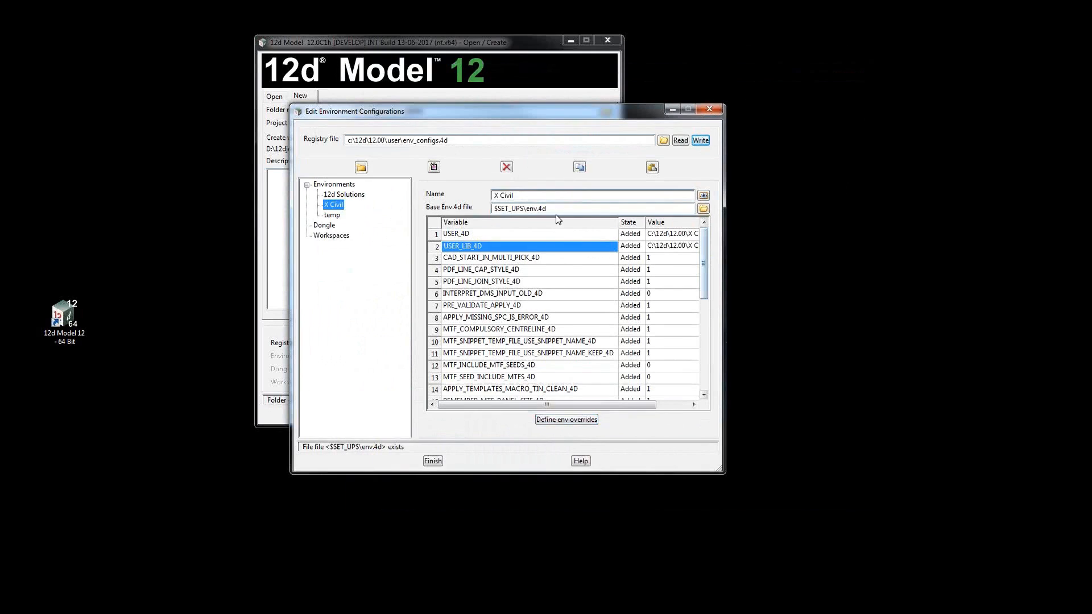
{"action": "left_click", "coordinate": [445, 259]}
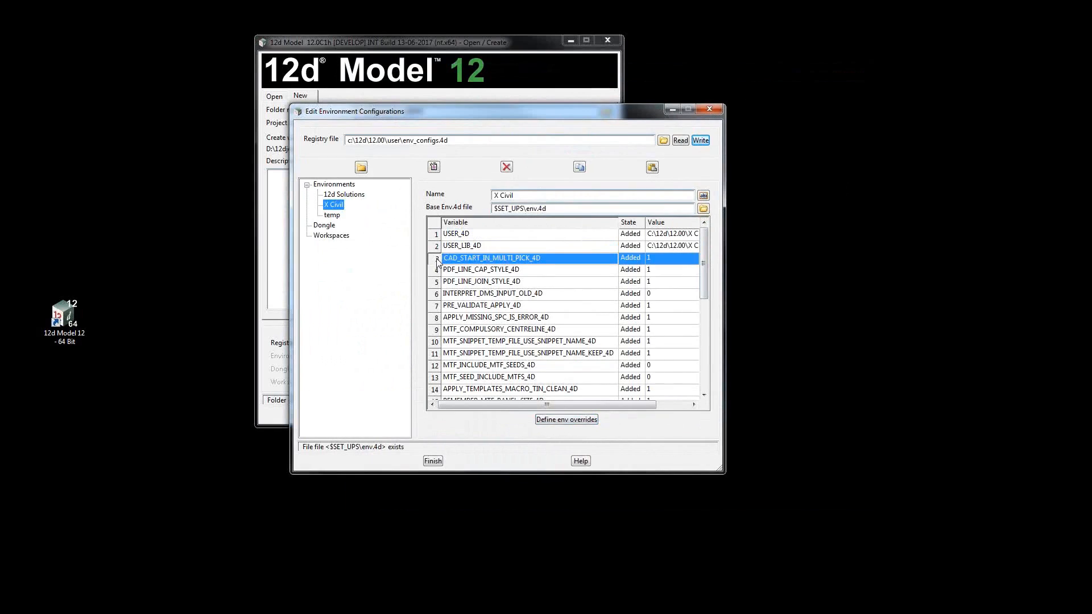
{"action": "left_click", "coordinate": [704, 379]}
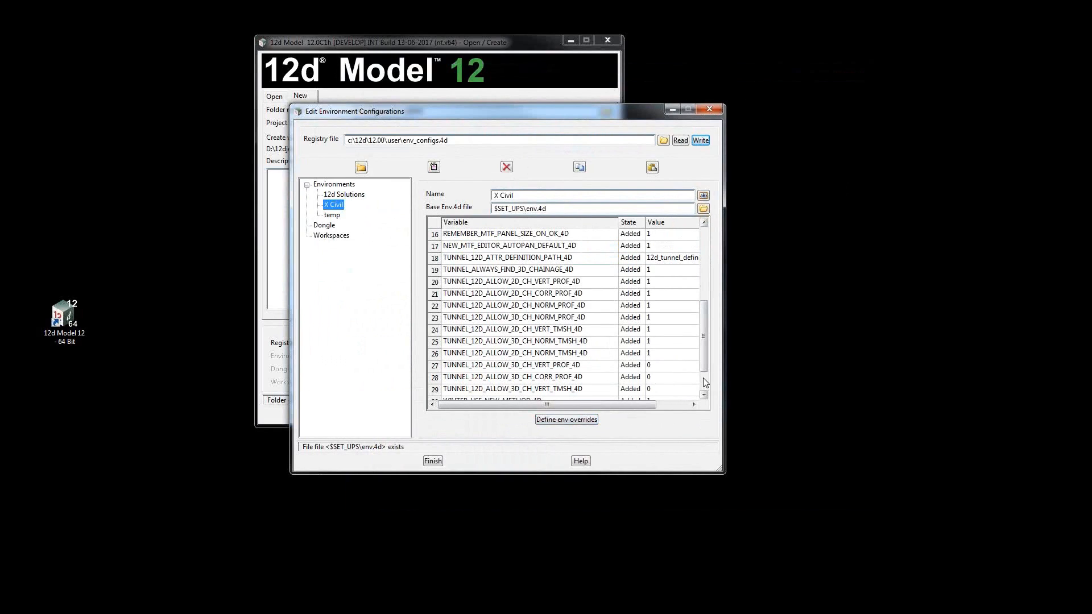
{"action": "scroll", "coordinate": [710, 385], "scroll_direction": "down", "scroll_amount": 1}
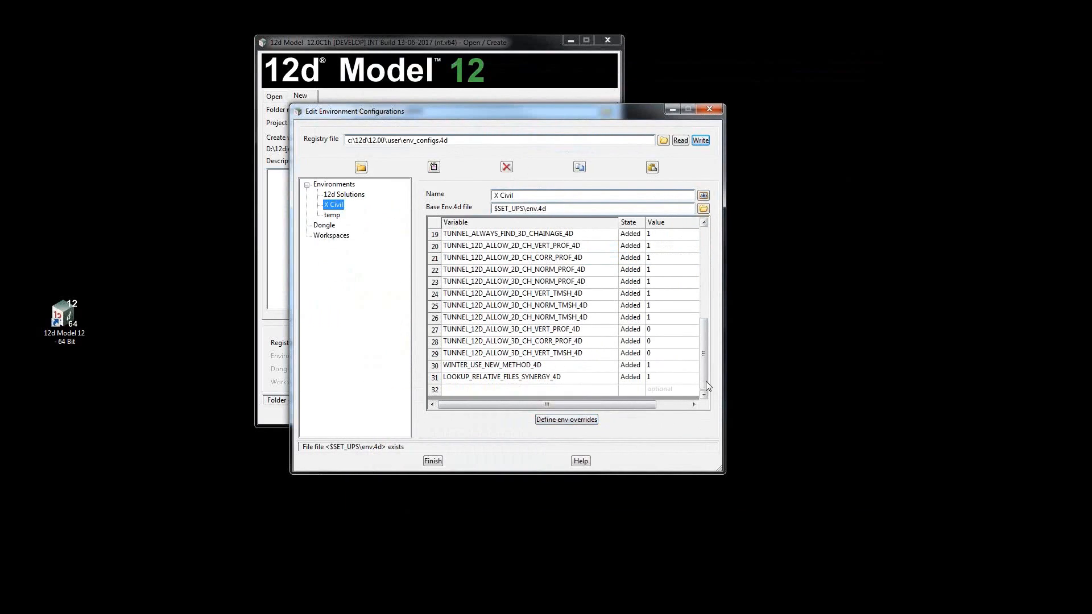
{"action": "left_click", "coordinate": [433, 378], "text": "shift"}
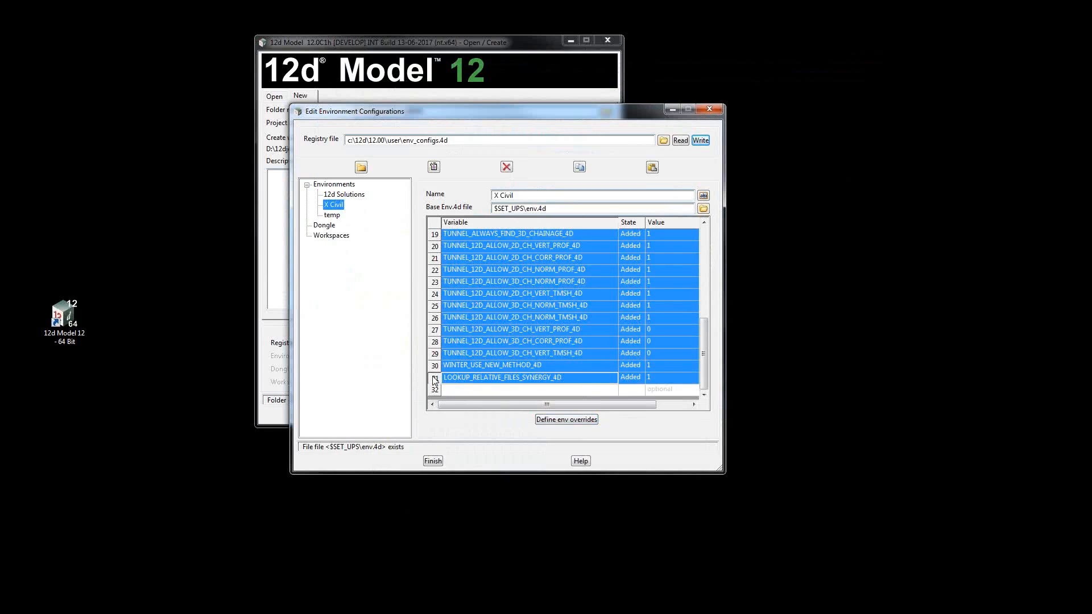
{"action": "right_click", "coordinate": [433, 317]}
{"action": "left_click", "coordinate": [448, 337]}
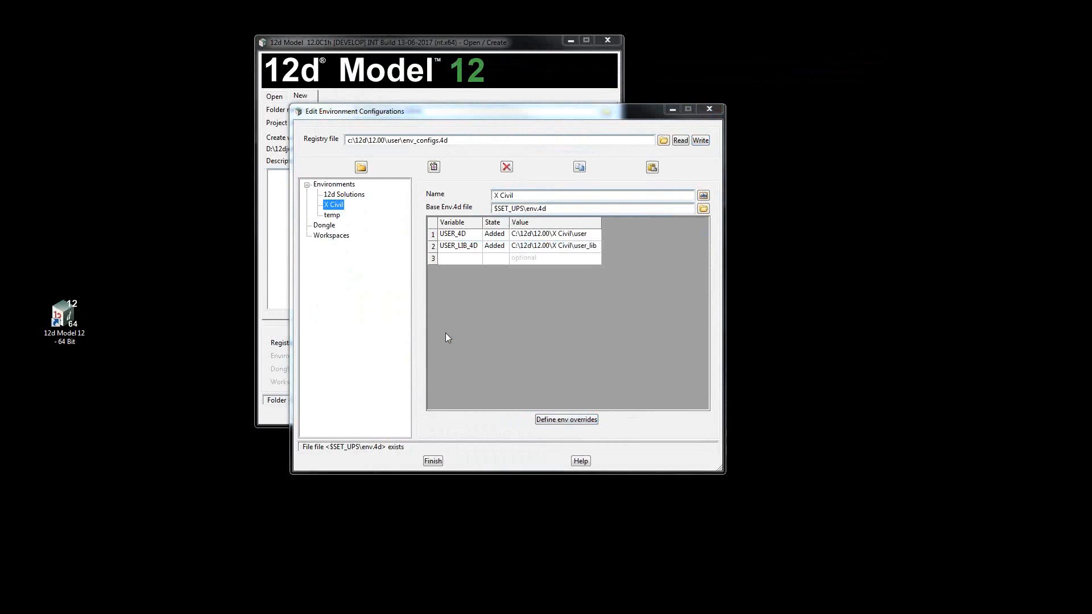
{"action": "left_click", "coordinate": [700, 140]}
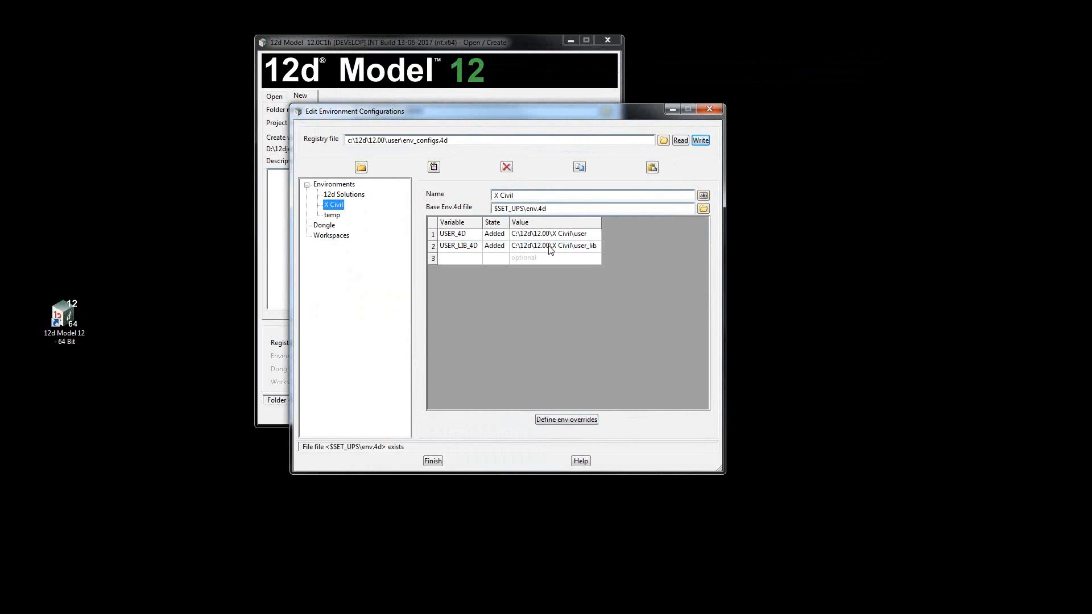
Compare the override variable lists of the 12d Solutions, X Civil and temp environments.
{"action": "left_click", "coordinate": [352, 194]}
{"action": "left_click", "coordinate": [332, 204]}
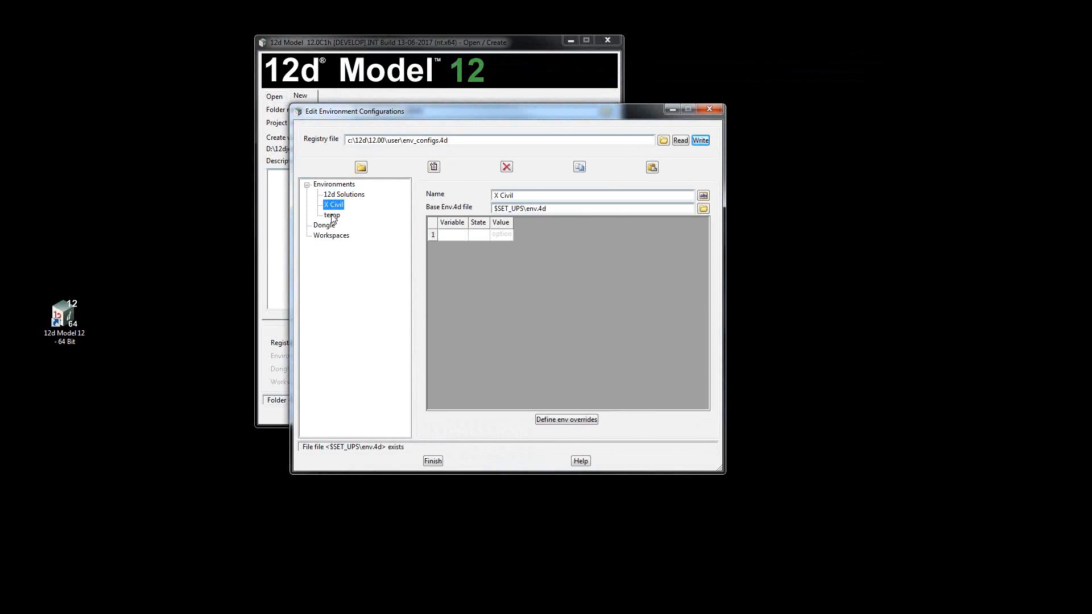
{"action": "left_click", "coordinate": [332, 215]}
{"action": "left_click", "coordinate": [336, 206]}
{"action": "left_click", "coordinate": [340, 197]}
{"action": "left_click", "coordinate": [340, 205]}
{"action": "left_click", "coordinate": [465, 237]}
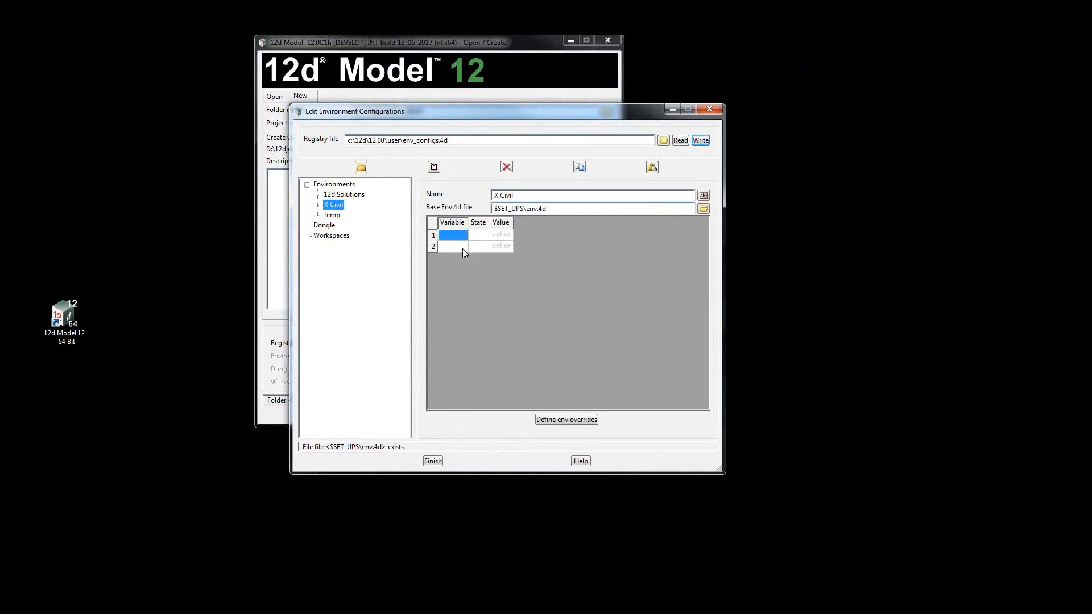
In the temp environment's overrides, set the user folder to C:\12d\12.00\X Civil\user.
{"action": "left_click", "coordinate": [332, 215]}
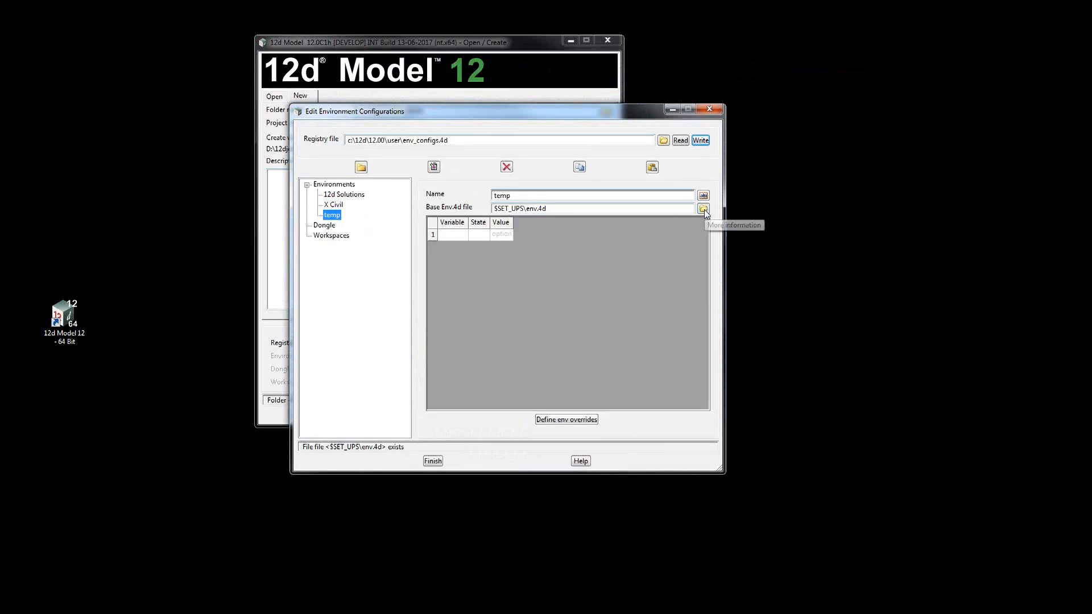
{"action": "left_click", "coordinate": [560, 419]}
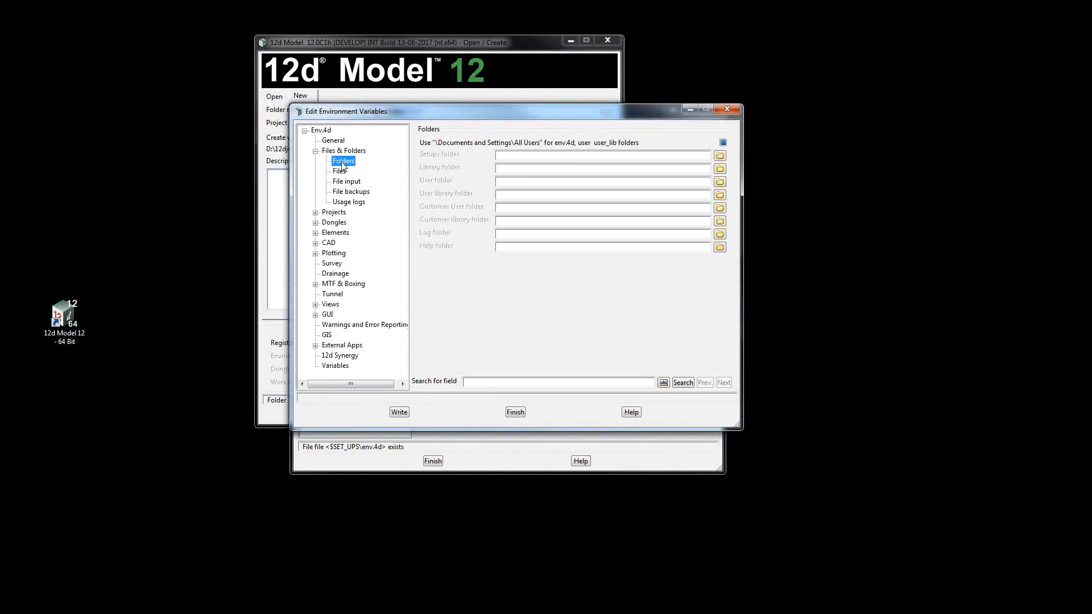
{"action": "left_click", "coordinate": [719, 182]}
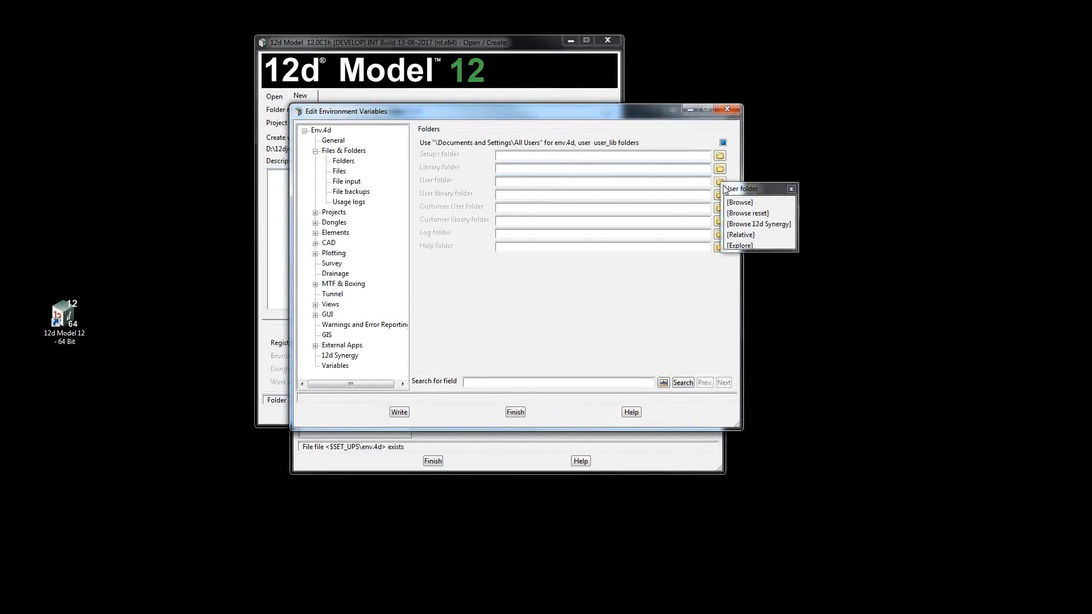
{"action": "left_click", "coordinate": [742, 203]}
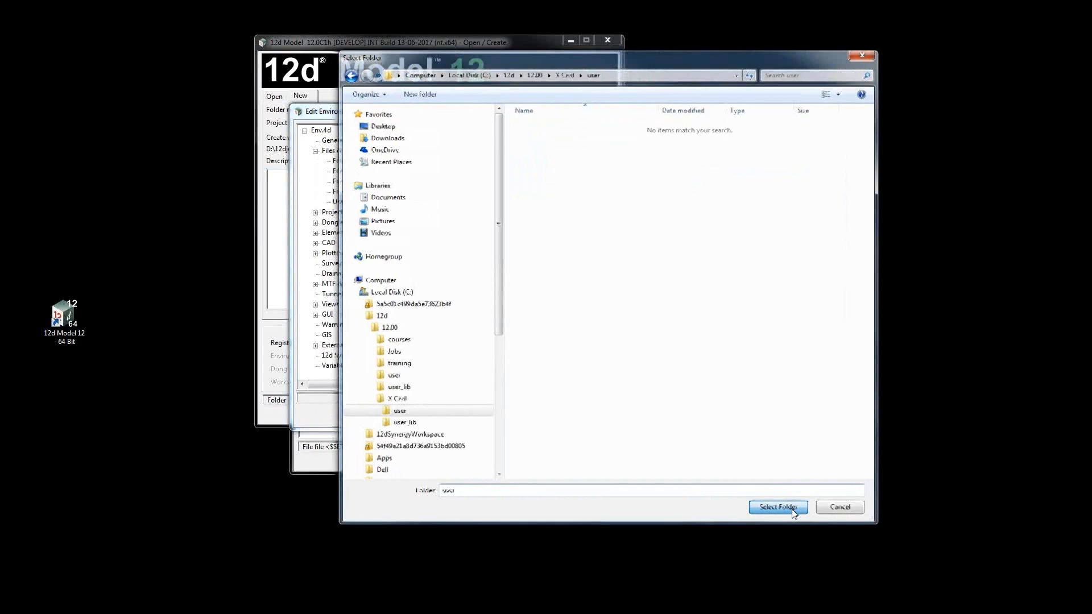
{"action": "left_click", "coordinate": [780, 509]}
{"action": "left_click", "coordinate": [720, 194]}
{"action": "left_click", "coordinate": [740, 219]}
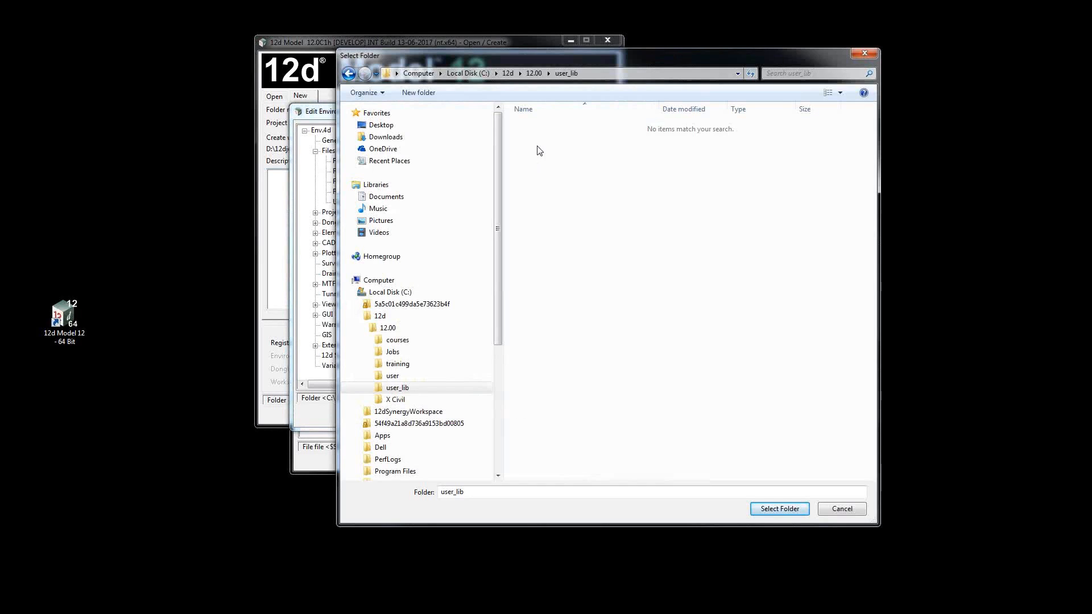
{"action": "left_click", "coordinate": [780, 509]}
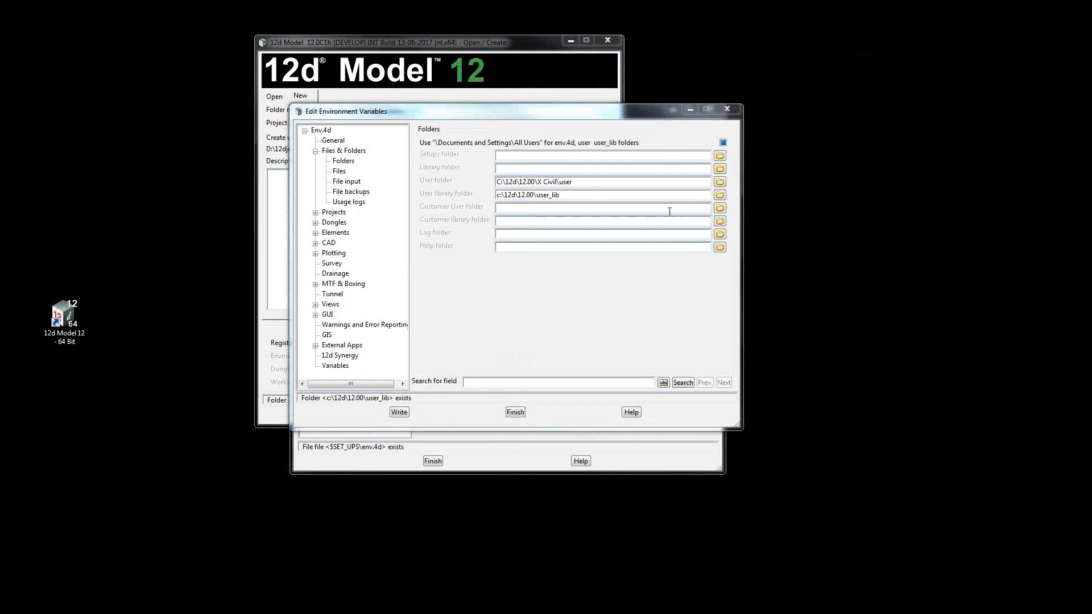
Set the temp environment's user library folder to C:\12d\12.00\X Civil\user_lib, write the overrides and close the variable editor.
{"action": "left_click", "coordinate": [717, 204]}
{"action": "left_click", "coordinate": [399, 401]}
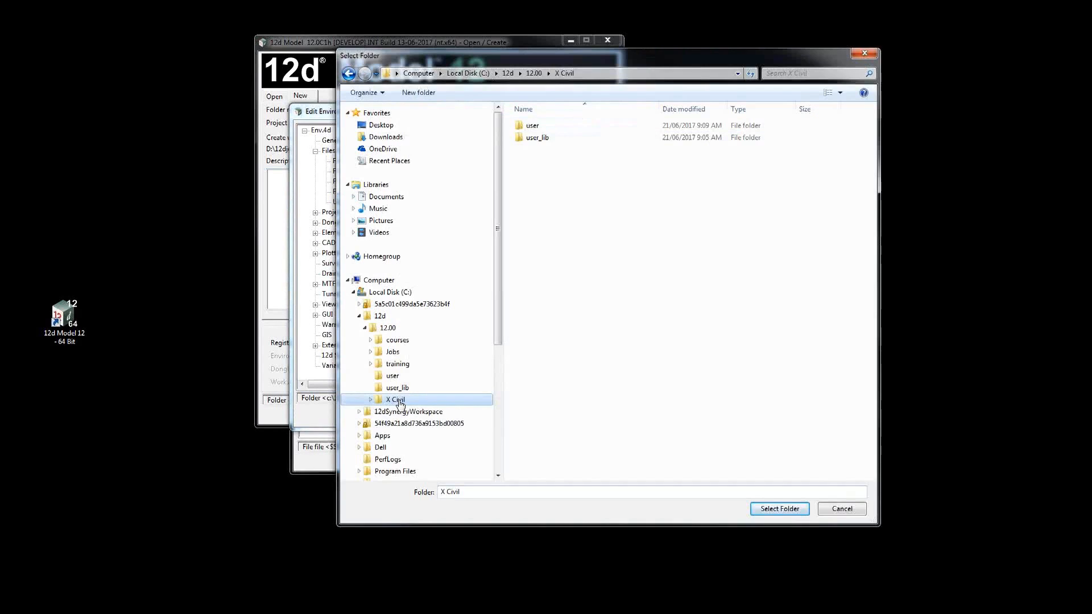
{"action": "left_click", "coordinate": [404, 423]}
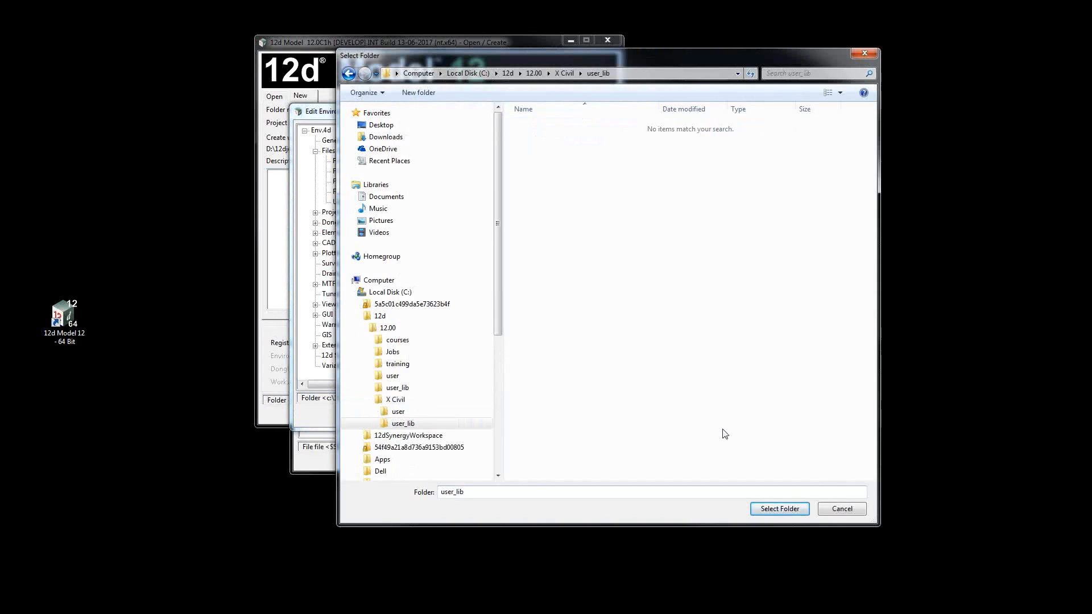
{"action": "left_click", "coordinate": [760, 510]}
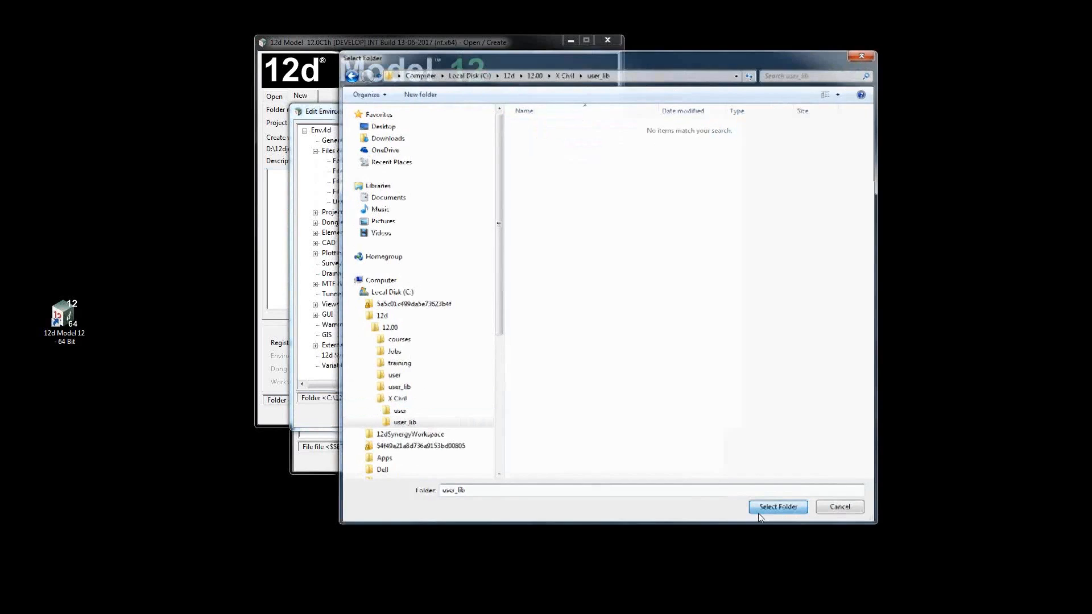
{"action": "left_click", "coordinate": [400, 412]}
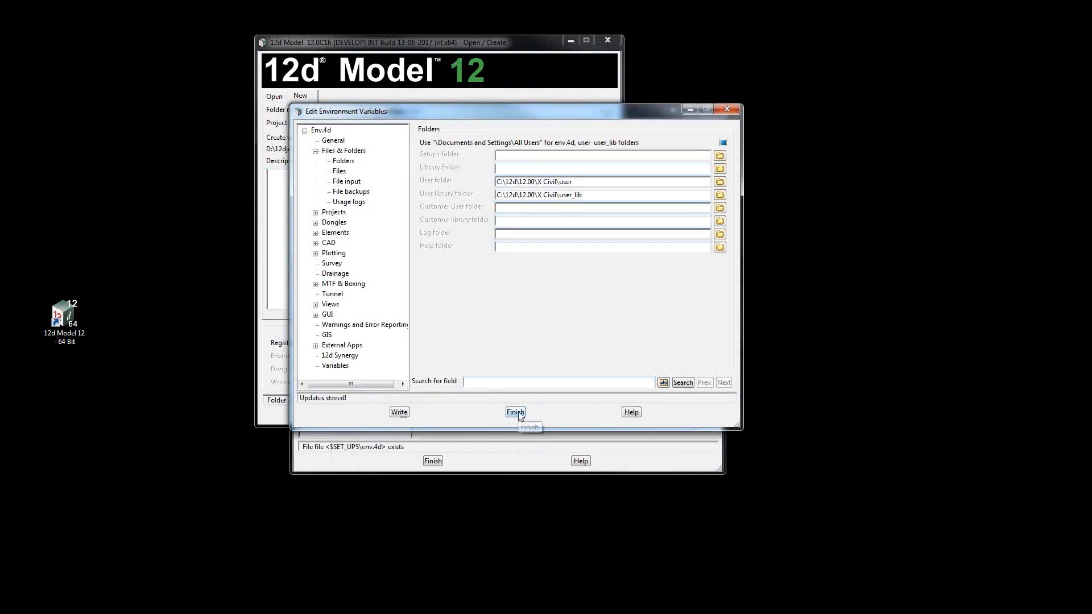
{"action": "left_click", "coordinate": [516, 412]}
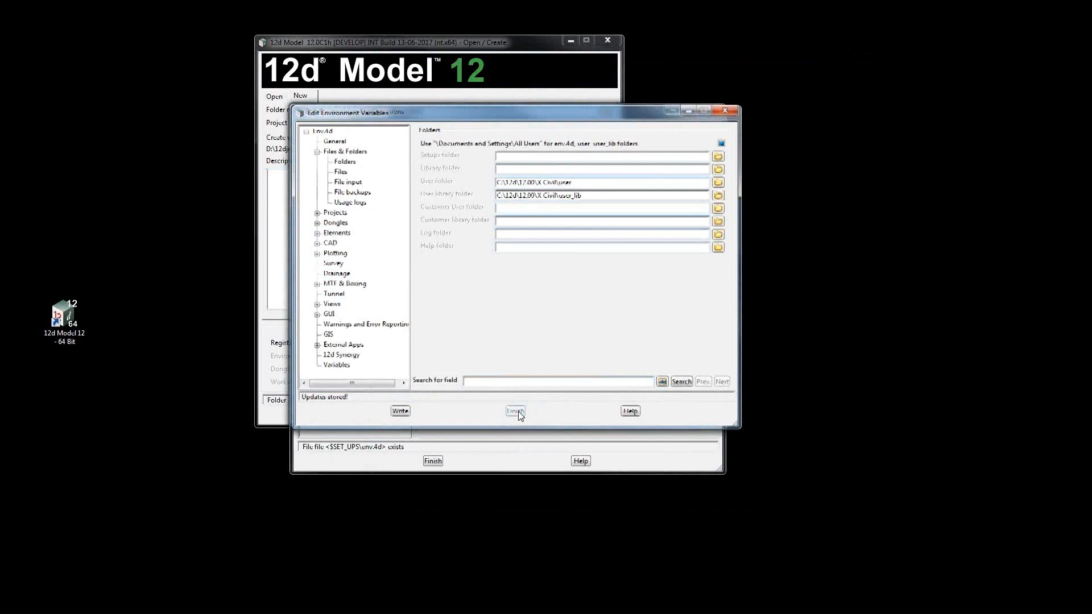
Copy the USER_4D and USER_LIB_4D rows from the temp environment into the X Civil environment's variable table.
{"action": "left_click", "coordinate": [435, 235]}
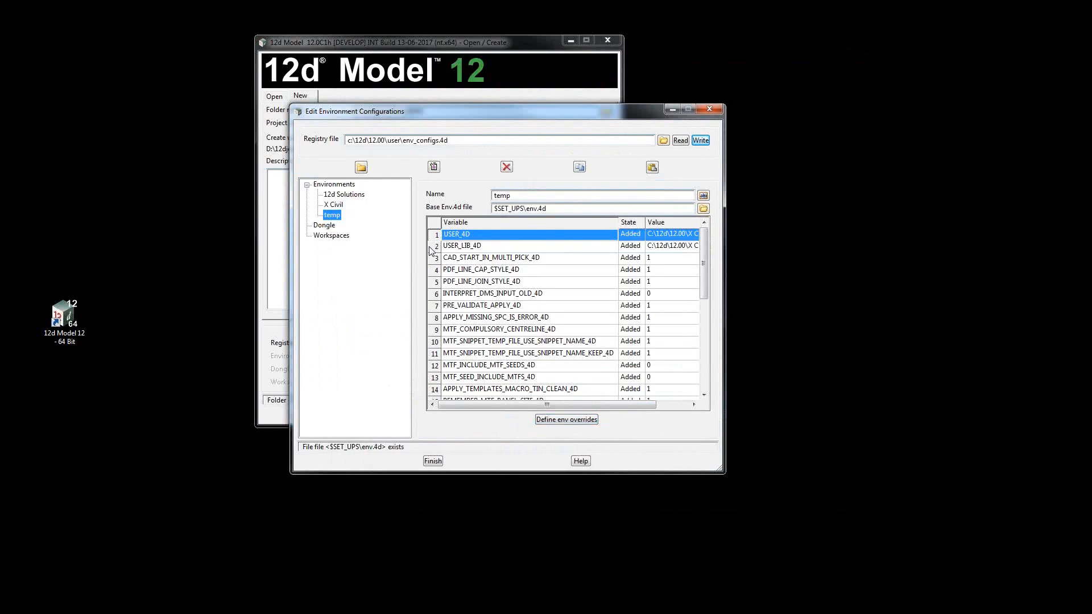
{"action": "left_click", "coordinate": [436, 247], "text": "shift"}
{"action": "right_click", "coordinate": [436, 250]}
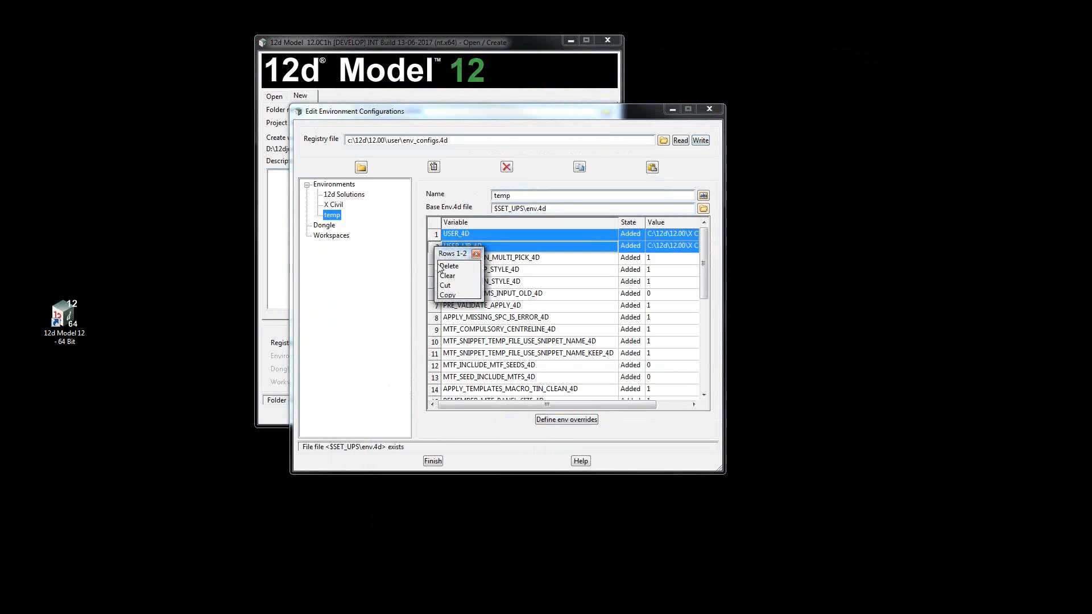
{"action": "left_click", "coordinate": [447, 295]}
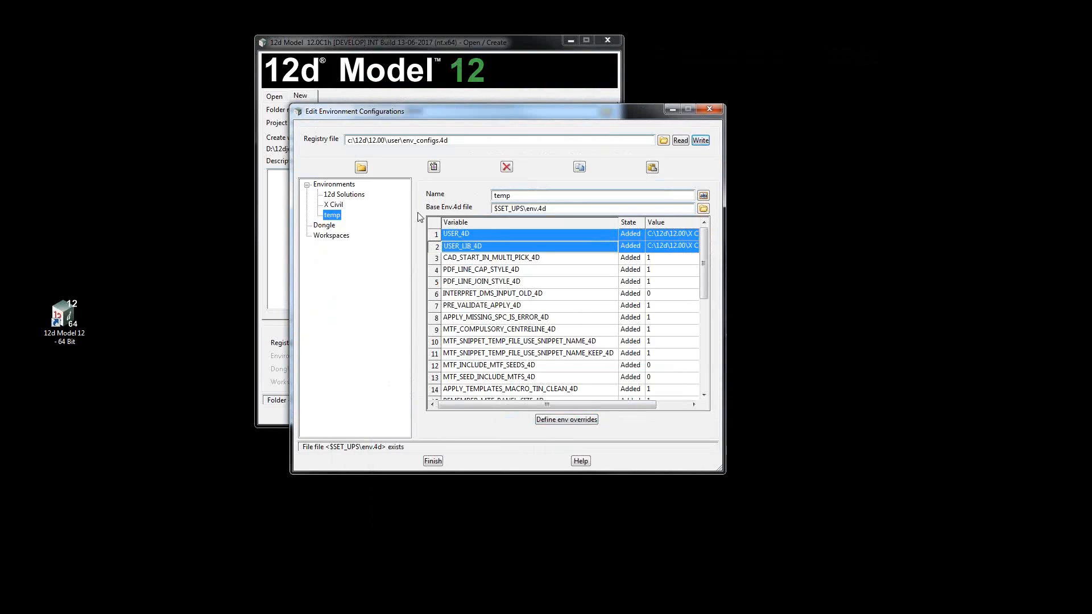
{"action": "left_click", "coordinate": [336, 206]}
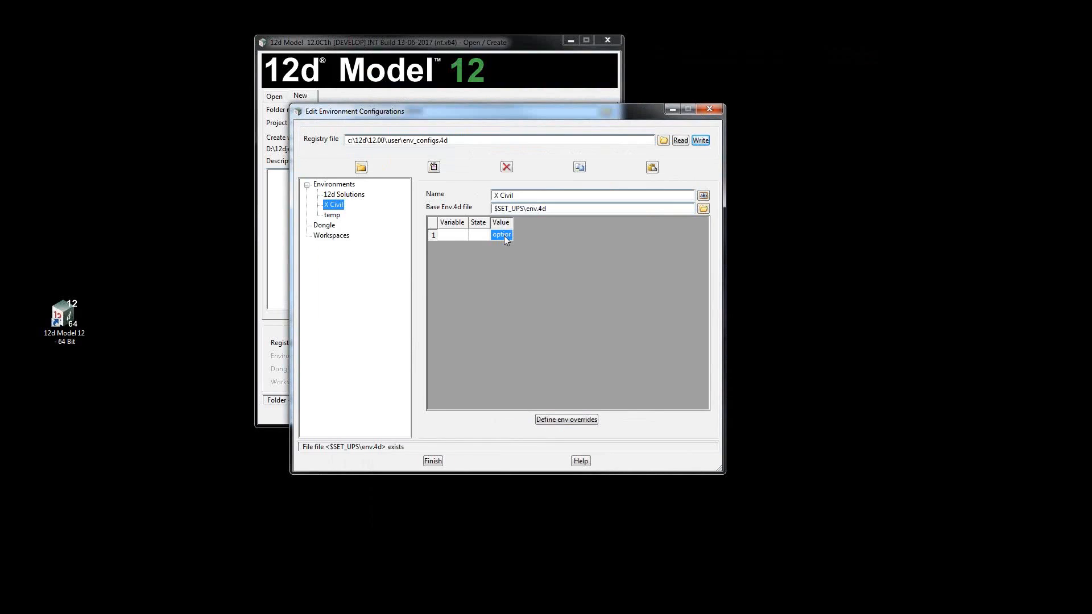
{"action": "key", "text": "Tab"}
{"action": "key", "text": "ctrl+v"}
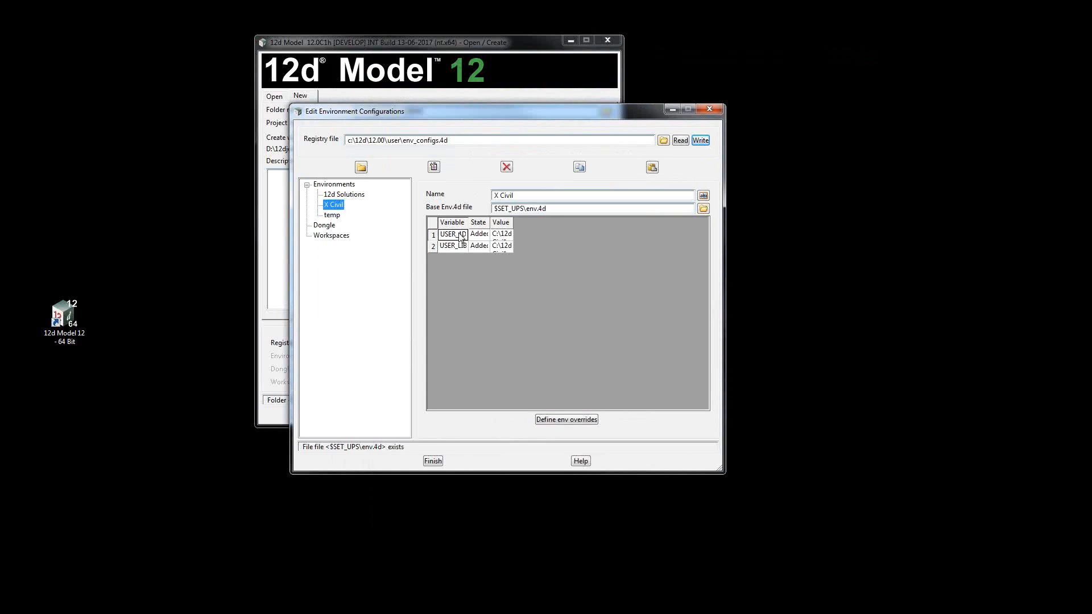
Fit the X Civil variable table's columns to their contents and write the configuration to the registry file.
{"action": "double_click", "coordinate": [467, 222]}
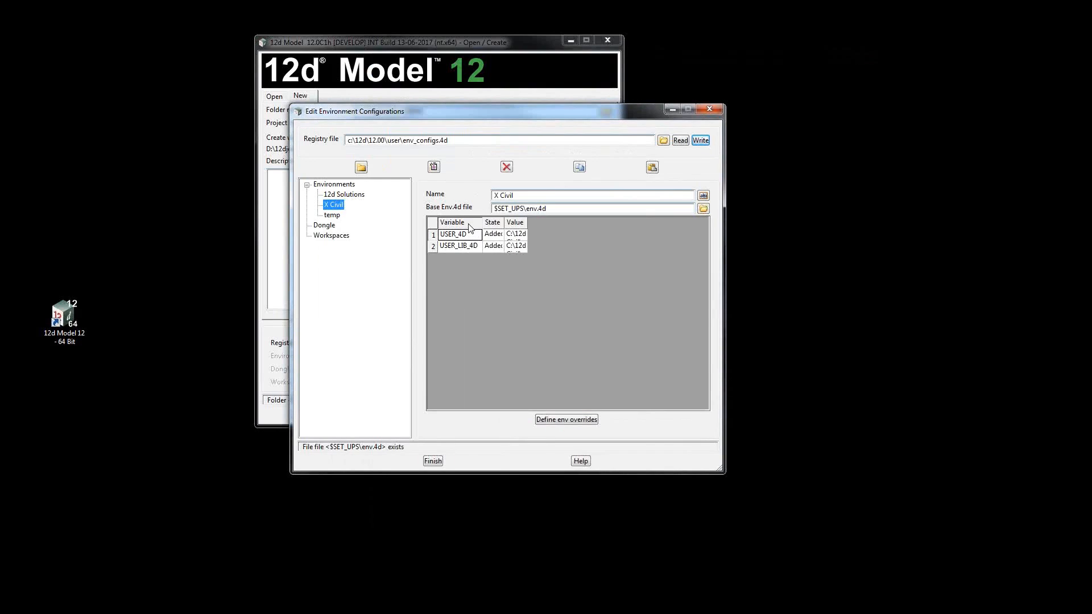
{"action": "double_click", "coordinate": [504, 223]}
{"action": "double_click", "coordinate": [532, 223]}
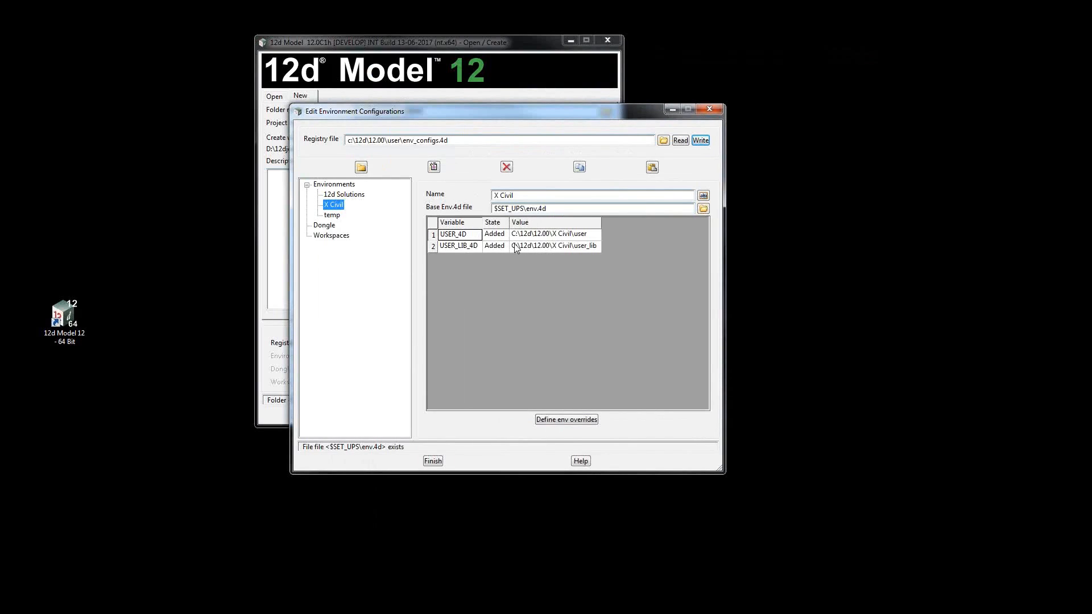
{"action": "left_click", "coordinate": [701, 141]}
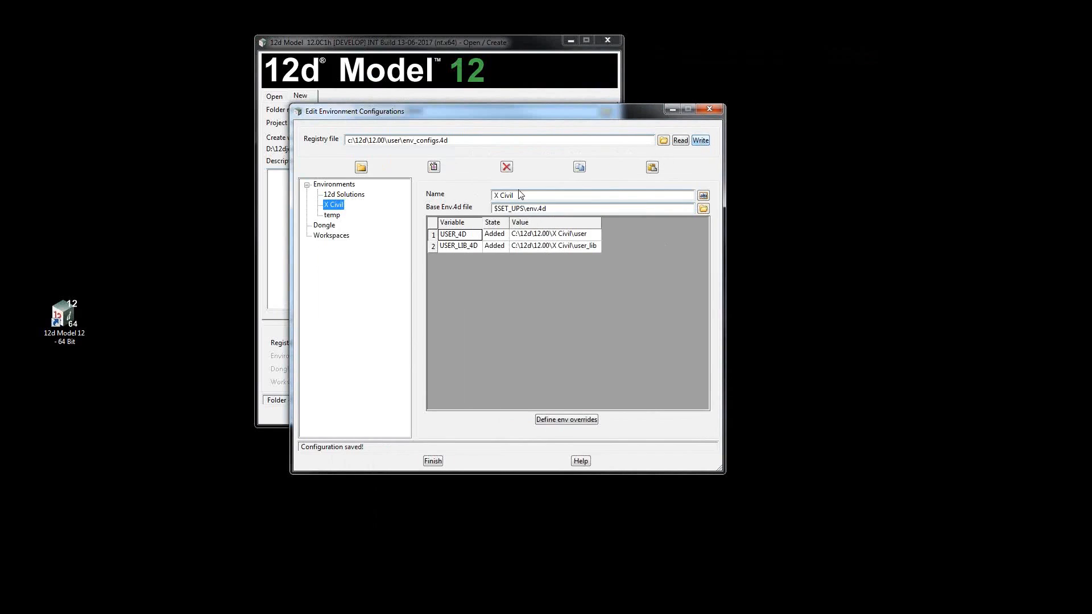
Check the saved variables of the 12d Solutions, X Civil and temp environments, and close the configuration editor.
{"action": "left_click", "coordinate": [343, 195]}
{"action": "left_click", "coordinate": [337, 205]}
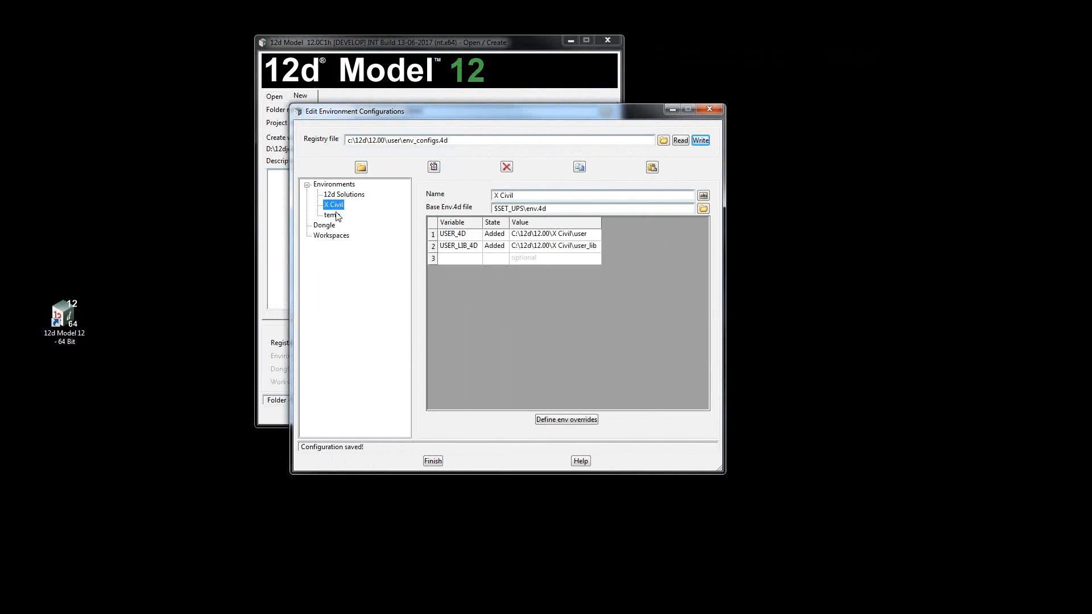
{"action": "left_click", "coordinate": [335, 216]}
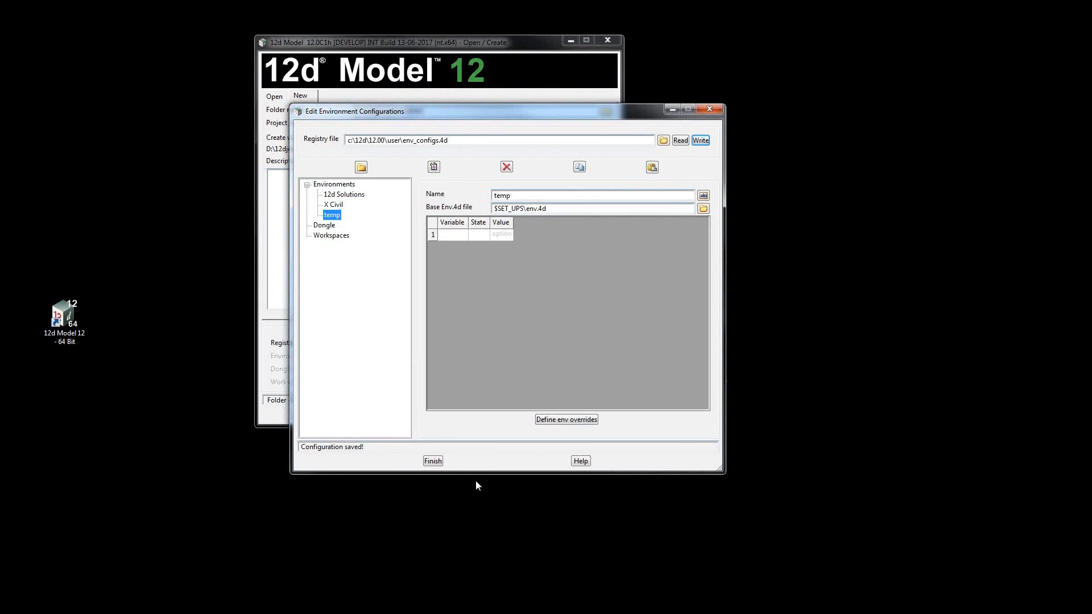
{"action": "left_click", "coordinate": [433, 461]}
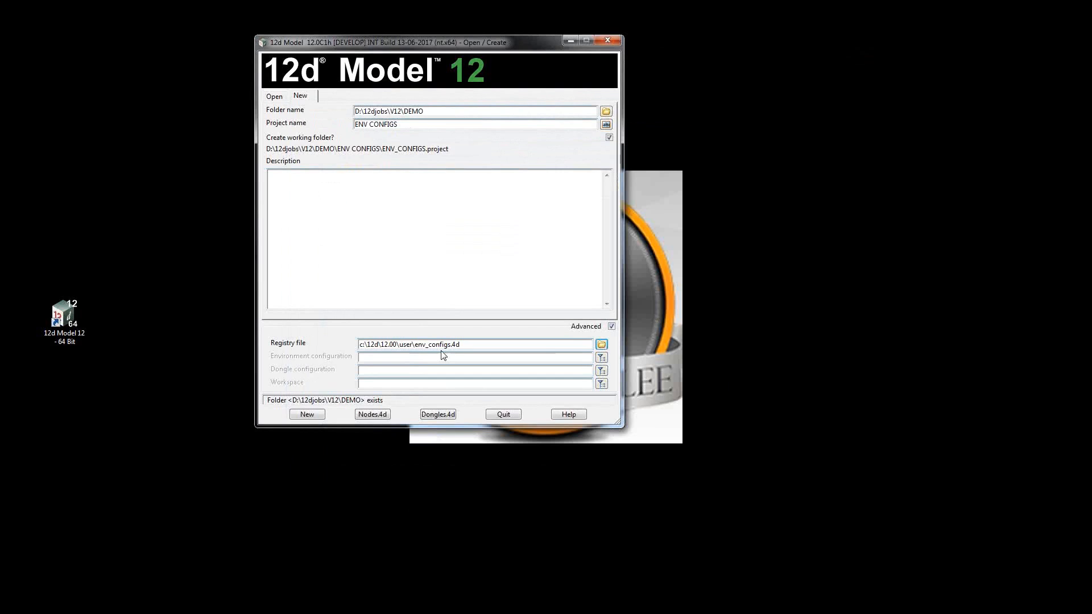
Choose 12d Solutions as the environment configuration for the ENV CONFIGS project and create the project.
{"action": "left_click", "coordinate": [601, 358]}
{"action": "left_click", "coordinate": [624, 391]}
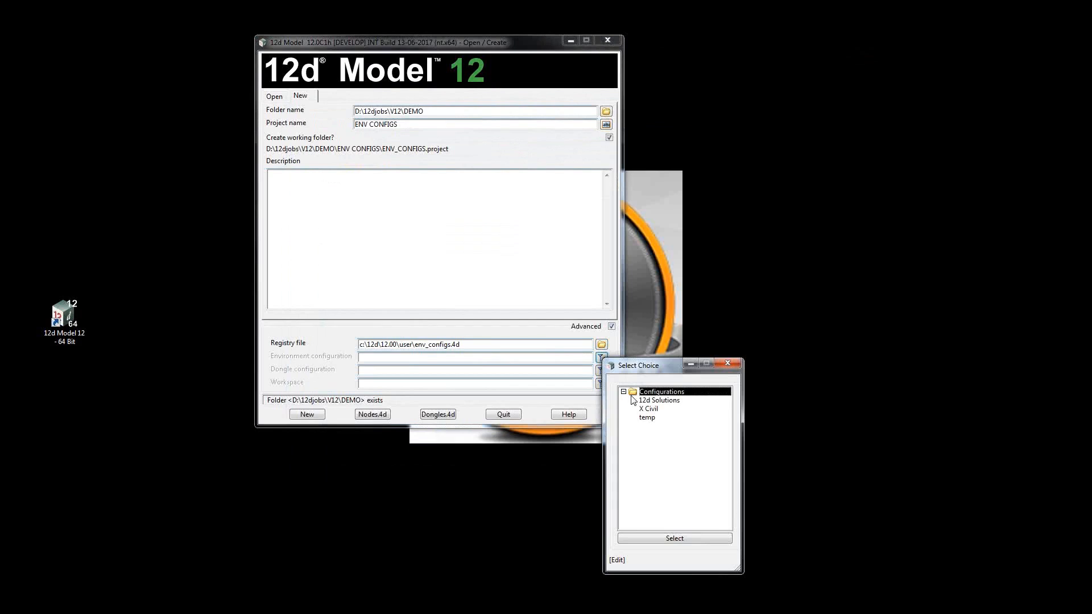
{"action": "left_click", "coordinate": [677, 402]}
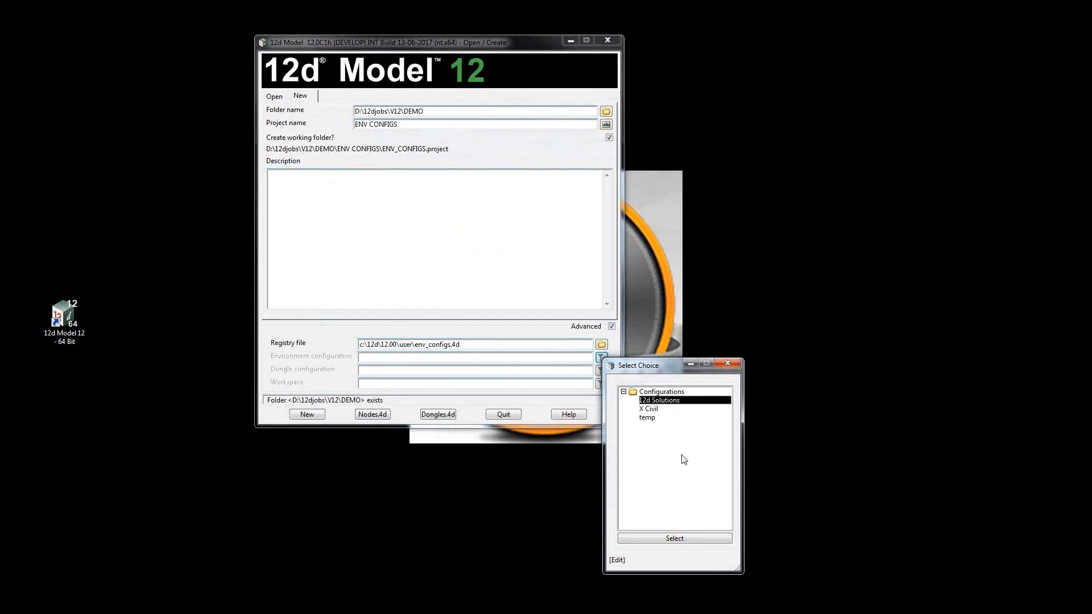
{"action": "left_click", "coordinate": [681, 537]}
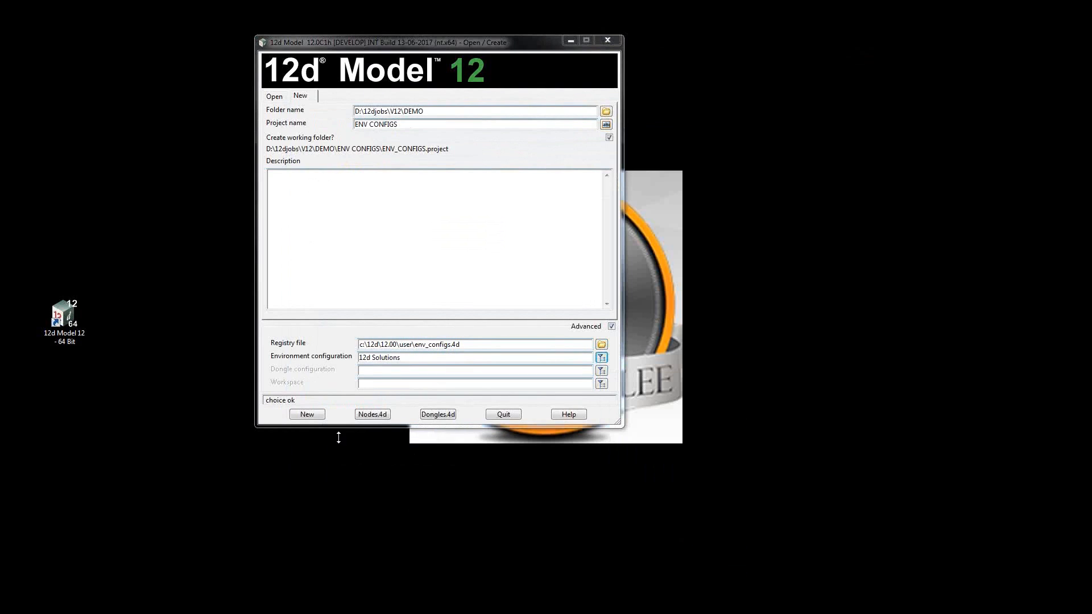
{"action": "left_click", "coordinate": [306, 414]}
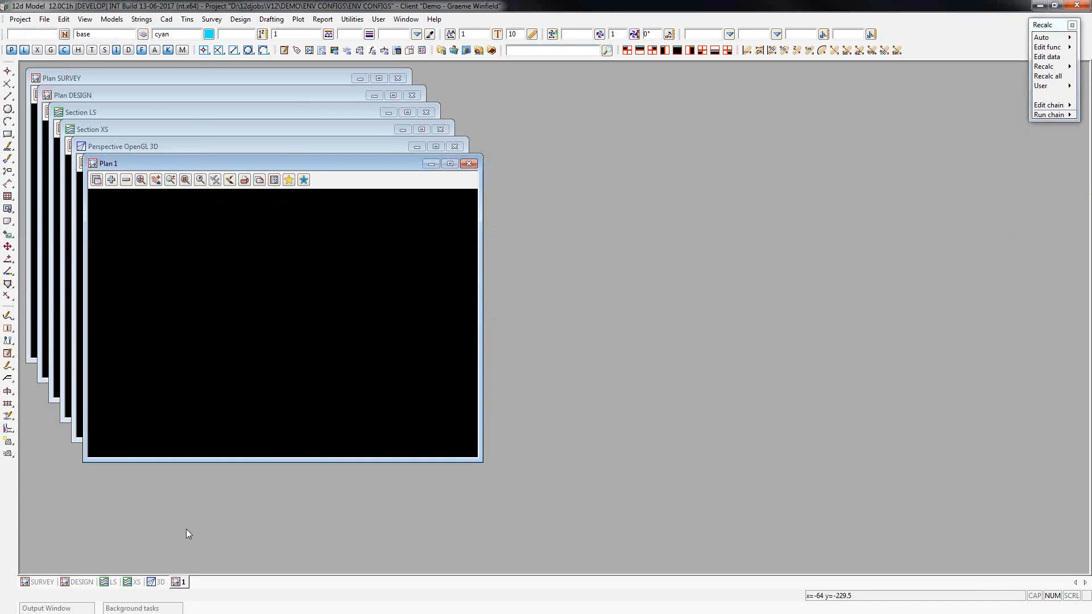
Show the Output Window permanently by turning off its auto-hide, and enlarge it to fill most of the workspace.
{"action": "left_click", "coordinate": [46, 608]}
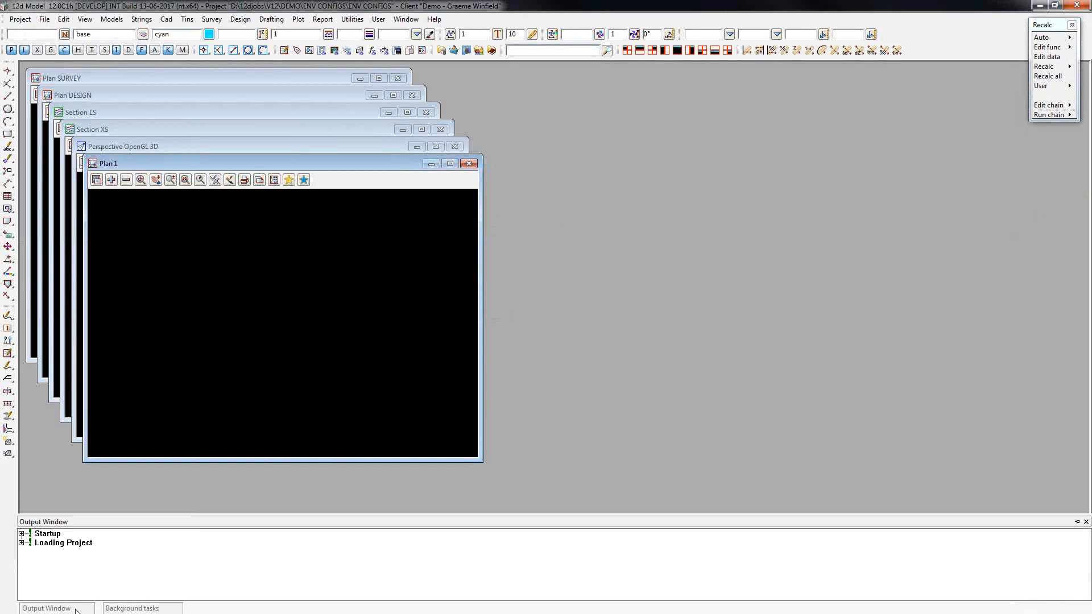
{"action": "right_click", "coordinate": [179, 562]}
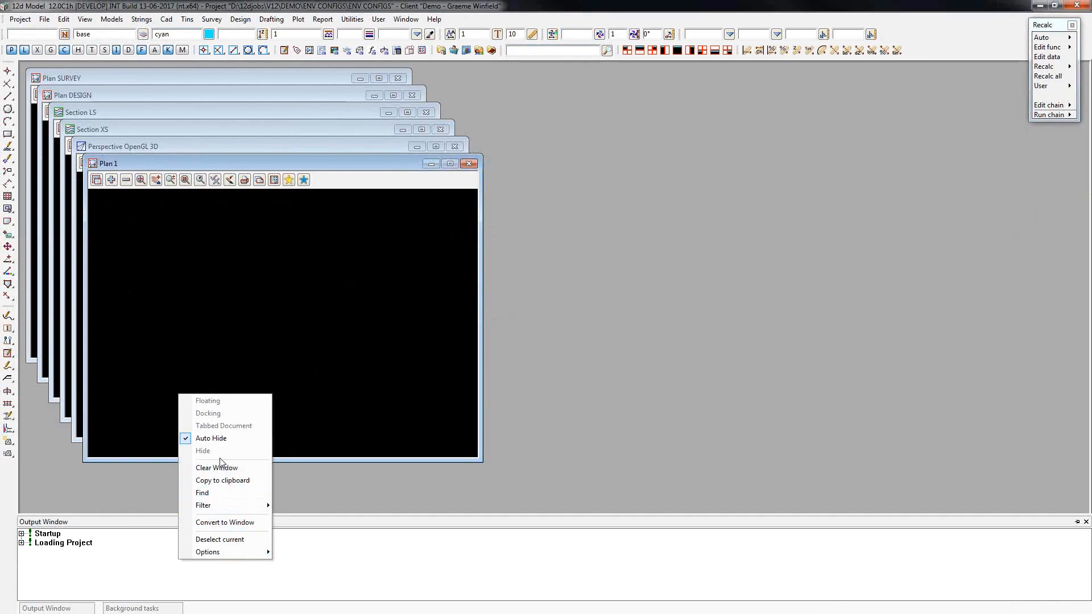
{"action": "left_click", "coordinate": [226, 438]}
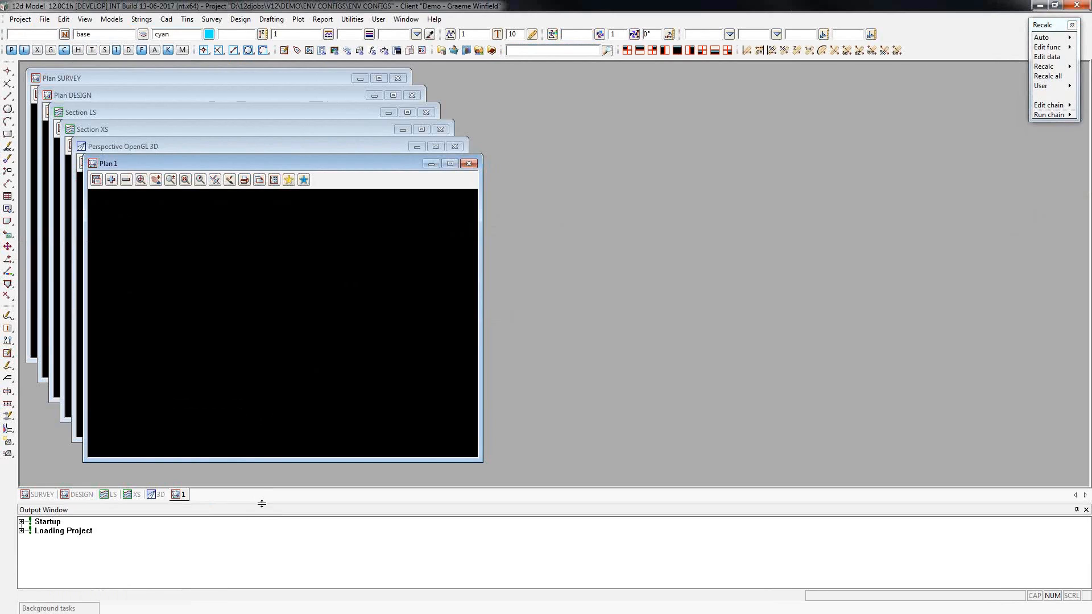
{"action": "left_click_drag", "start_coordinate": [261, 330], "coordinate": [284, 157]}
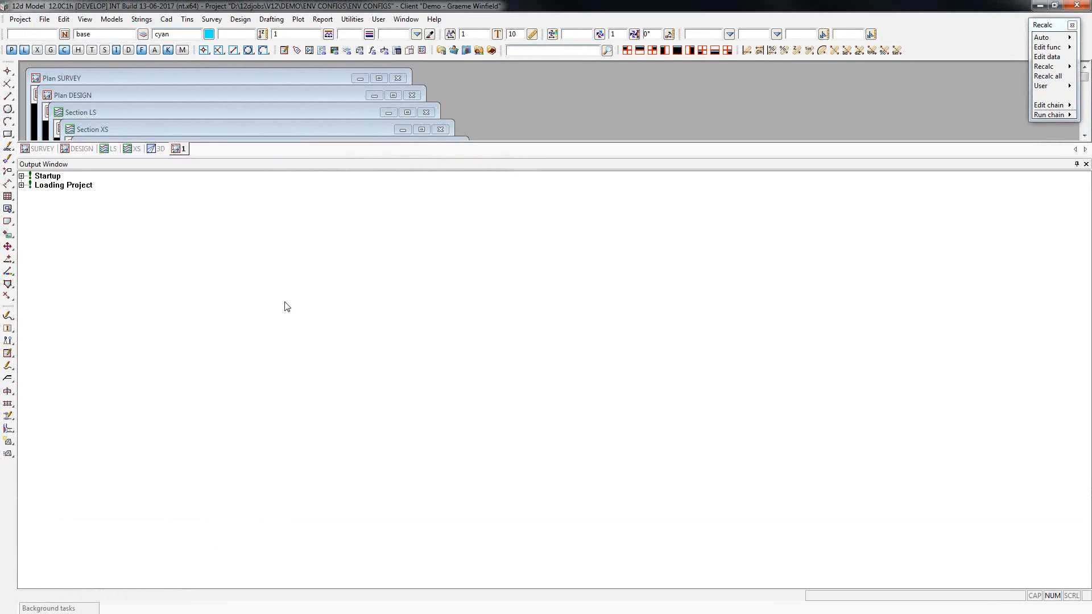
Expand the 12d Model section of the startup log and check the env_configs.4d file and environment configuration used.
{"action": "left_click", "coordinate": [22, 176]}
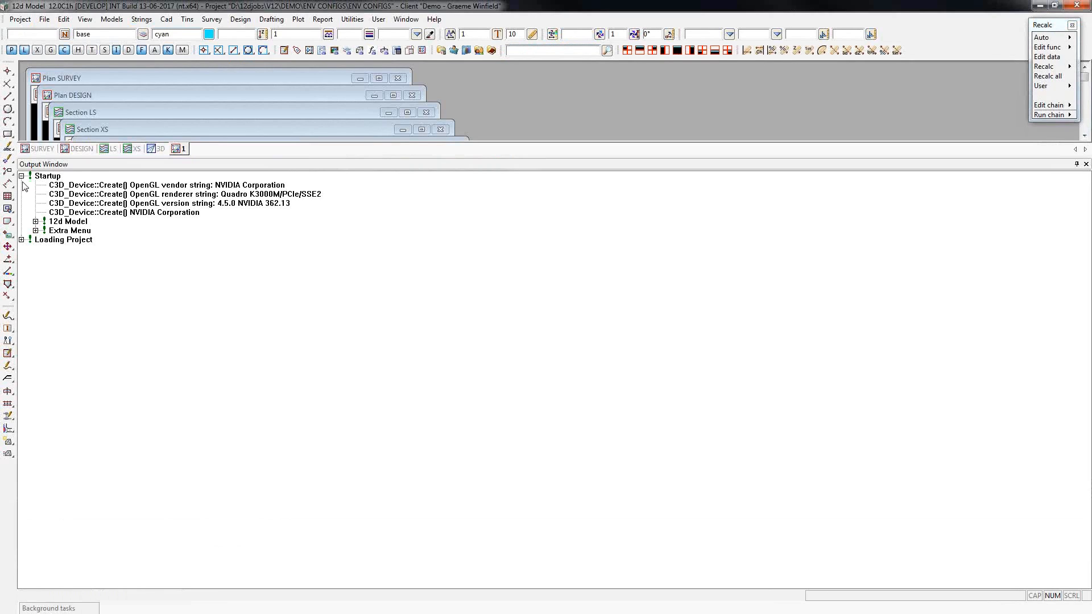
{"action": "left_click", "coordinate": [36, 221]}
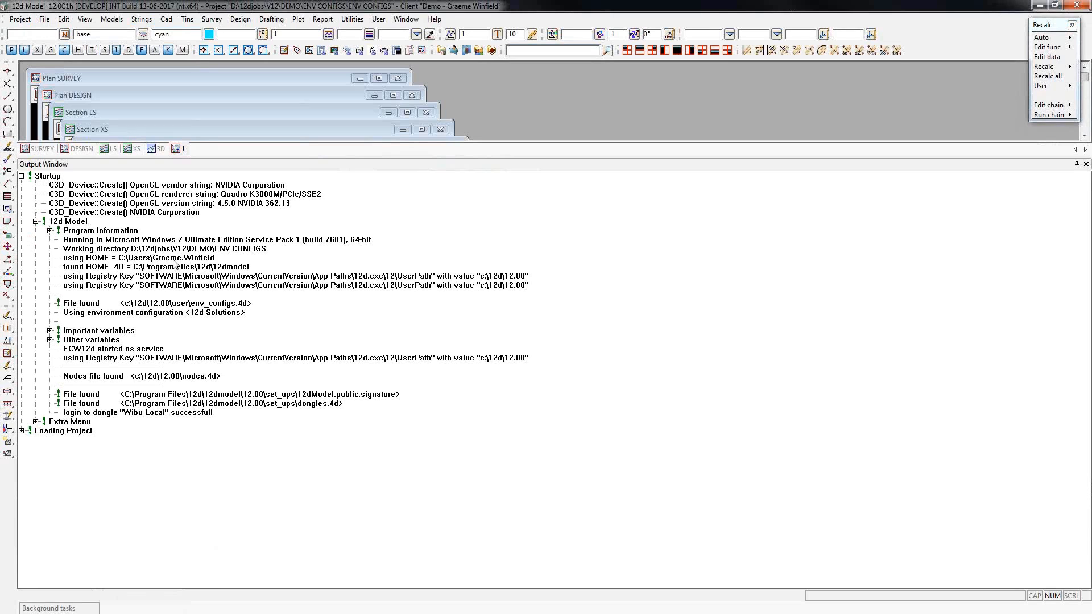
{"action": "left_click", "coordinate": [244, 306]}
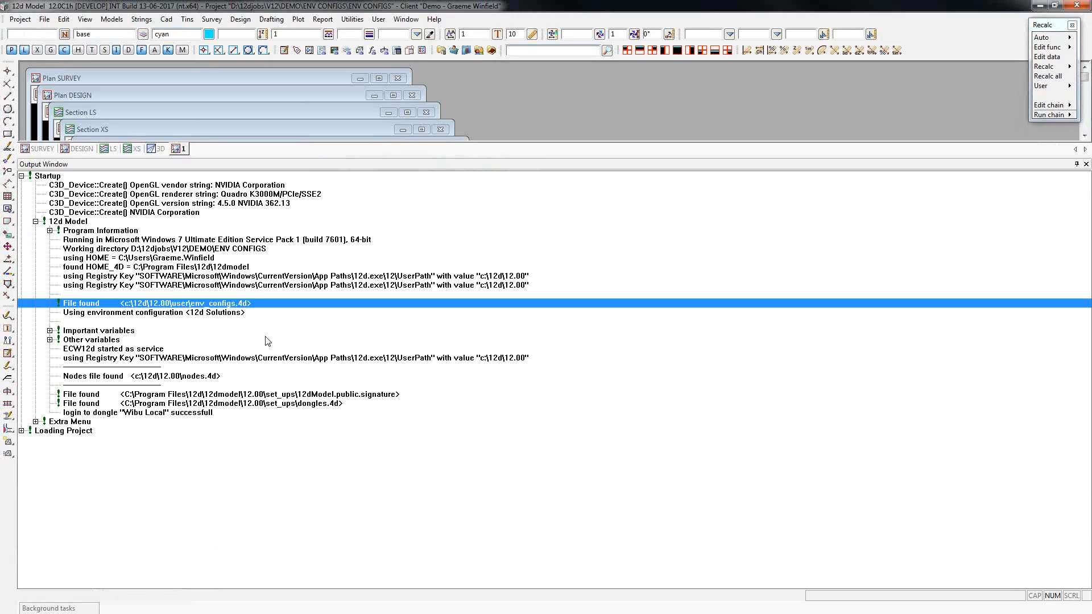
{"action": "left_click", "coordinate": [223, 315]}
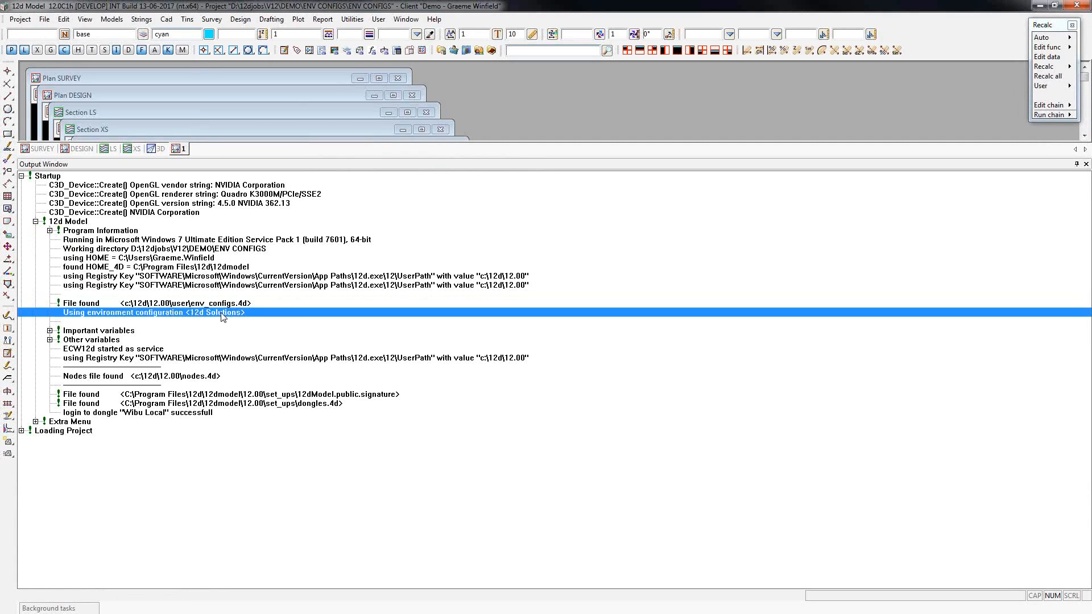
Expand the important variables in the startup log and check the SET_UPS_4D, LIB_4D, USER_4D and USER_LIB_4D paths.
{"action": "left_click", "coordinate": [51, 331]}
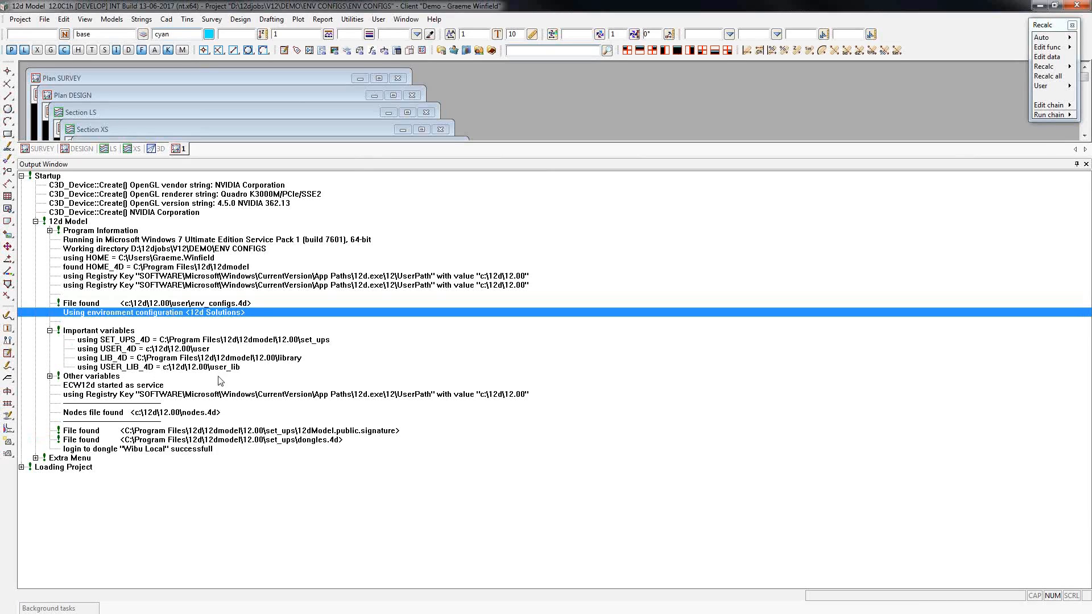
{"action": "left_click", "coordinate": [327, 343]}
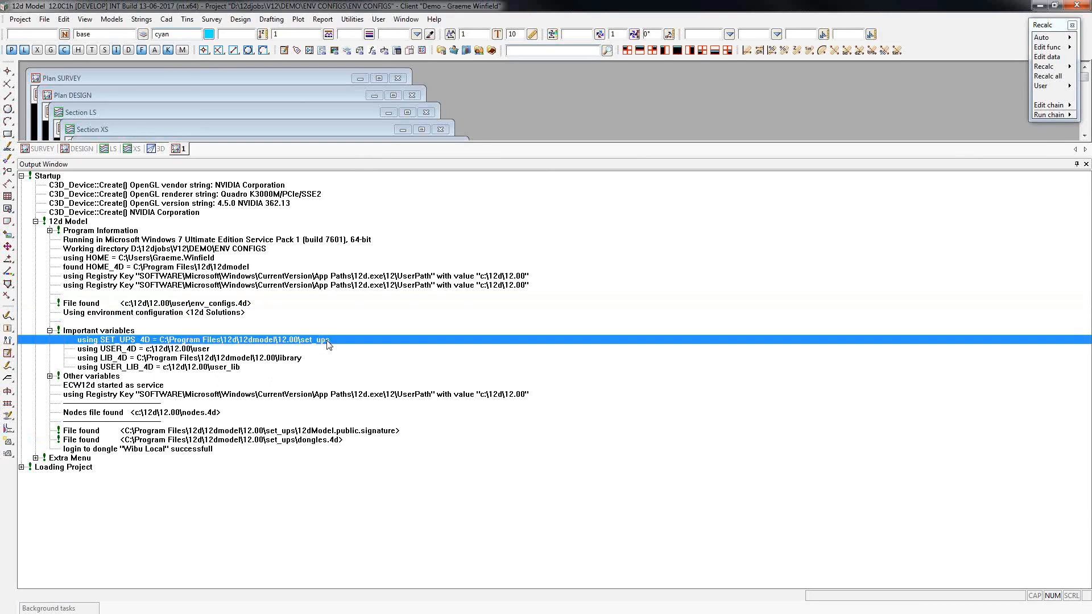
{"action": "left_click", "coordinate": [313, 360]}
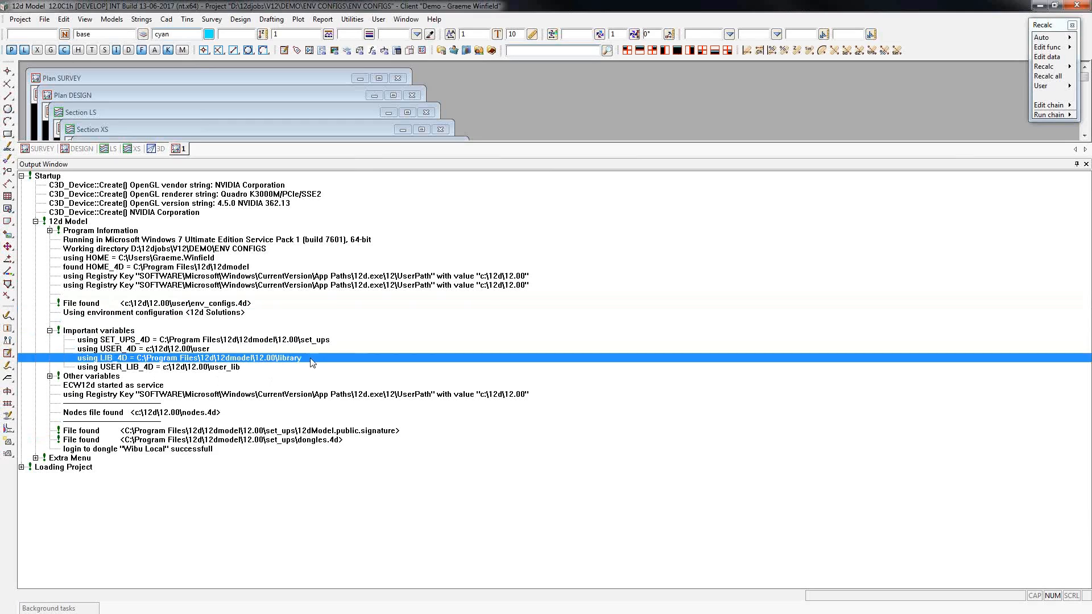
{"action": "left_click", "coordinate": [198, 350]}
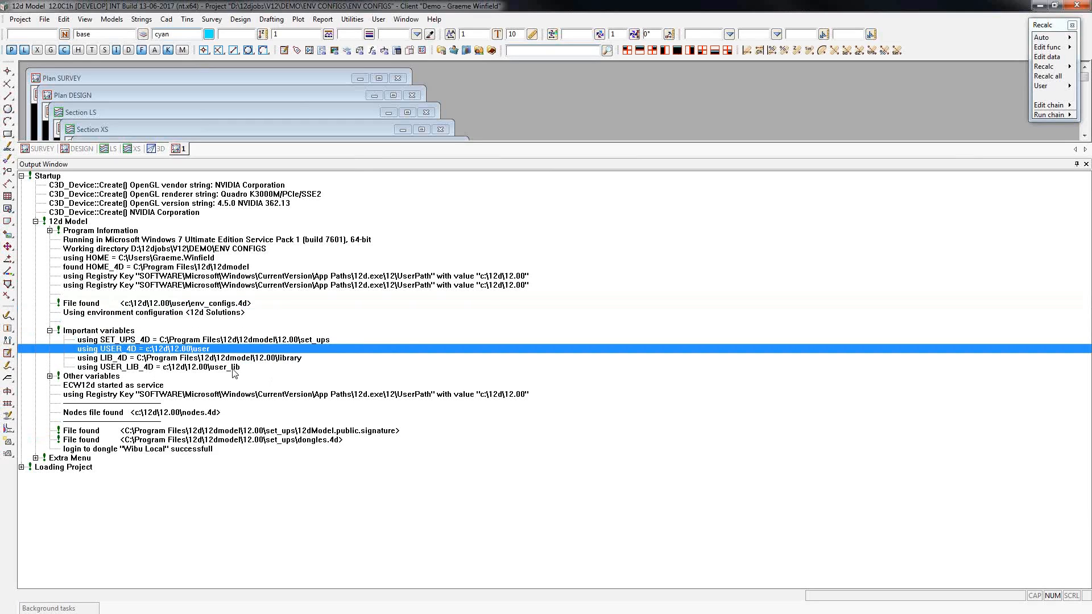
{"action": "left_click", "coordinate": [234, 368]}
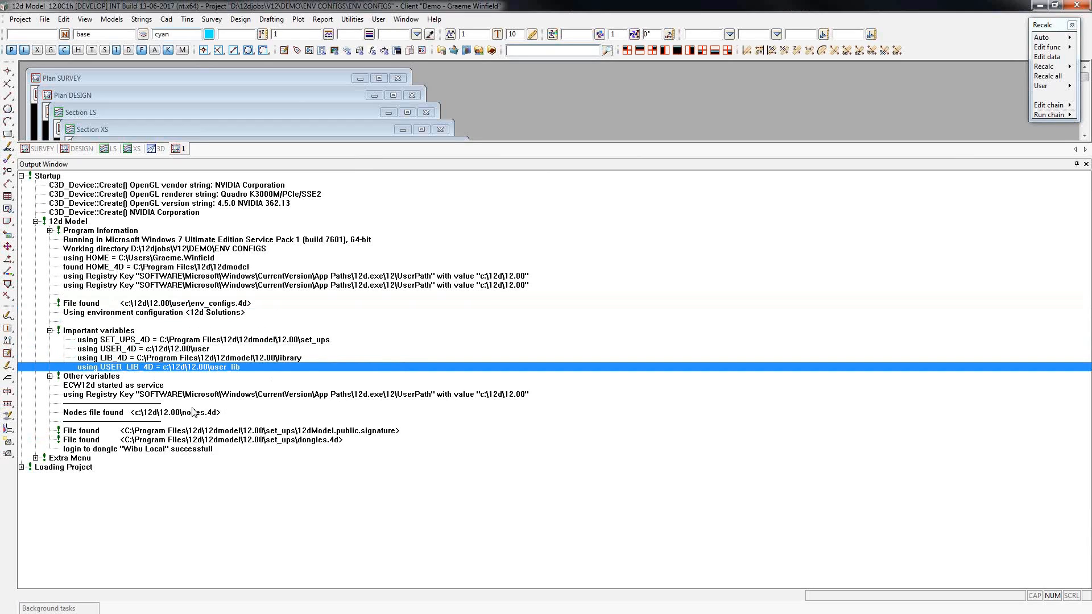
Check which usermenu.4d file the Extra Menu log section reports and view the Personal options in the User menu.
{"action": "left_click", "coordinate": [35, 459]}
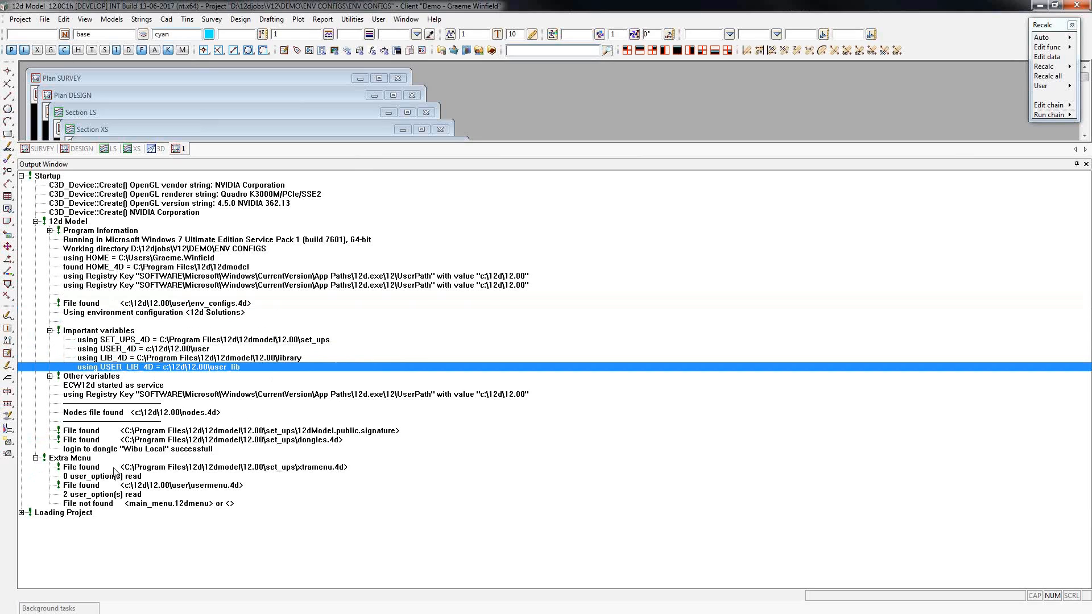
{"action": "left_click", "coordinate": [188, 486]}
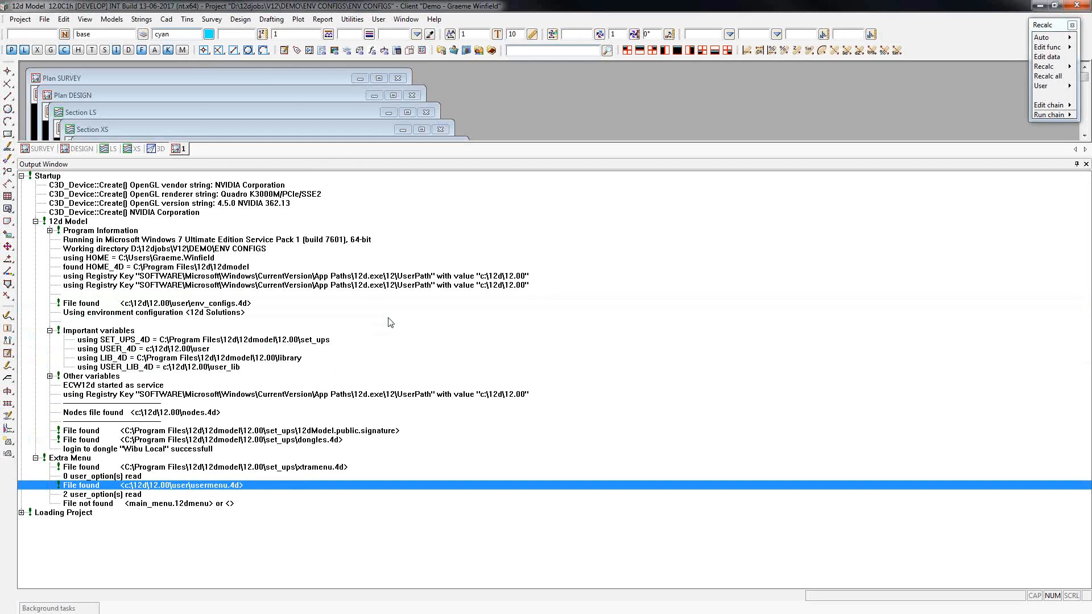
{"action": "left_click", "coordinate": [378, 19]}
{"action": "mouse_move", "coordinate": [408, 106]}
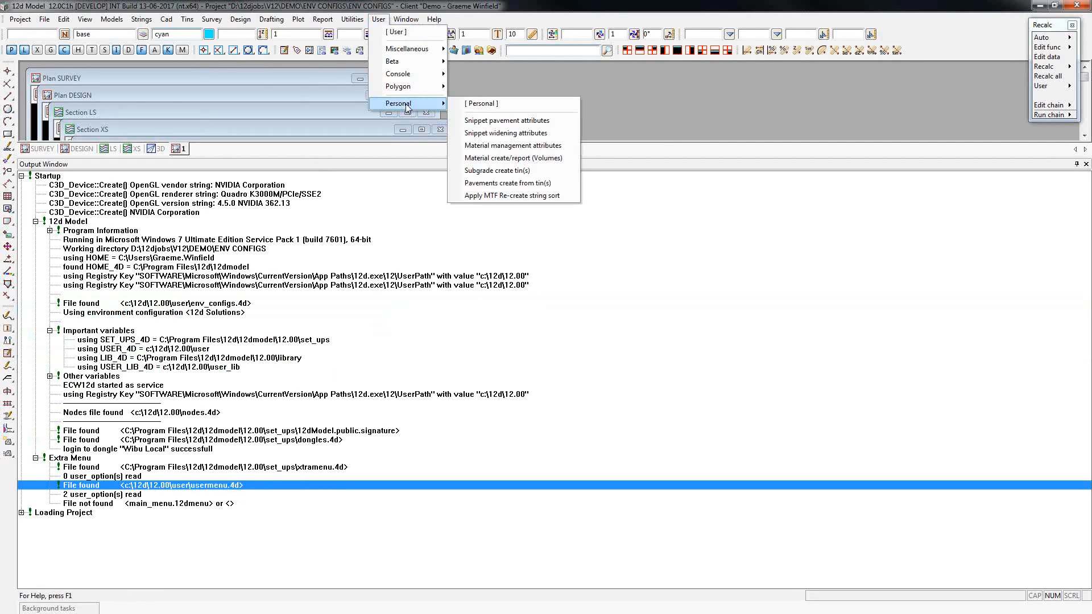
{"action": "left_click", "coordinate": [376, 16]}
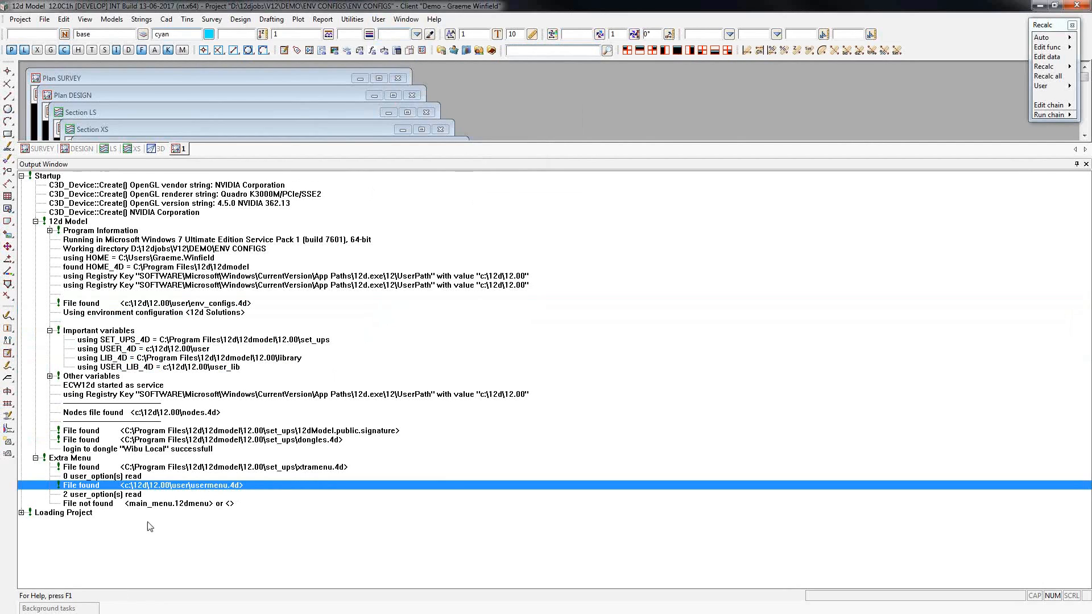
Expand the Setup Files log under Loading Project and examine where the setup files, including drainage.4d and table_styles.xml, are read from.
{"action": "left_click", "coordinate": [21, 513]}
{"action": "left_click", "coordinate": [35, 522]}
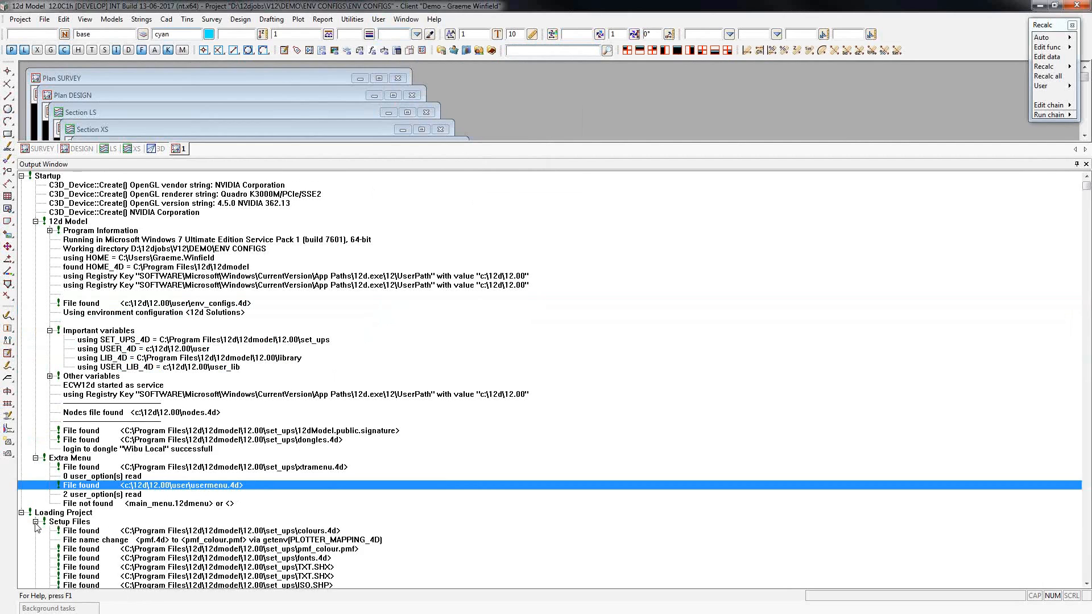
{"action": "left_click", "coordinate": [264, 549]}
{"action": "scroll", "coordinate": [287, 540], "scroll_direction": "down", "scroll_amount": 10}
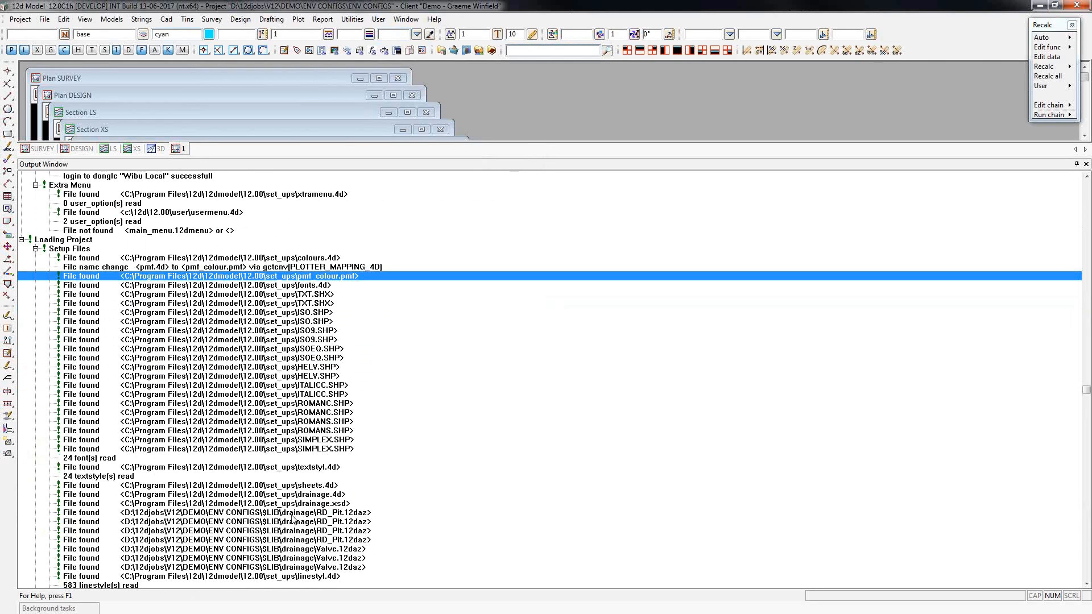
{"action": "left_click", "coordinate": [266, 498]}
{"action": "scroll", "coordinate": [265, 500], "scroll_direction": "down", "scroll_amount": 2}
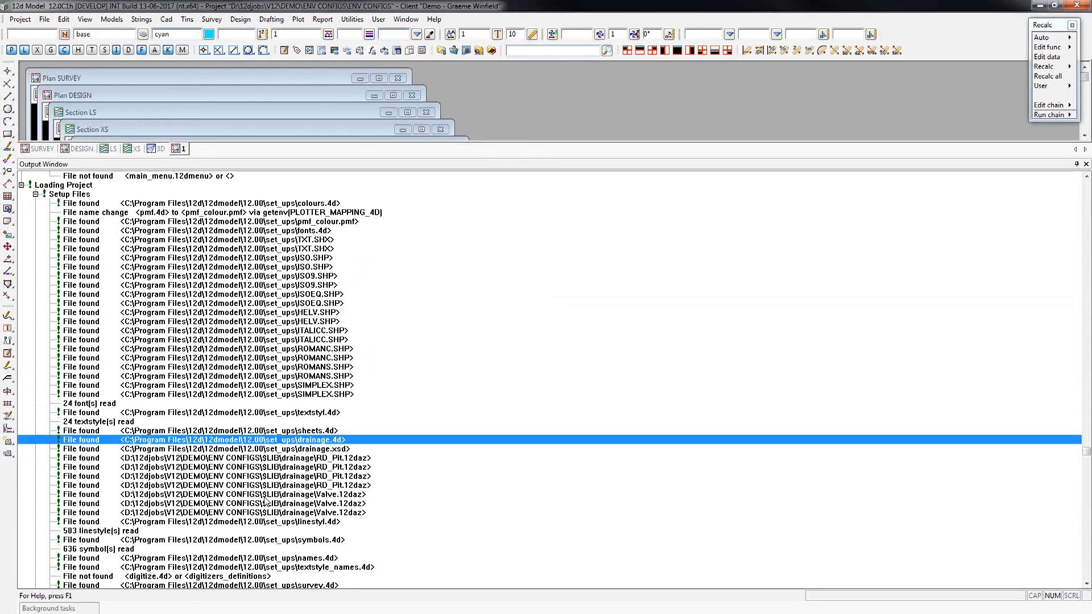
{"action": "scroll", "coordinate": [265, 500], "scroll_direction": "down", "scroll_amount": 7}
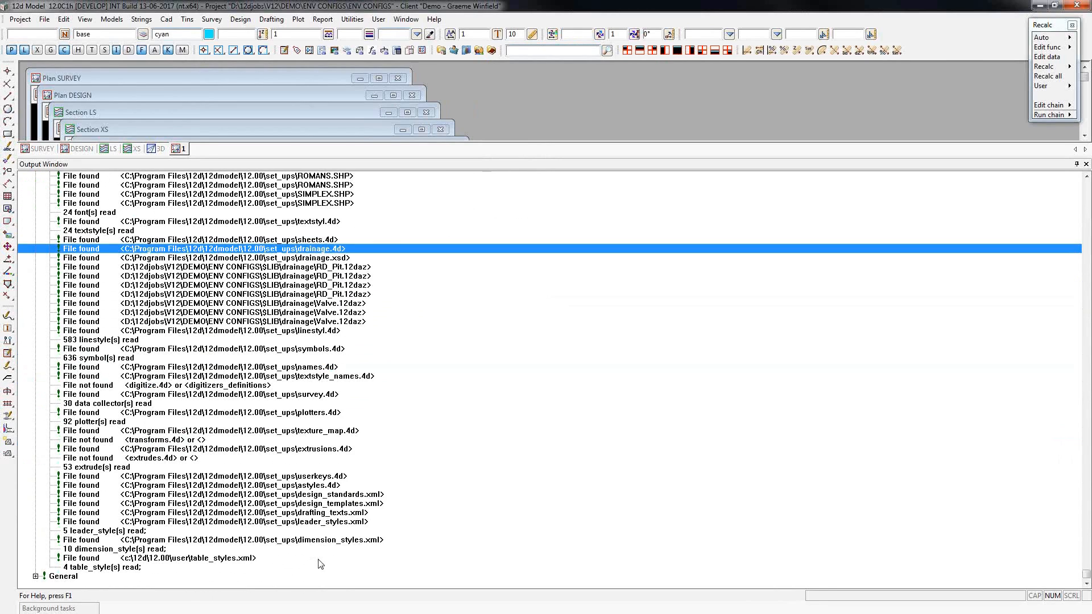
{"action": "left_click", "coordinate": [117, 341]}
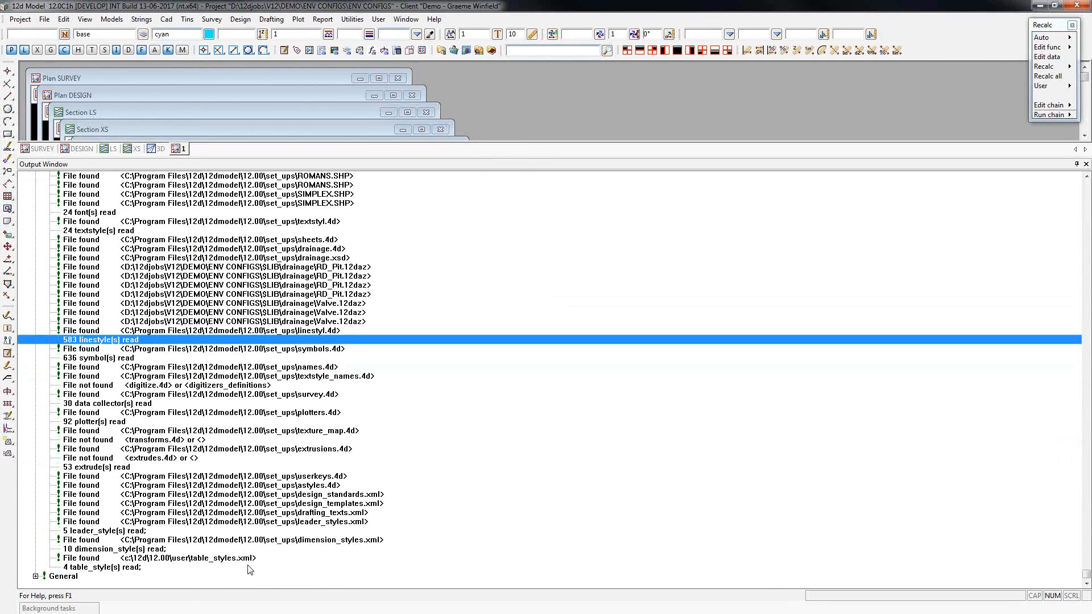
{"action": "left_click", "coordinate": [222, 560]}
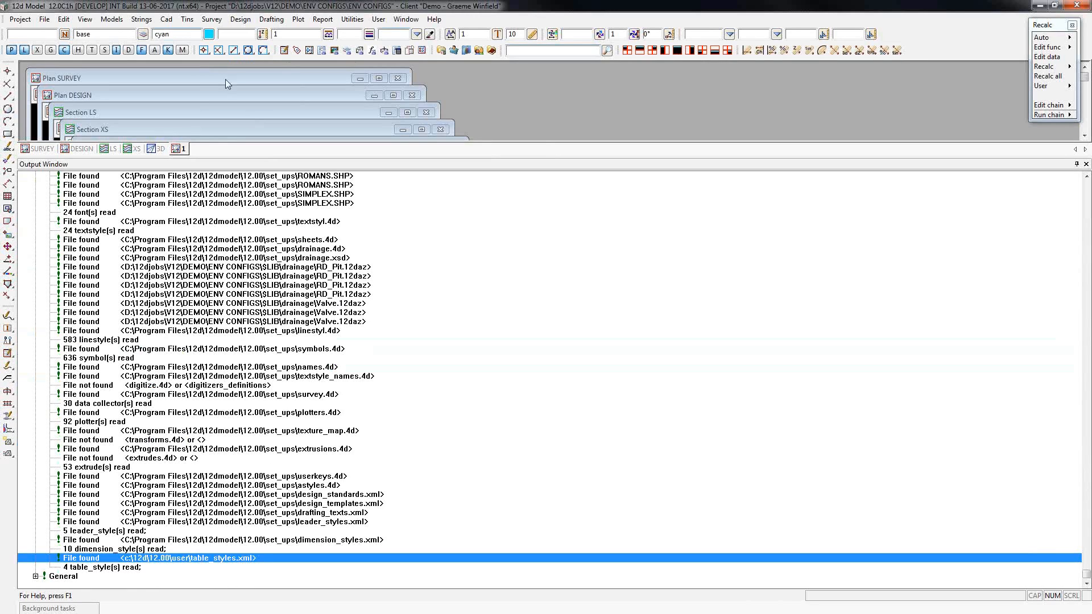
Open the User location's table_styles.xml for editing and view the settings of the Arial Personal table style.
{"action": "left_click", "coordinate": [166, 19]}
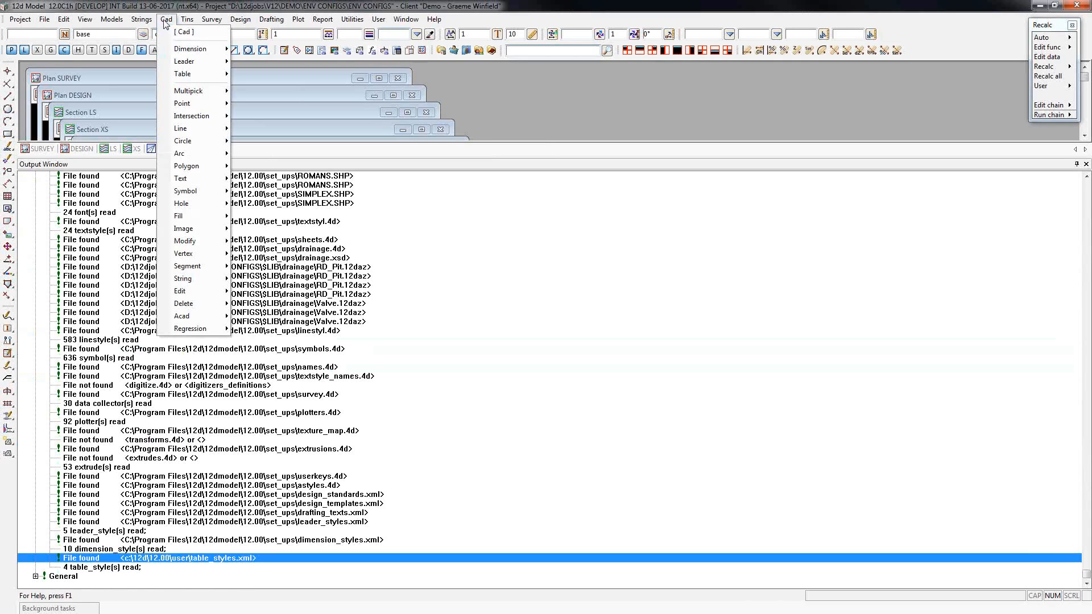
{"action": "mouse_move", "coordinate": [197, 76]}
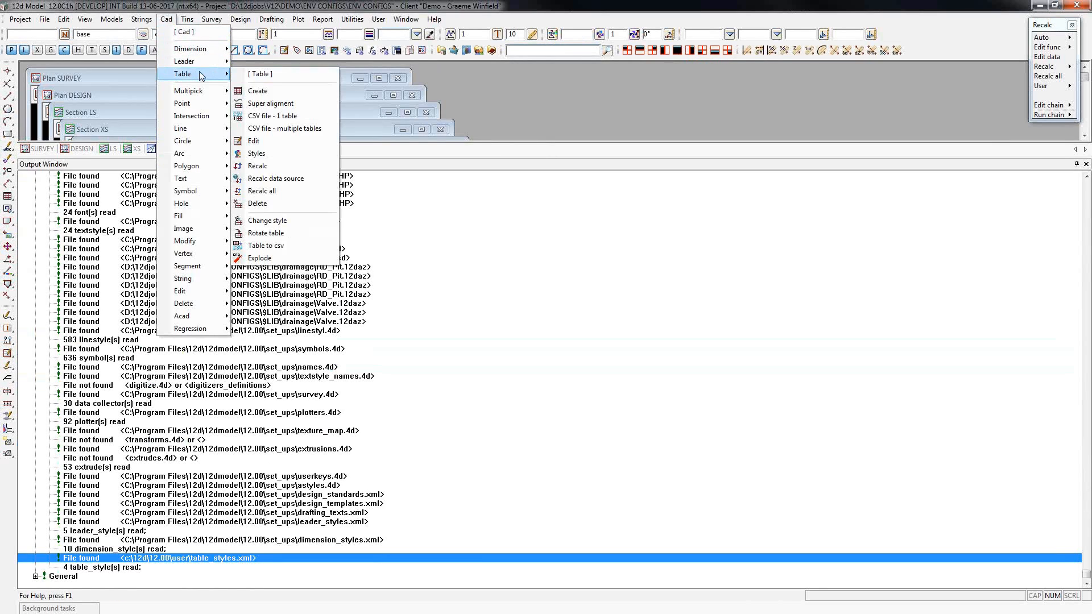
{"action": "left_click", "coordinate": [256, 153]}
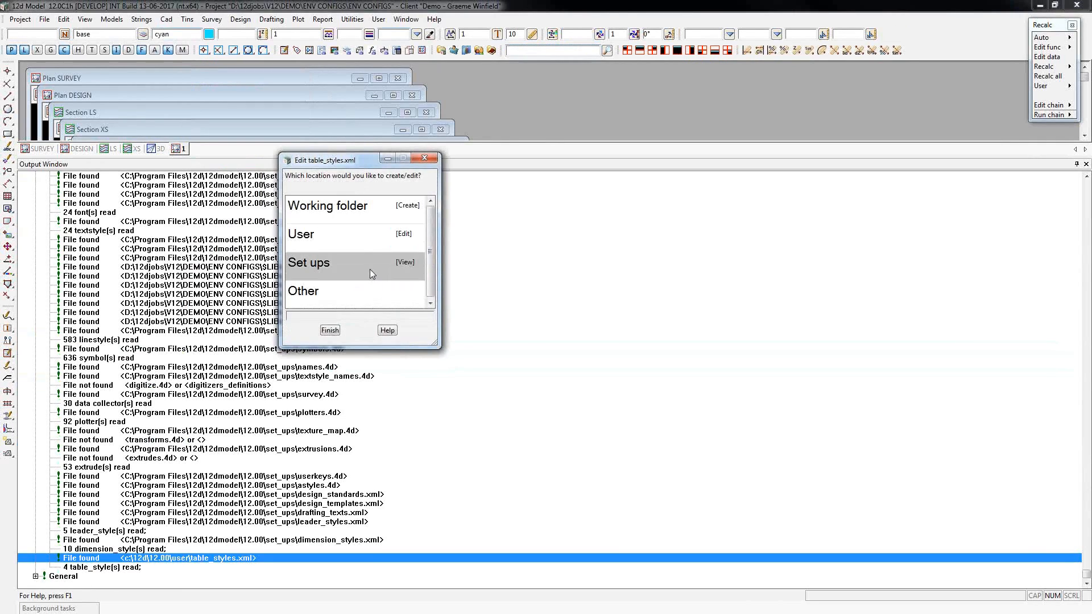
{"action": "left_click", "coordinate": [357, 239]}
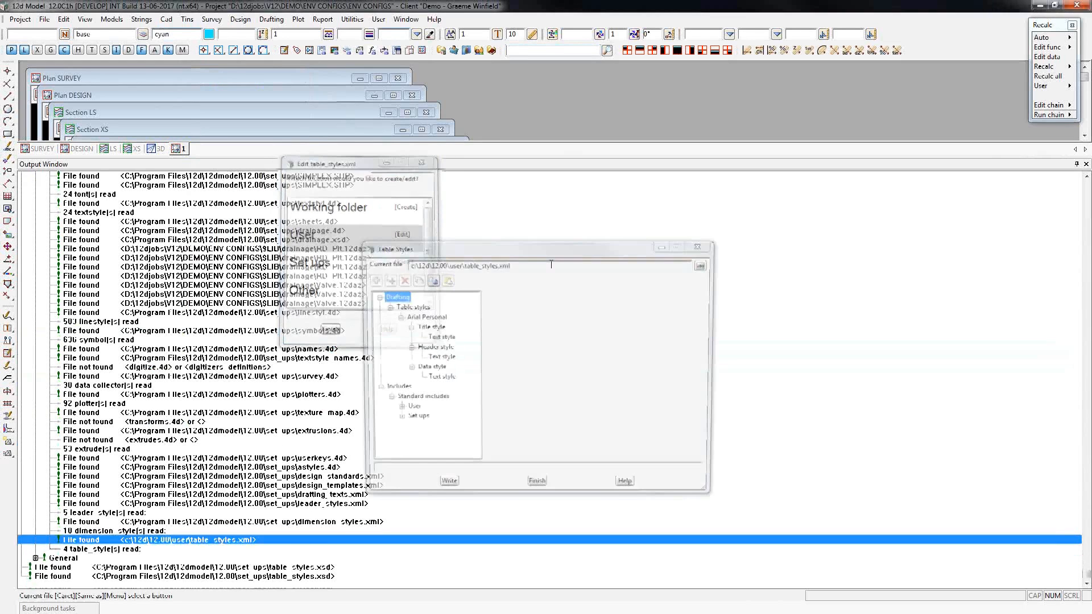
{"action": "left_click", "coordinate": [397, 317]}
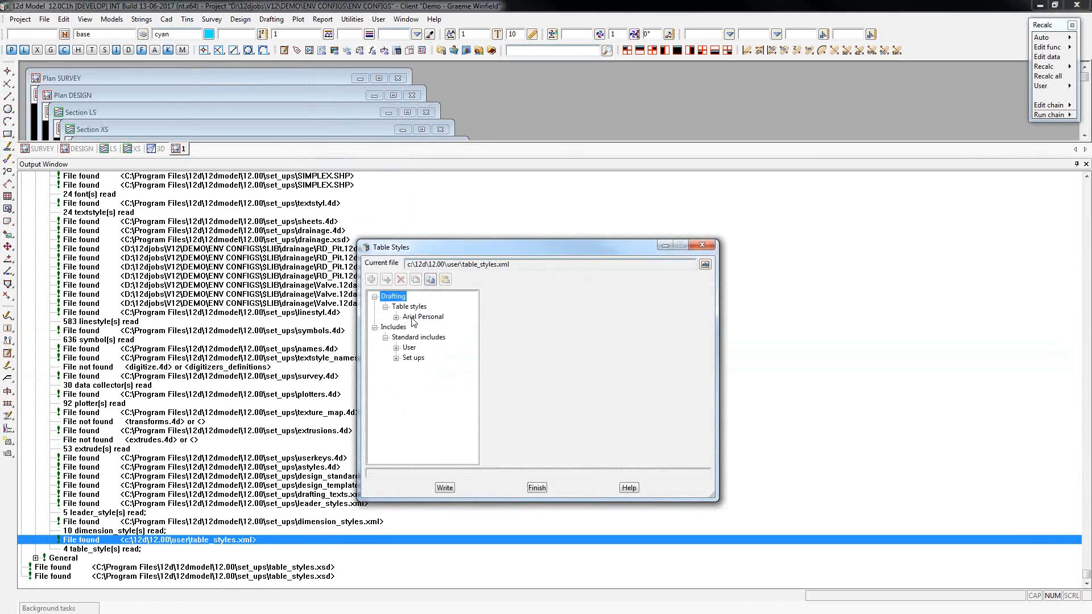
{"action": "left_click", "coordinate": [423, 319]}
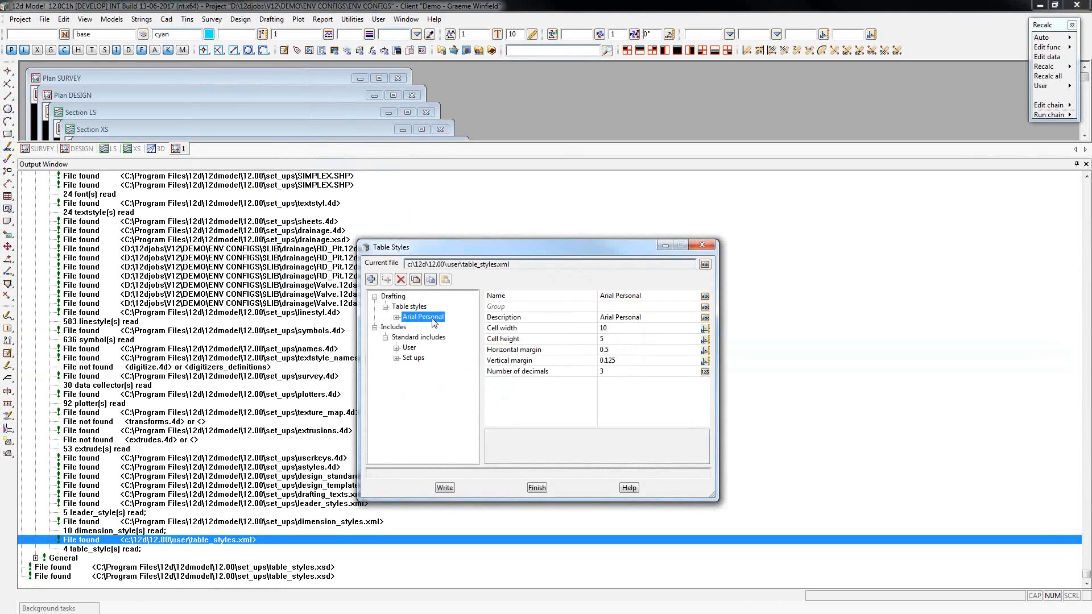
Examine the table styles included from User and Set ups, widening the tree to read their names, and close the table styles editor.
{"action": "left_click", "coordinate": [395, 349]}
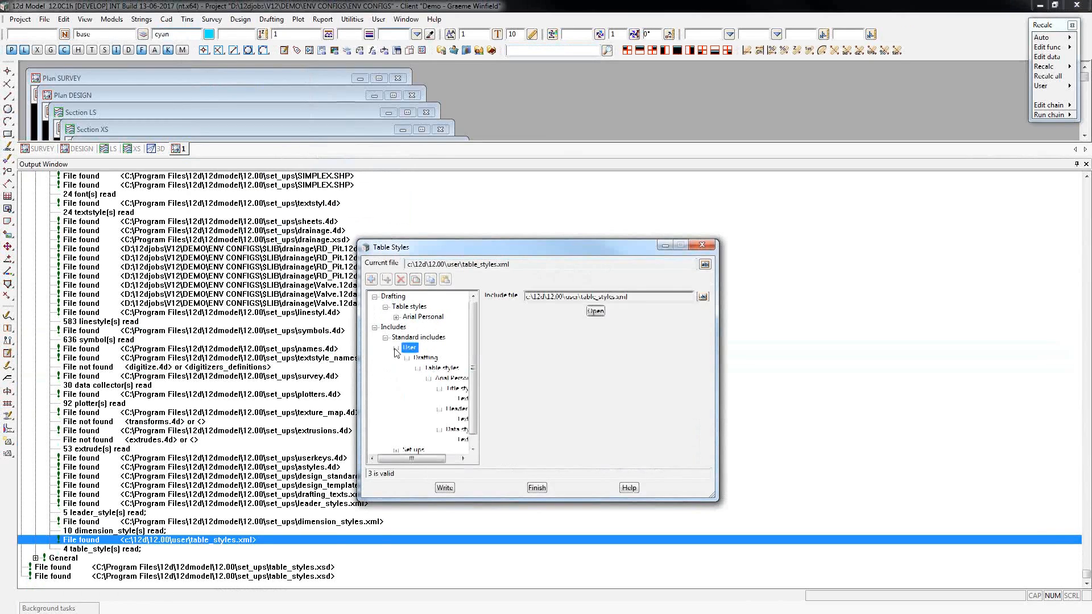
{"action": "left_click", "coordinate": [429, 379]}
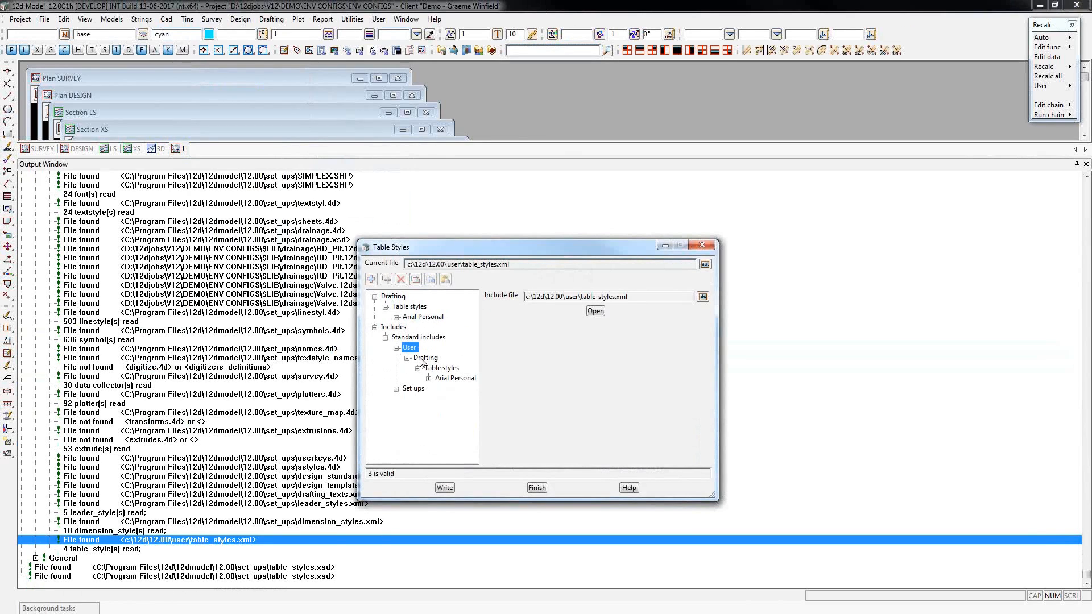
{"action": "left_click", "coordinate": [397, 390]}
{"action": "left_click", "coordinate": [429, 328]}
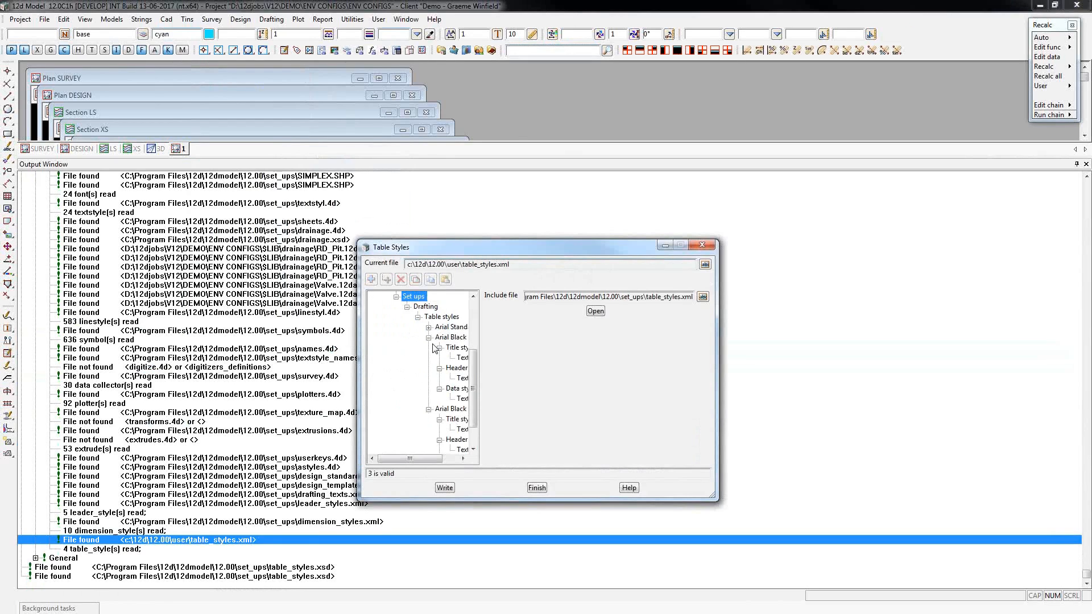
{"action": "left_click", "coordinate": [429, 338]}
{"action": "left_click", "coordinate": [428, 380]}
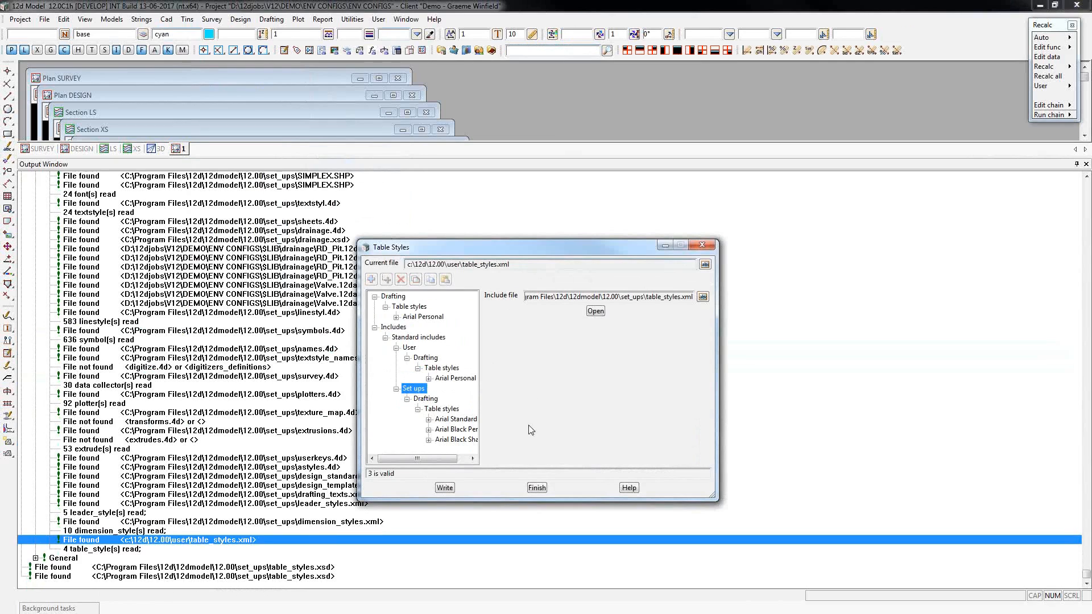
{"action": "left_click_drag", "start_coordinate": [480, 393], "coordinate": [524, 387]}
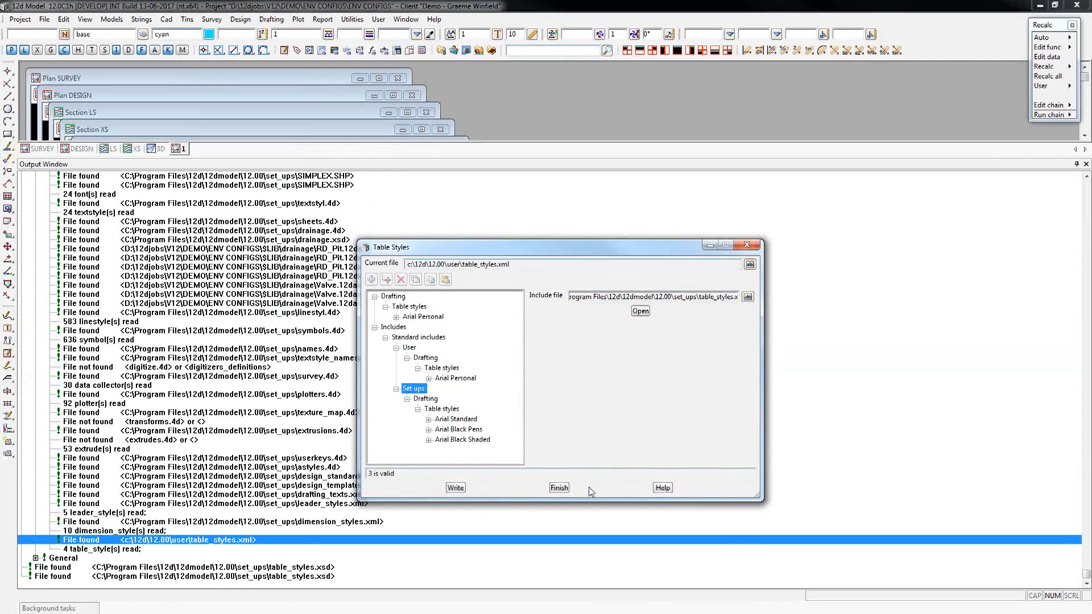
{"action": "left_click", "coordinate": [561, 487]}
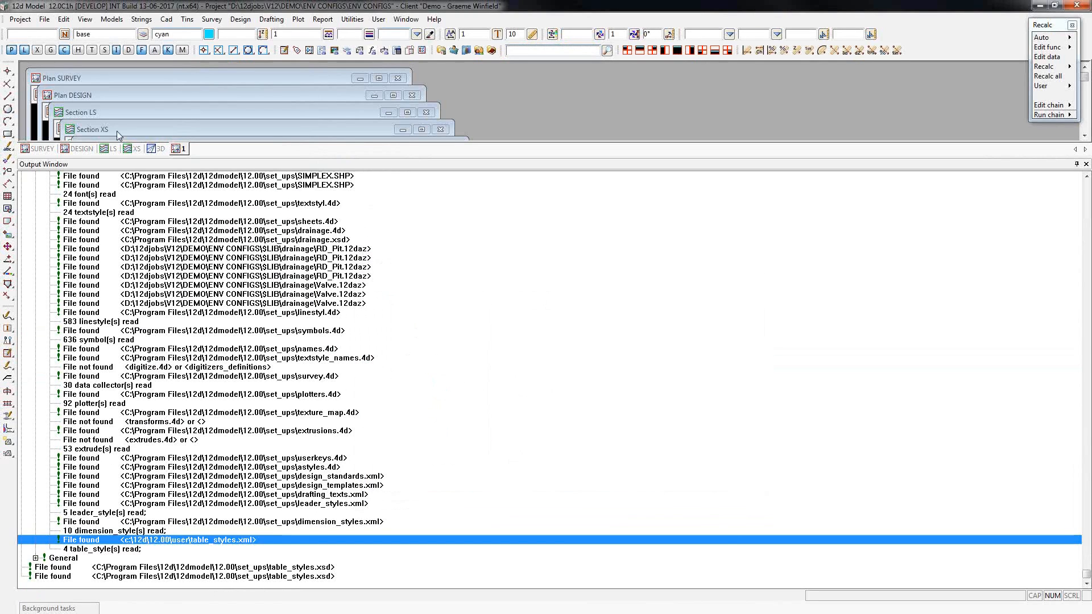
Reopen the ENV CONFIGS project with the X Civil environment configuration.
{"action": "left_click", "coordinate": [20, 21]}
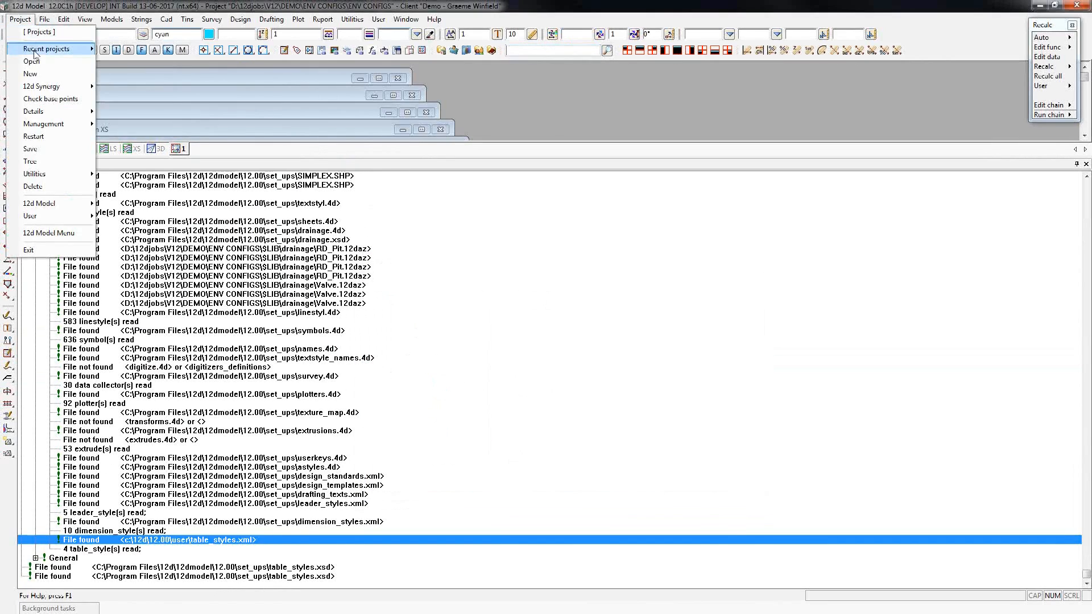
{"action": "left_click", "coordinate": [43, 66]}
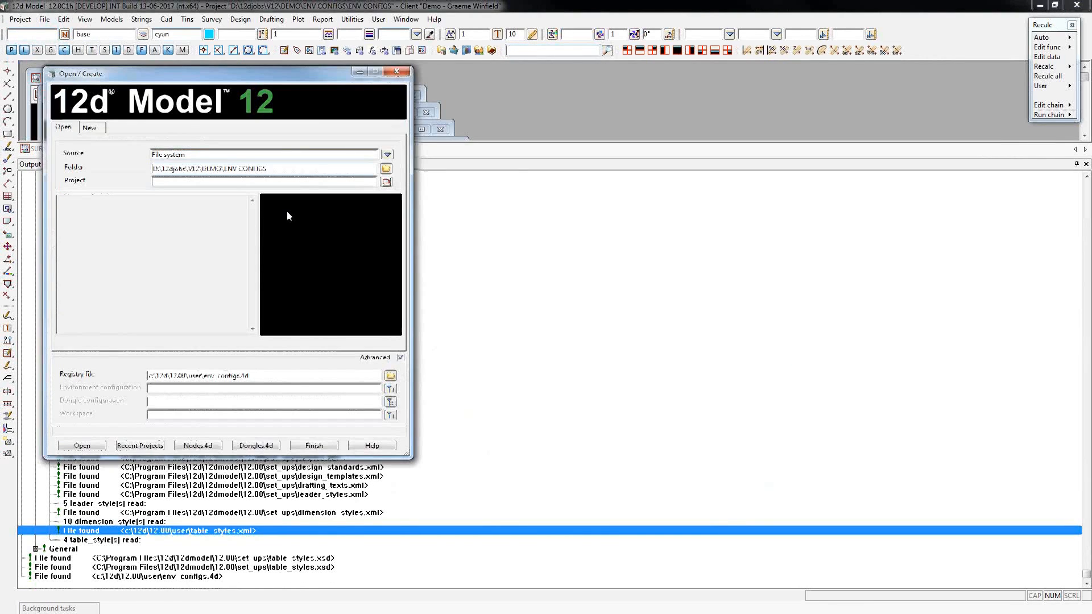
{"action": "left_click", "coordinate": [386, 182]}
{"action": "double_click", "coordinate": [421, 212]}
{"action": "left_click", "coordinate": [210, 390]}
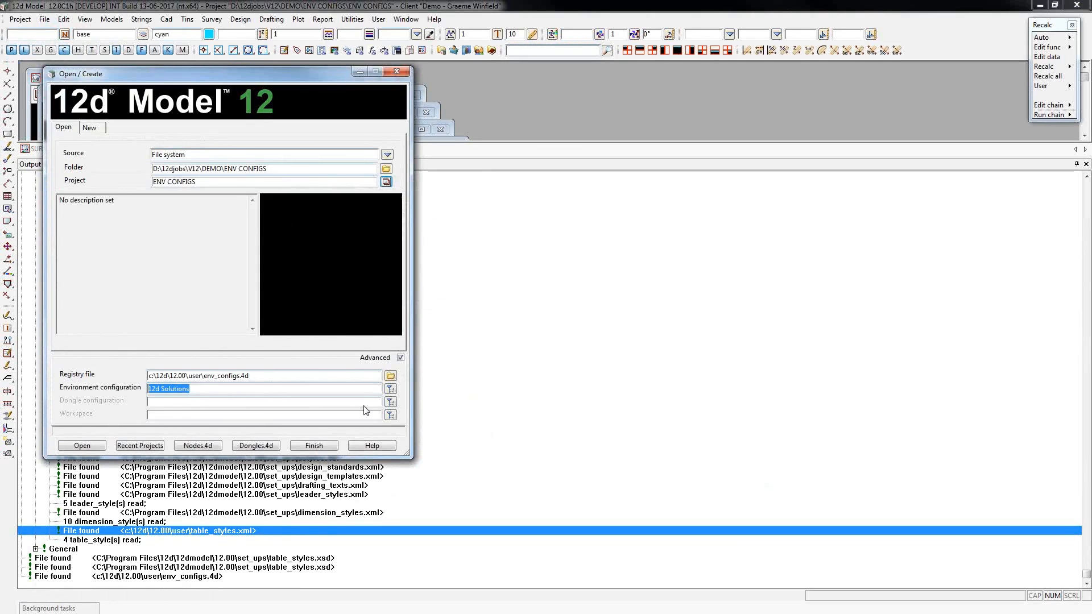
{"action": "left_click", "coordinate": [391, 389]}
{"action": "left_click", "coordinate": [438, 433]}
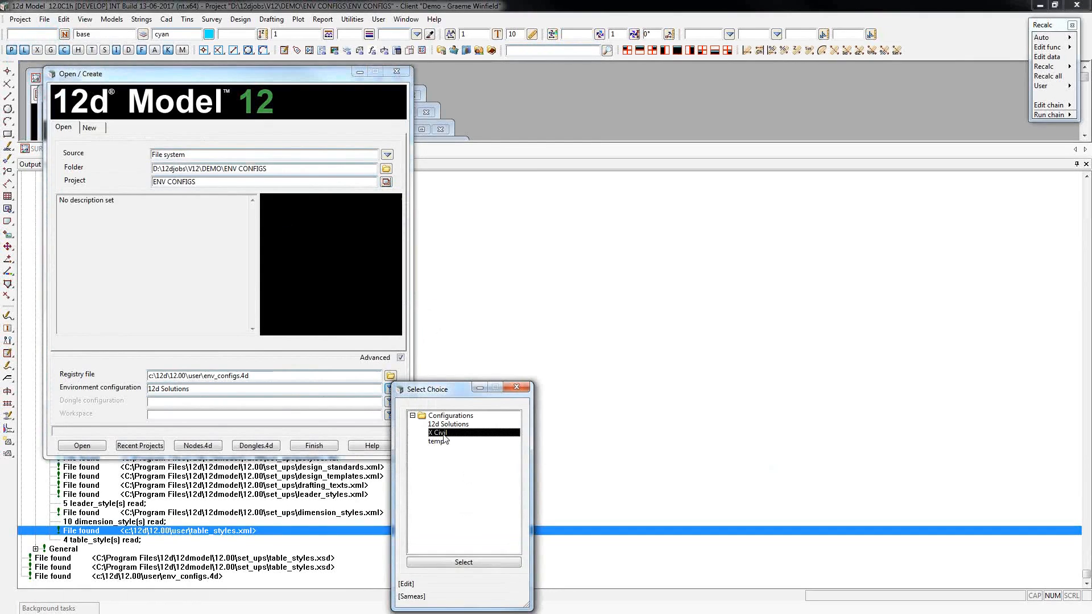
{"action": "left_click", "coordinate": [468, 563]}
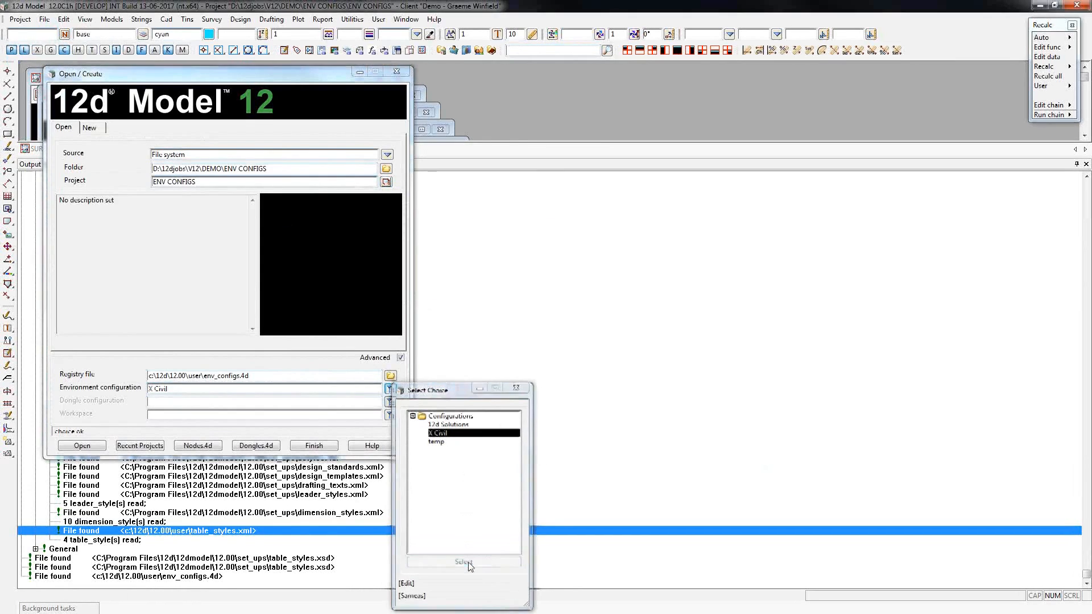
{"action": "left_click", "coordinate": [81, 446]}
{"action": "left_click", "coordinate": [183, 495]}
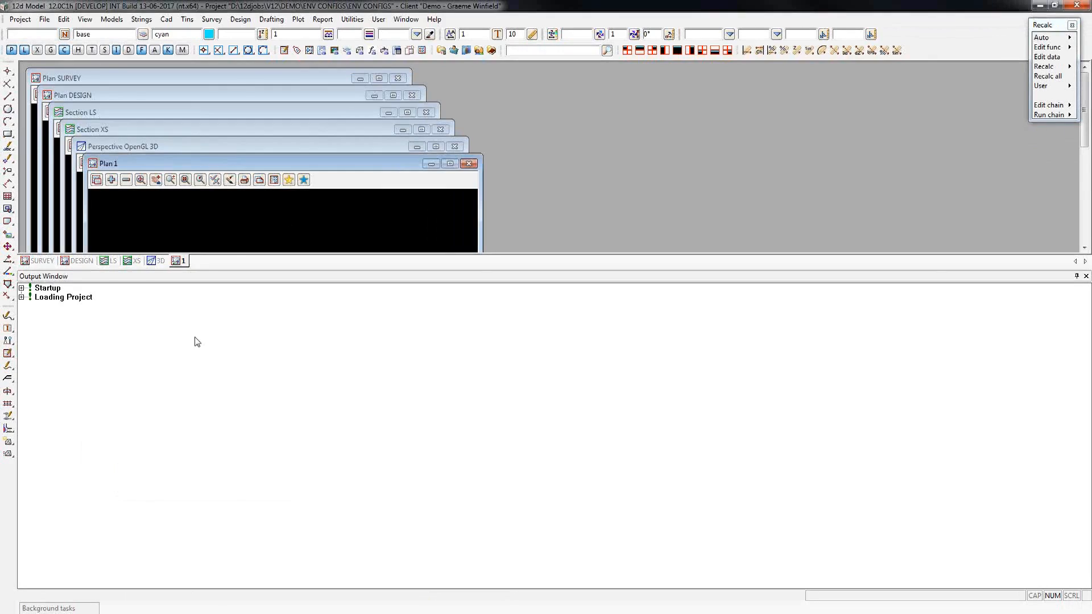
Expand the 12d Model startup log and check the environment configuration in use and the USER_4D and USER_LIB_4D paths under Important variables.
{"action": "left_click", "coordinate": [21, 288]}
{"action": "left_click", "coordinate": [36, 333]}
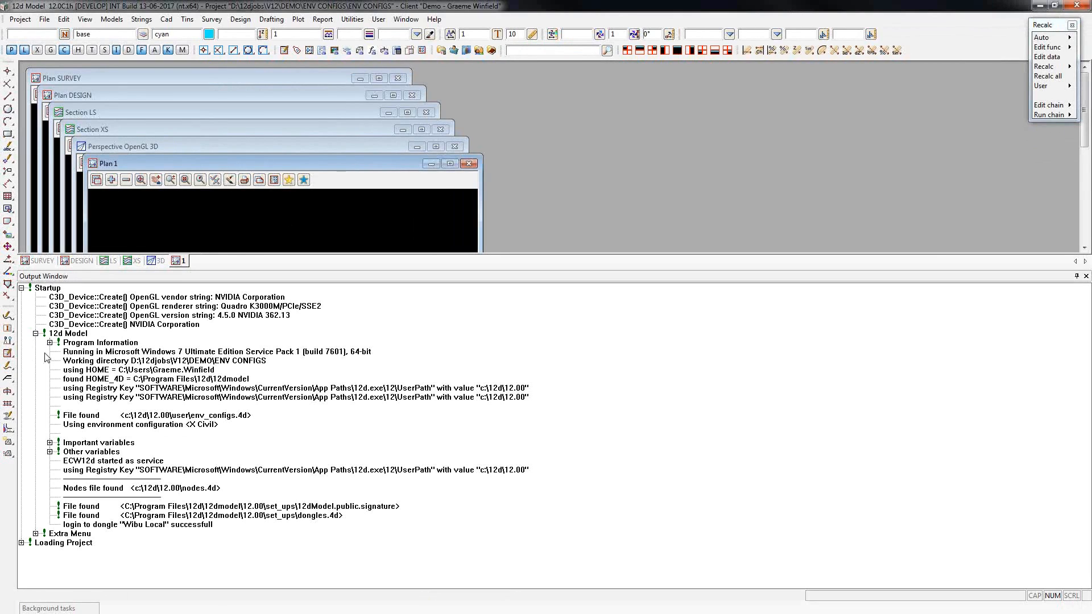
{"action": "left_click", "coordinate": [222, 426]}
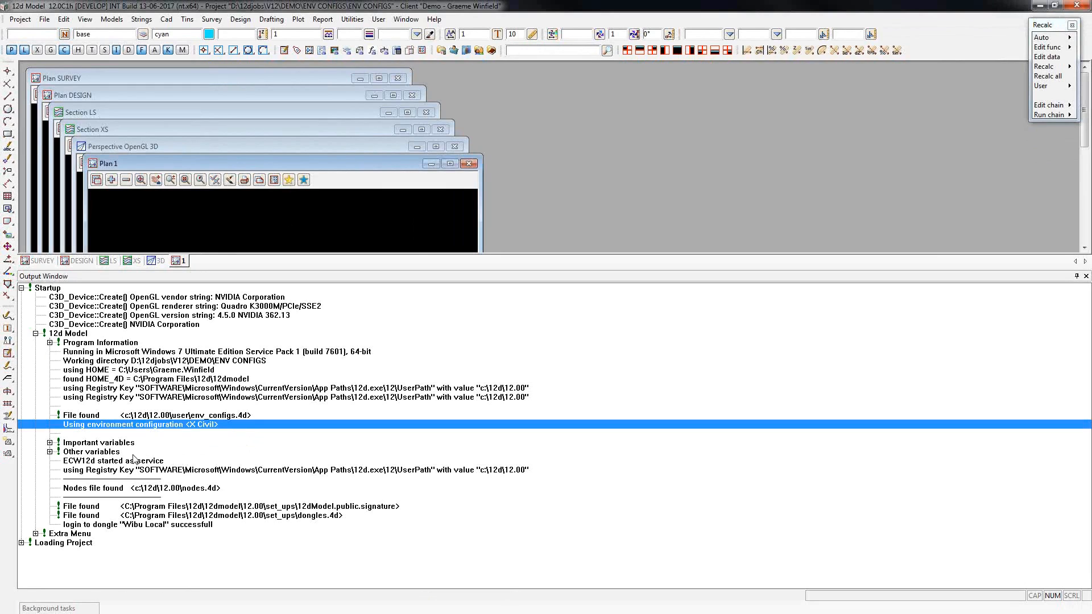
{"action": "left_click", "coordinate": [49, 443]}
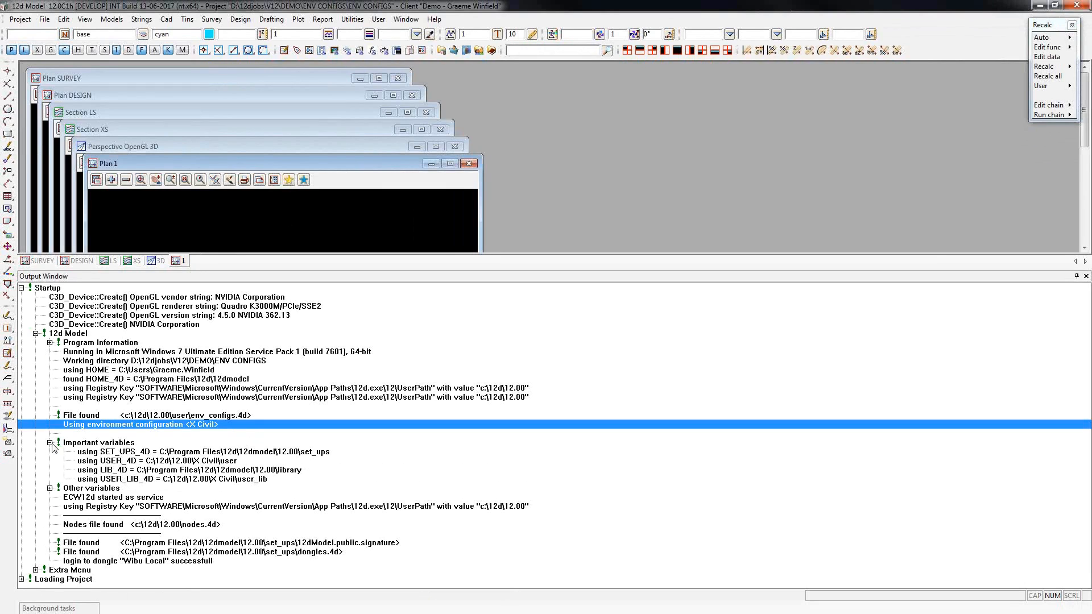
{"action": "left_click", "coordinate": [219, 462]}
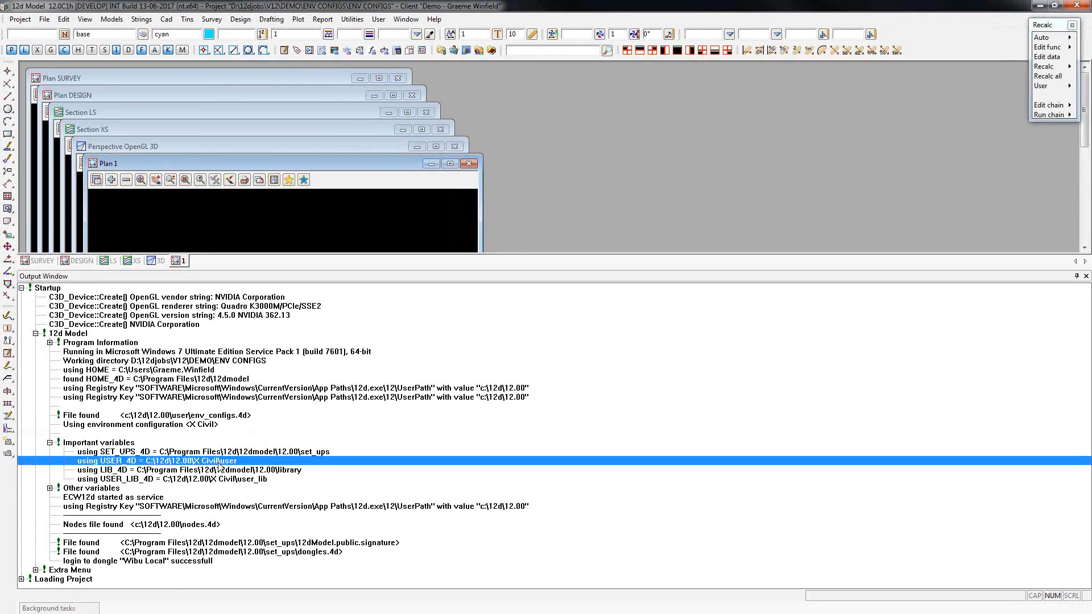
{"action": "left_click", "coordinate": [216, 481]}
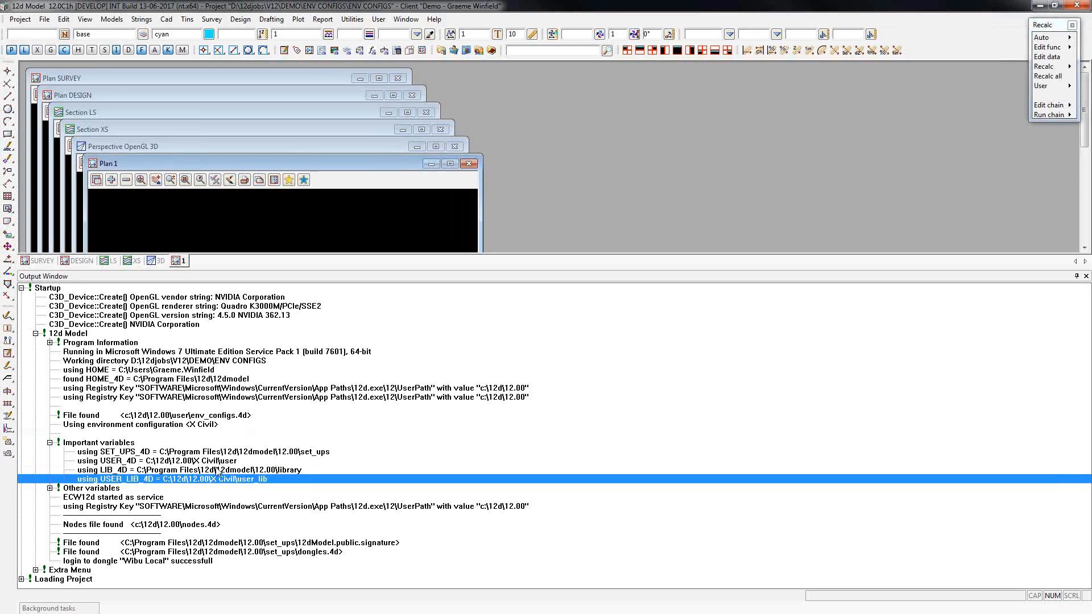
Check which usermenu.4d file the Extra Menu log section reports and view the X Civil options in the User menu.
{"action": "left_click", "coordinate": [35, 569]}
{"action": "scroll", "coordinate": [159, 554], "scroll_direction": "down", "scroll_amount": 2}
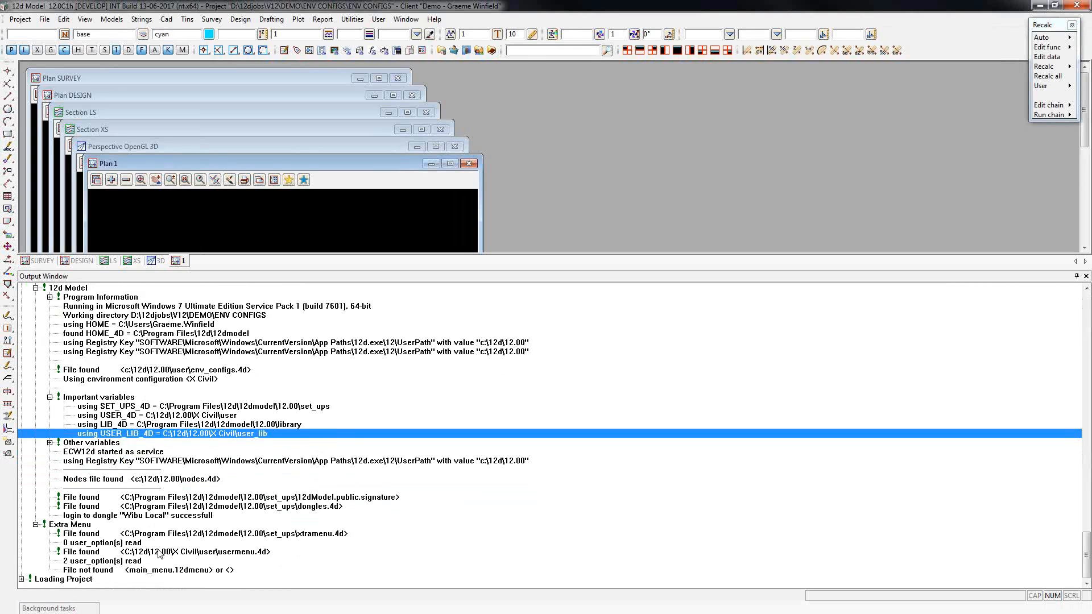
{"action": "left_click", "coordinate": [238, 553]}
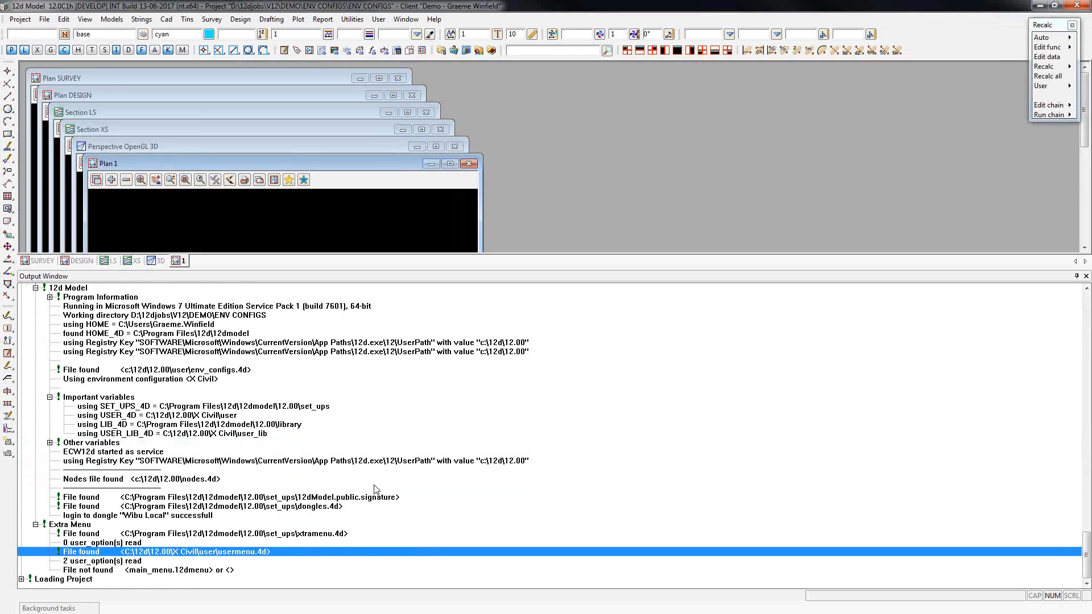
{"action": "left_click", "coordinate": [378, 19]}
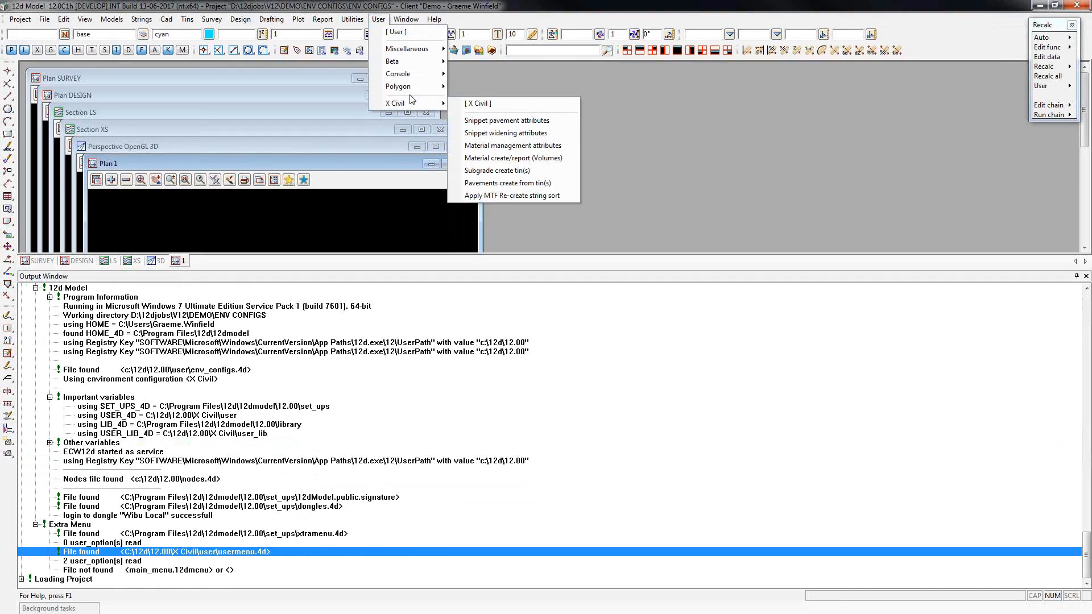
{"action": "left_click", "coordinate": [411, 6]}
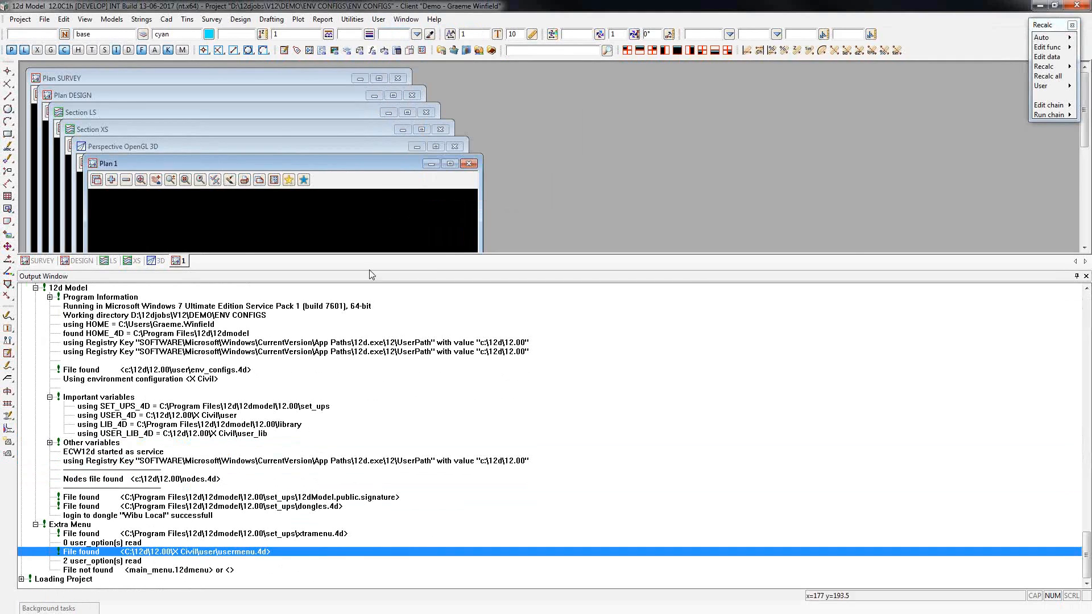
Expand the Setup Files log under Loading Project and check where table_styles.xml is read from.
{"action": "left_click", "coordinate": [21, 579]}
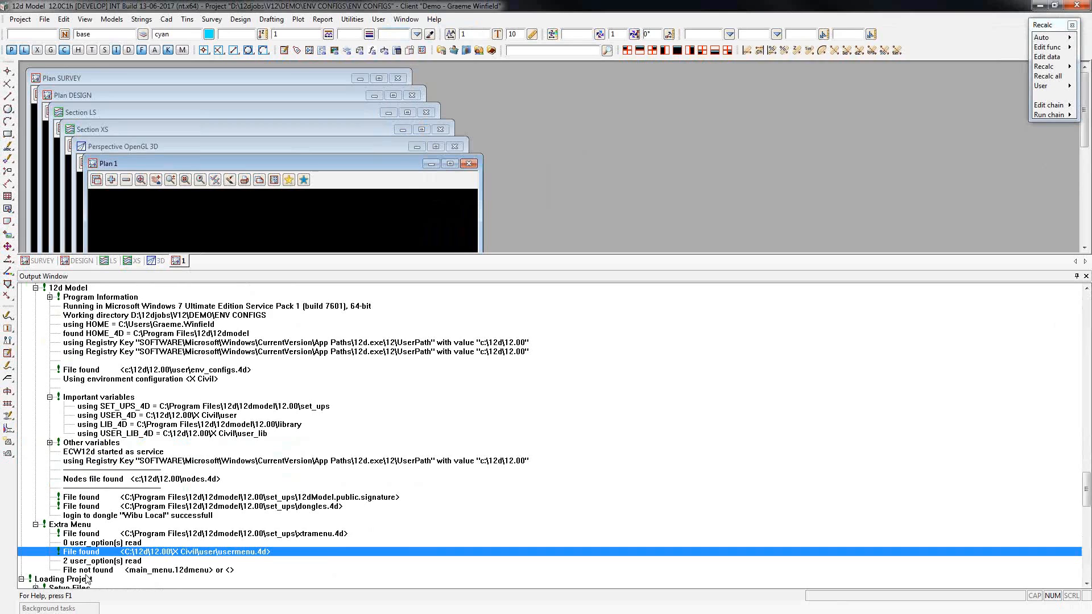
{"action": "left_click", "coordinate": [36, 571]}
{"action": "scroll", "coordinate": [80, 568], "scroll_direction": "down", "scroll_amount": 10}
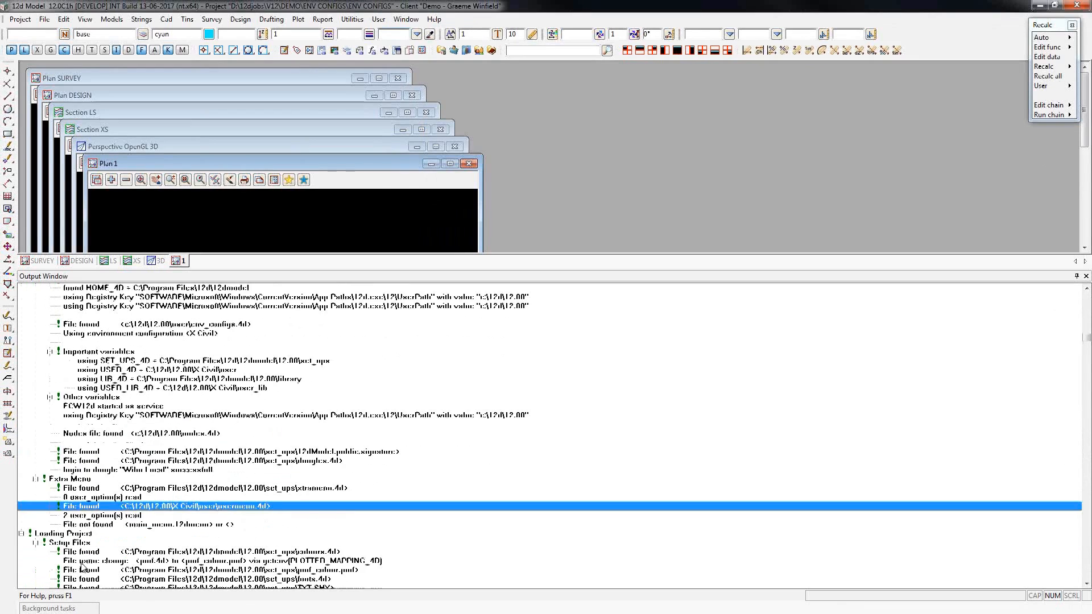
{"action": "scroll", "coordinate": [146, 527], "scroll_direction": "down", "scroll_amount": 8}
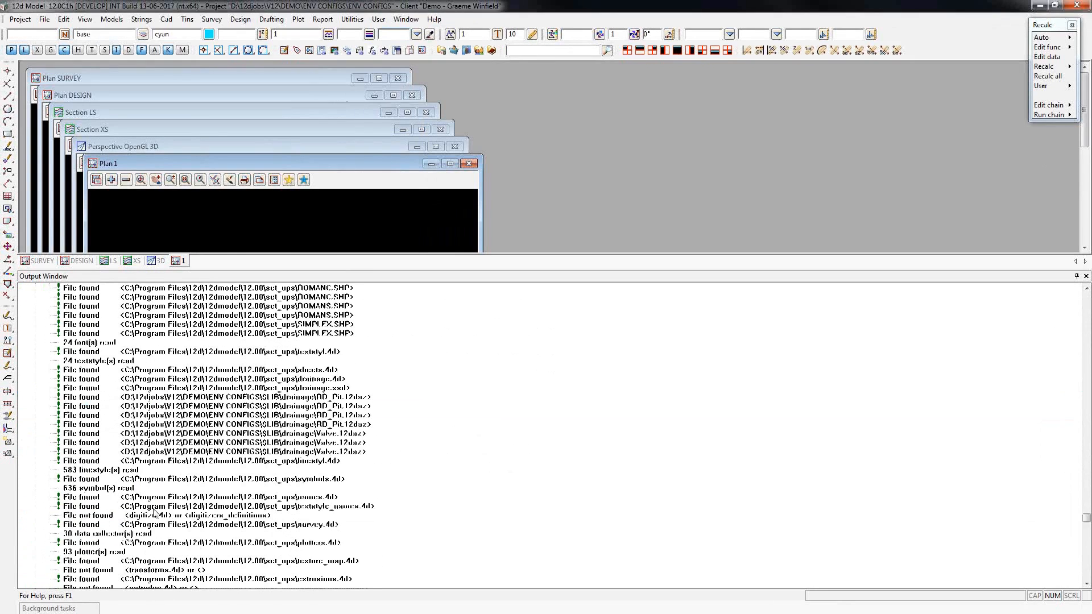
{"action": "scroll", "coordinate": [232, 514], "scroll_direction": "down", "scroll_amount": 3}
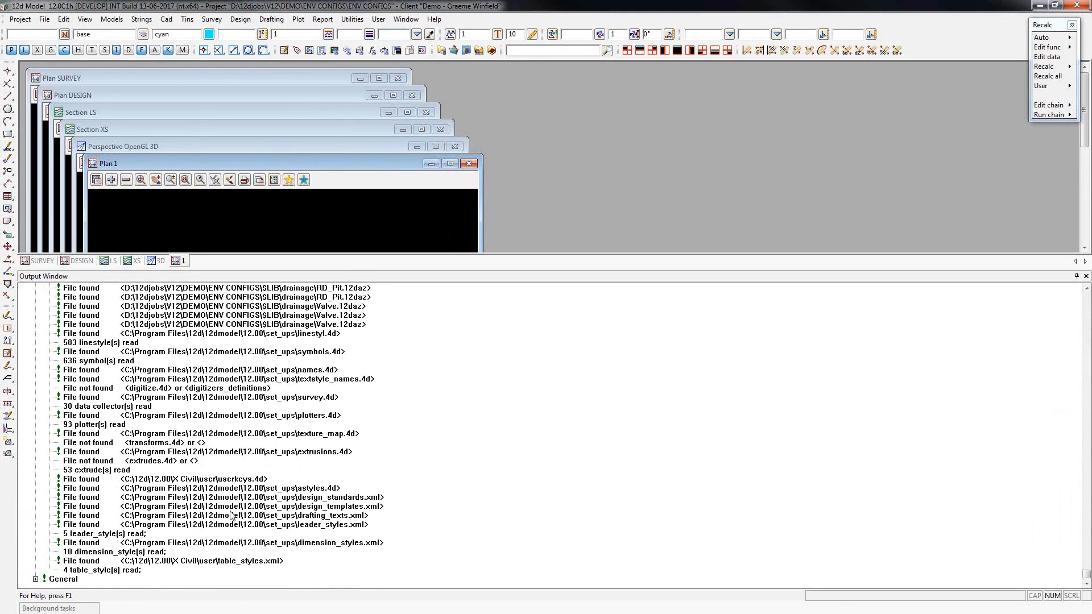
{"action": "left_click", "coordinate": [209, 563]}
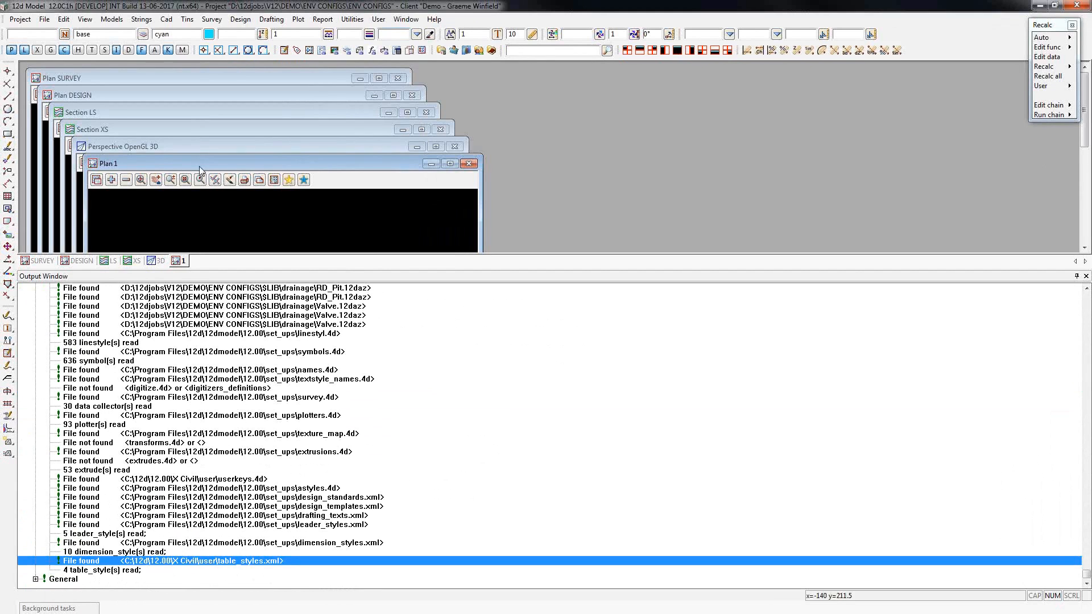
Open the table styles editor, examine the styles included from User and Set ups, and close the editor.
{"action": "left_click", "coordinate": [167, 21]}
{"action": "mouse_move", "coordinate": [193, 74]}
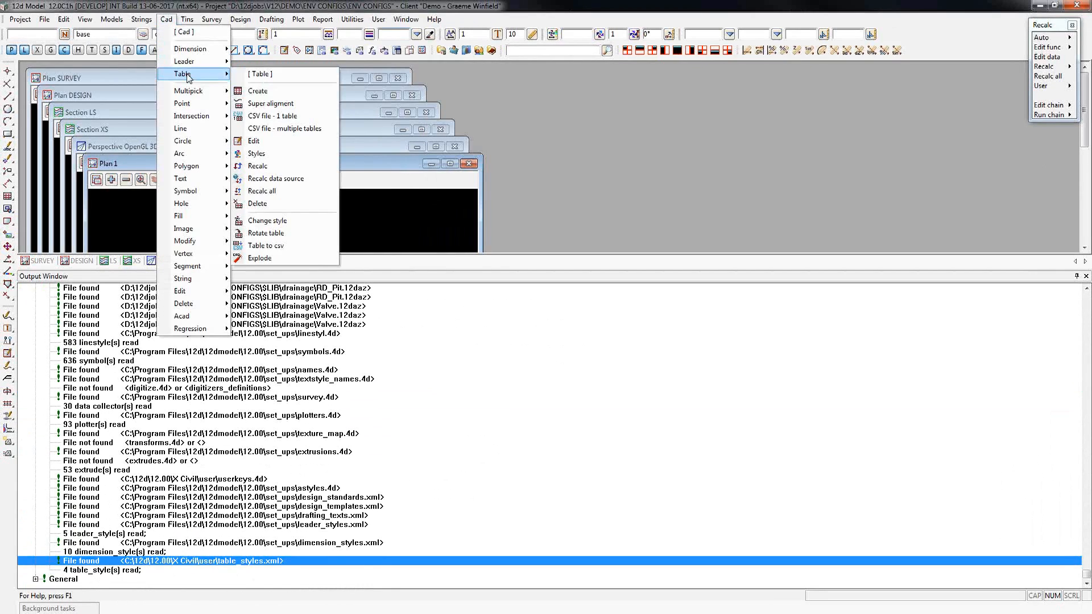
{"action": "left_click", "coordinate": [265, 154]}
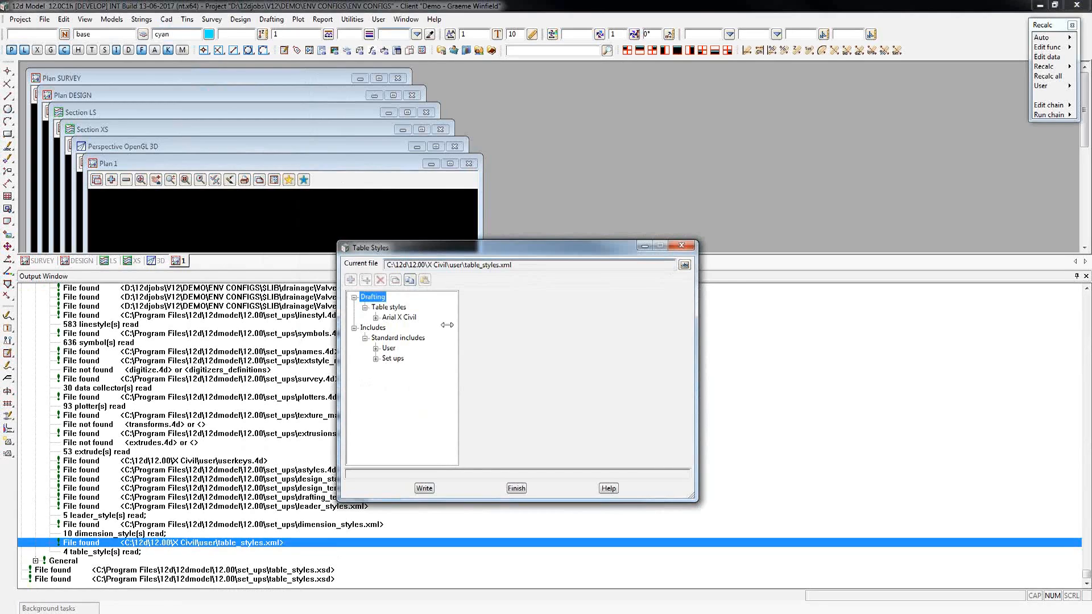
{"action": "double_click", "coordinate": [385, 348]}
{"action": "left_click", "coordinate": [408, 378]}
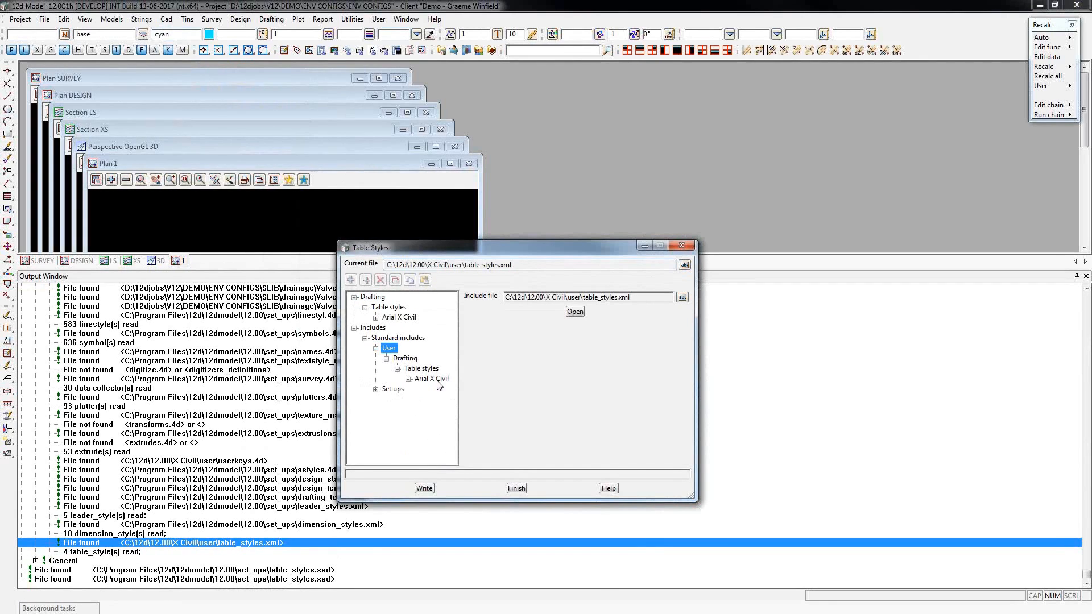
{"action": "double_click", "coordinate": [378, 389]}
{"action": "left_click", "coordinate": [408, 330]}
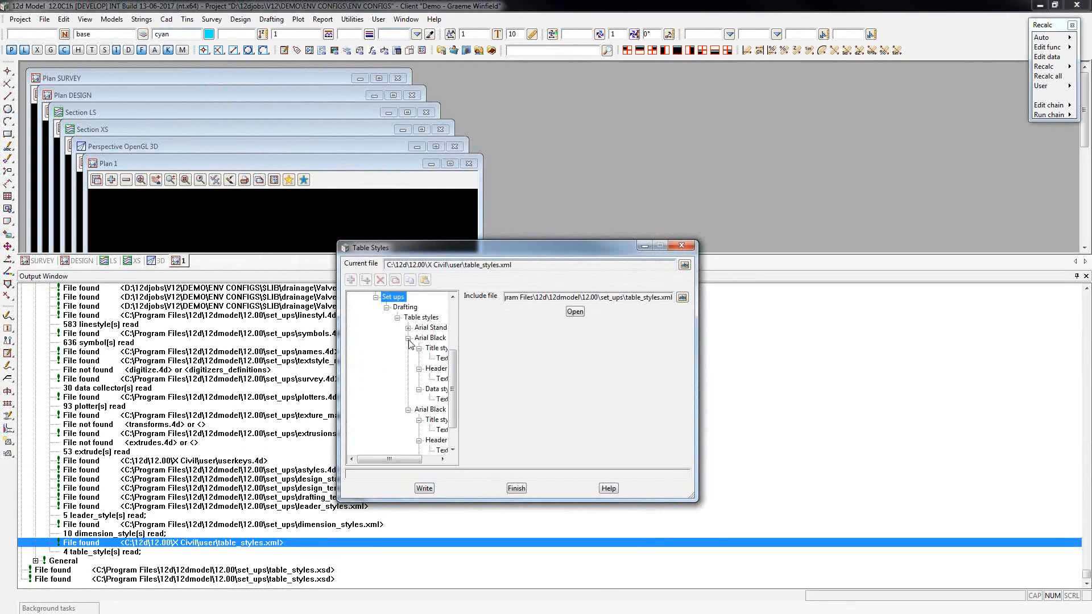
{"action": "left_click", "coordinate": [407, 339]}
{"action": "left_click", "coordinate": [408, 379]}
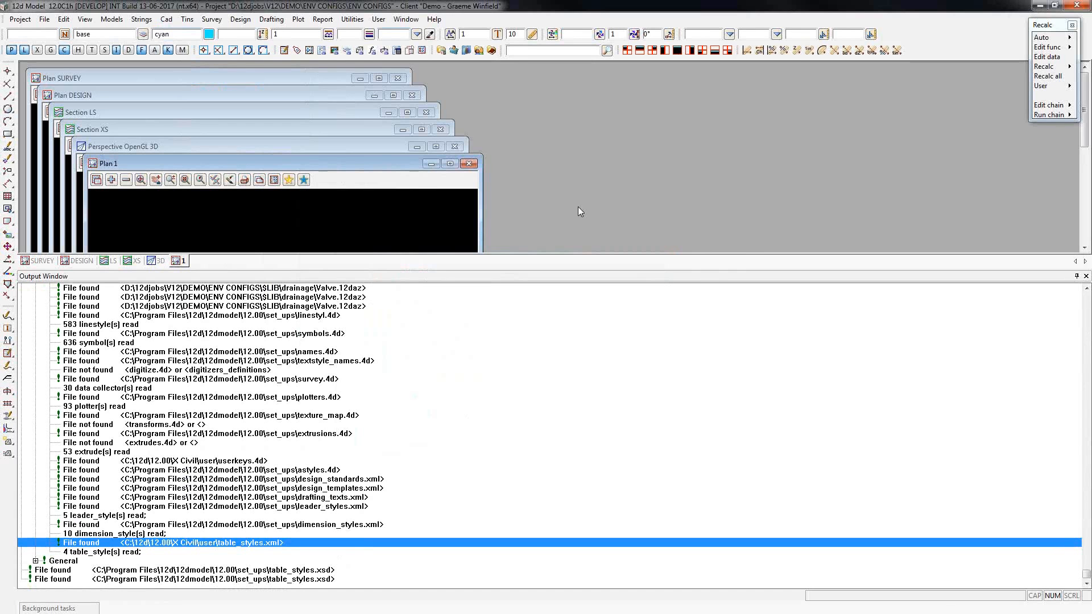
Open the environment configurations editor and examine the variables defined for the X Civil environment.
{"action": "left_click", "coordinate": [20, 19]}
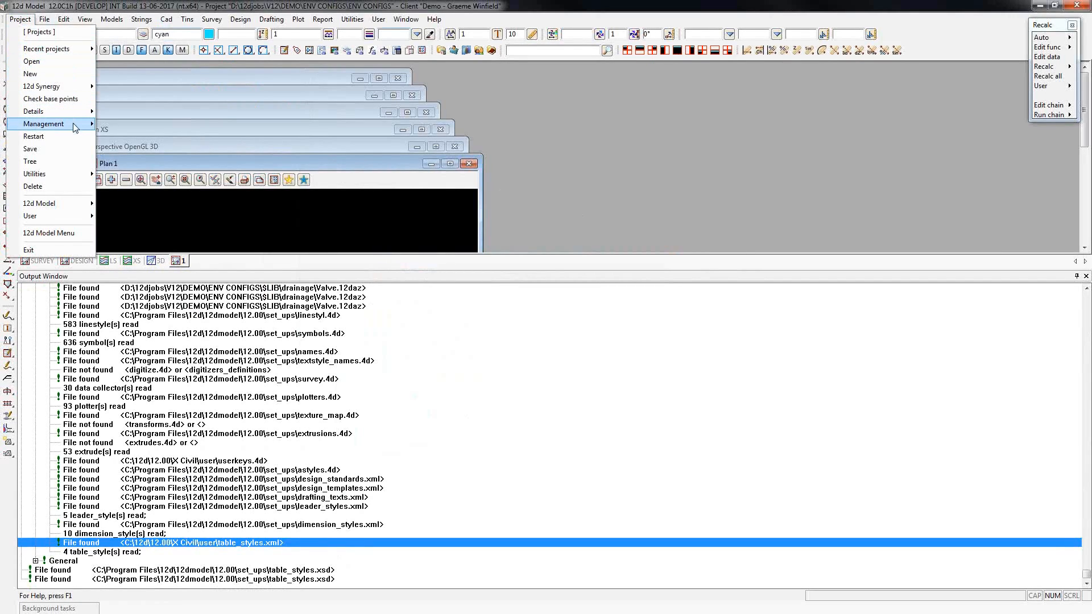
{"action": "mouse_move", "coordinate": [76, 128]}
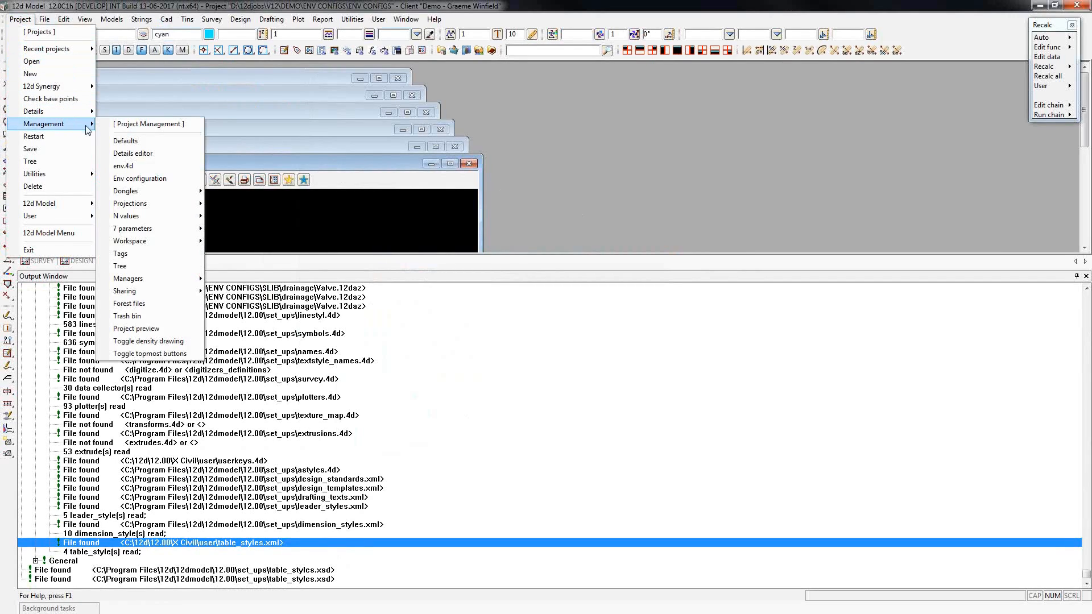
{"action": "left_click", "coordinate": [168, 178]}
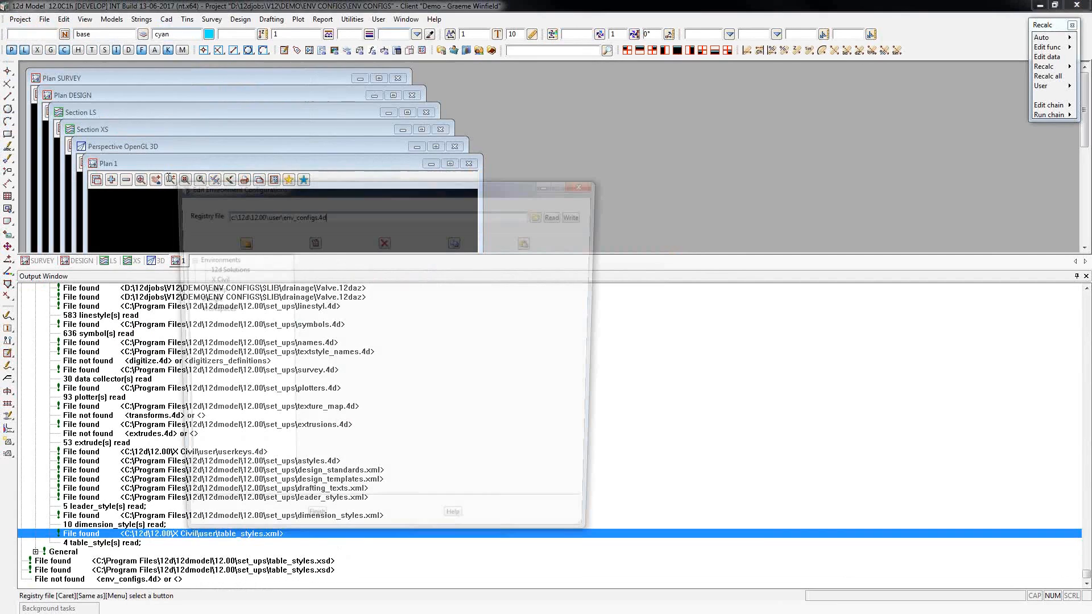
{"action": "left_click", "coordinate": [211, 279]}
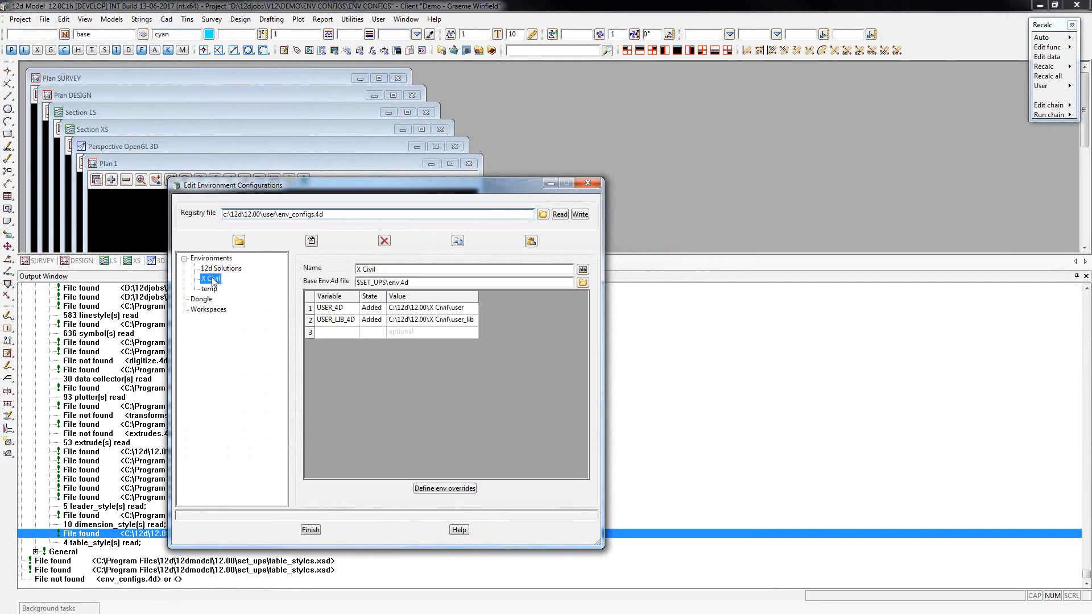
{"action": "left_click", "coordinate": [434, 334]}
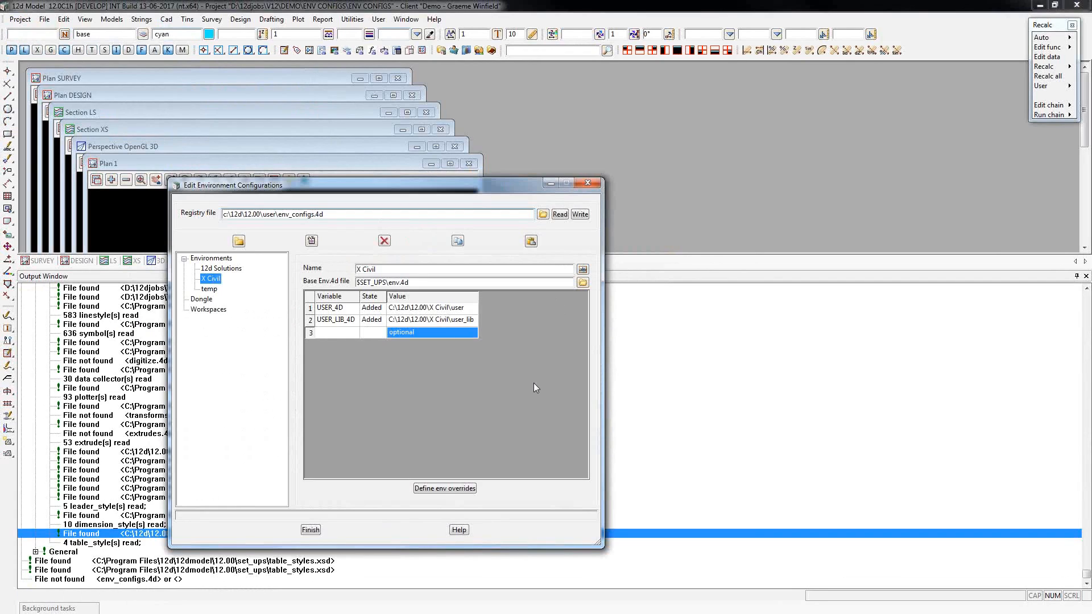
Open the environment overrides of the temp configuration at the Folders settings under Files & Folders.
{"action": "left_click", "coordinate": [211, 290]}
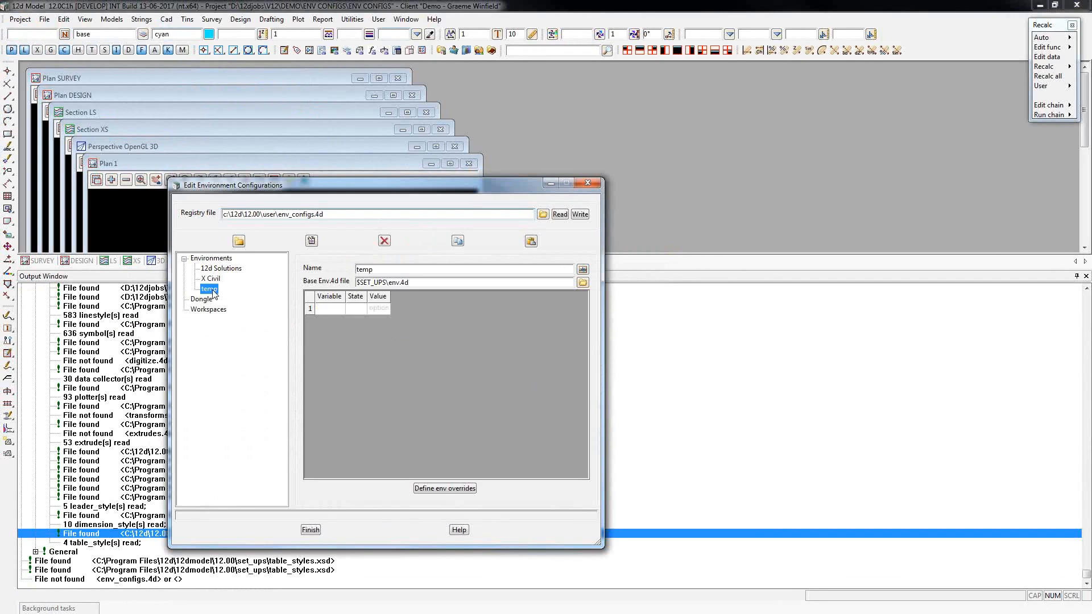
{"action": "left_click", "coordinate": [461, 486]}
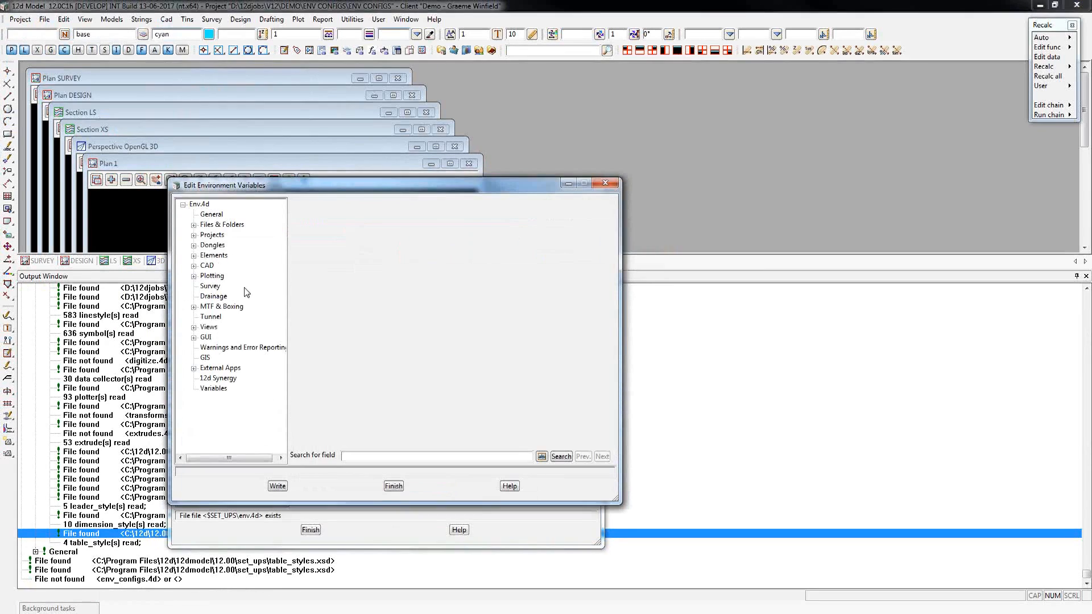
{"action": "left_click", "coordinate": [194, 225]}
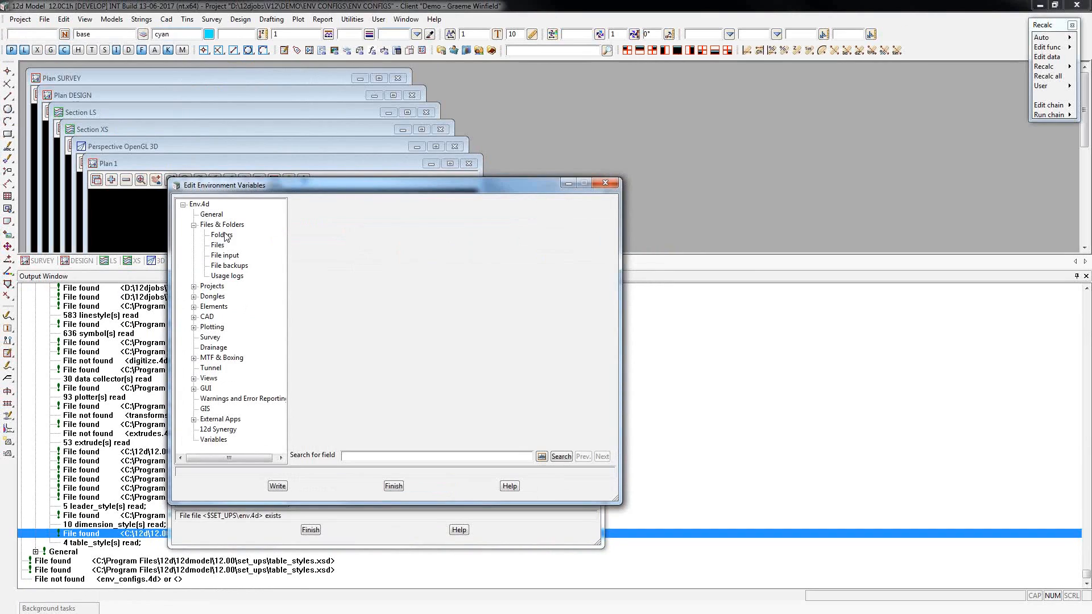
{"action": "left_click", "coordinate": [222, 235]}
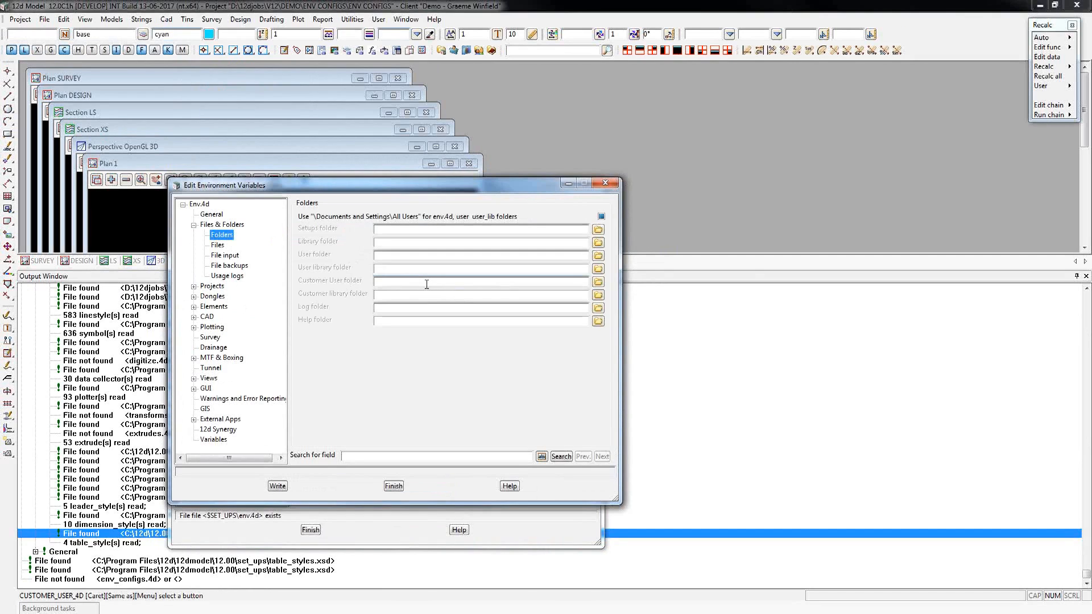
Set the Customer User folder override to C:\12d\12.00\user by browsing to that folder.
{"action": "left_click", "coordinate": [598, 282]}
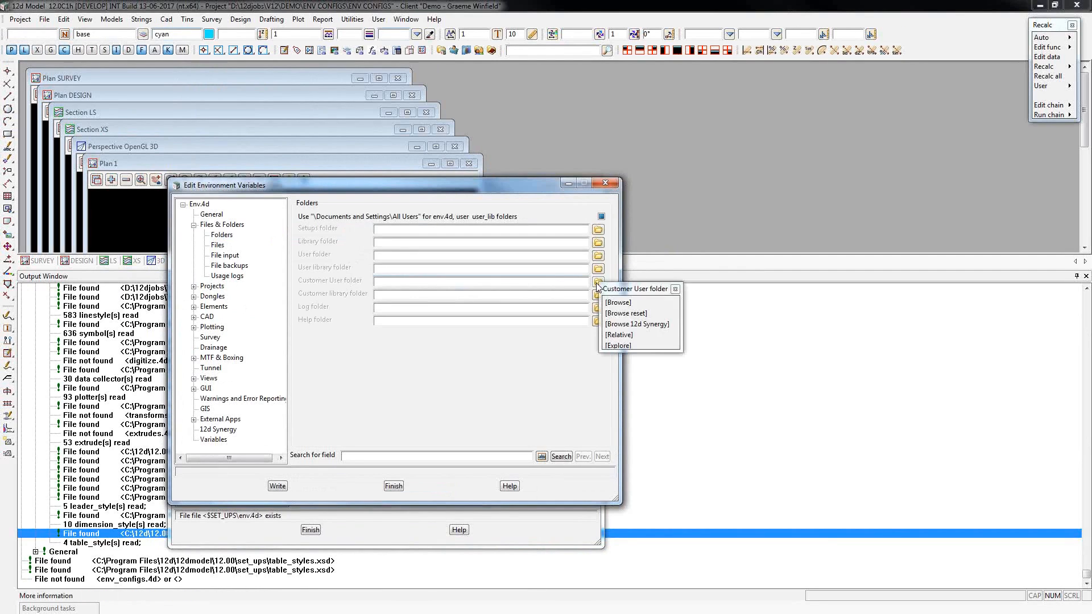
{"action": "left_click", "coordinate": [612, 303]}
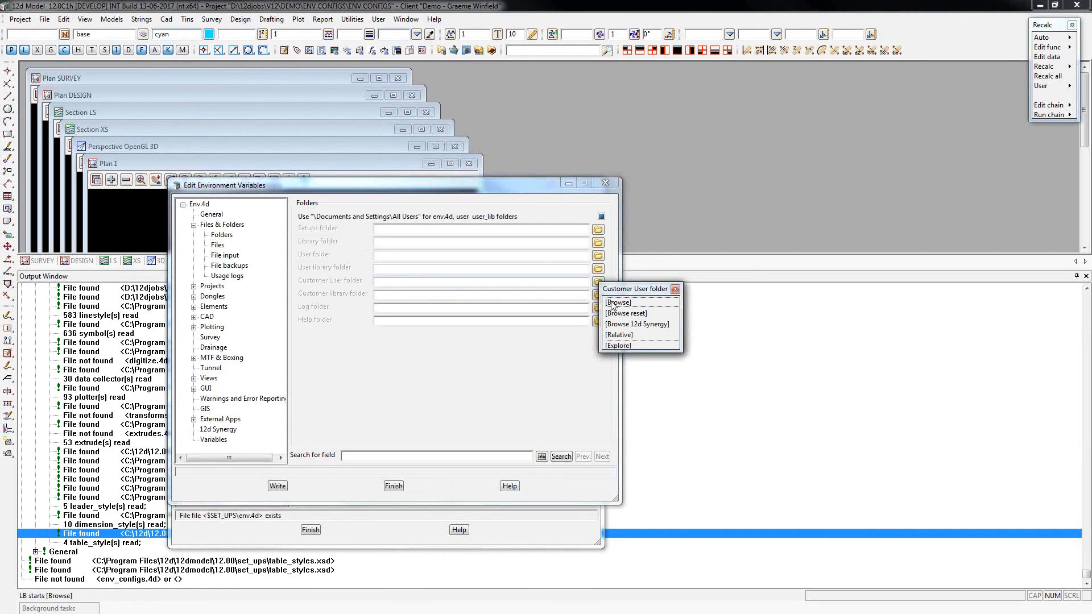
{"action": "left_click", "coordinate": [612, 304]}
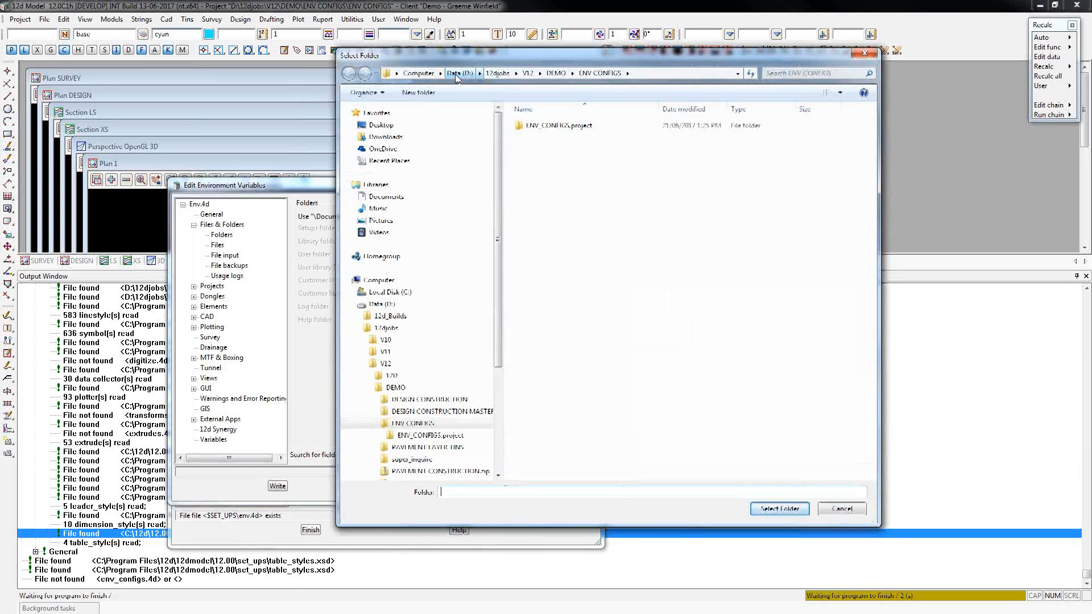
{"action": "left_click", "coordinate": [419, 73]}
{"action": "left_click", "coordinate": [601, 142]}
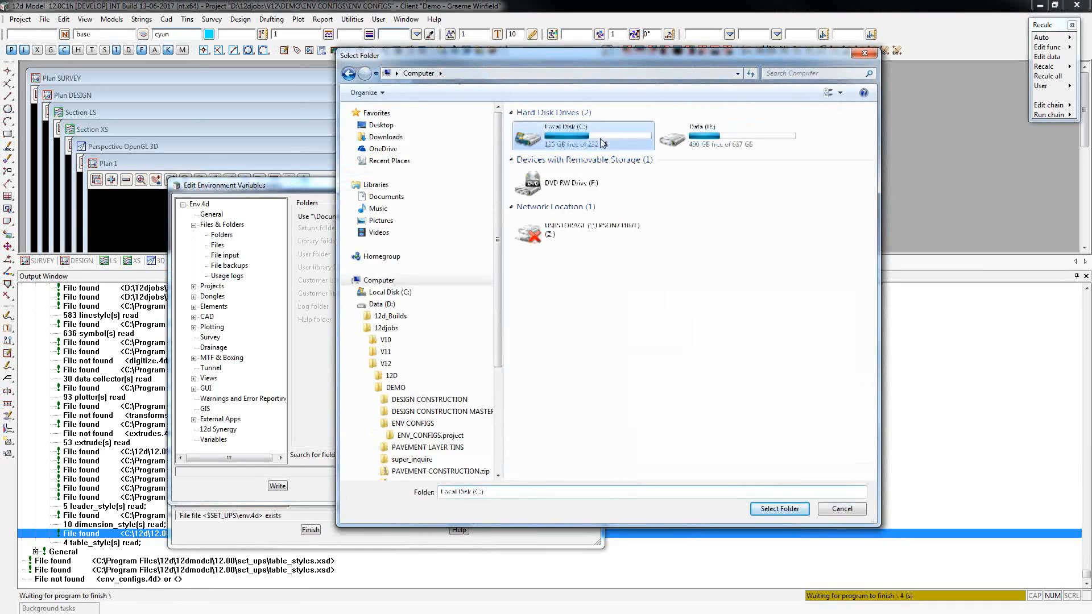
{"action": "double_click", "coordinate": [601, 142]}
{"action": "left_click", "coordinate": [537, 139]}
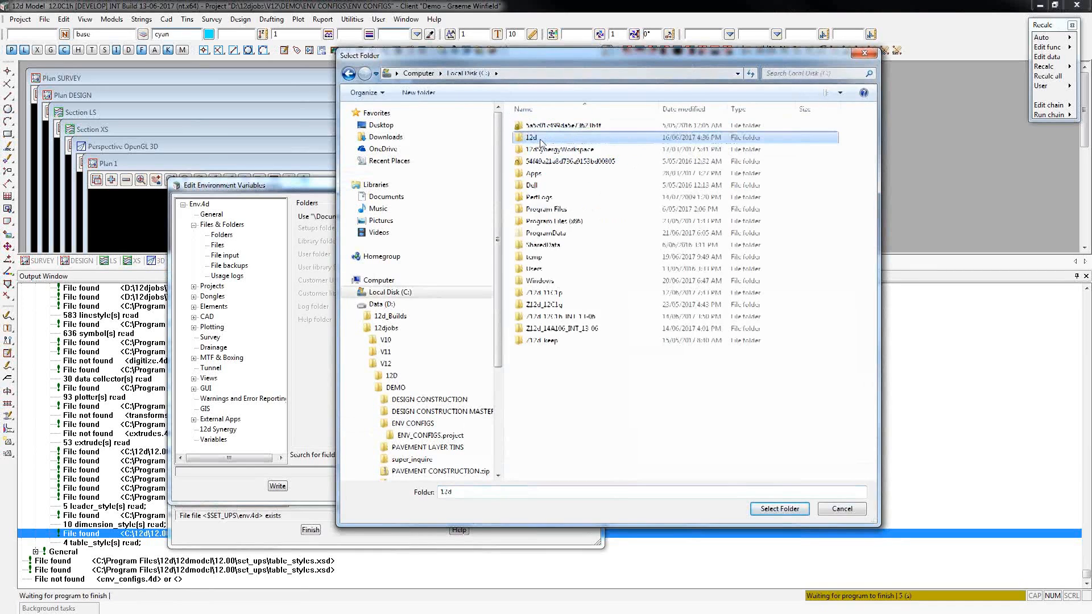
{"action": "double_click", "coordinate": [541, 142]}
{"action": "left_click", "coordinate": [392, 376]}
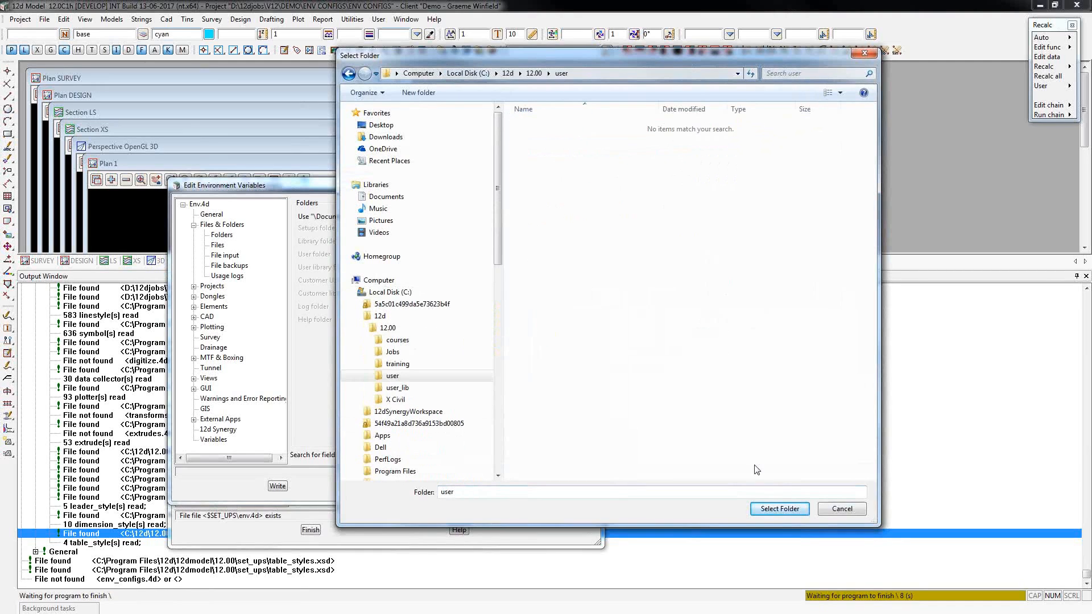
{"action": "left_click", "coordinate": [779, 508]}
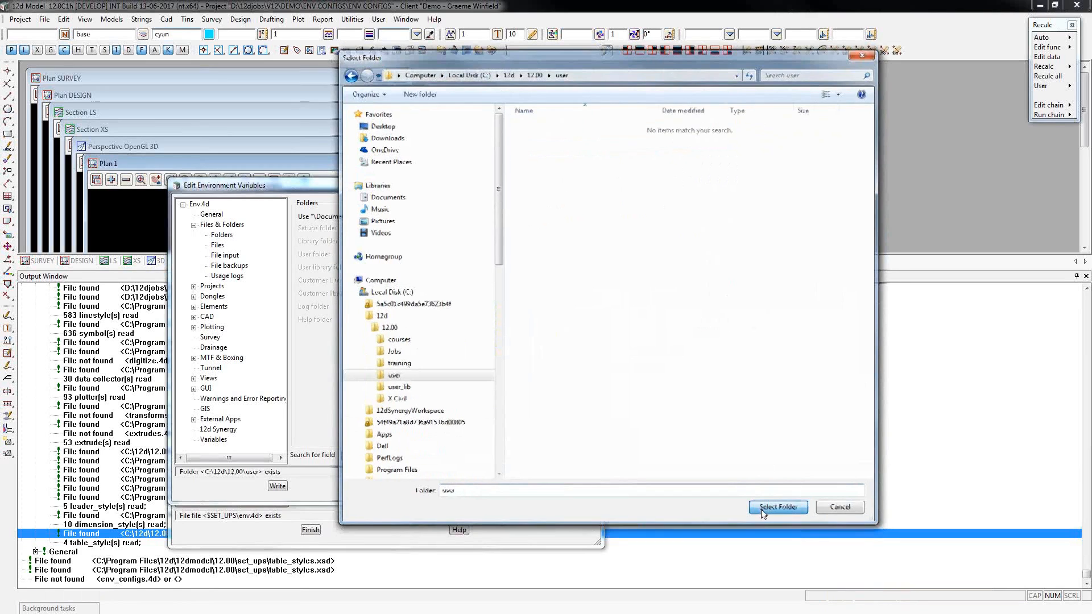
Set the Customer library folder override to C:\12d\12.00\user_lib and finish editing the environment variables.
{"action": "left_click", "coordinate": [598, 295]}
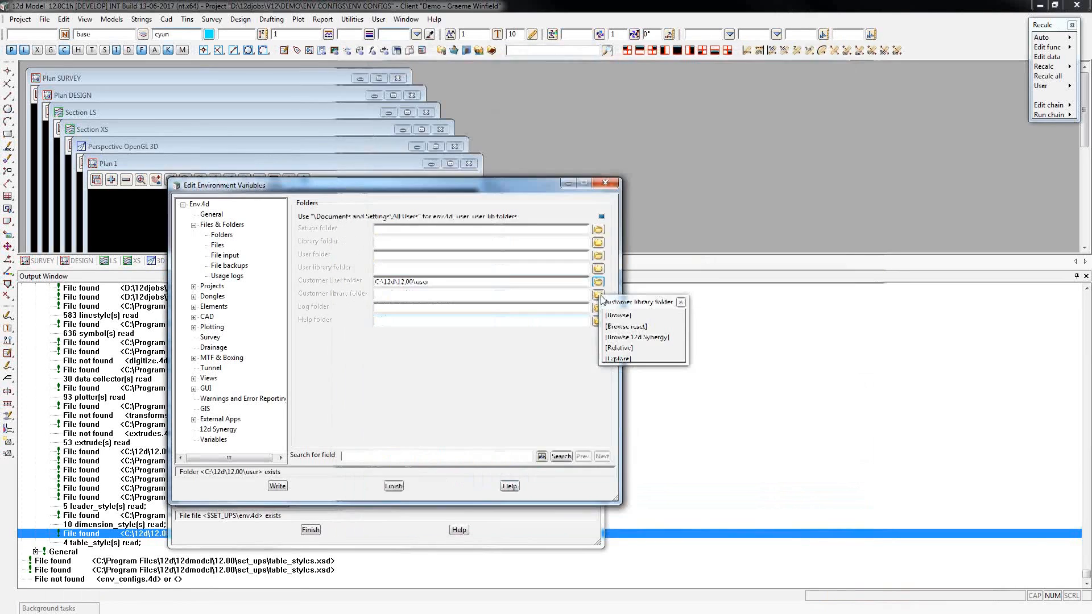
{"action": "left_click", "coordinate": [622, 315]}
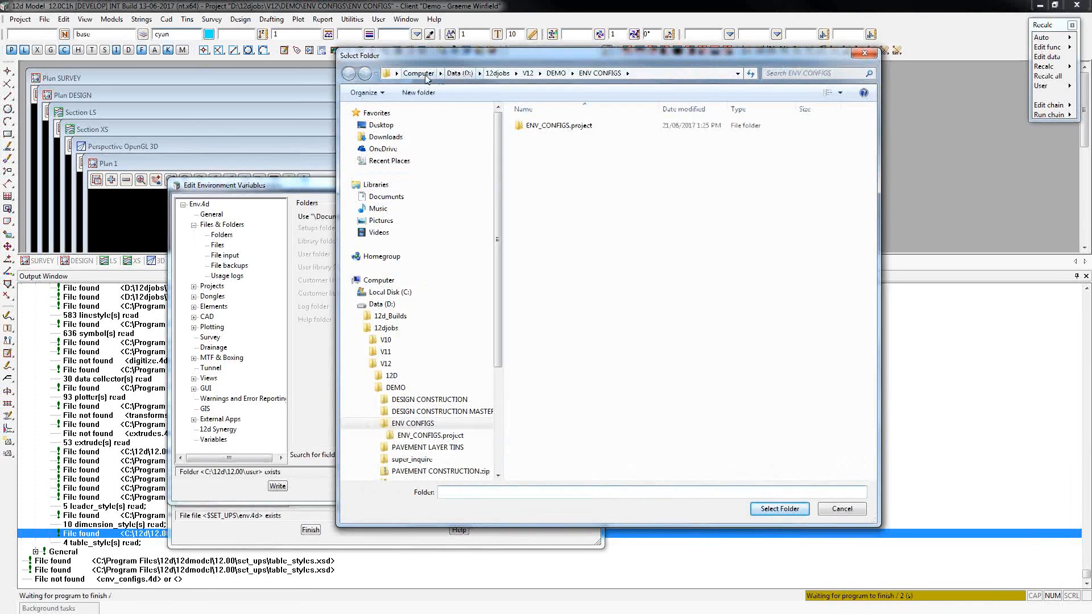
{"action": "left_click", "coordinate": [426, 74]}
{"action": "double_click", "coordinate": [545, 128]}
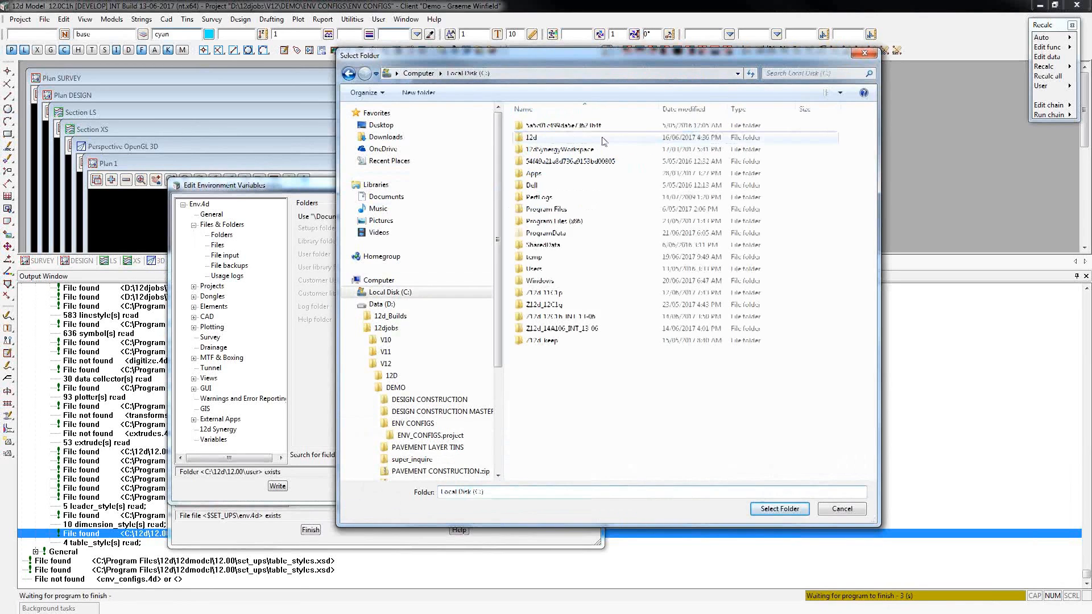
{"action": "left_click", "coordinate": [532, 139]}
{"action": "double_click", "coordinate": [543, 139]}
{"action": "double_click", "coordinate": [538, 126]}
{"action": "left_click", "coordinate": [537, 174]}
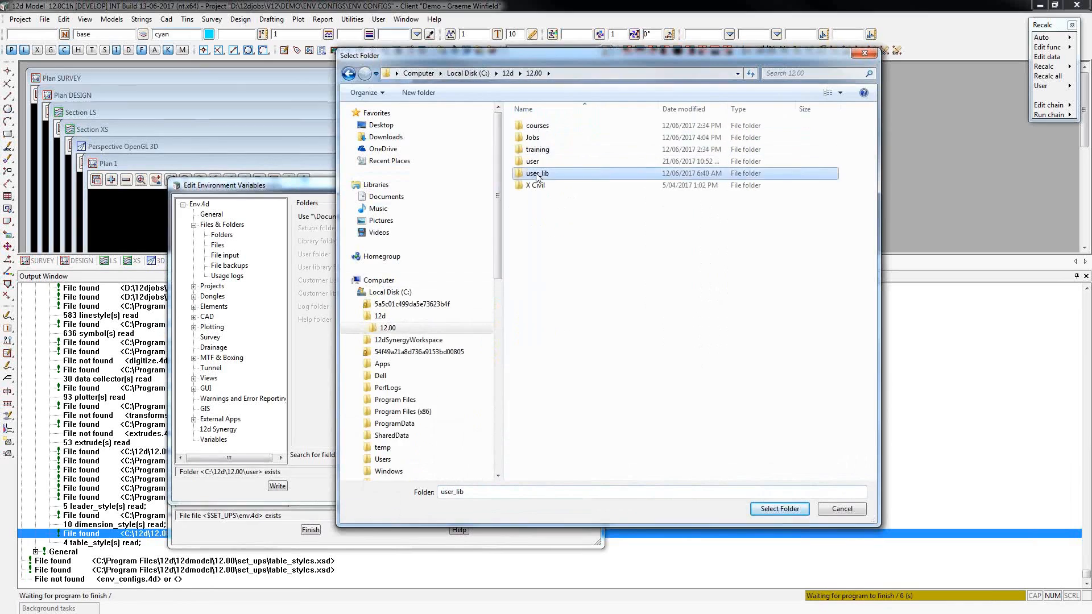
{"action": "double_click", "coordinate": [537, 174]}
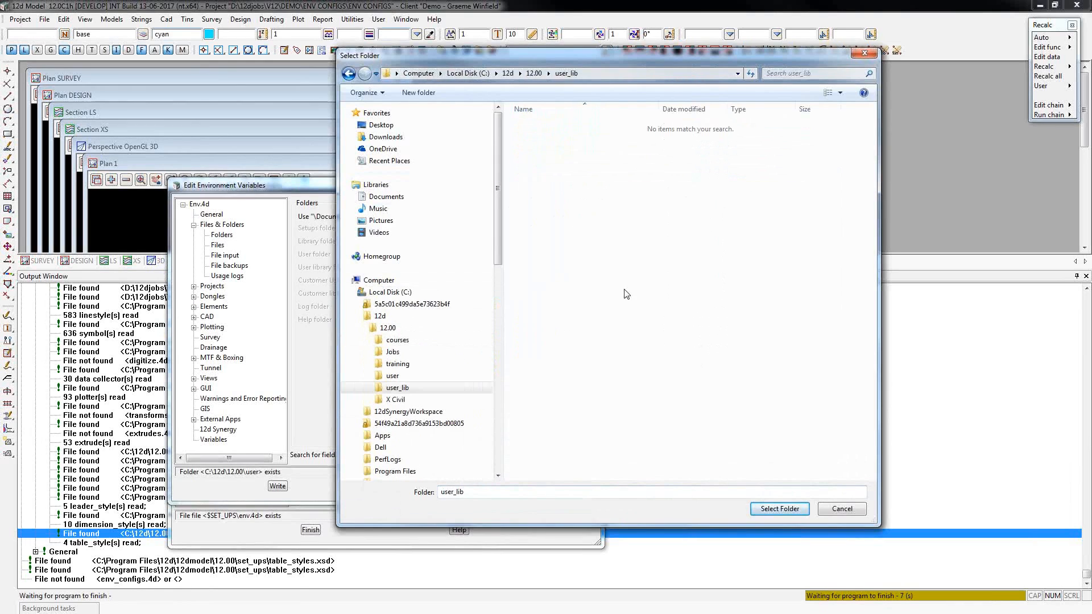
{"action": "left_click", "coordinate": [772, 510]}
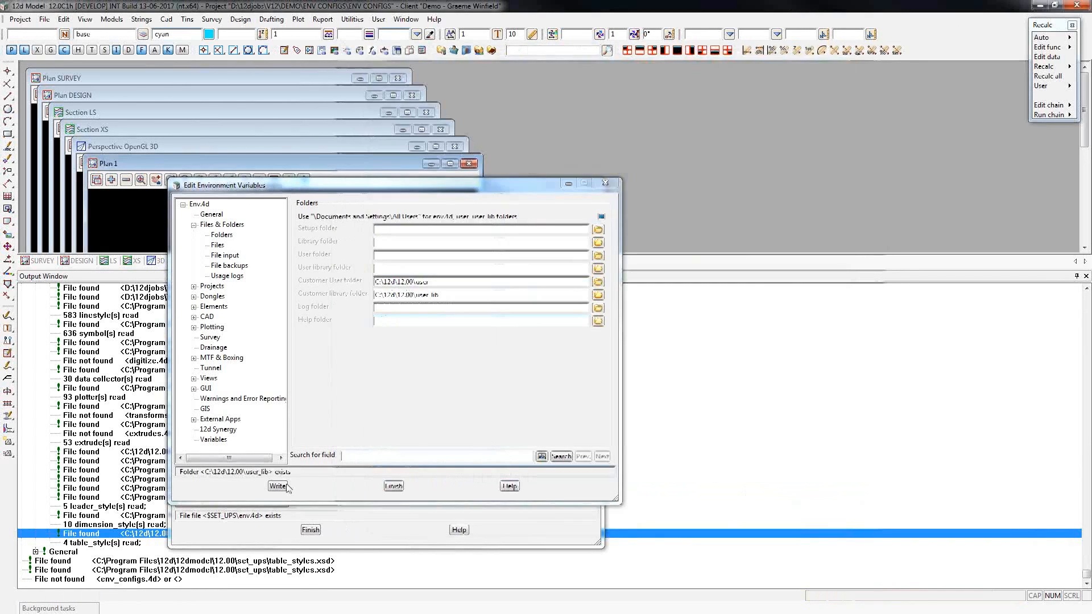
{"action": "left_click", "coordinate": [394, 486]}
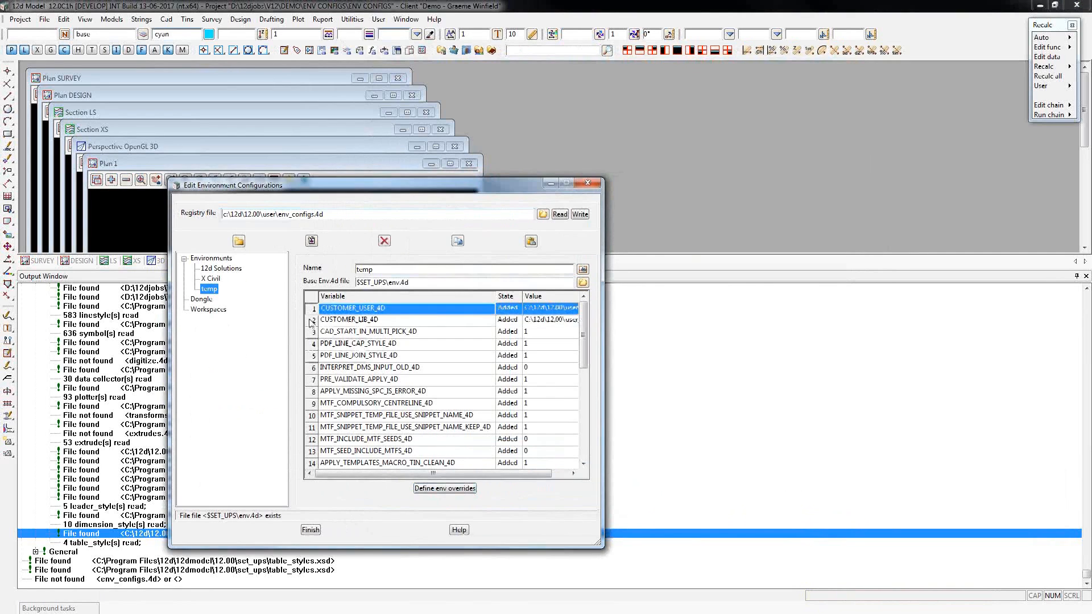
Copy the CUSTOMER_USER_4D and CUSTOMER_LIB_4D rows from temp into the X Civil variables and fit the Variable column to its contents.
{"action": "left_click", "coordinate": [310, 320], "text": "shift"}
{"action": "right_click", "coordinate": [310, 309]}
{"action": "left_click", "coordinate": [318, 354]}
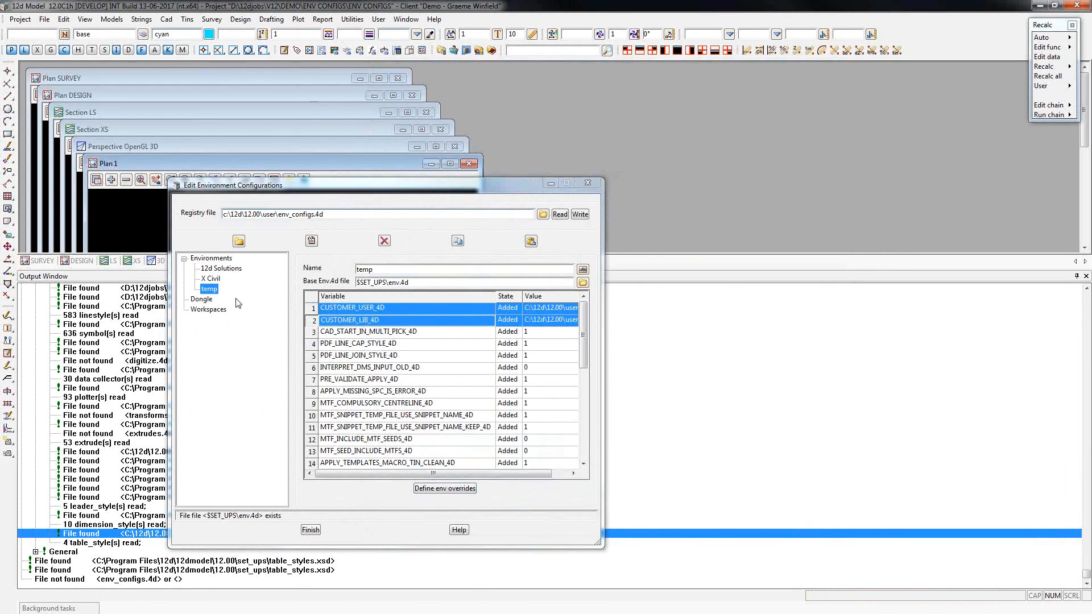
{"action": "left_click", "coordinate": [210, 278]}
{"action": "left_click", "coordinate": [445, 333]}
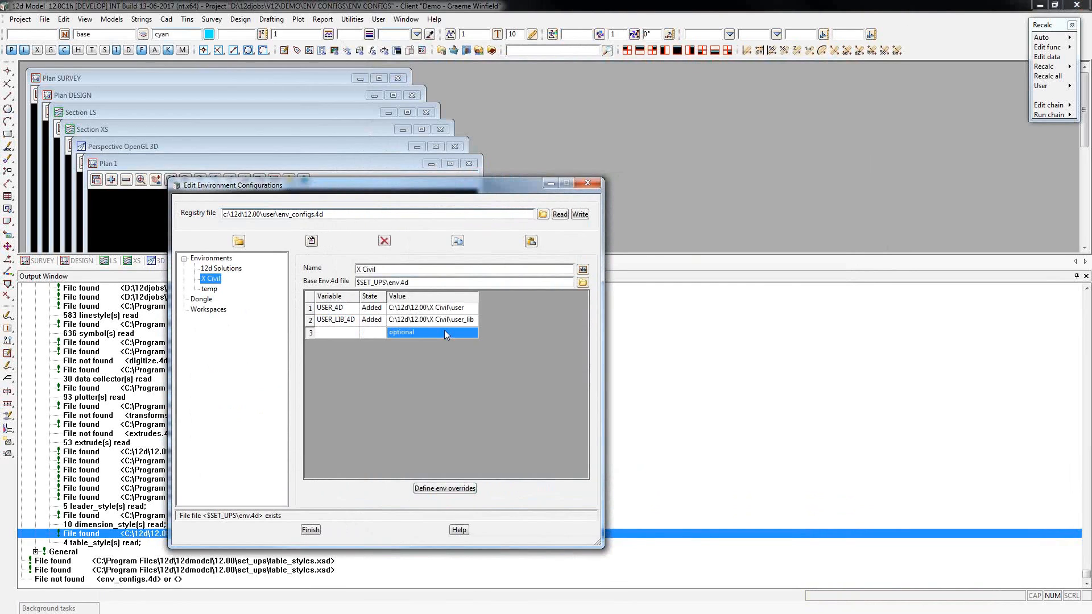
{"action": "left_click", "coordinate": [333, 332]}
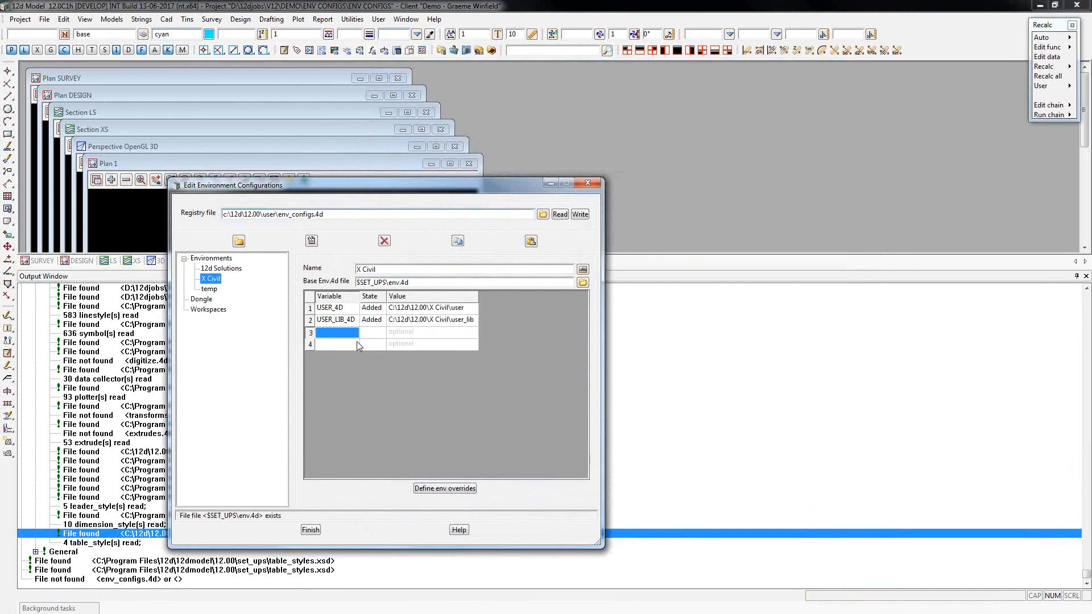
{"action": "key", "text": "ctrl+v"}
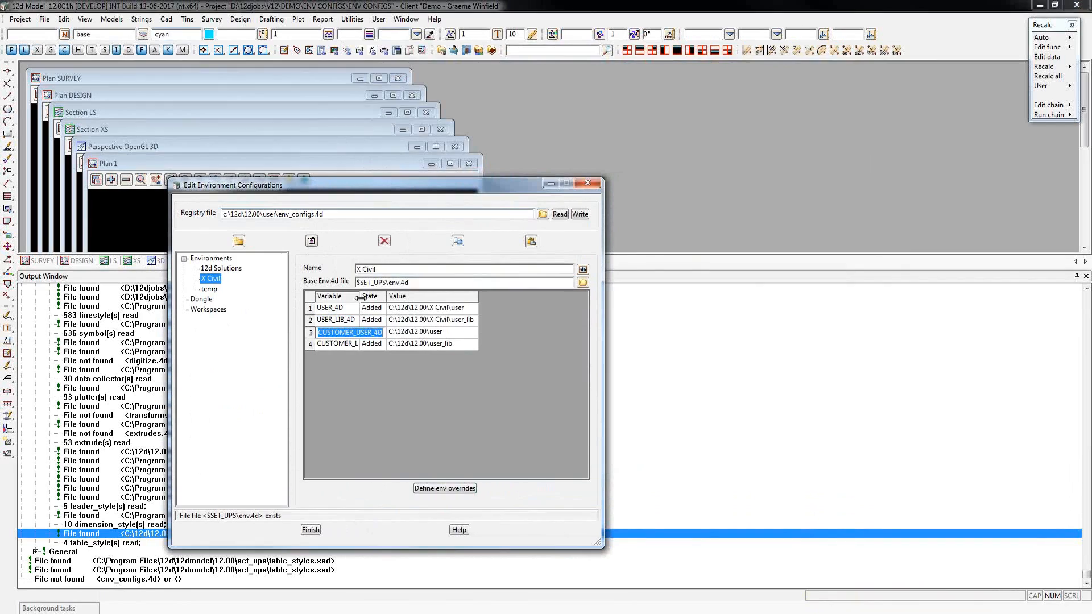
{"action": "double_click", "coordinate": [360, 298]}
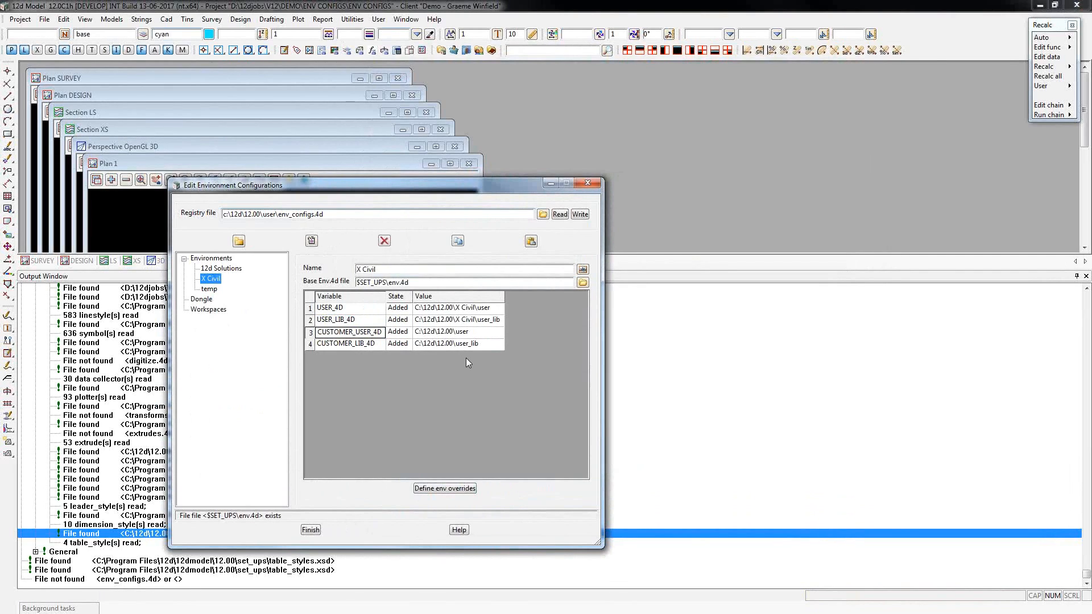
Write the configurations to env_configs.4d, recheck the X Civil variables, and close the configurations editor.
{"action": "left_click", "coordinate": [580, 215]}
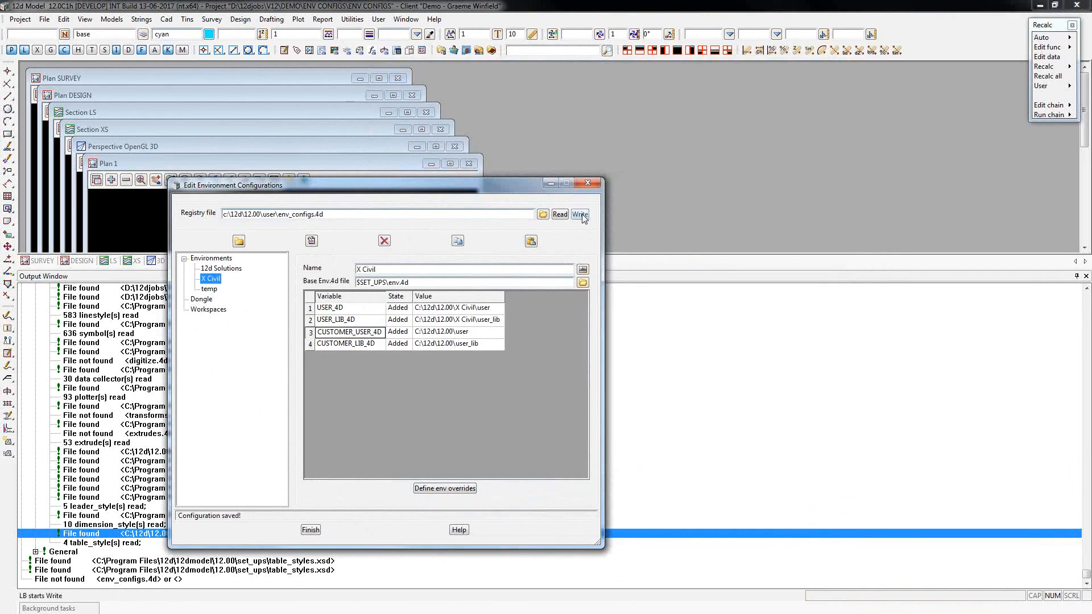
{"action": "left_click", "coordinate": [230, 271]}
{"action": "left_click", "coordinate": [216, 280]}
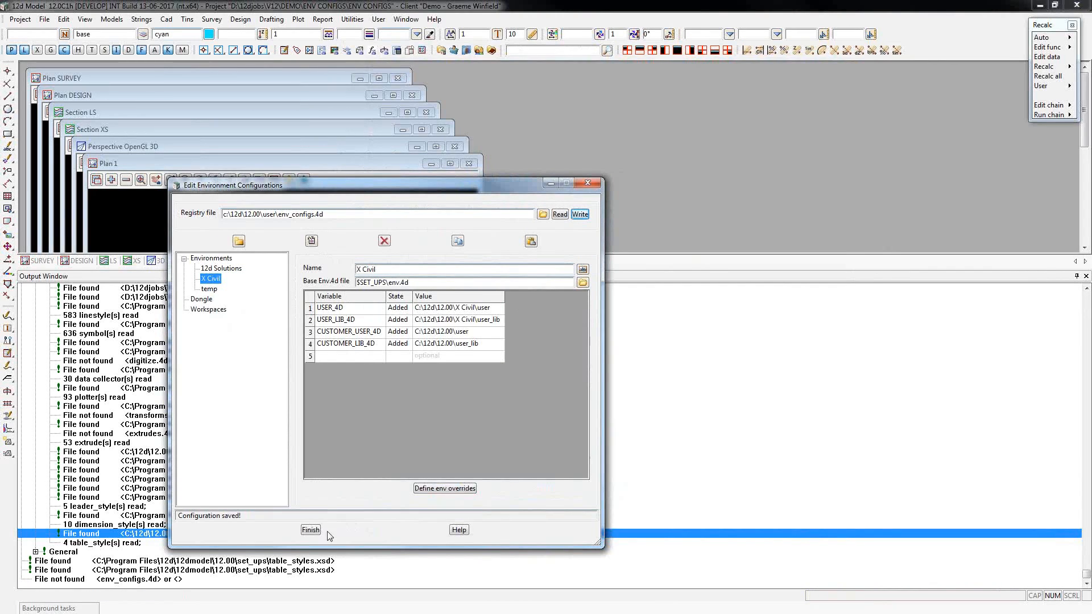
{"action": "left_click", "coordinate": [311, 531]}
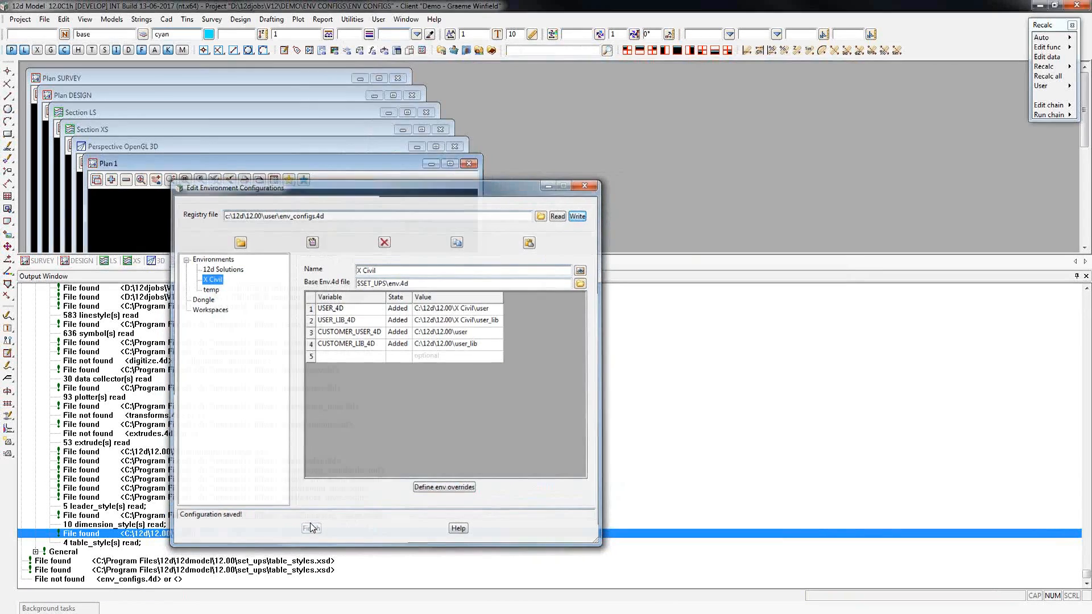
Save and restart the ENV CONFIGS project, dismissing the build expiry warning.
{"action": "left_click", "coordinate": [20, 19]}
{"action": "left_click", "coordinate": [28, 249]}
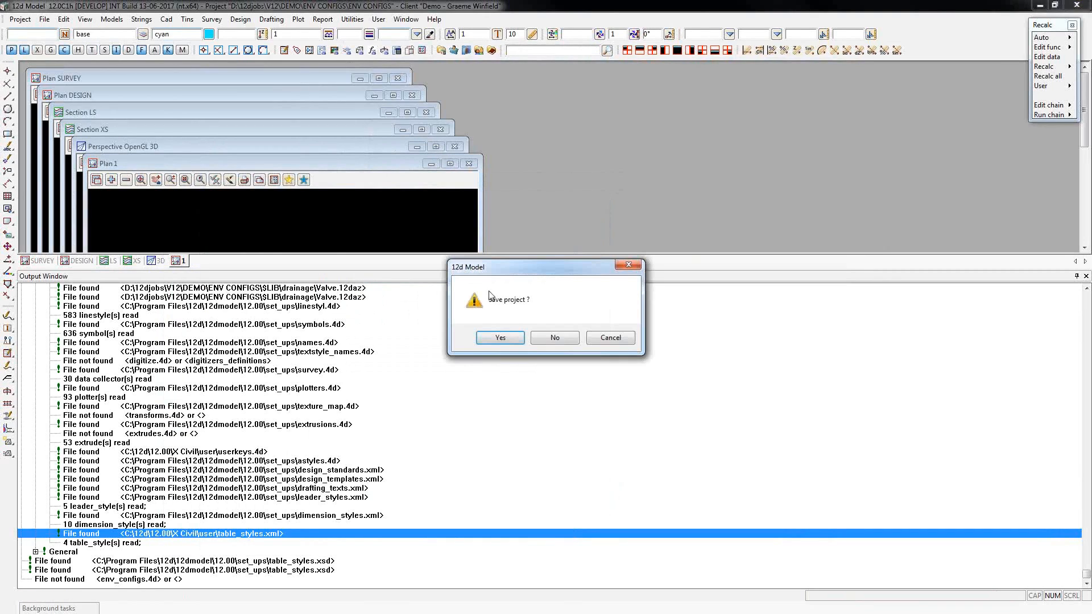
{"action": "left_click", "coordinate": [499, 337]}
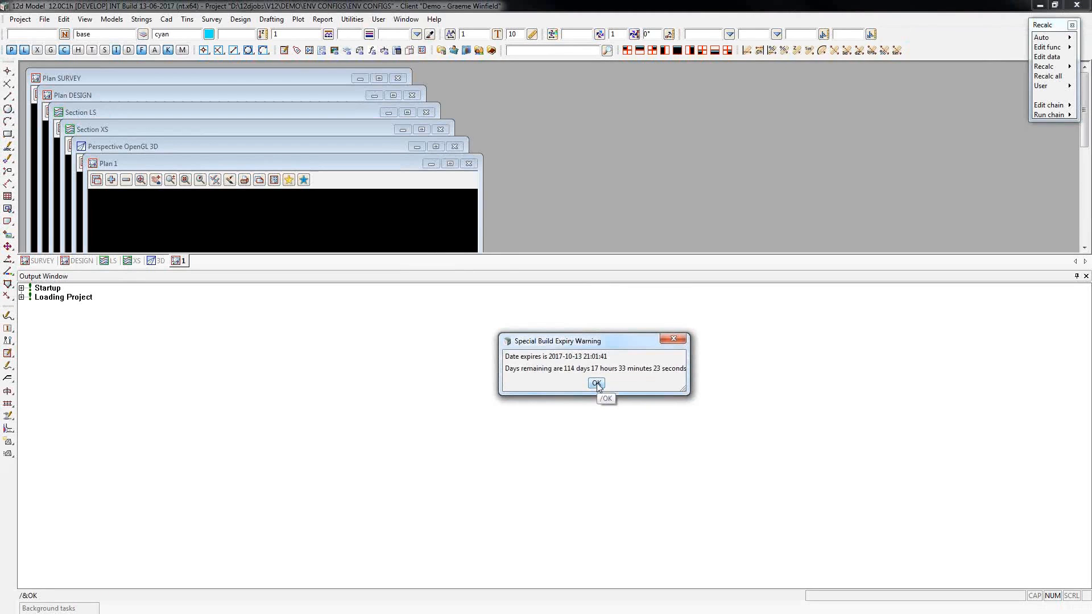
{"action": "left_click", "coordinate": [596, 384]}
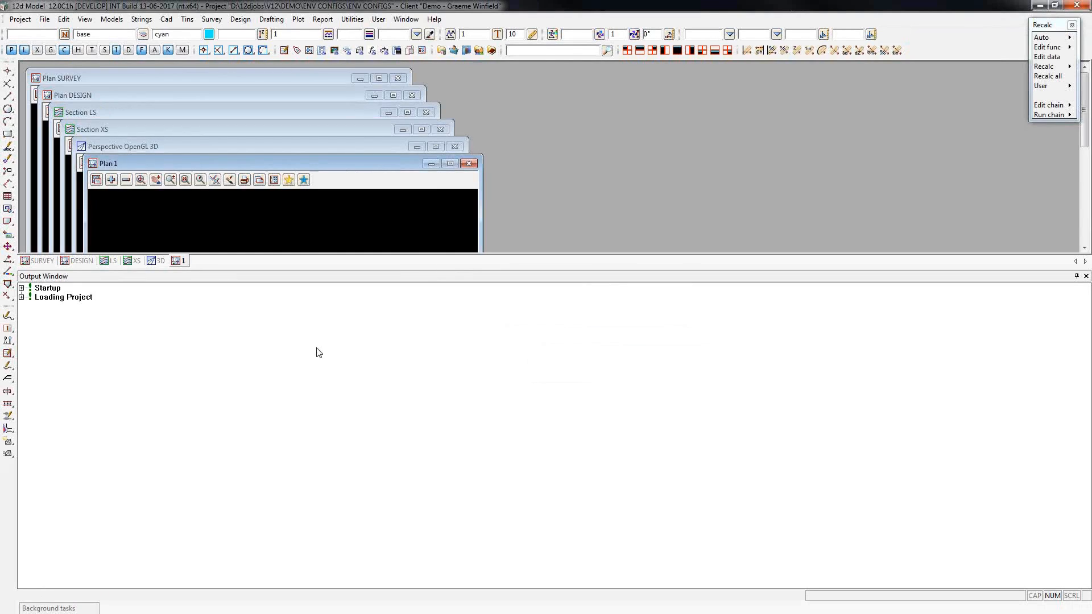
Expand the 12d Model startup log and check the environment configuration in use and the Important variables.
{"action": "left_click", "coordinate": [21, 288]}
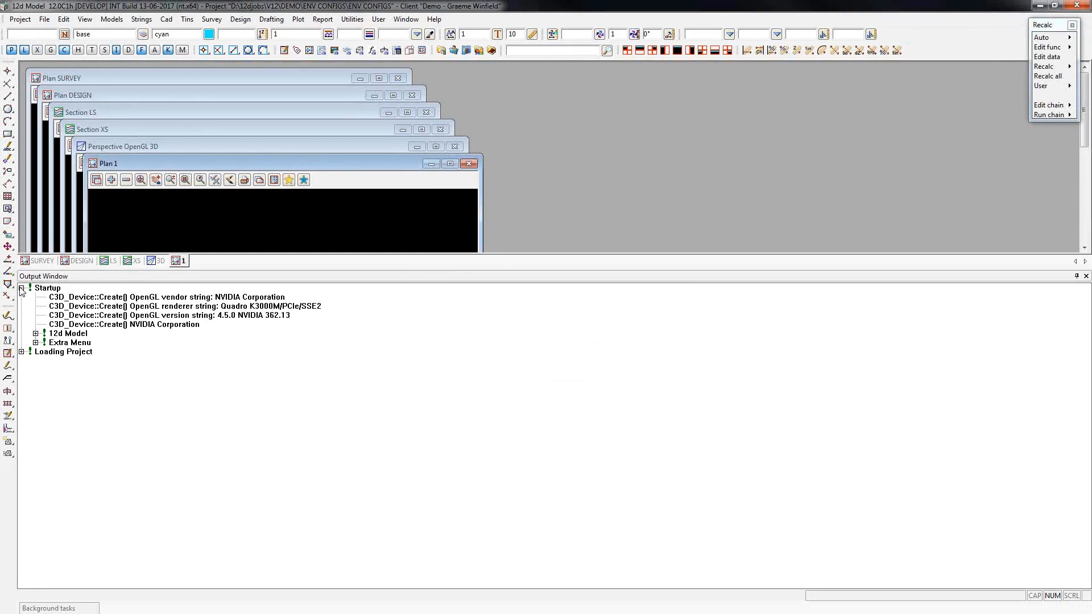
{"action": "left_click", "coordinate": [35, 333]}
{"action": "left_click", "coordinate": [200, 426]}
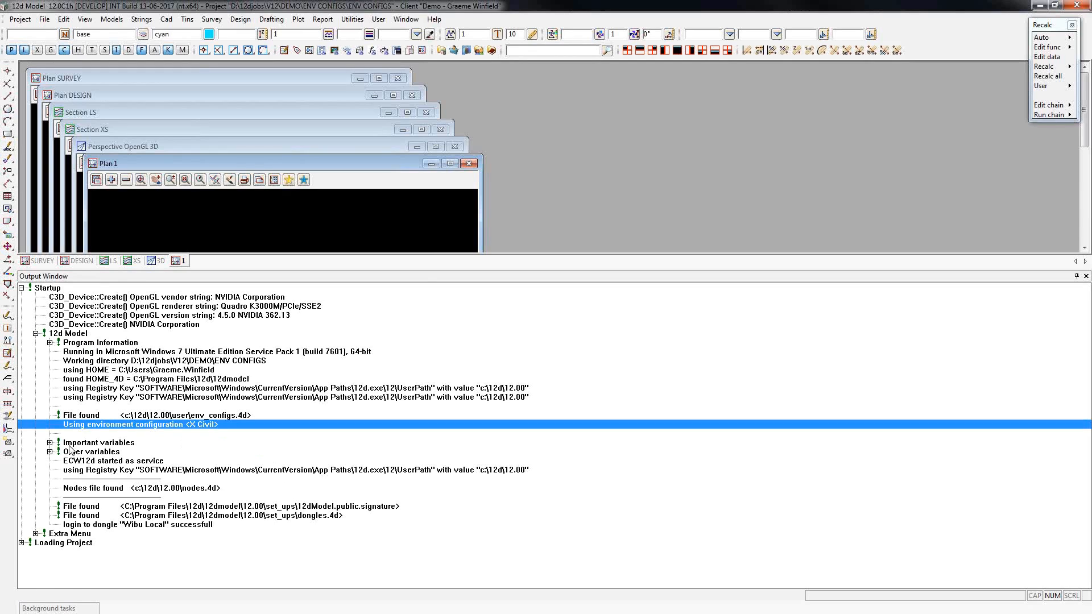
{"action": "left_click", "coordinate": [49, 443]}
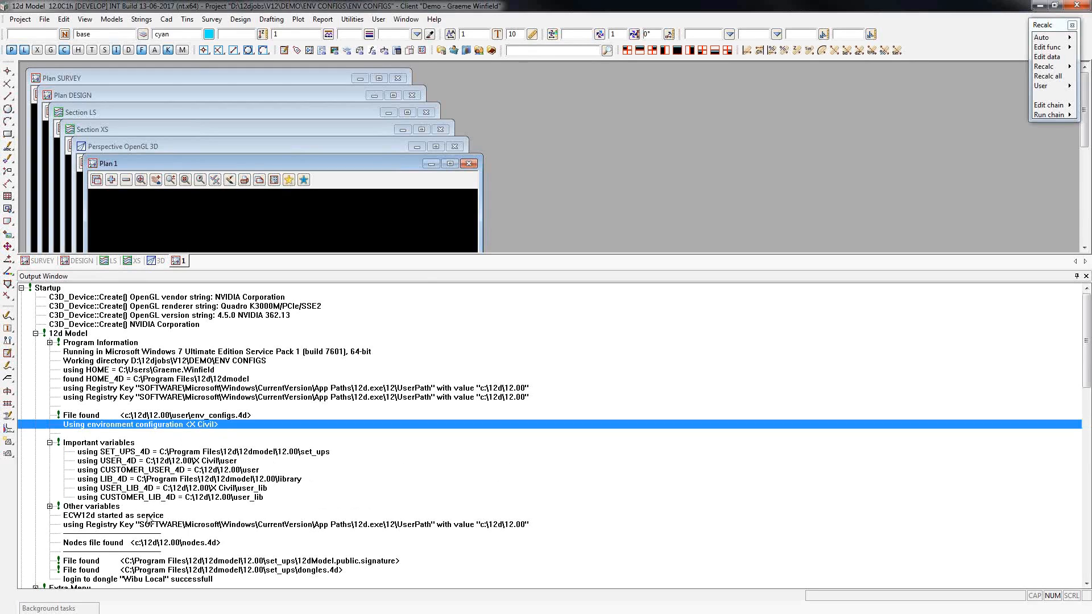
Expand the Extra Menu section of the startup log, check which usermenu.4d file is loaded, and look at the User menu.
{"action": "scroll", "coordinate": [178, 546], "scroll_direction": "down", "scroll_amount": 1}
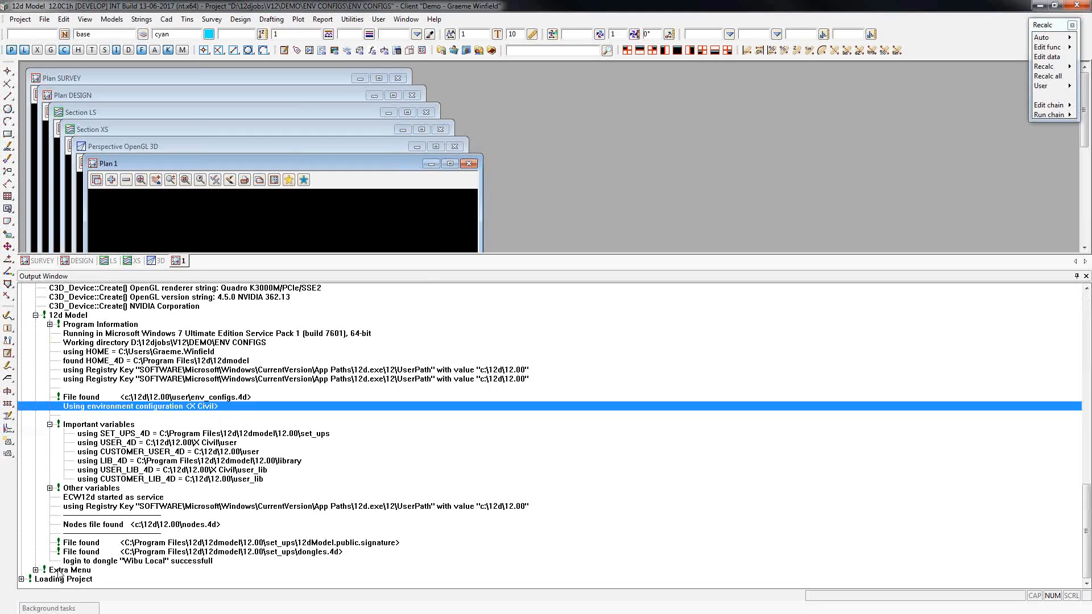
{"action": "left_click", "coordinate": [35, 570]}
{"action": "scroll", "coordinate": [119, 534], "scroll_direction": "down", "scroll_amount": 1}
{"action": "scroll", "coordinate": [119, 534], "scroll_direction": "down", "scroll_amount": 1}
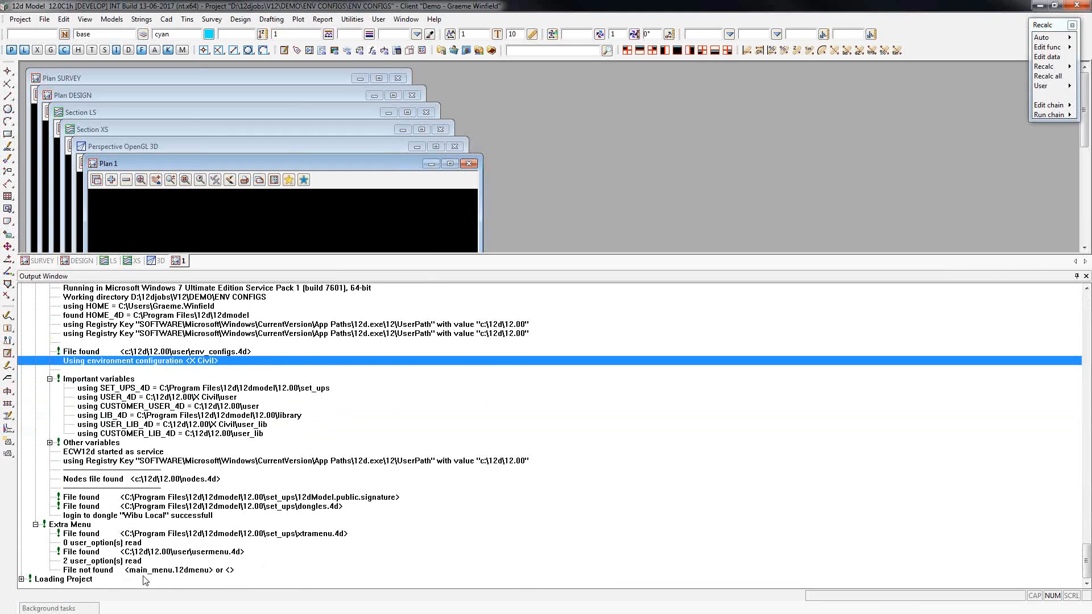
{"action": "left_click", "coordinate": [191, 553]}
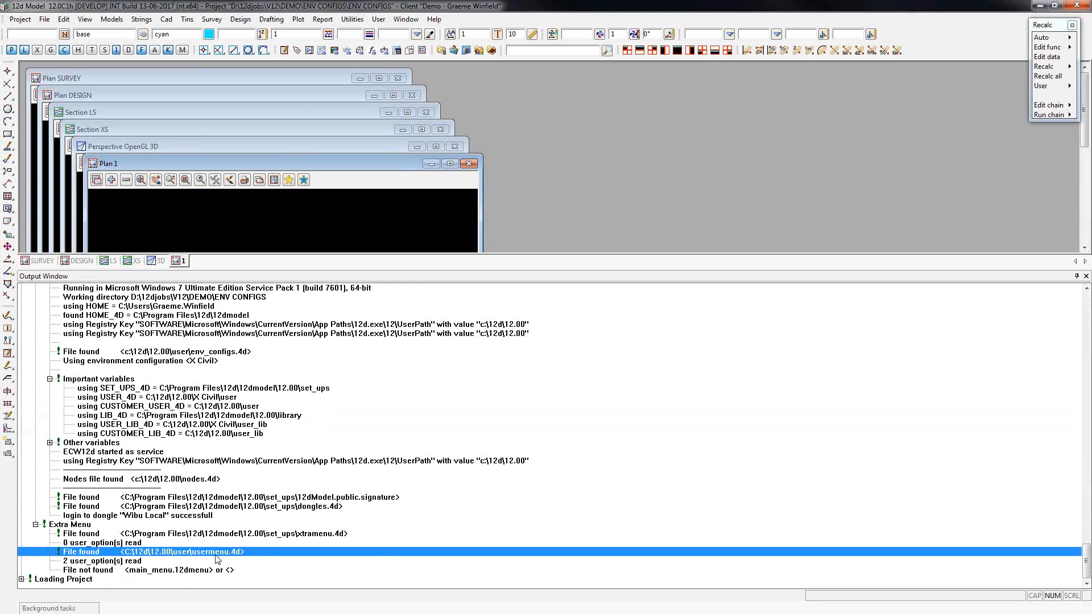
{"action": "left_click", "coordinate": [378, 20]}
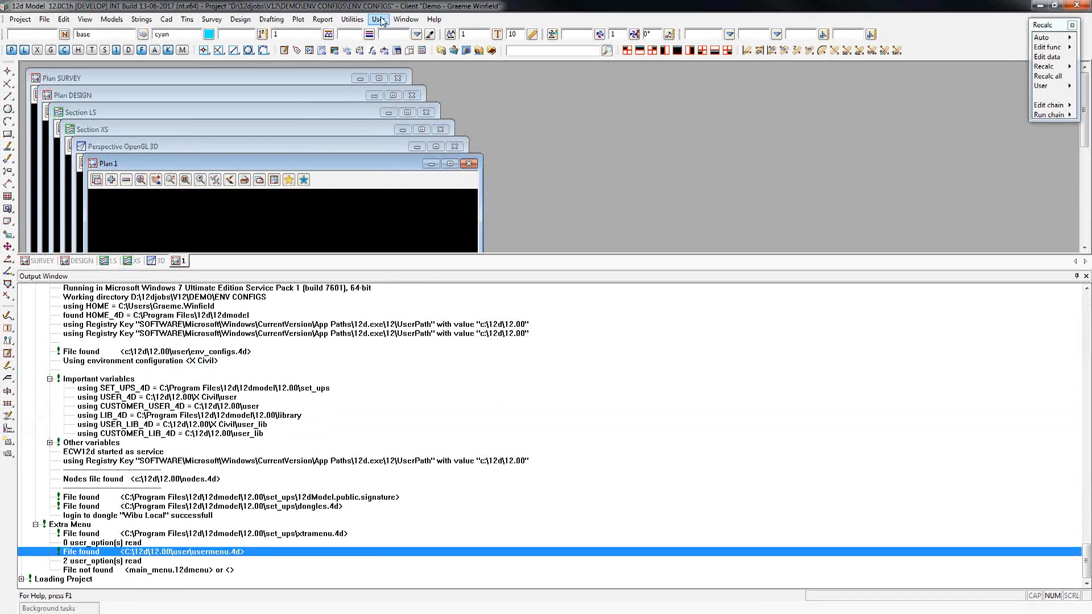
{"action": "mouse_move", "coordinate": [408, 105]}
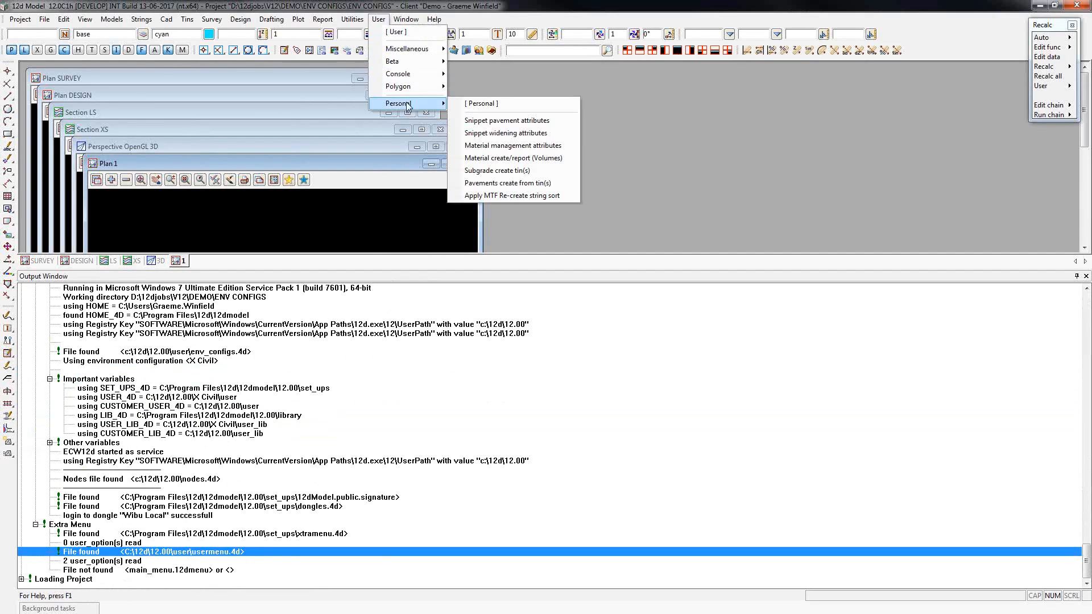
{"action": "left_click", "coordinate": [398, 7]}
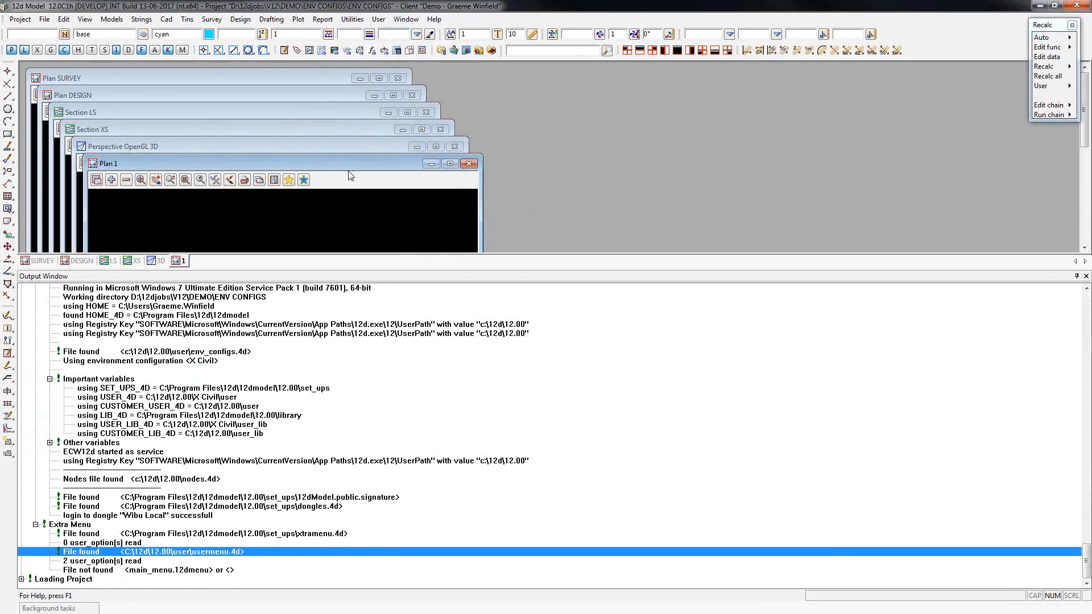
Expand the Loading Project section with its Setup Files and check which userkeys.4d and table_styles.xml files are loaded.
{"action": "left_click", "coordinate": [21, 579]}
{"action": "scroll", "coordinate": [75, 577], "scroll_direction": "down", "scroll_amount": 1}
{"action": "left_click", "coordinate": [35, 571]}
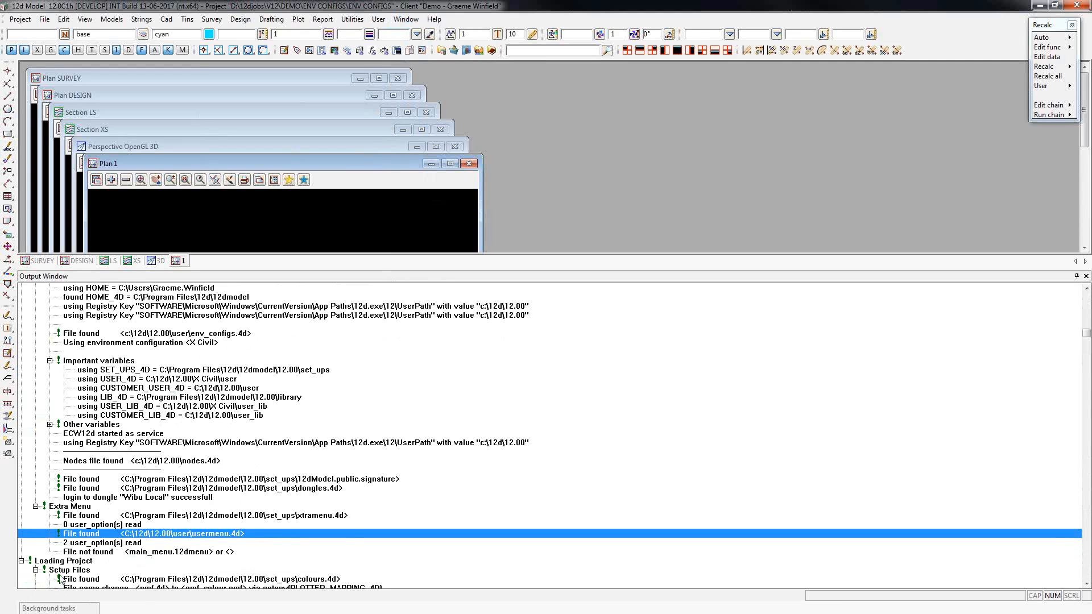
{"action": "scroll", "coordinate": [74, 581], "scroll_direction": "down", "scroll_amount": 15}
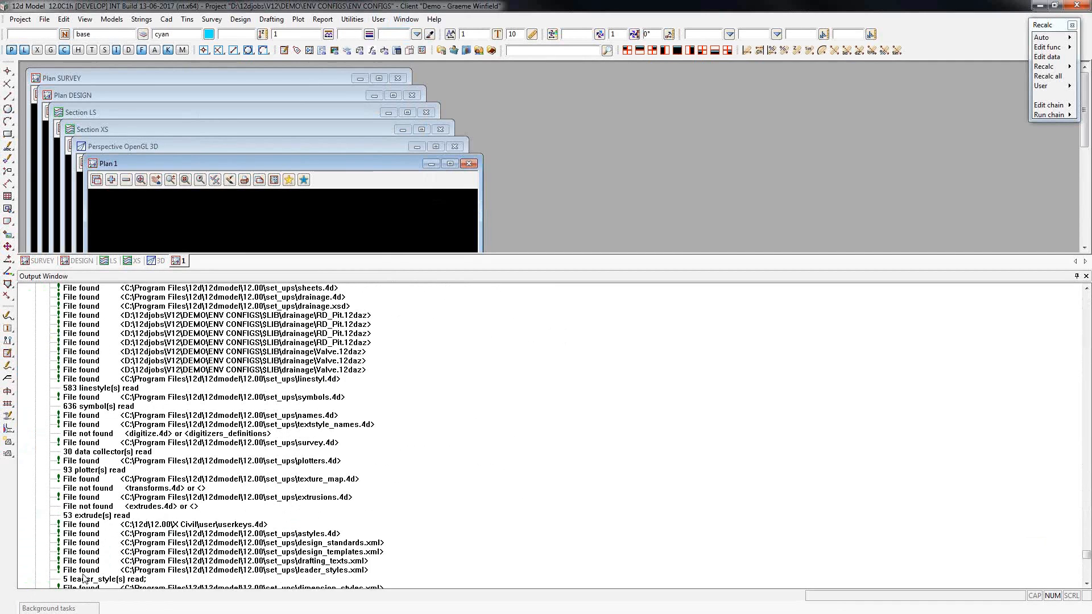
{"action": "scroll", "coordinate": [84, 578], "scroll_direction": "down", "scroll_amount": 2}
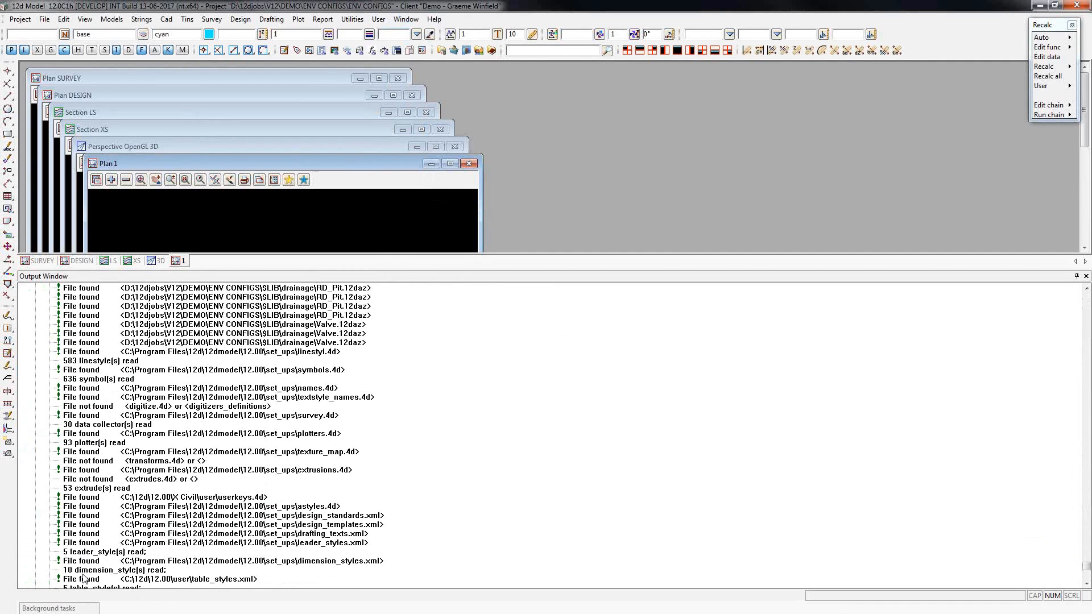
{"action": "left_click", "coordinate": [214, 563]}
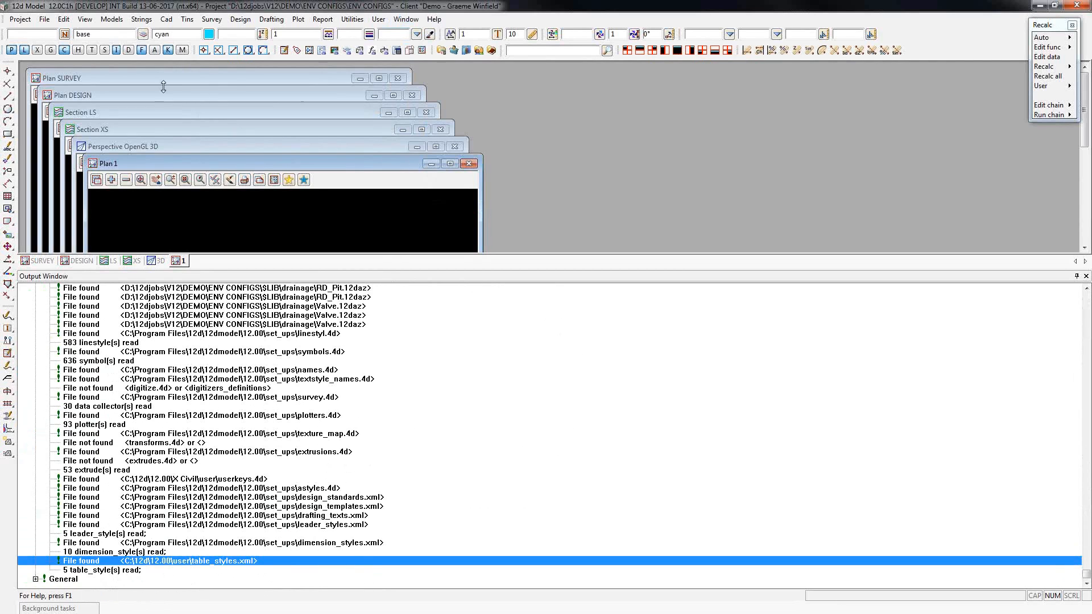
Open the CAD table styles editor and inspect the table styles included from the Customer (User) and User files.
{"action": "left_click", "coordinate": [166, 19]}
{"action": "mouse_move", "coordinate": [187, 73]}
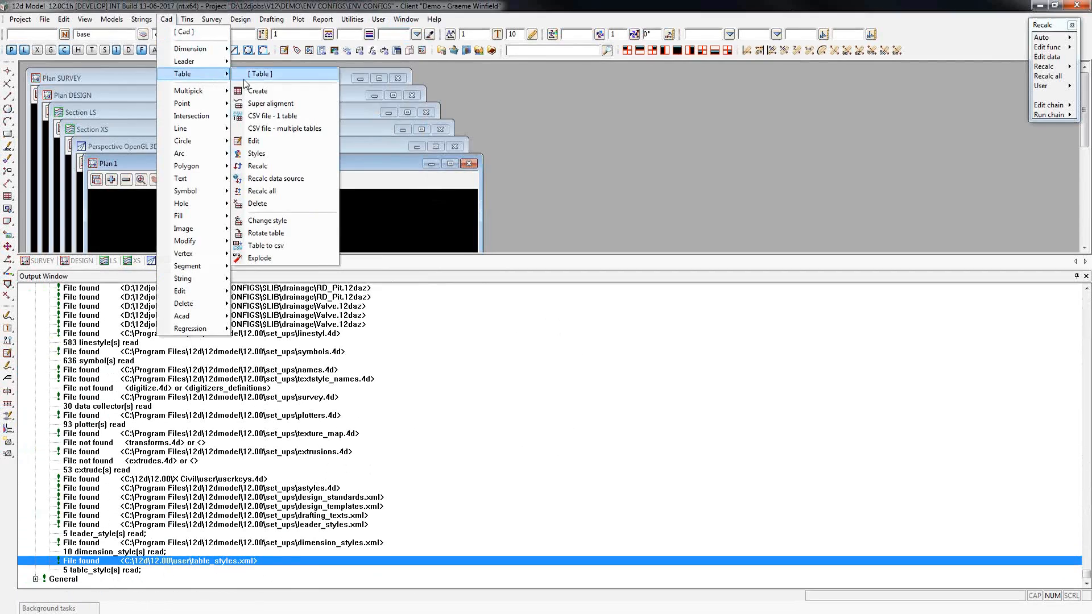
{"action": "left_click", "coordinate": [286, 154]}
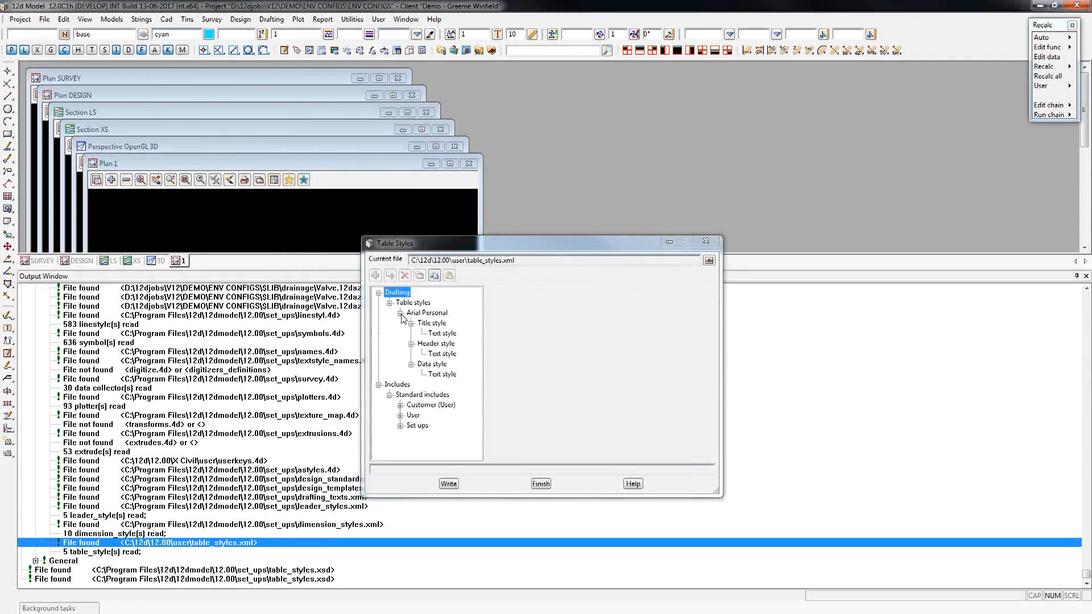
{"action": "left_click", "coordinate": [400, 313]}
{"action": "left_click", "coordinate": [401, 344]}
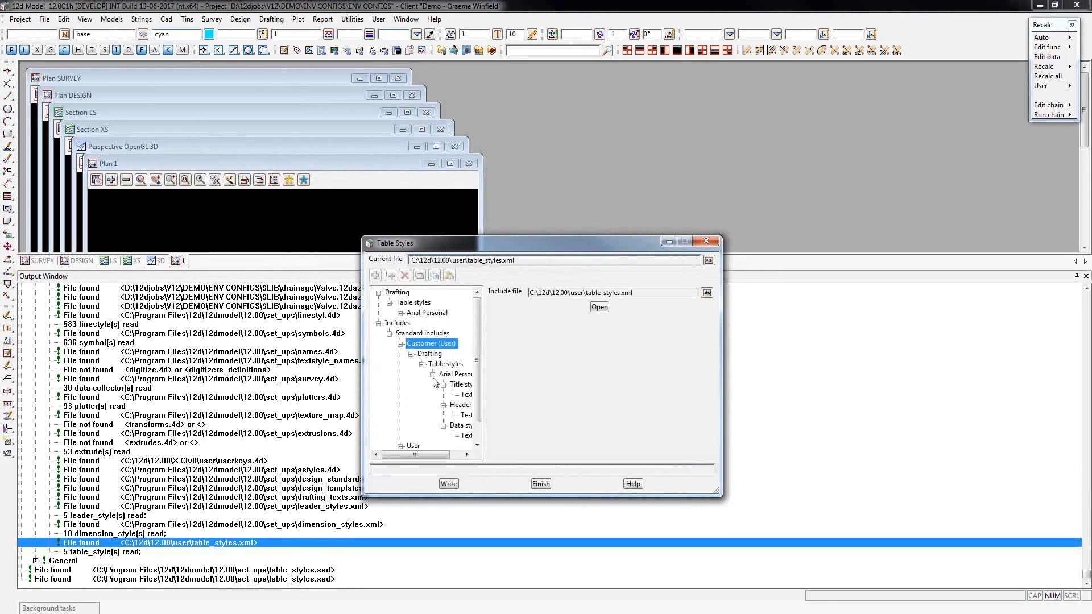
{"action": "left_click", "coordinate": [401, 386]}
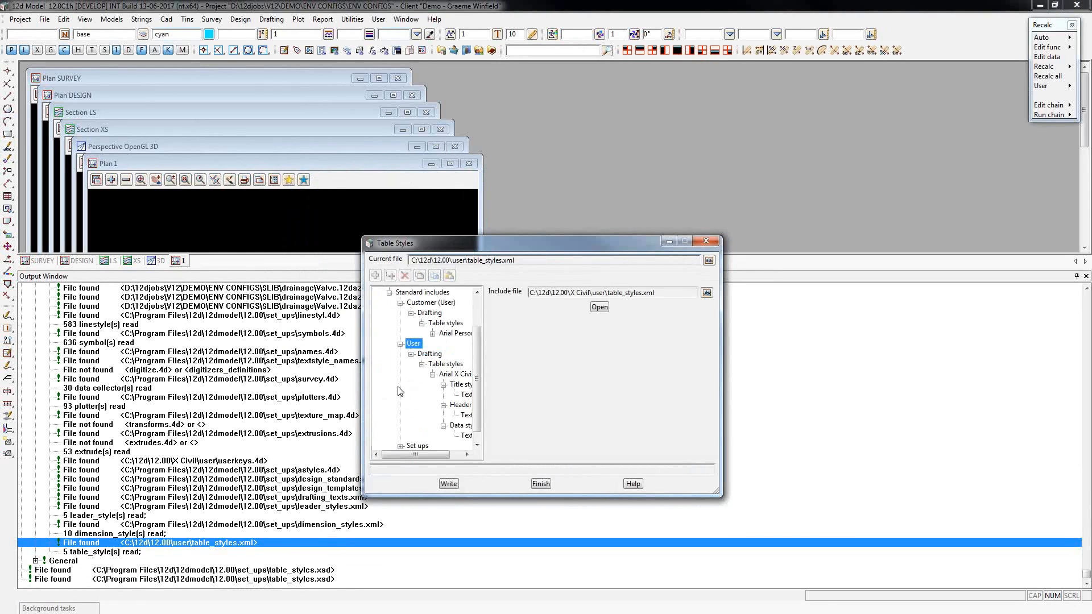
{"action": "left_click", "coordinate": [433, 374]}
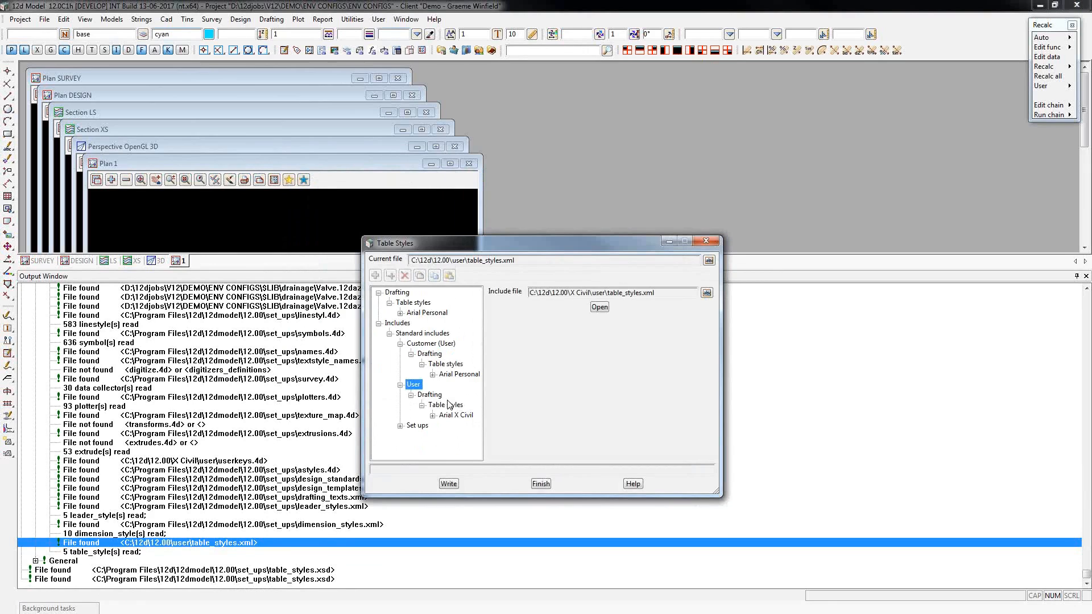
Inspect the table styles included from the Set ups file and close the Table Styles editor.
{"action": "left_click", "coordinate": [401, 426]}
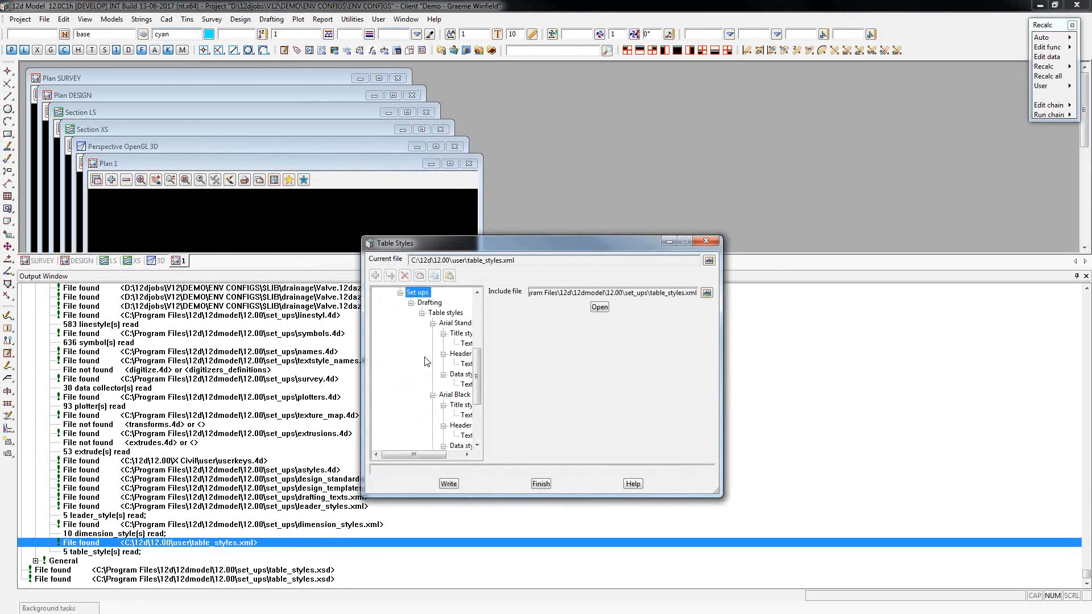
{"action": "left_click", "coordinate": [433, 323]}
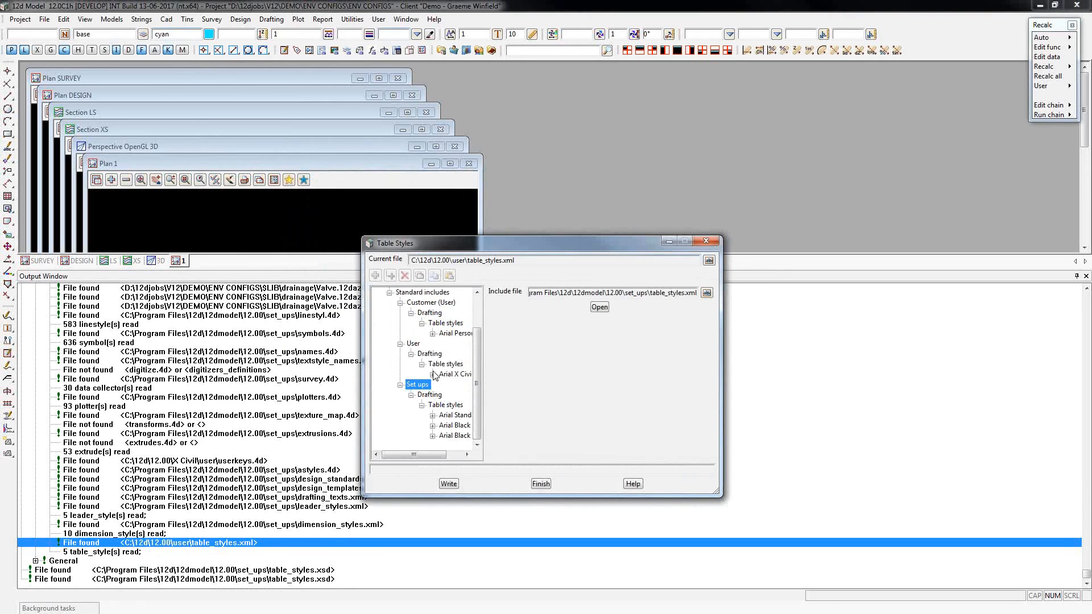
{"action": "left_click_drag", "start_coordinate": [478, 356], "coordinate": [484, 338]}
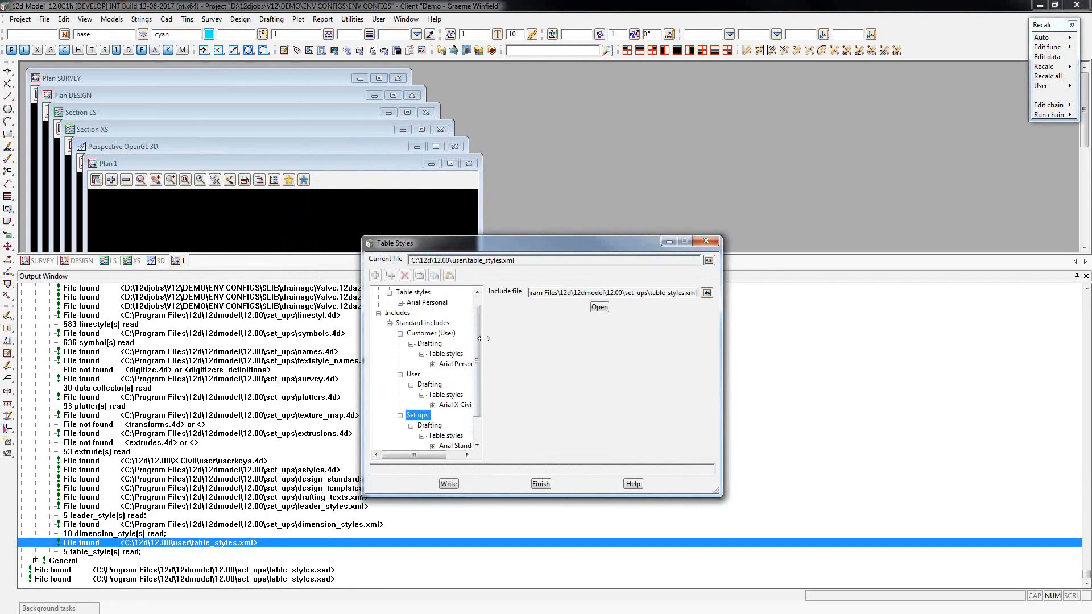
{"action": "left_click_drag", "start_coordinate": [477, 331], "coordinate": [479, 323]}
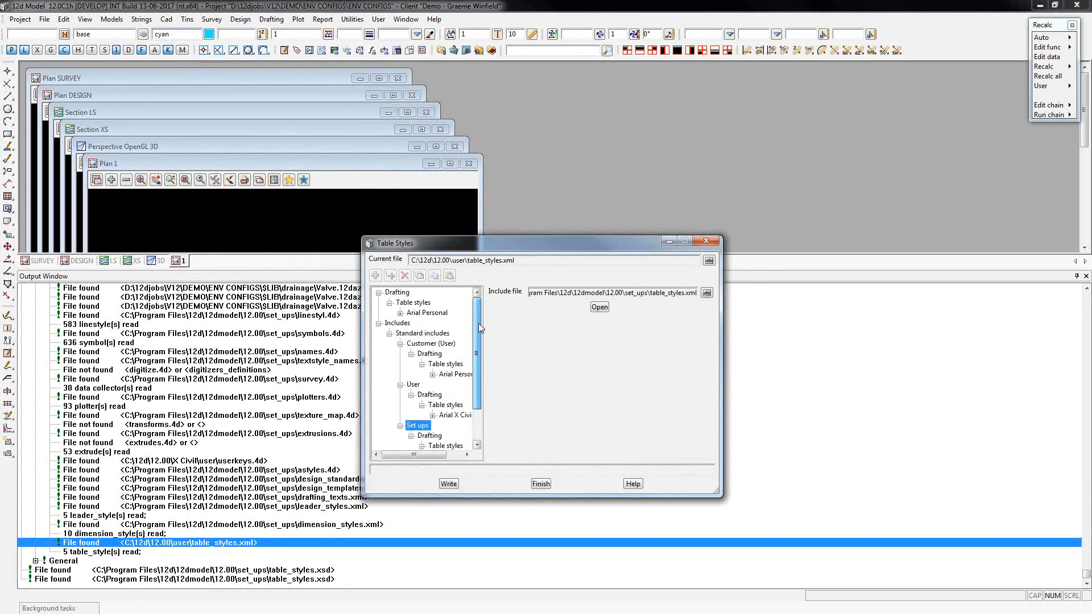
{"action": "left_click", "coordinate": [541, 484]}
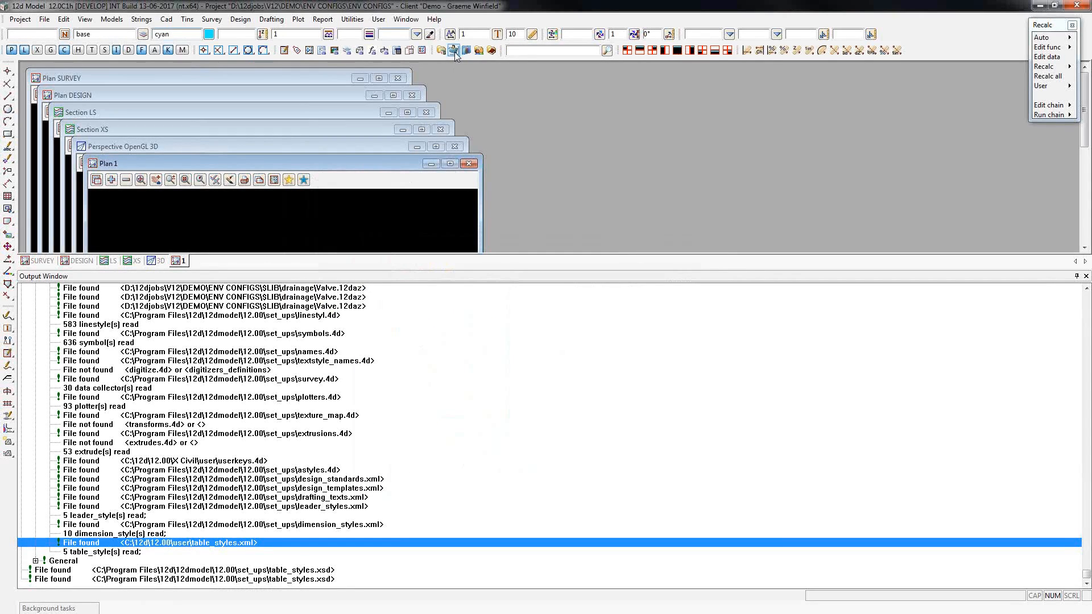
Open the customer user folder C:\12d\12.00\user, check its env_configs.4d file, and close the folder.
{"action": "left_click", "coordinate": [455, 50]}
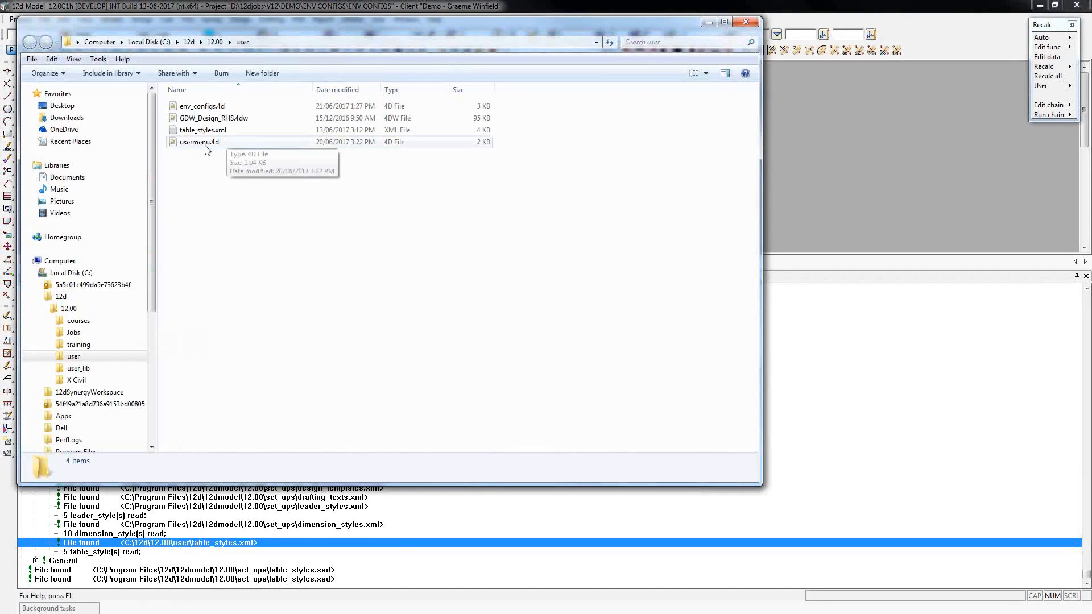
{"action": "left_click", "coordinate": [207, 109]}
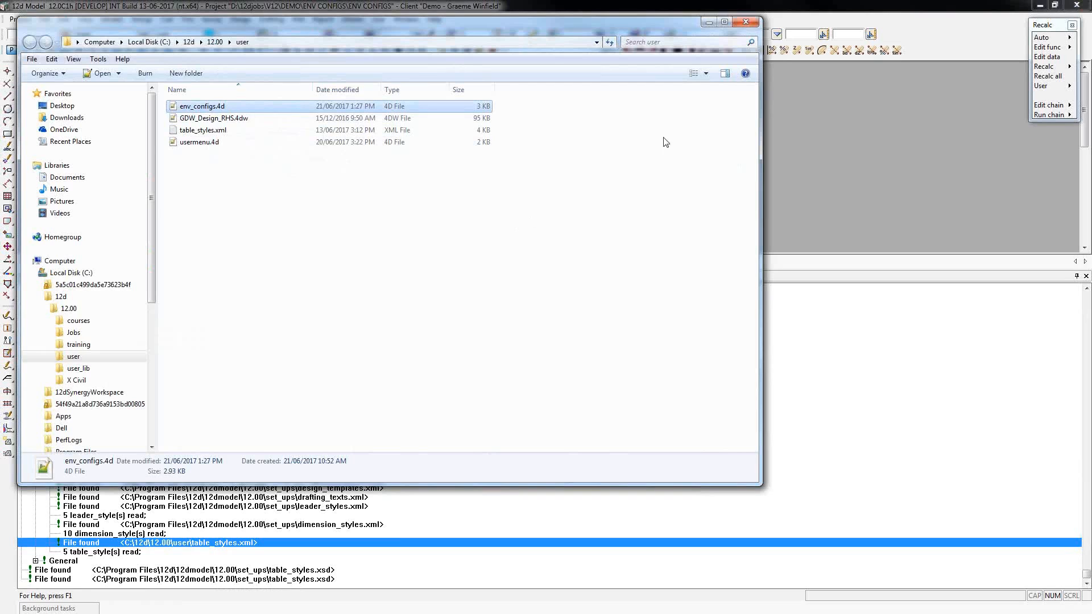
{"action": "left_click", "coordinate": [747, 27]}
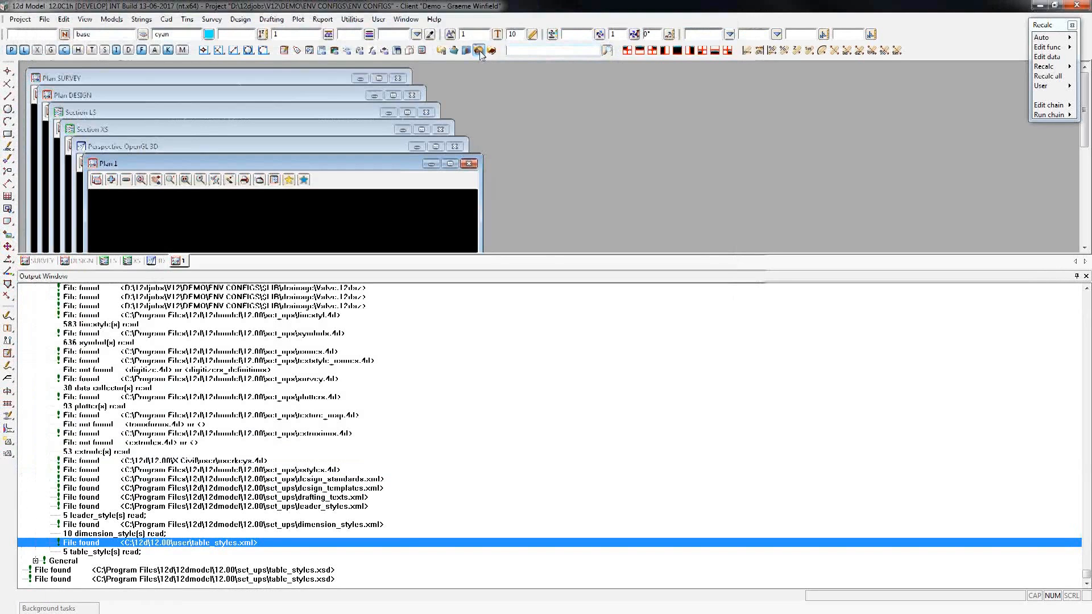
Open the X Civil user folder, review its table style, plotter, key, menu and XCivil files, and close the folder.
{"action": "left_click", "coordinate": [480, 51]}
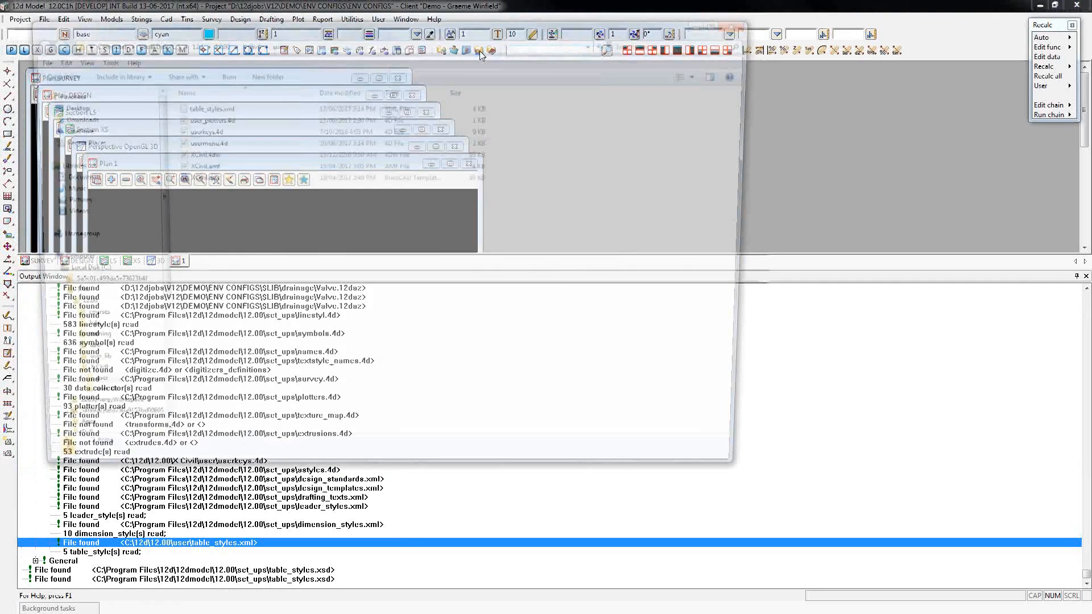
{"action": "left_click", "coordinate": [207, 108]}
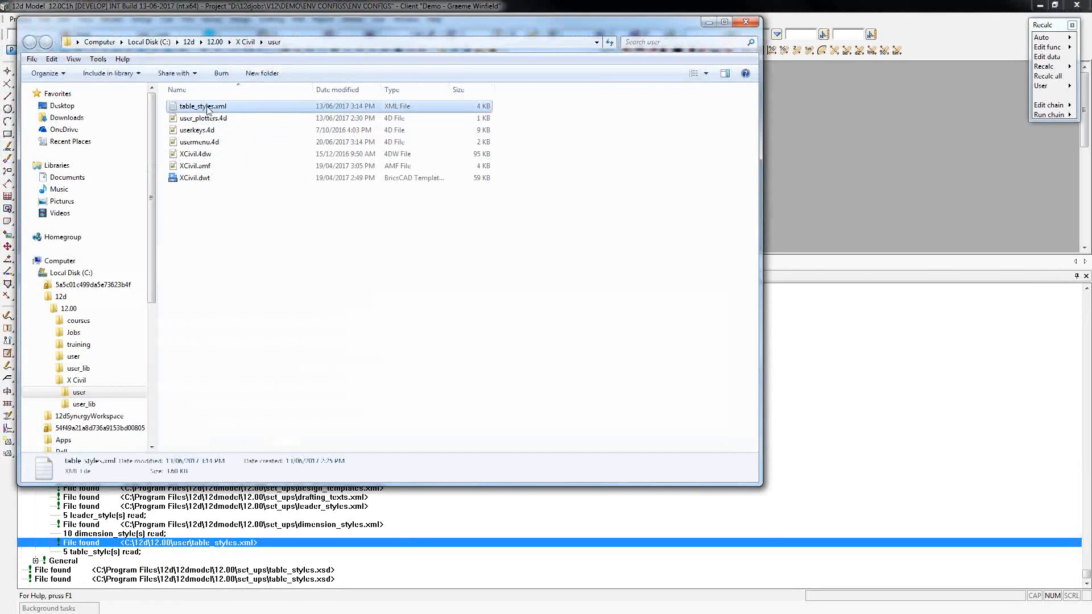
{"action": "left_click", "coordinate": [219, 120]}
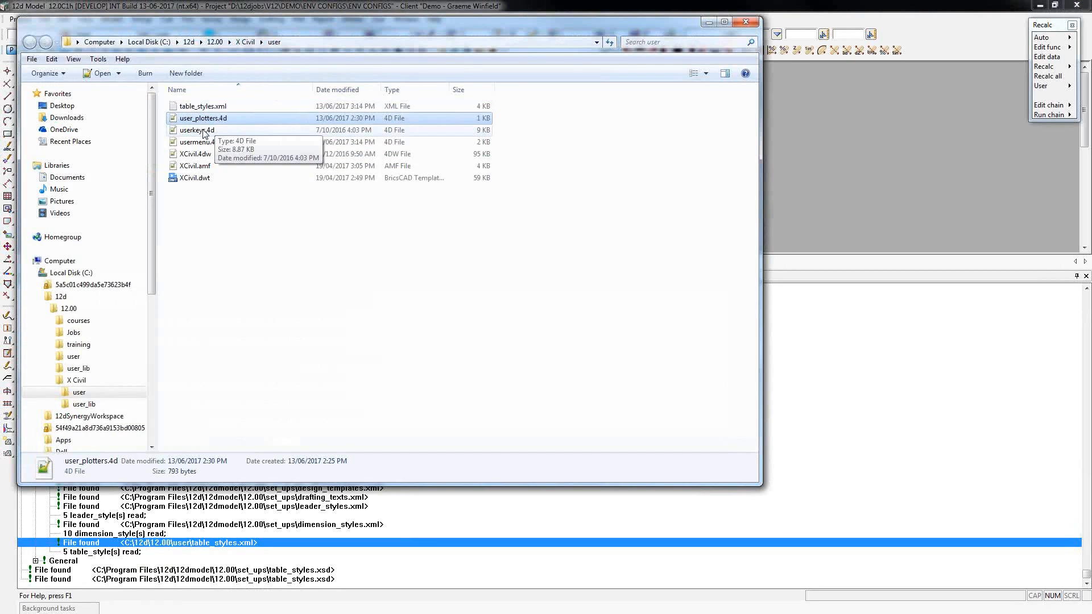
{"action": "left_click", "coordinate": [204, 131]}
{"action": "left_click", "coordinate": [231, 143]}
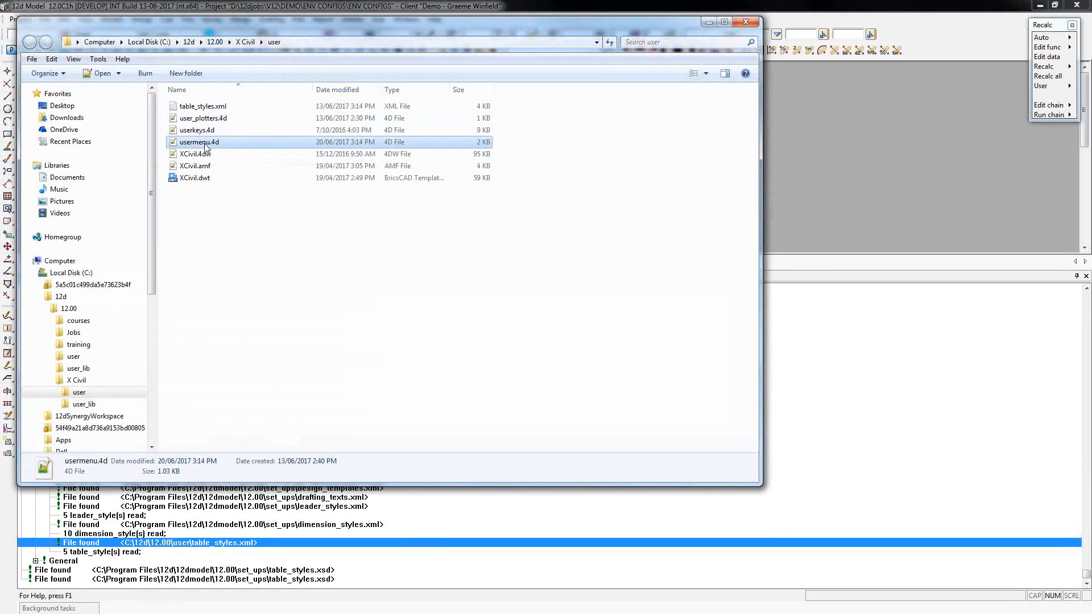
{"action": "left_click", "coordinate": [195, 154]}
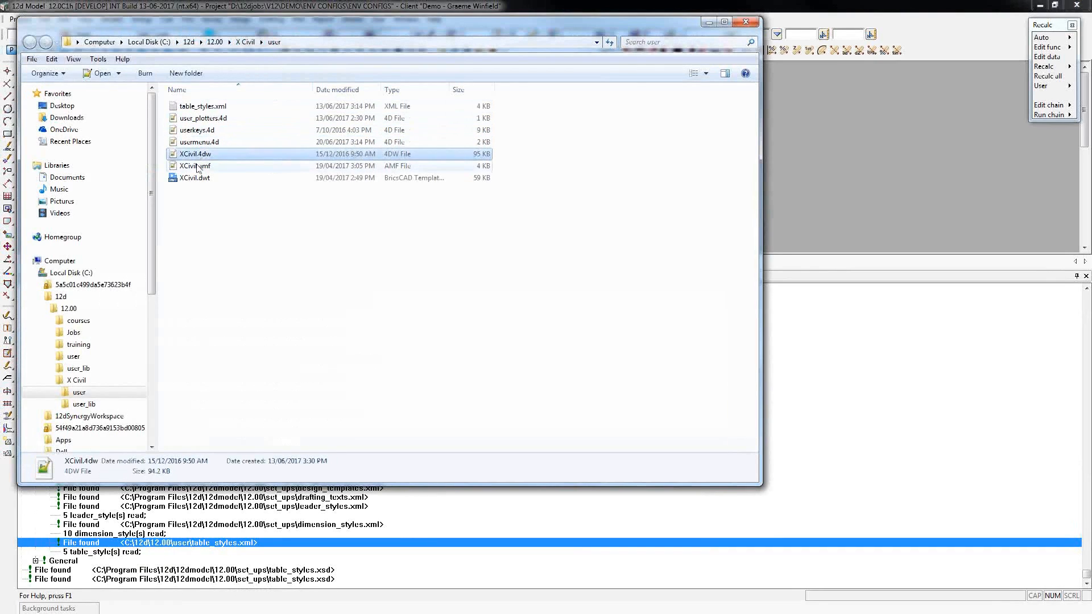
{"action": "left_click", "coordinate": [198, 179]}
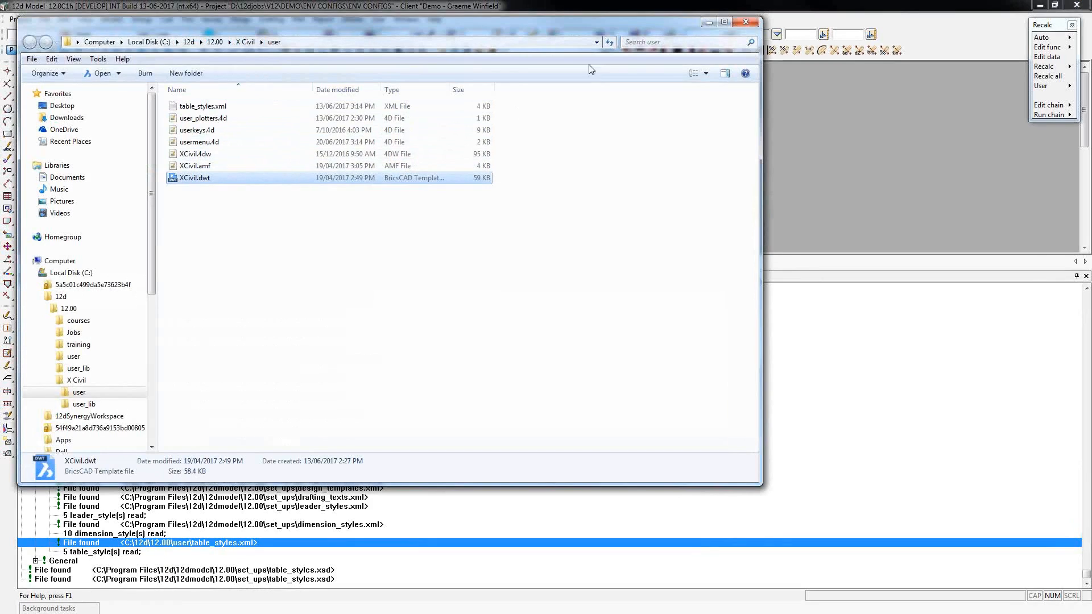
{"action": "left_click", "coordinate": [742, 23]}
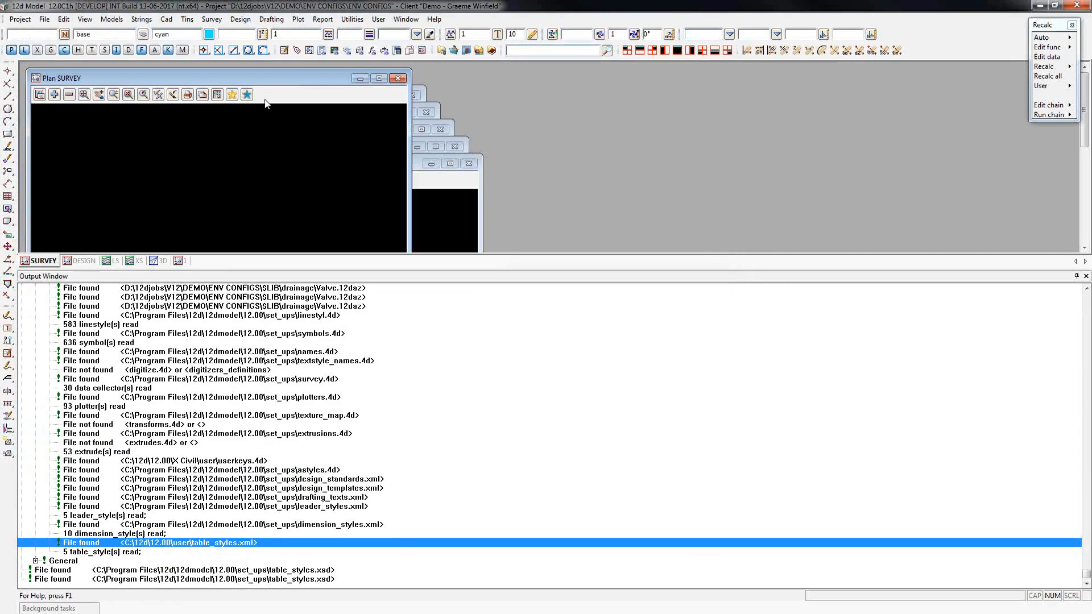
Open Quick plot for the SURVEY plan view and check the plotter list for DWG X Civil mapped plot.
{"action": "left_click", "coordinate": [188, 95]}
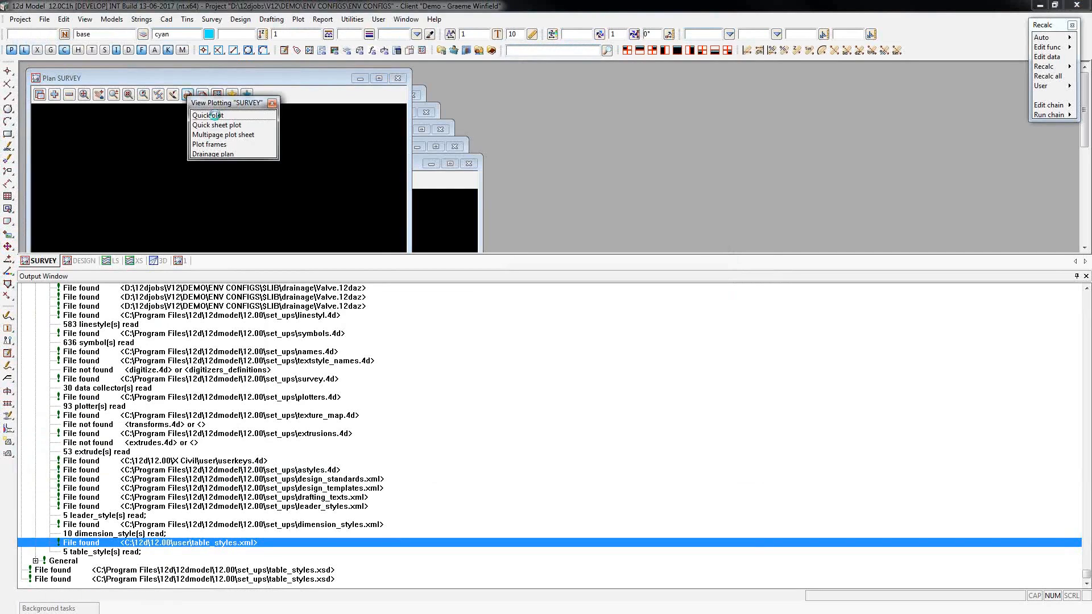
{"action": "left_click", "coordinate": [214, 114]}
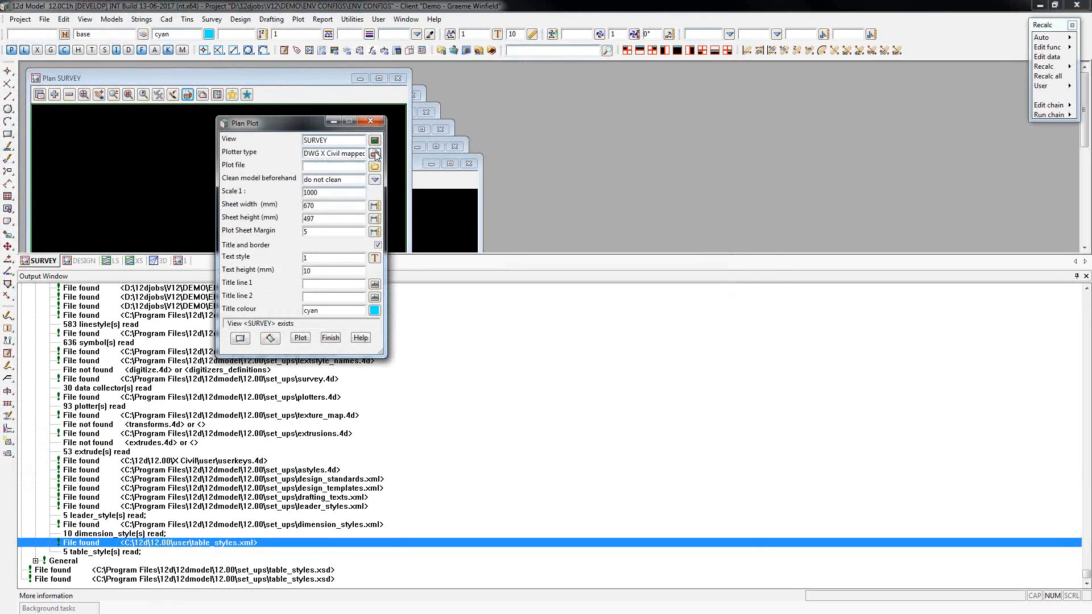
{"action": "left_click", "coordinate": [375, 154]}
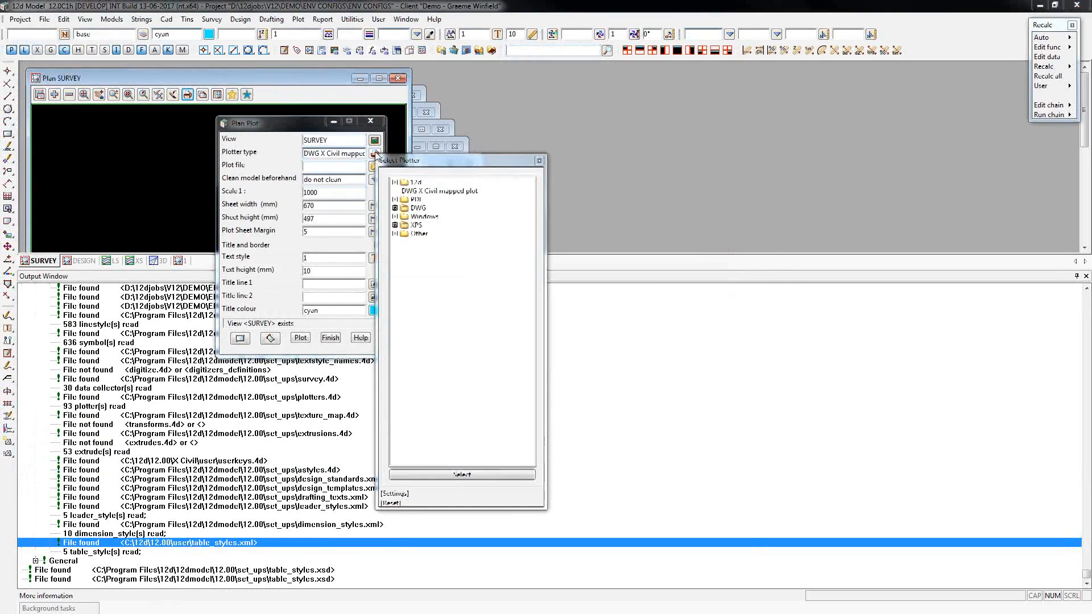
{"action": "left_click", "coordinate": [441, 191]}
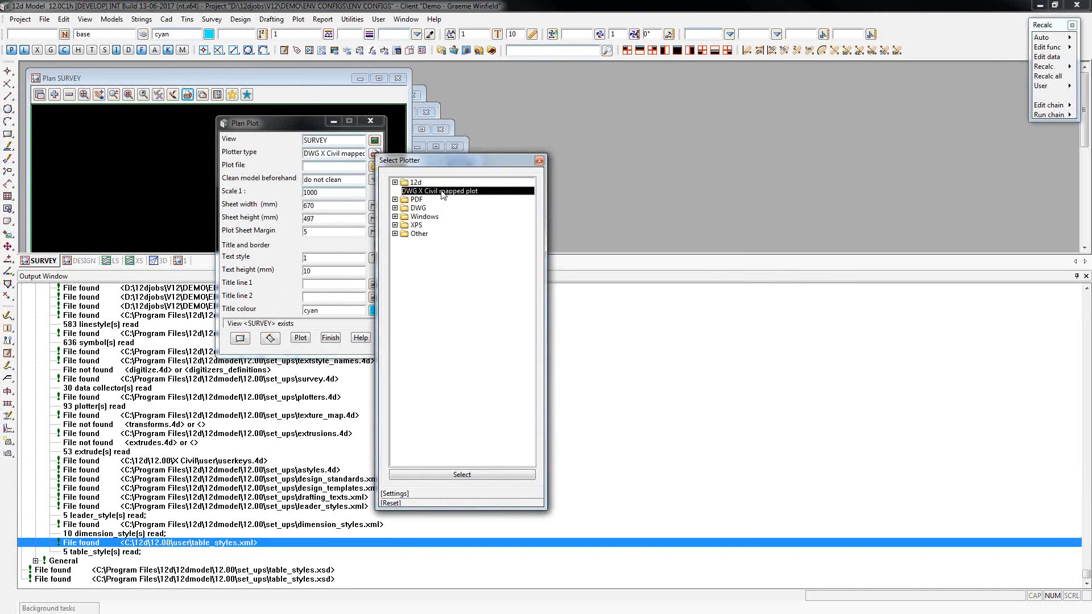
{"action": "left_click", "coordinate": [538, 163]}
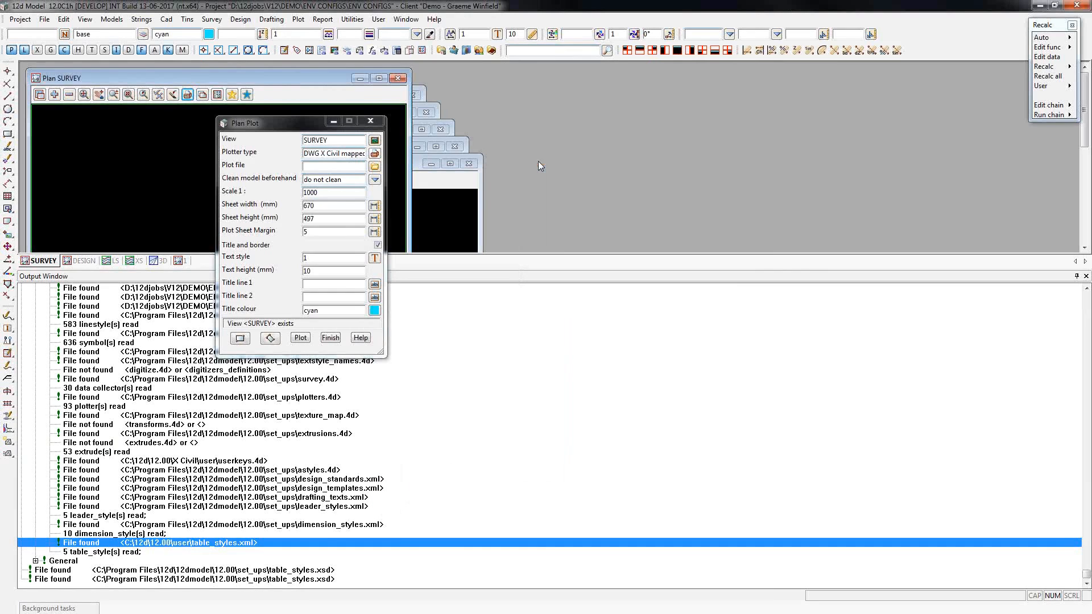
Close the Plan Plot dialog and open the environment configuration editor for the project.
{"action": "left_click", "coordinate": [377, 124]}
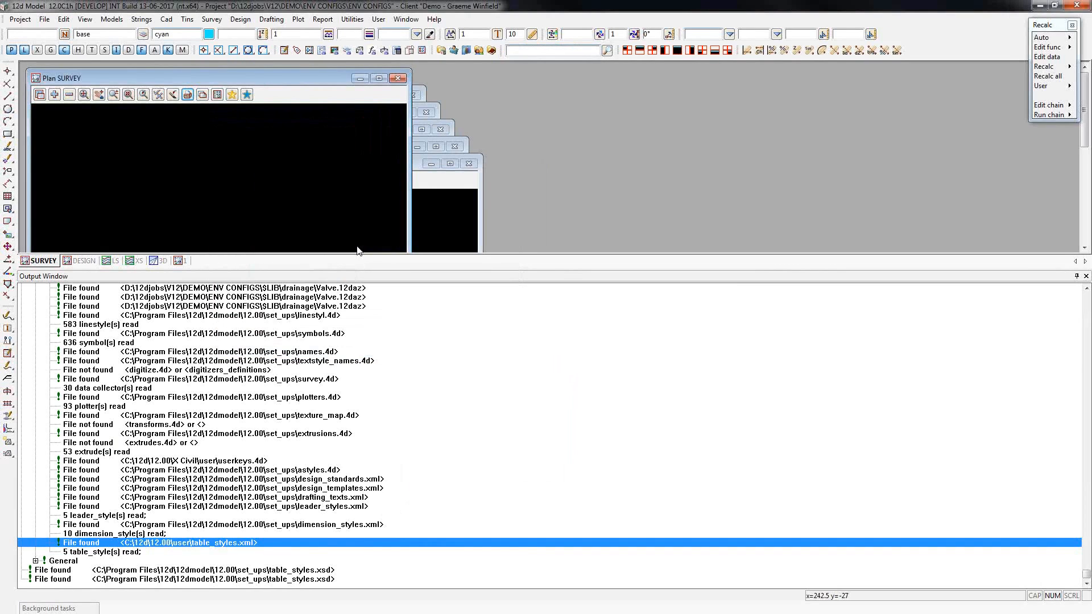
{"action": "left_click", "coordinate": [19, 19]}
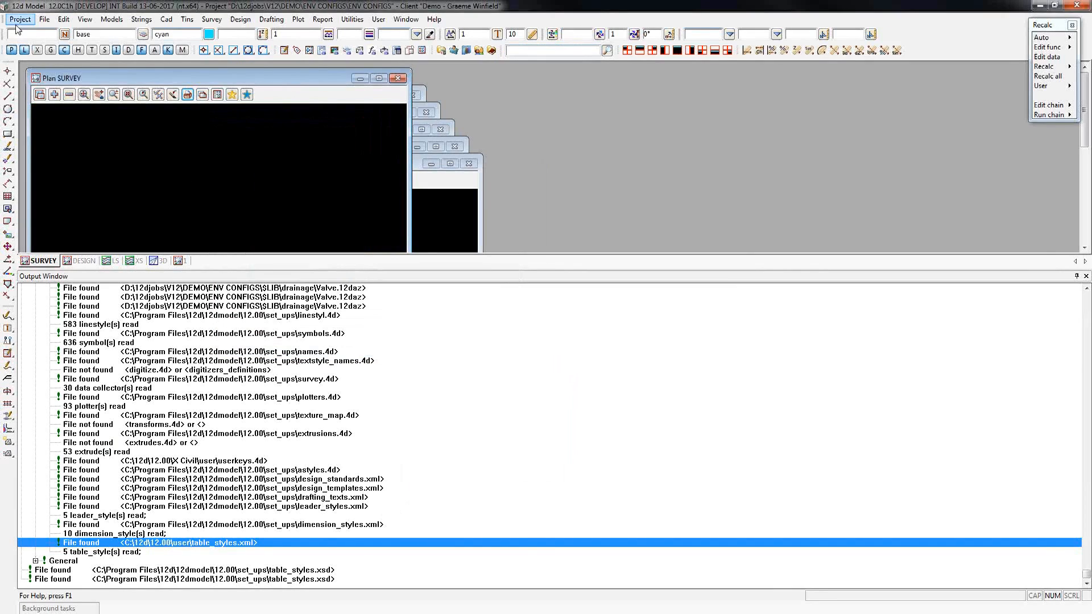
{"action": "mouse_move", "coordinate": [63, 124]}
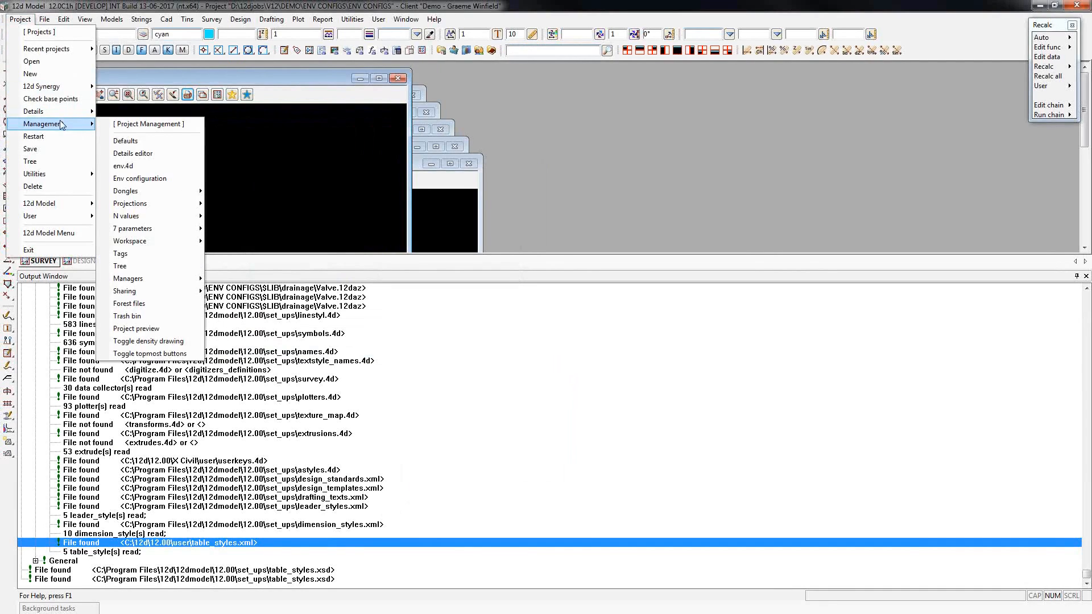
{"action": "left_click", "coordinate": [141, 179]}
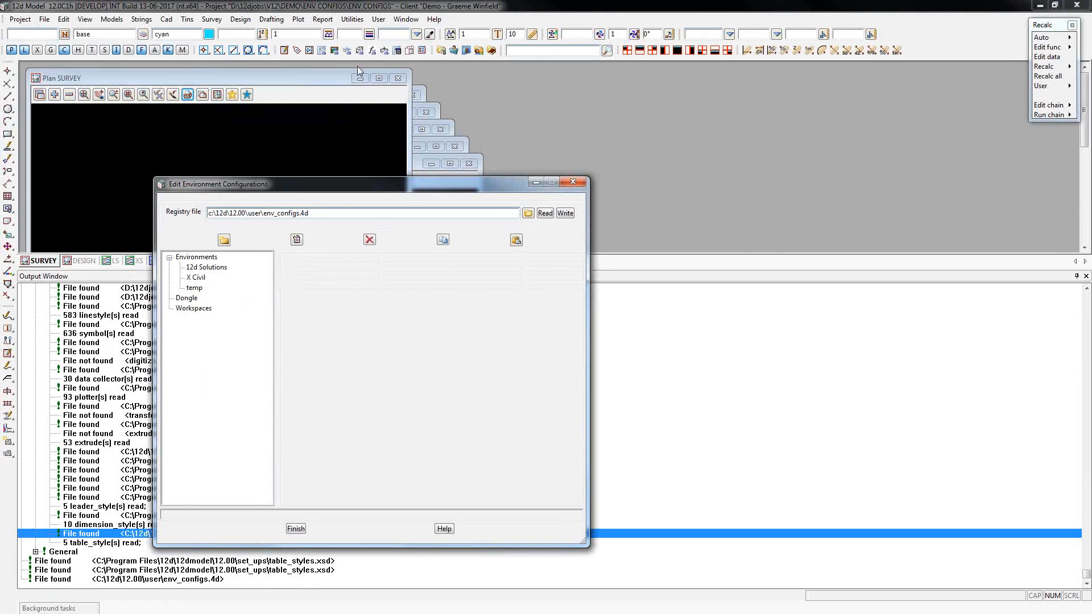
Create a string names report for view LS, checking 20 characters, with the report file named test.
{"action": "left_click", "coordinate": [322, 20]}
{"action": "mouse_move", "coordinate": [353, 58]}
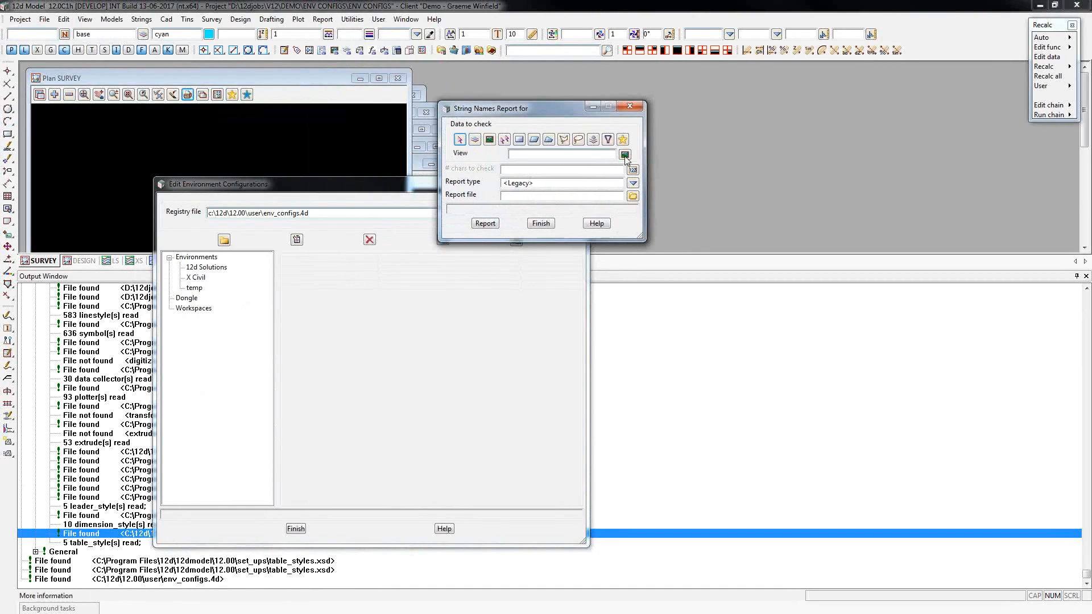
{"action": "left_click", "coordinate": [625, 155]}
{"action": "left_click", "coordinate": [653, 187]}
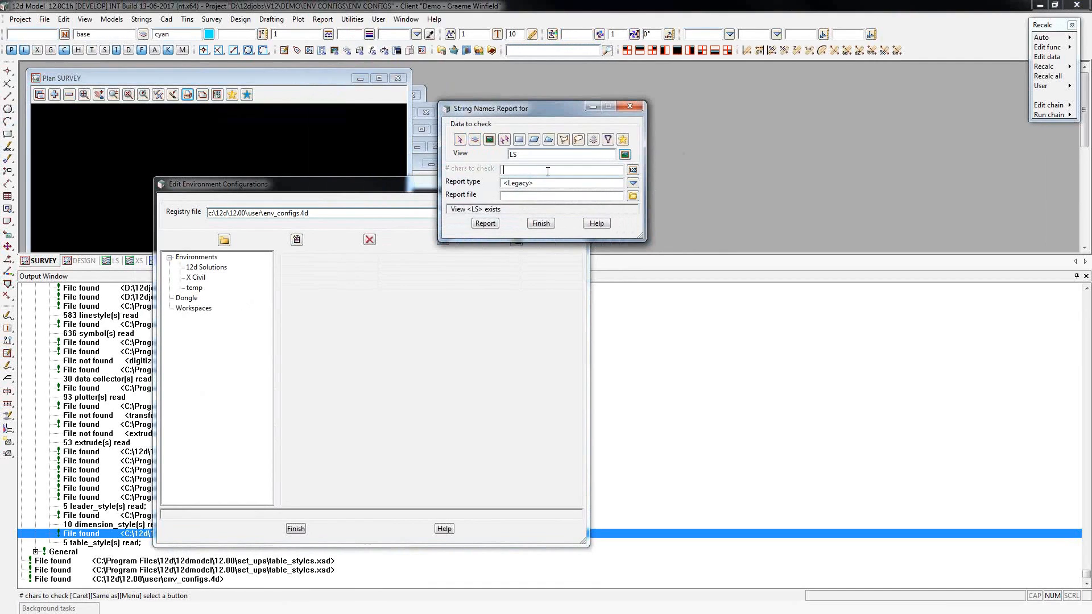
{"action": "type", "text": "20"}
{"action": "key", "text": "Return"}
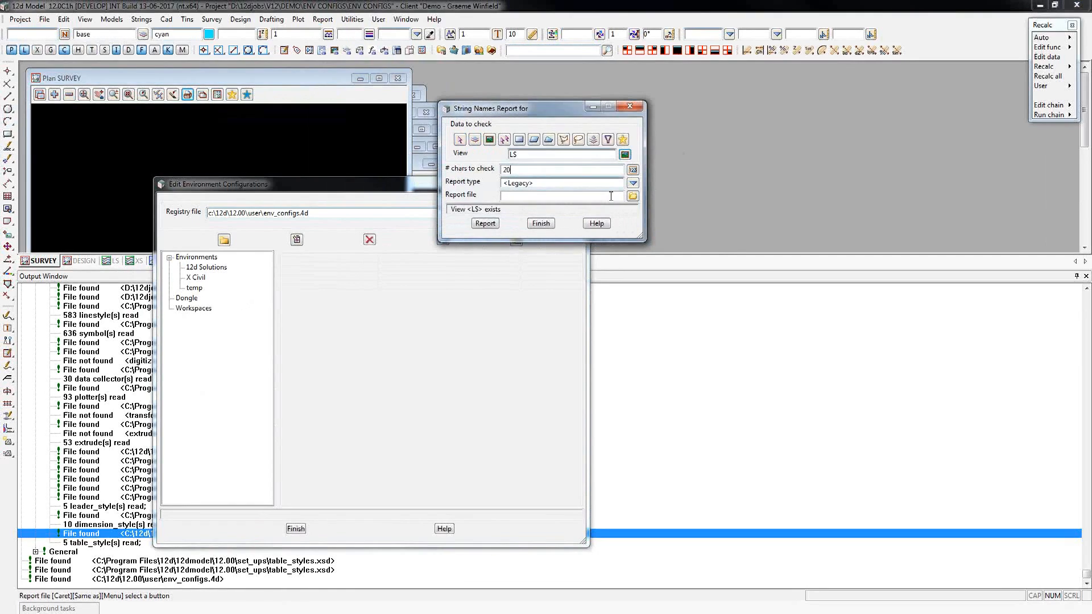
{"action": "type", "text": "test"}
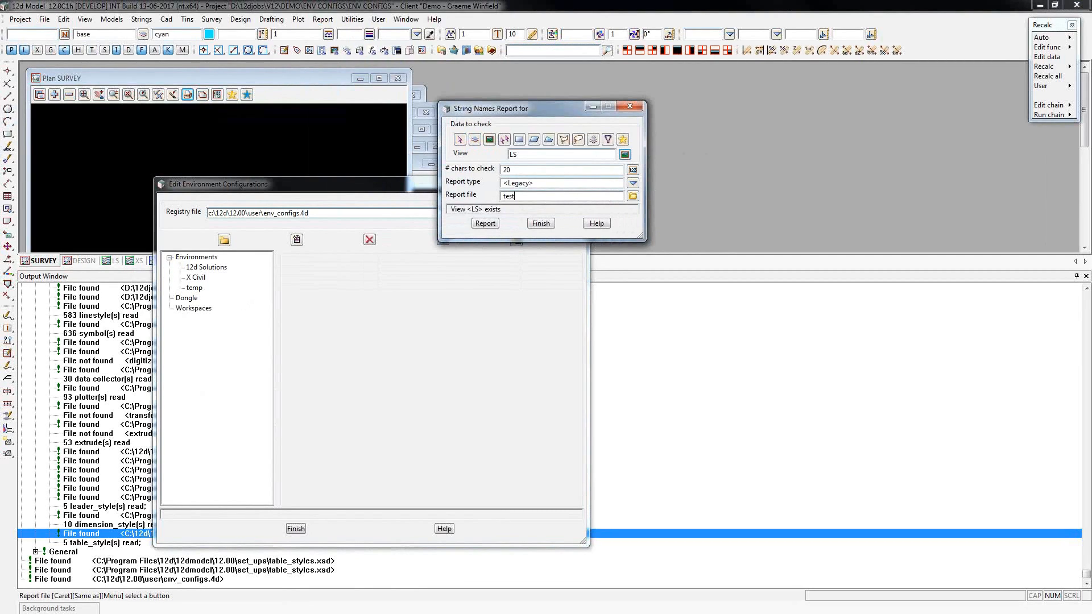
{"action": "left_click", "coordinate": [485, 223]}
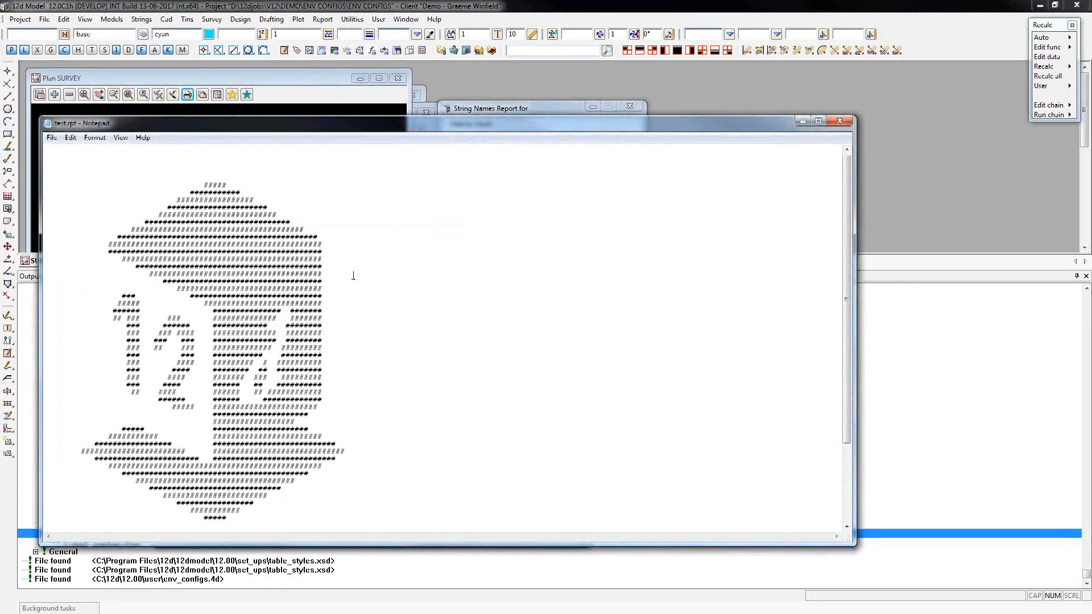
Review the header of the test.rpt report, then close the report and the String Names Report dialog.
{"action": "scroll", "coordinate": [369, 262], "scroll_direction": "down", "scroll_amount": 1}
{"action": "scroll", "coordinate": [384, 246], "scroll_direction": "down", "scroll_amount": 3}
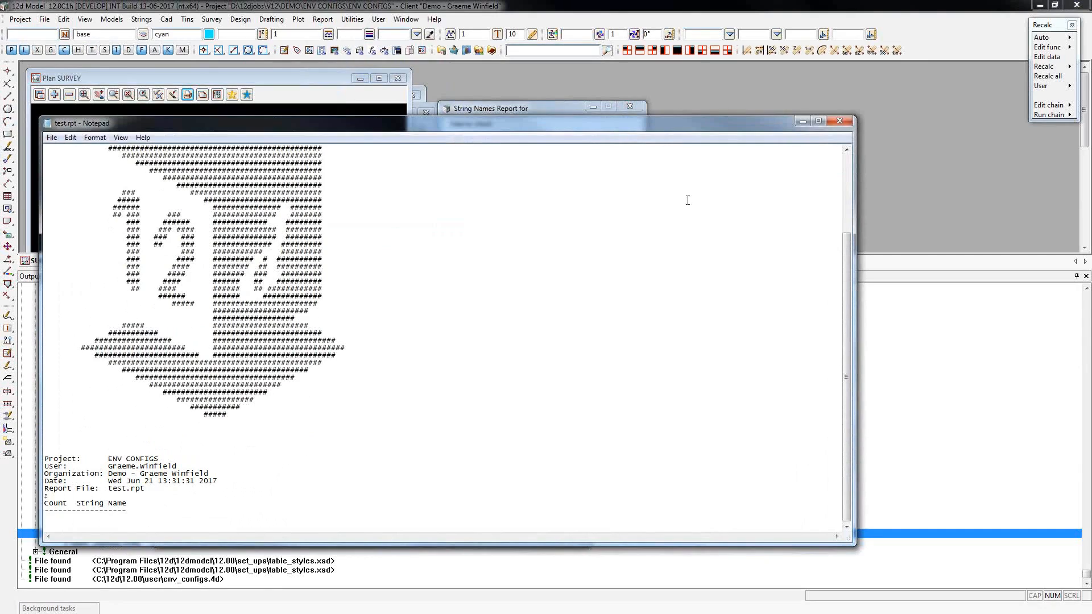
{"action": "left_click", "coordinate": [840, 121]}
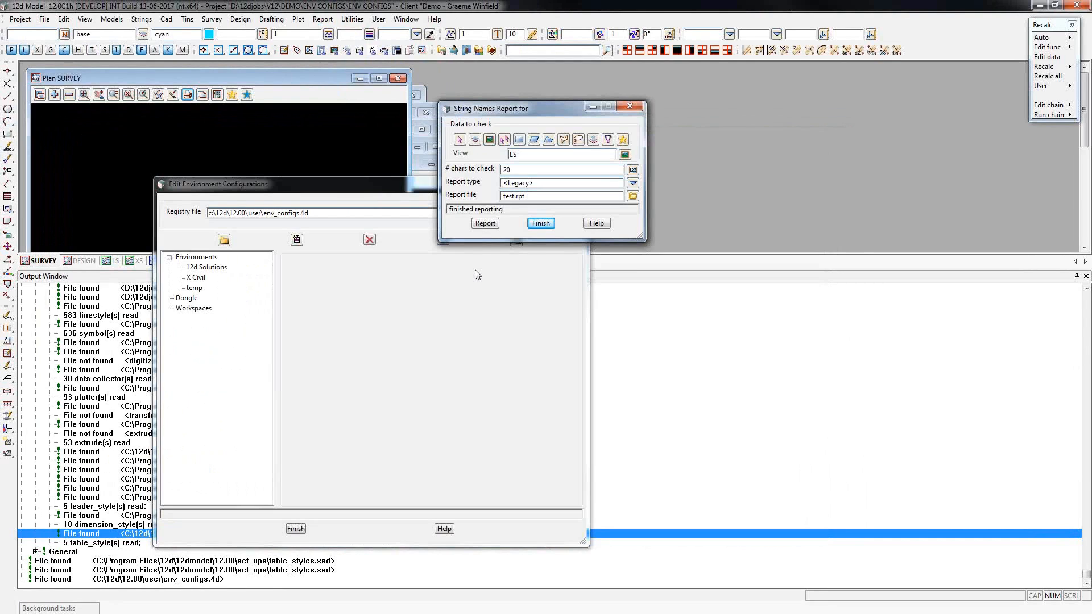
{"action": "left_click", "coordinate": [629, 107]}
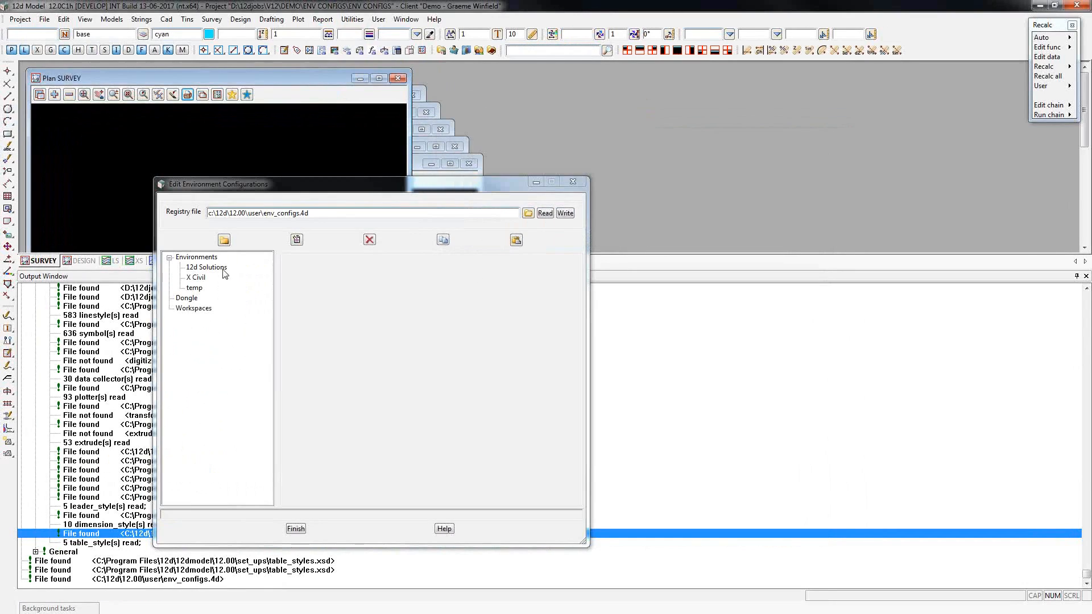
Select the X Civil environment and open its base env.4d file in the text editor.
{"action": "left_click", "coordinate": [195, 277]}
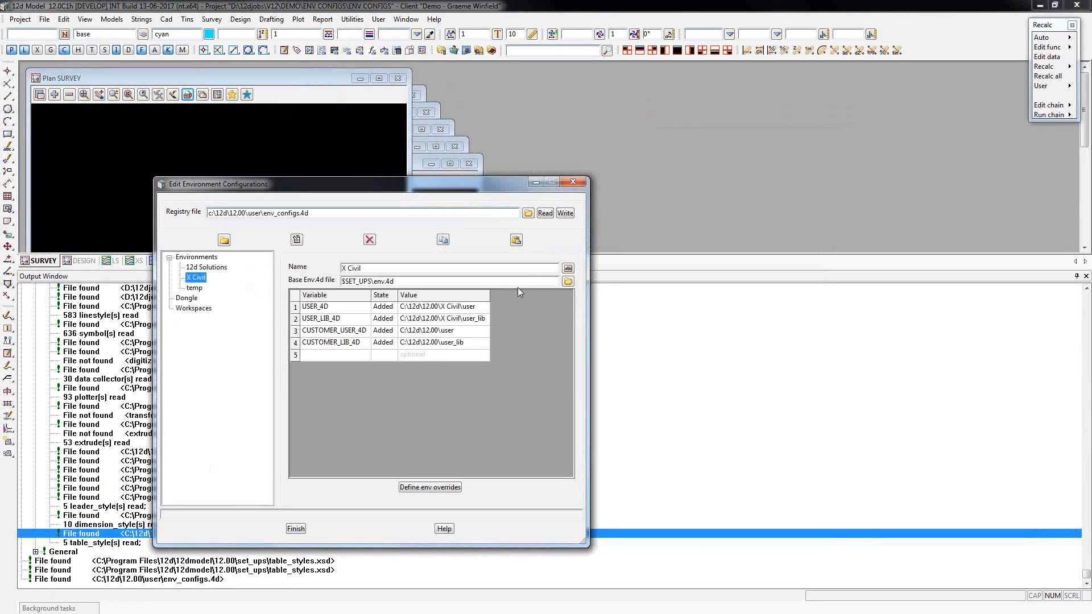
{"action": "left_click", "coordinate": [568, 283]}
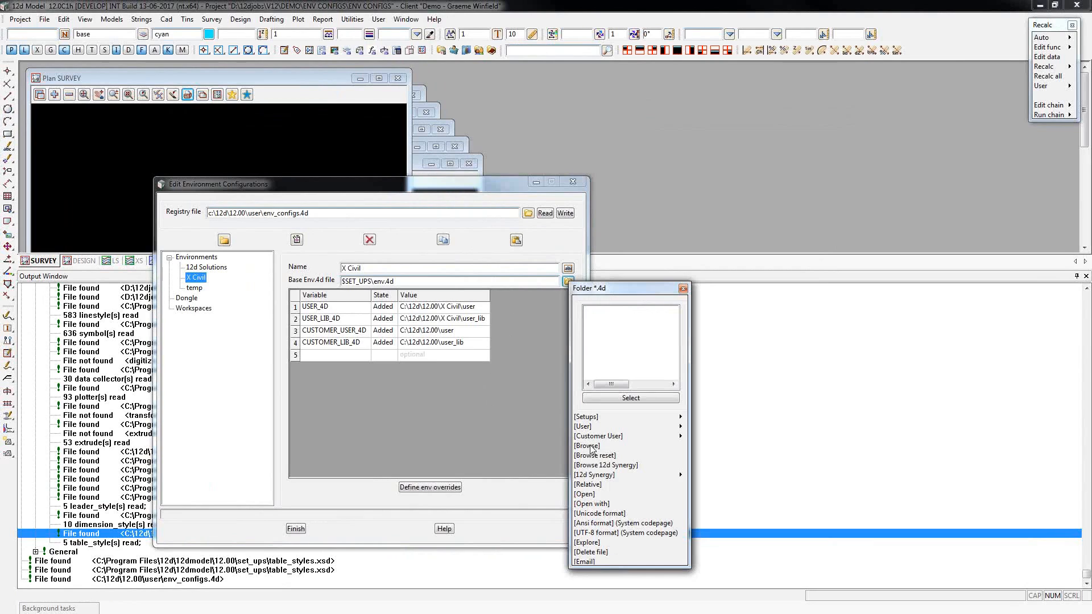
{"action": "left_click", "coordinate": [588, 495]}
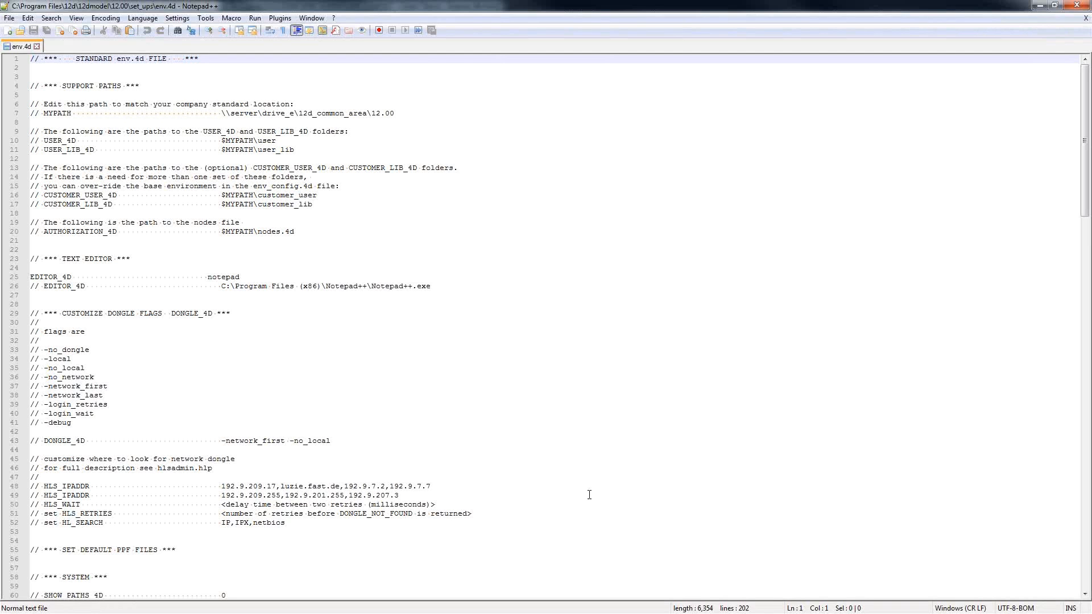
Copy the EDITOR_4D variable name from env.4d into a new X Civil row and set its state to Edited.
{"action": "left_click_drag", "start_coordinate": [33, 275], "coordinate": [71, 276]}
{"action": "key", "text": "ctrl+c"}
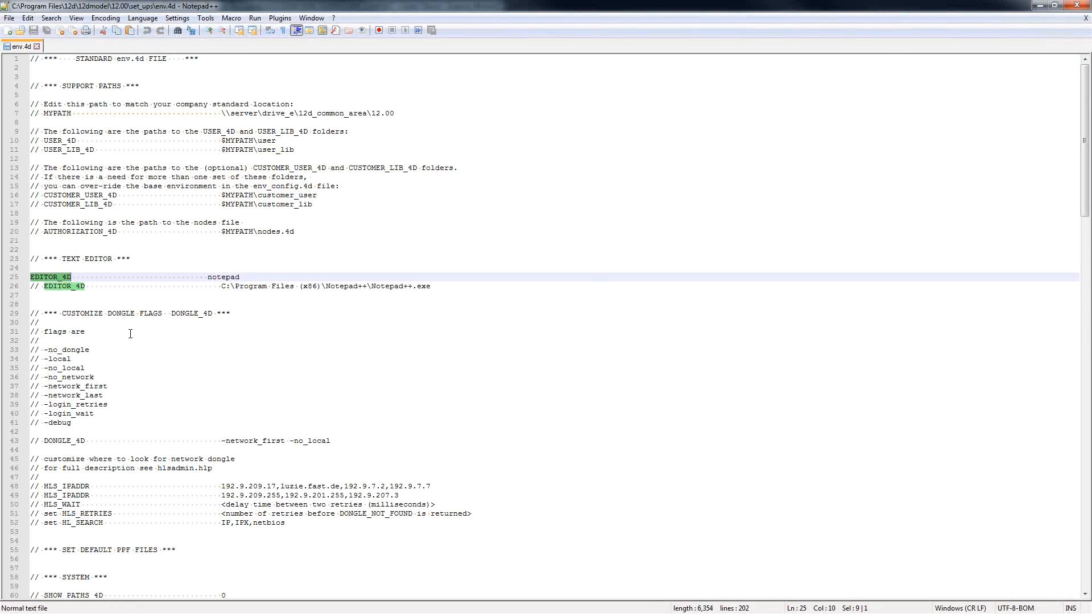
{"action": "key", "text": "alt+Tab"}
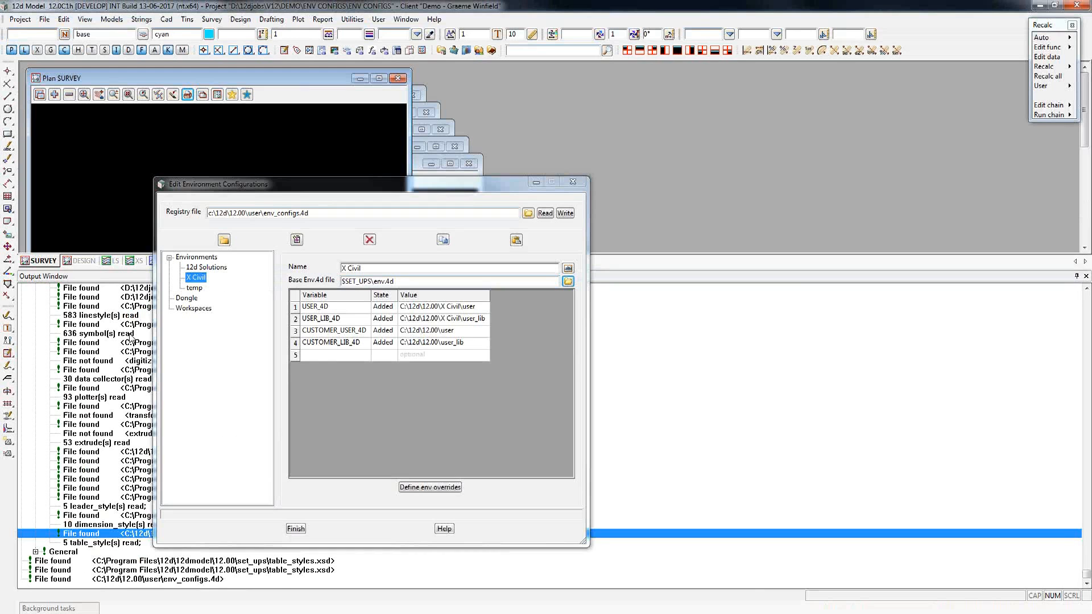
{"action": "left_click", "coordinate": [333, 352]}
{"action": "key", "text": "ctrl+v"}
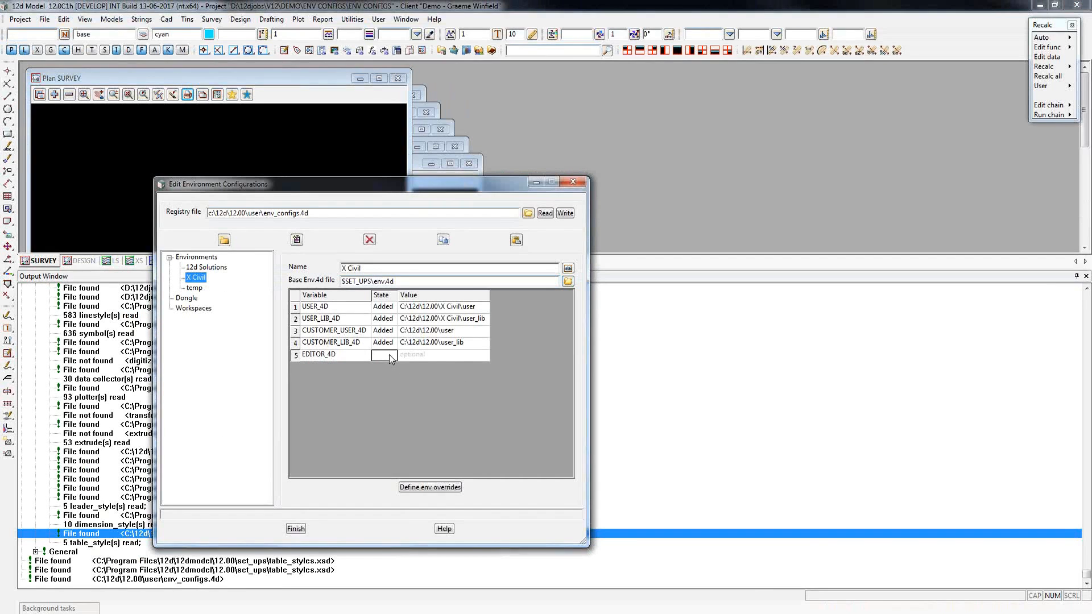
{"action": "left_click", "coordinate": [389, 354]}
{"action": "left_click", "coordinate": [405, 383]}
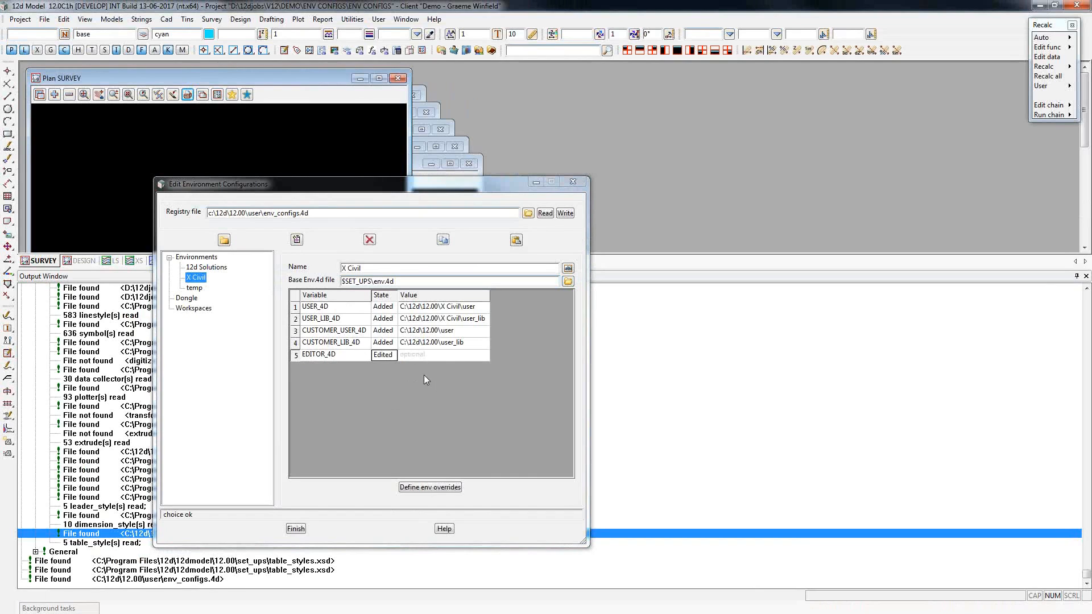
Set the EDITOR_4D value to C:\Program Files (x86)\Notepad++\Notepad++.exe, copied from env.4d, and write the configuration.
{"action": "key", "text": "alt+Tab"}
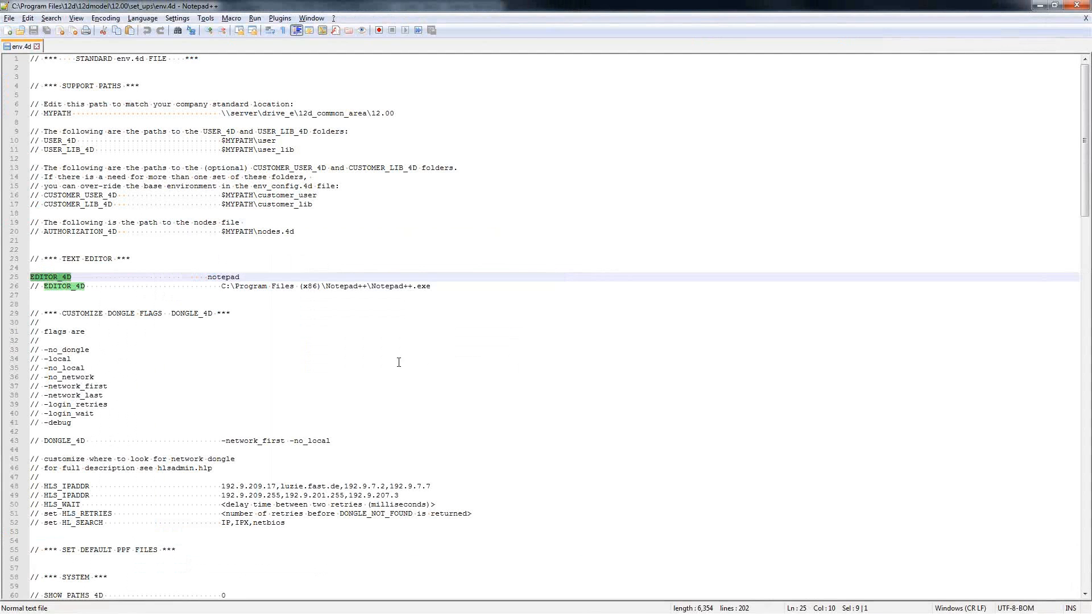
{"action": "left_click_drag", "start_coordinate": [222, 286], "coordinate": [431, 299]}
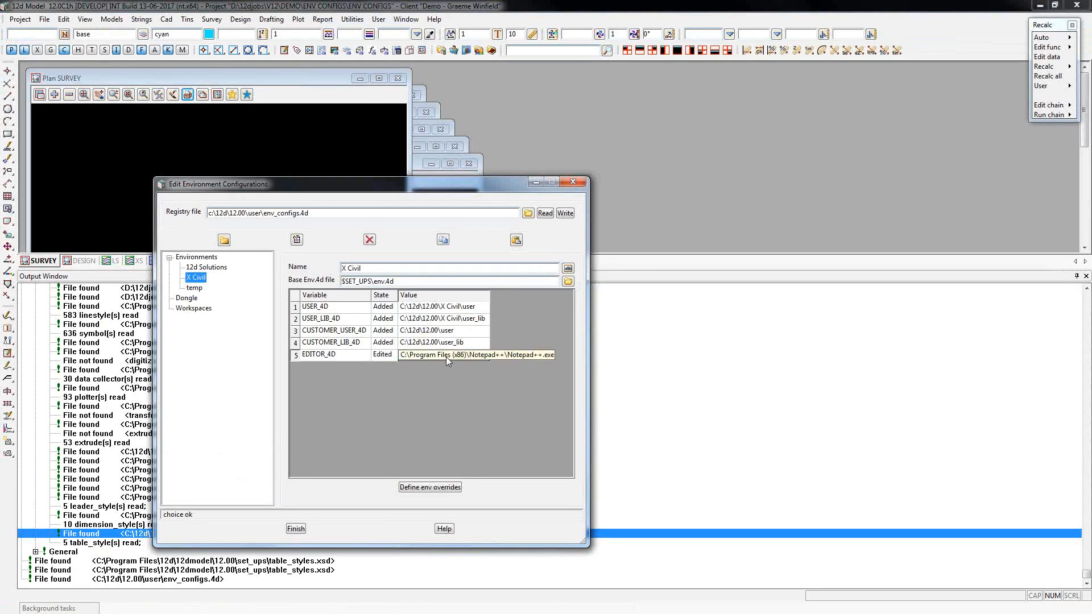
{"action": "double_click", "coordinate": [490, 295]}
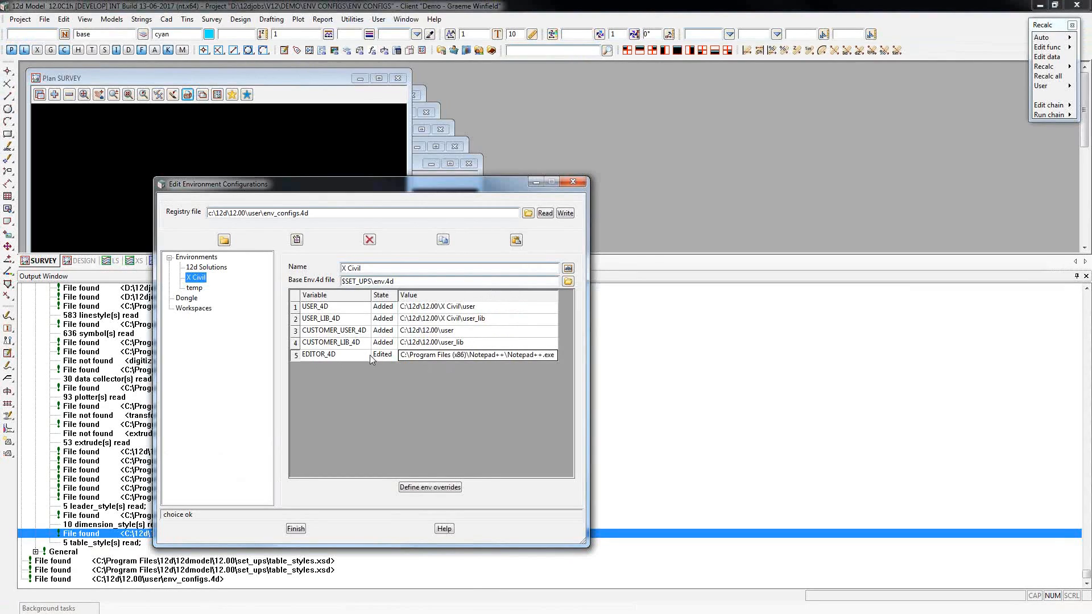
{"action": "double_click", "coordinate": [509, 356]}
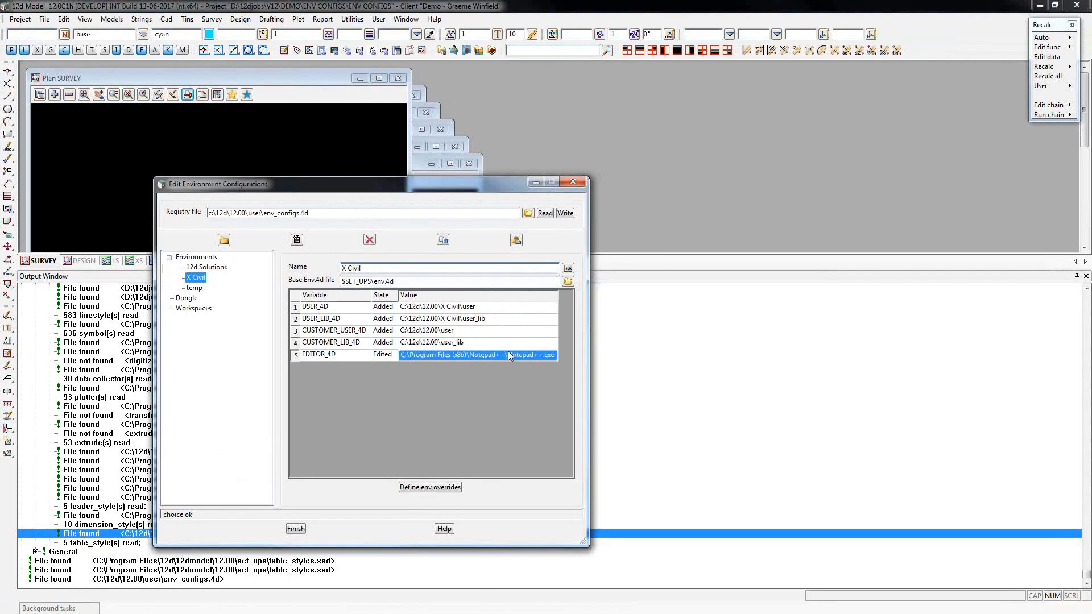
{"action": "left_click", "coordinate": [510, 356]}
{"action": "key", "text": "Return"}
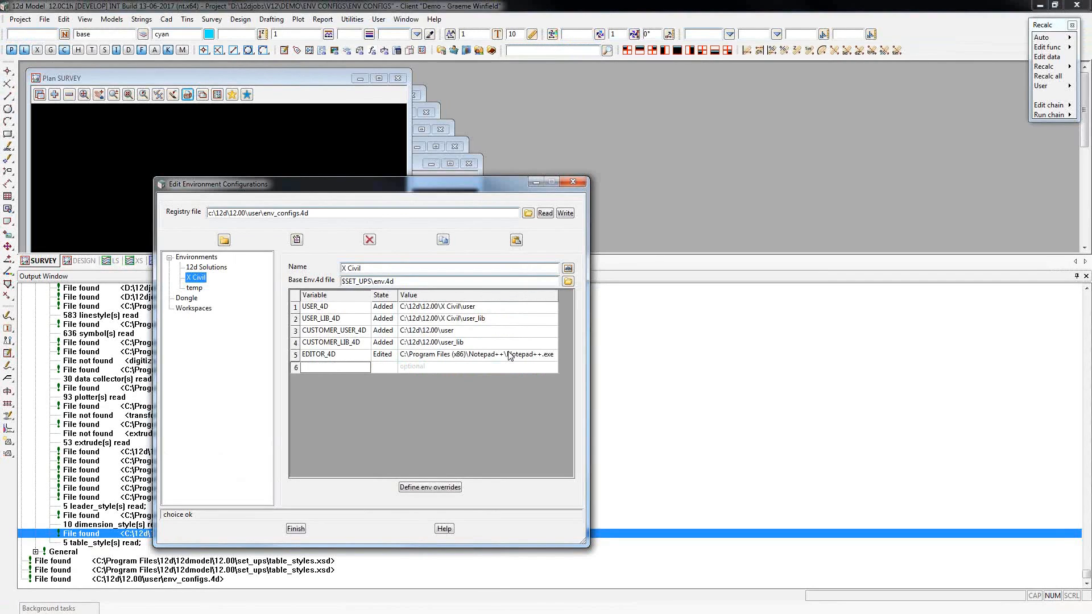
{"action": "left_click", "coordinate": [568, 214]}
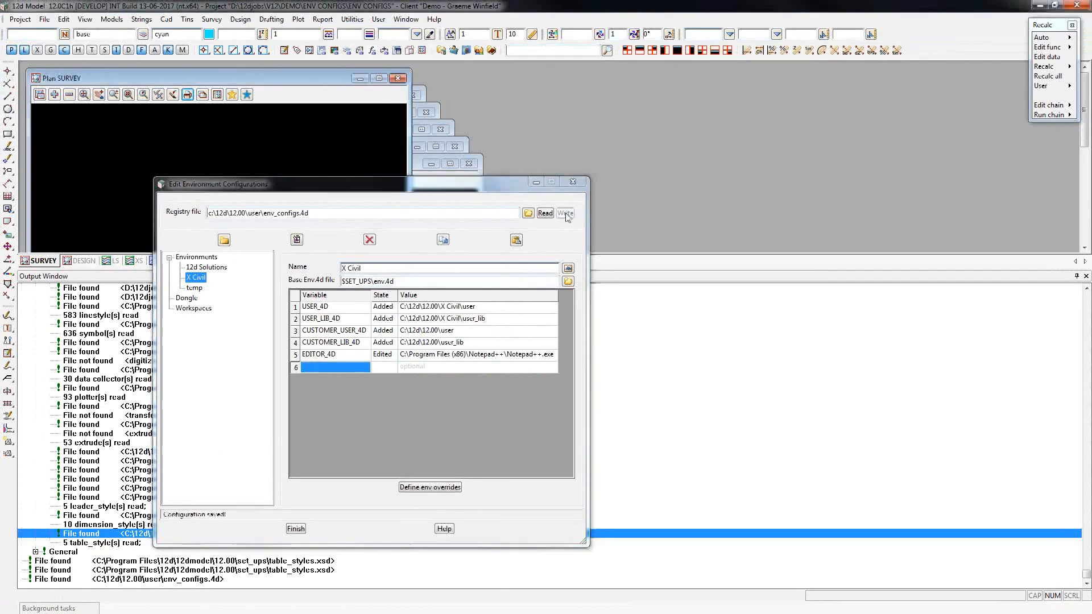
Define an env override for the temp environment that sets the project reports' amount of report header to minimal header, and store it.
{"action": "left_click", "coordinate": [194, 288]}
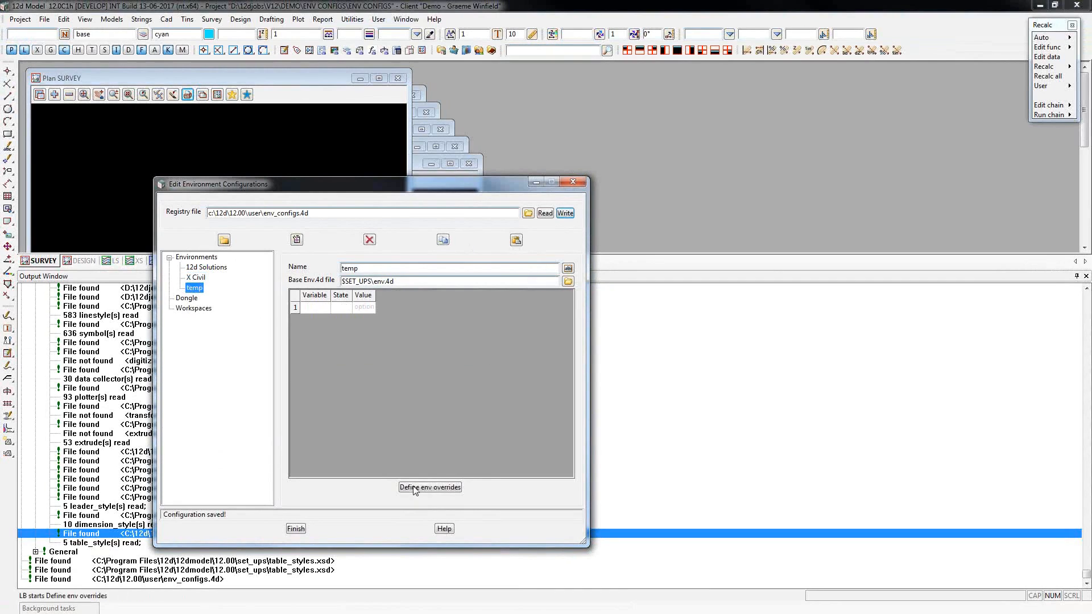
{"action": "left_click", "coordinate": [449, 491]}
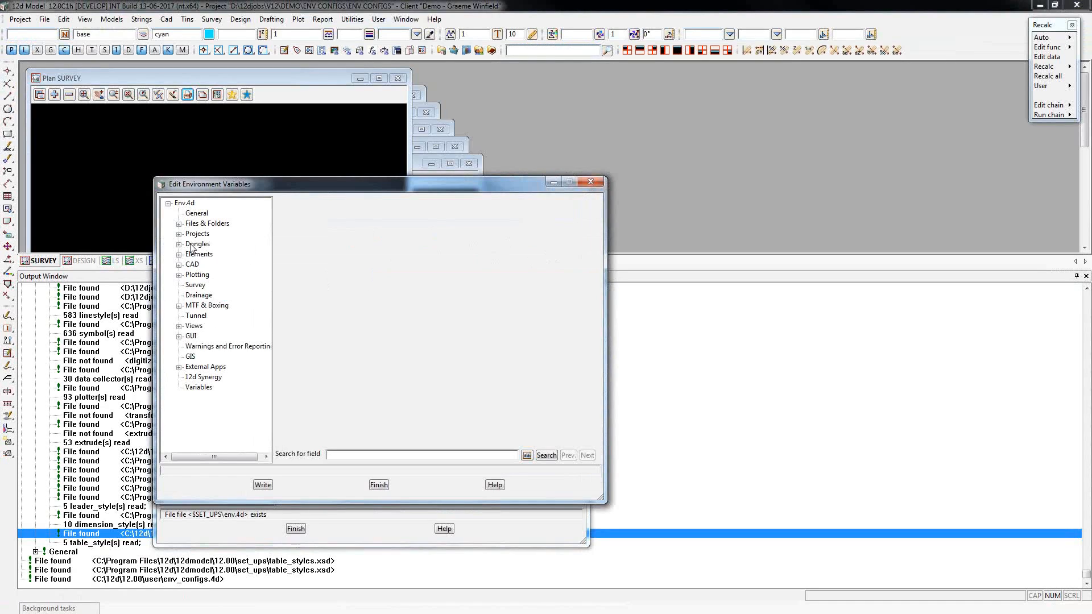
{"action": "left_click", "coordinate": [178, 234]}
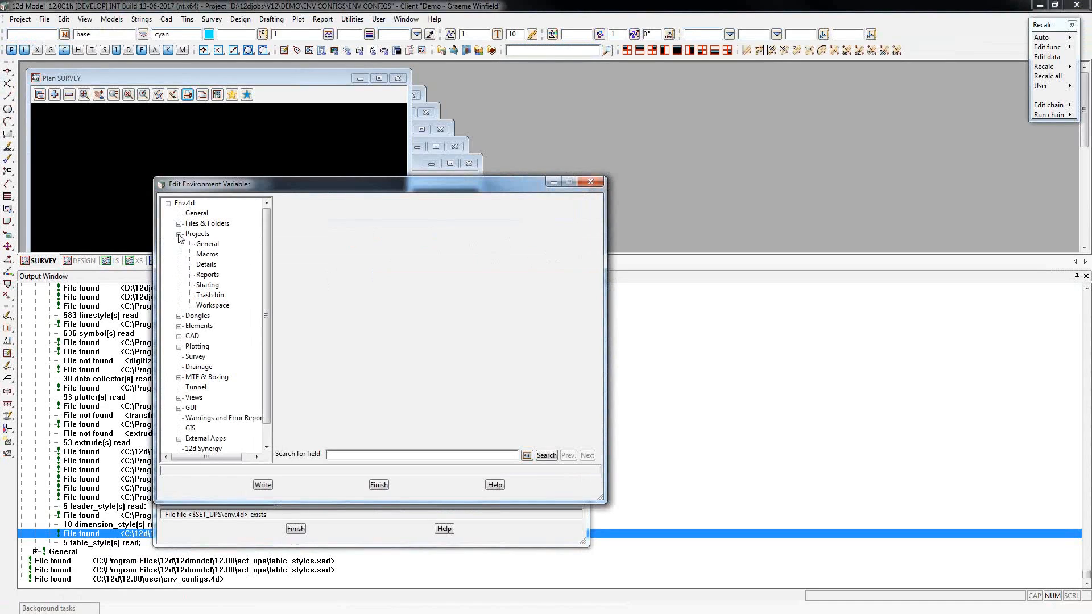
{"action": "left_click", "coordinate": [208, 276]}
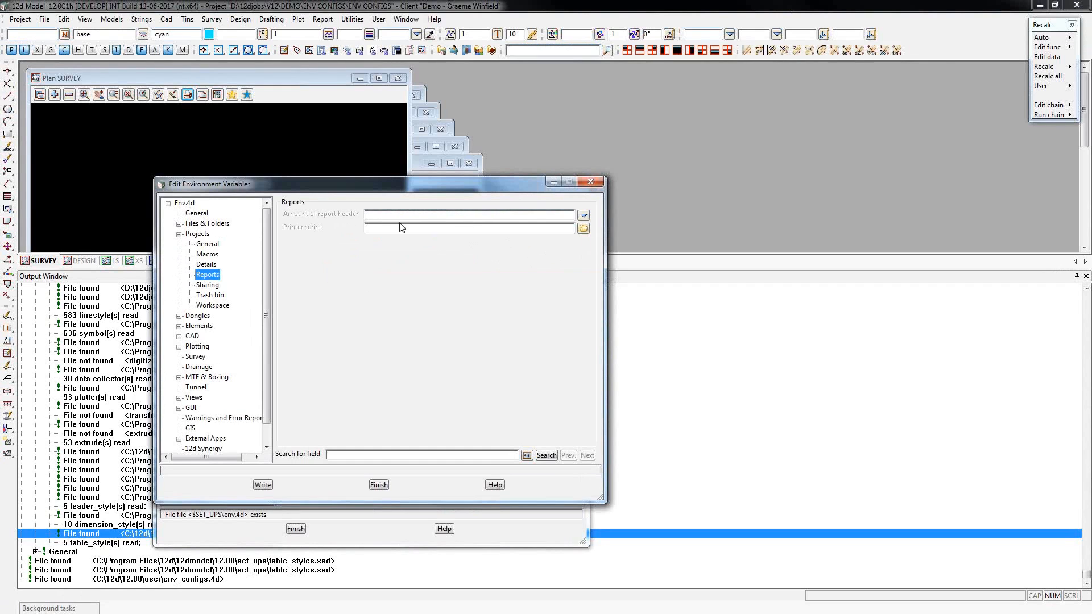
{"action": "left_click", "coordinate": [583, 218]}
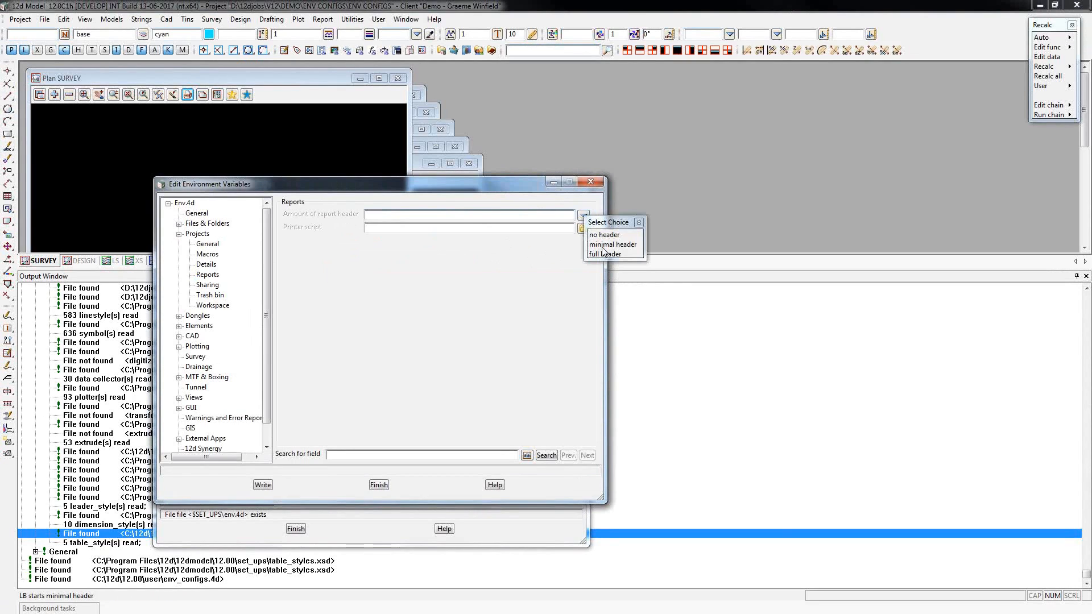
{"action": "left_click", "coordinate": [624, 246]}
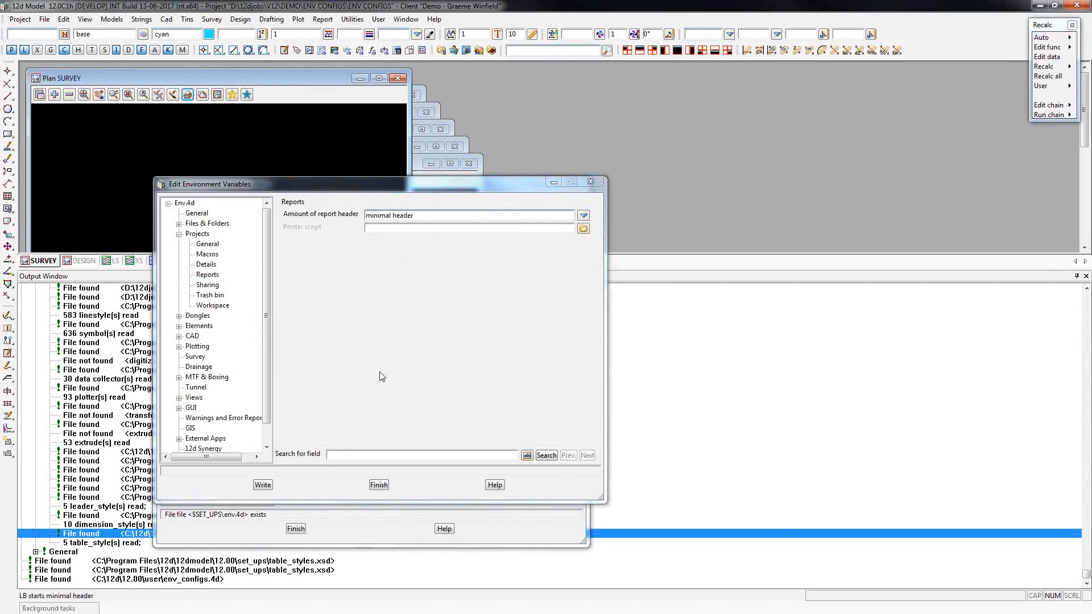
{"action": "left_click", "coordinate": [262, 484]}
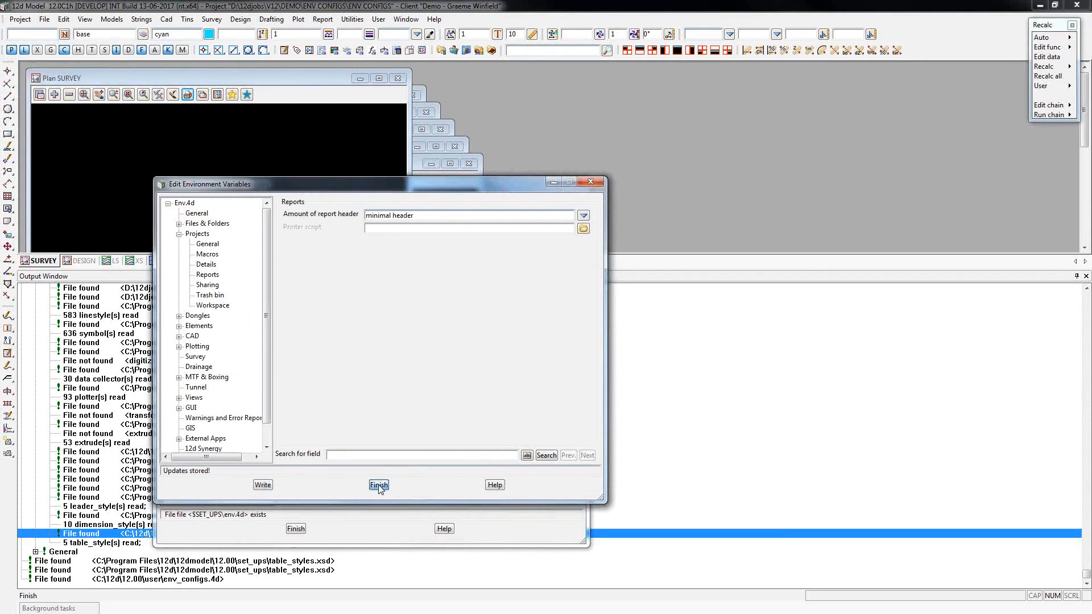
{"action": "left_click", "coordinate": [379, 485]}
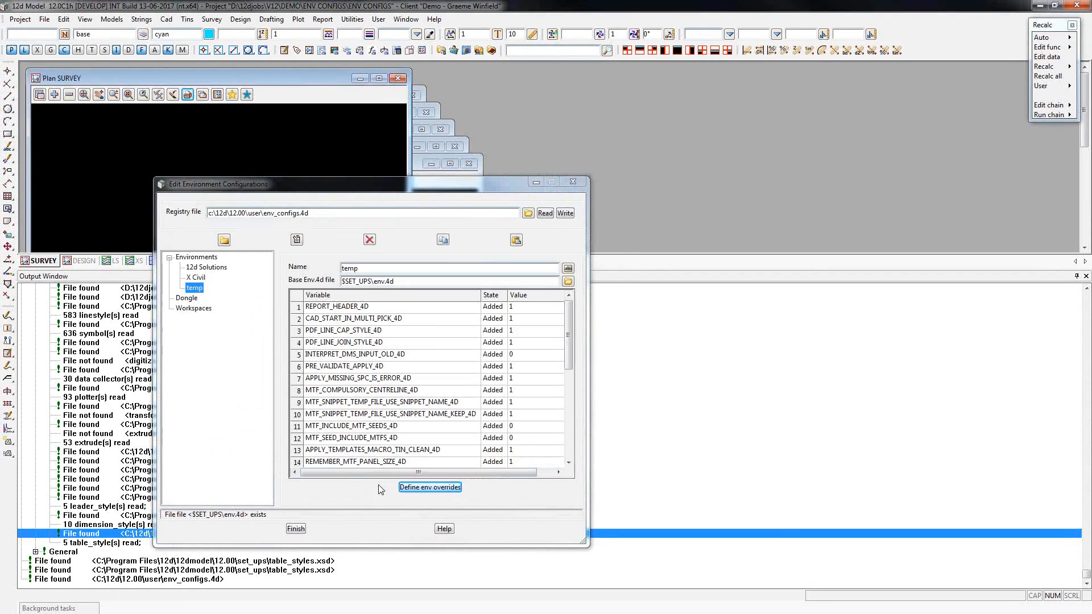
Copy the REPORT_HEADER_4D variable row from the temp environment into a new X Civil row and write the configuration.
{"action": "left_click", "coordinate": [299, 308]}
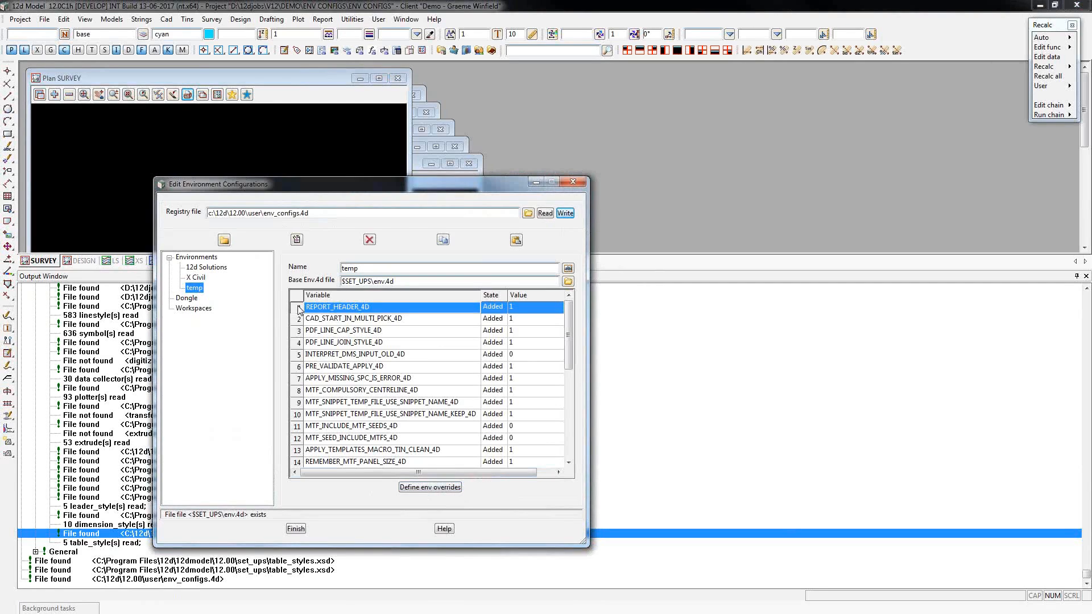
{"action": "left_click", "coordinate": [196, 277]}
{"action": "left_click", "coordinate": [336, 370]}
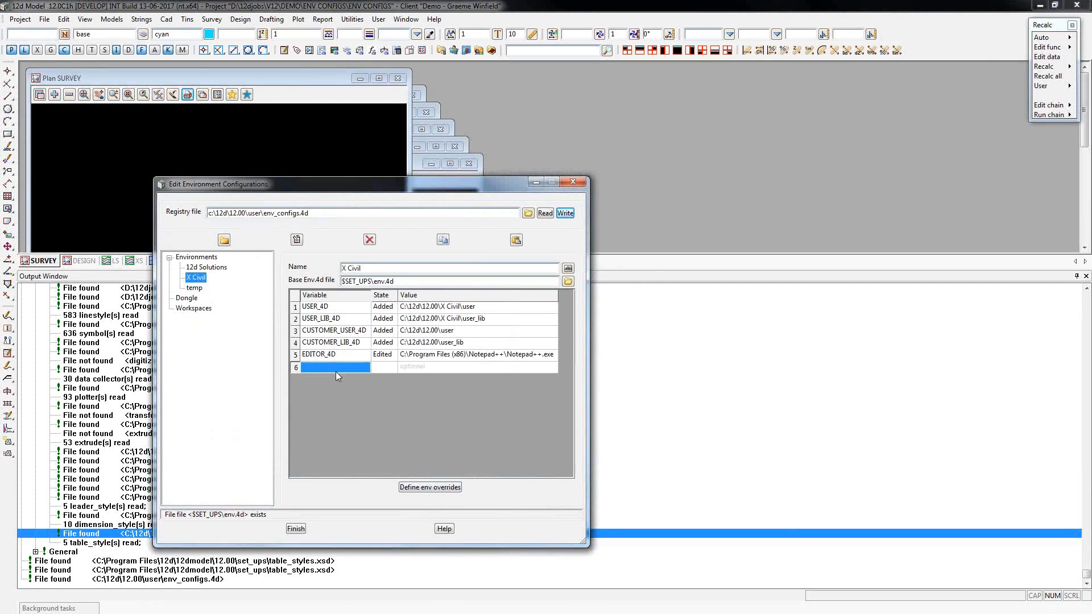
{"action": "type", "text": "REPORT_HEADER_4D\tAdded\t1"}
{"action": "left_click", "coordinate": [565, 214]}
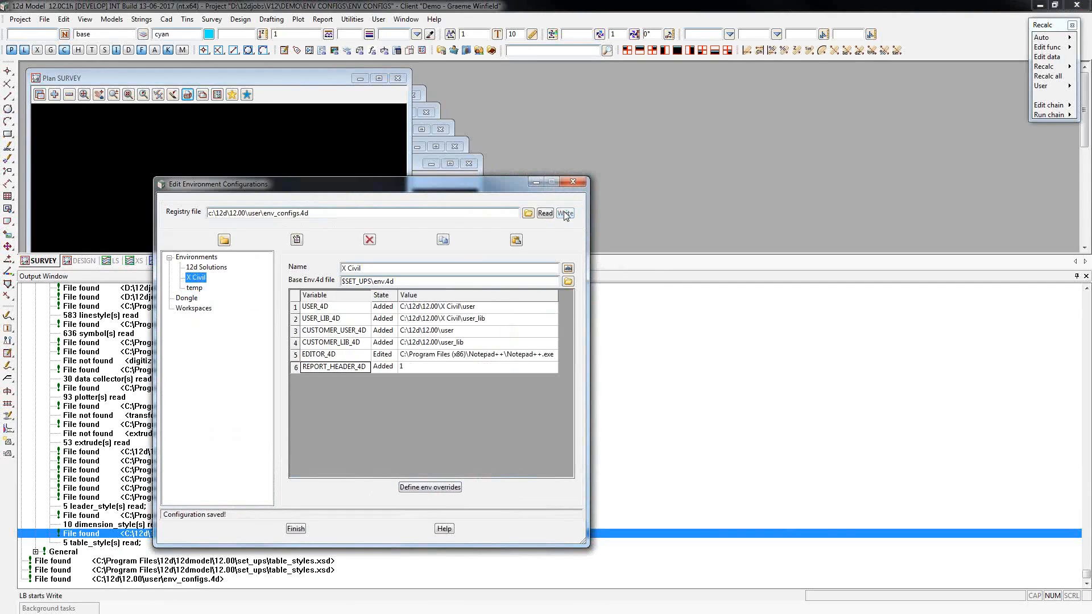
{"action": "left_click", "coordinate": [195, 288]}
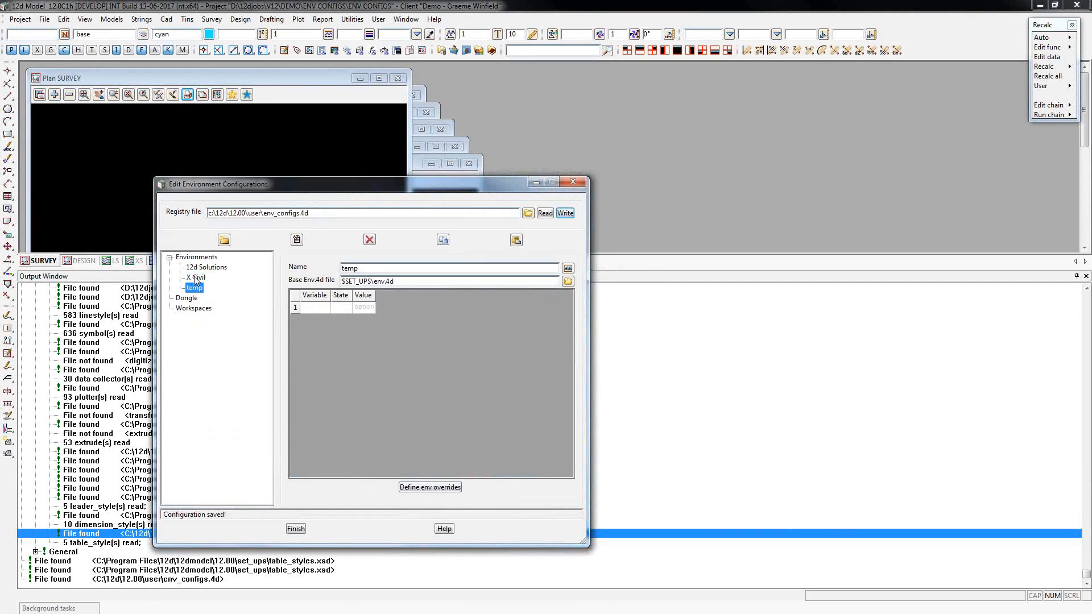
{"action": "left_click", "coordinate": [196, 278]}
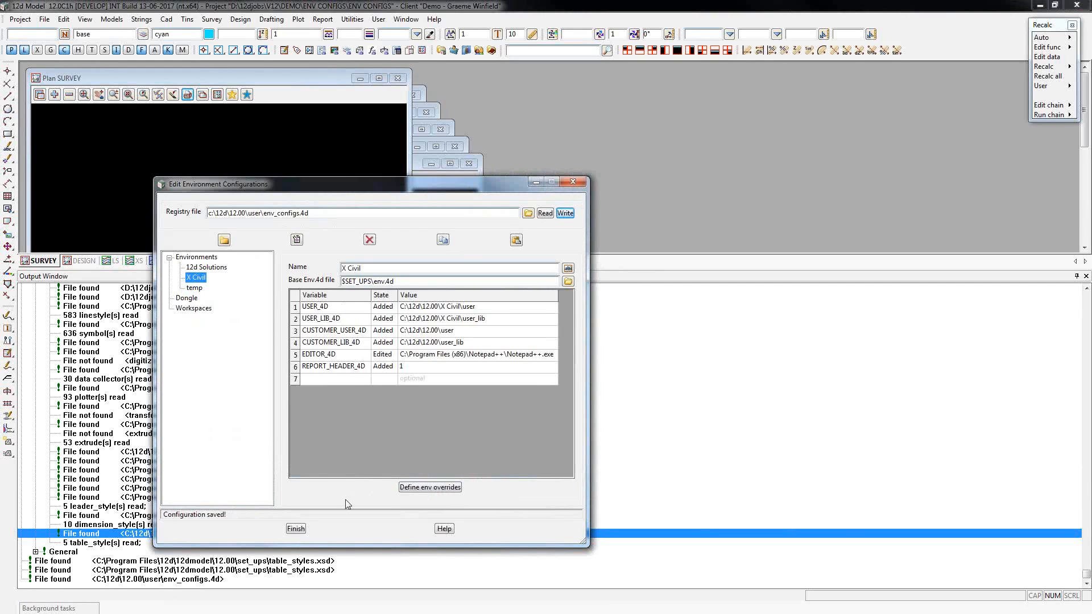
Close the environment configurations editor and restart the project.
{"action": "left_click", "coordinate": [295, 530]}
{"action": "left_click", "coordinate": [19, 21]}
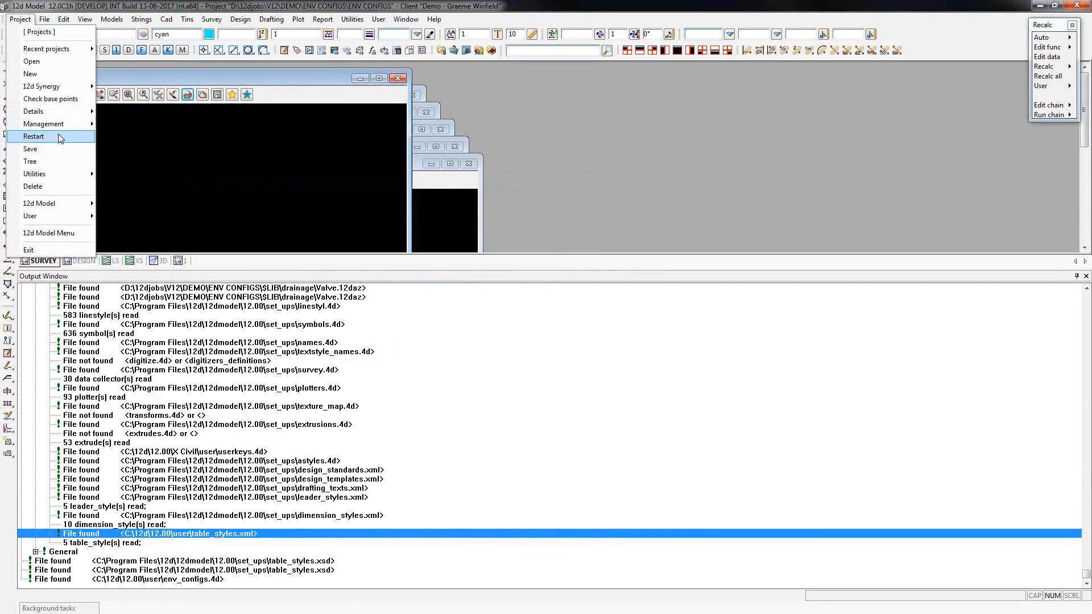
{"action": "left_click", "coordinate": [58, 136]}
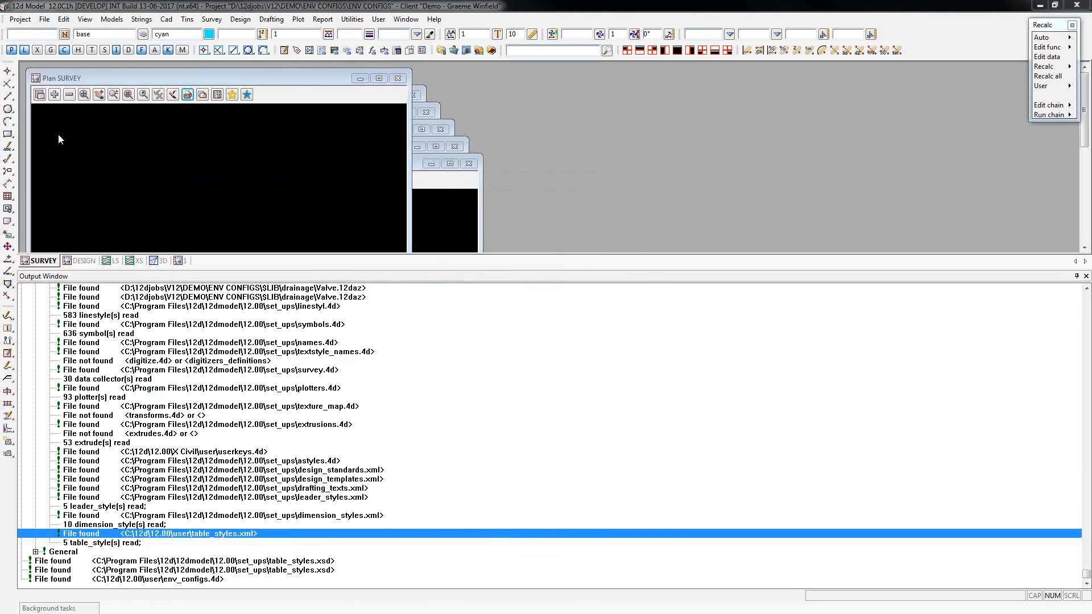
{"action": "left_click", "coordinate": [501, 338]}
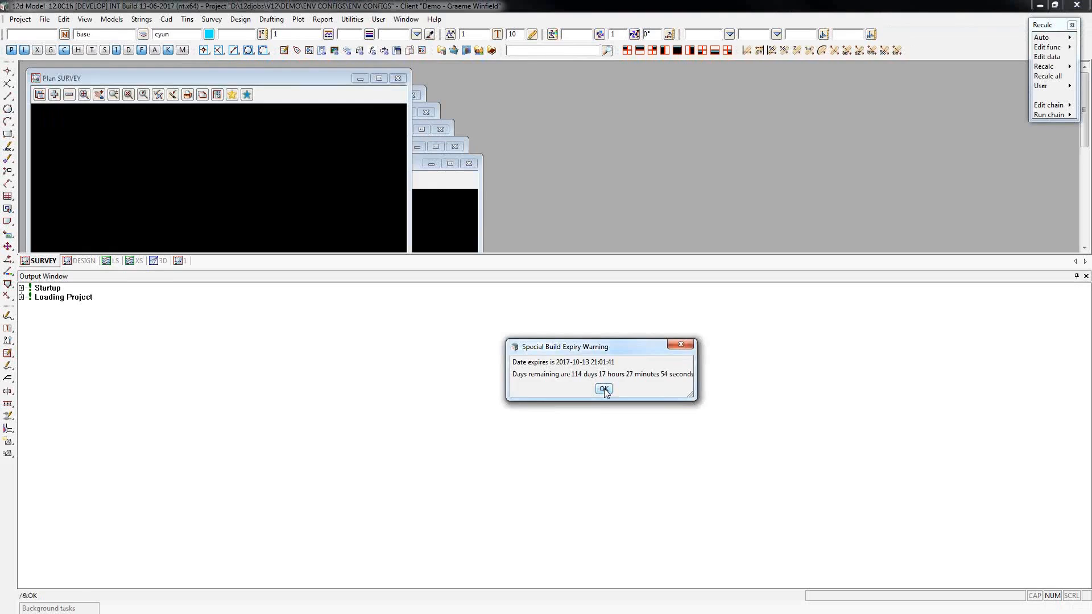
{"action": "left_click", "coordinate": [604, 389]}
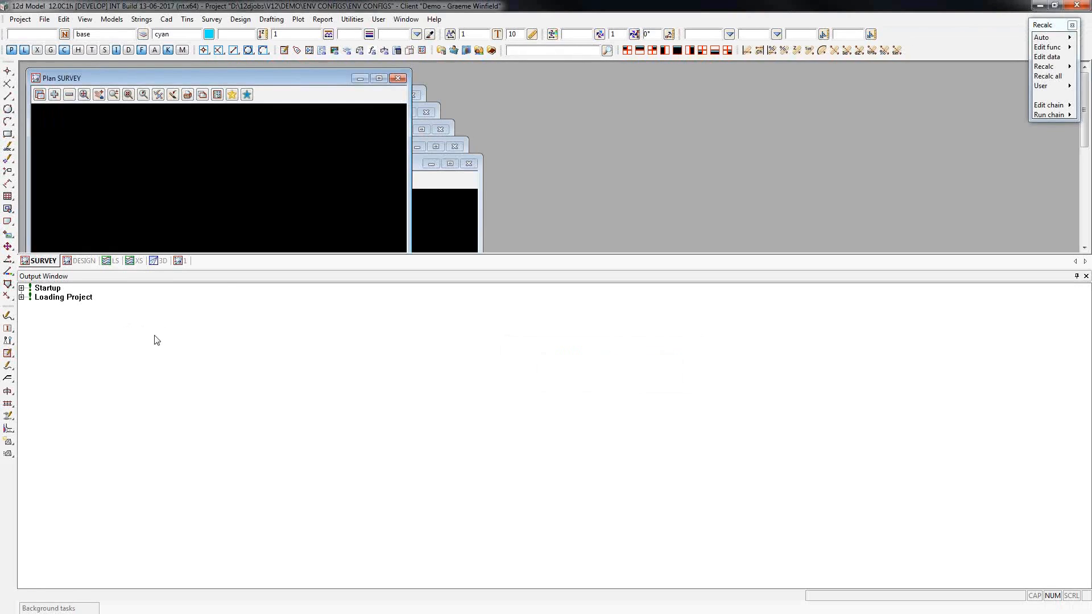
Start a string names report and set its data to check to the SURVEY view.
{"action": "left_click", "coordinate": [323, 19]}
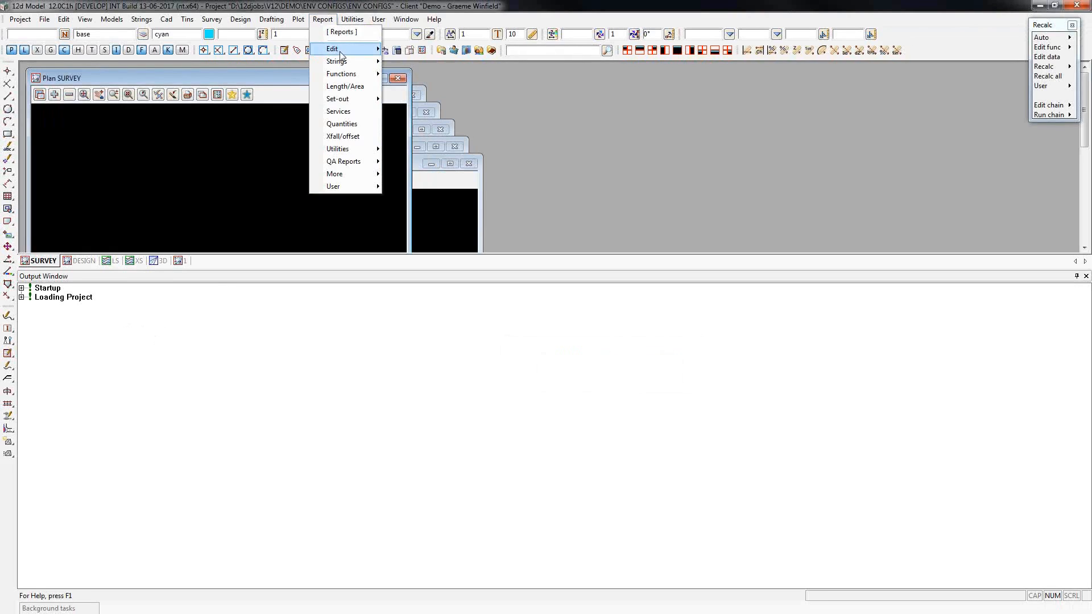
{"action": "mouse_move", "coordinate": [352, 63]}
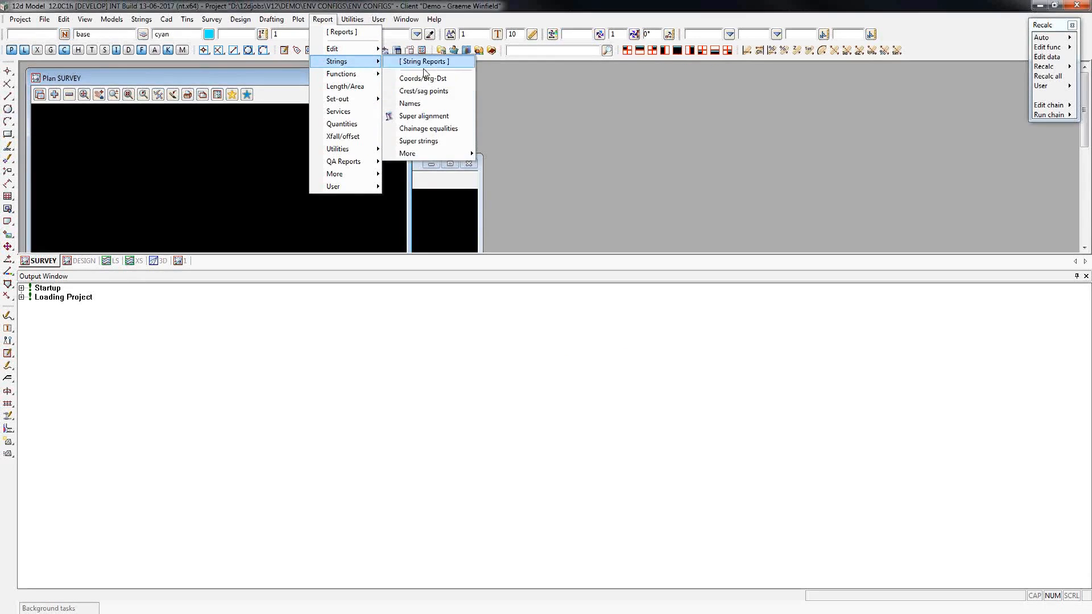
{"action": "left_click", "coordinate": [424, 64]}
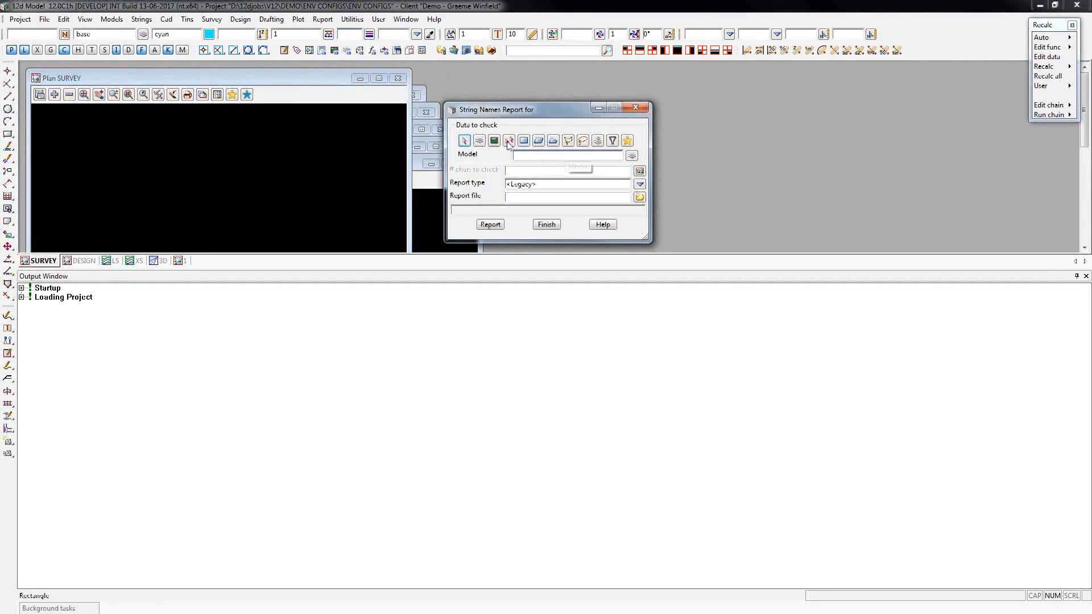
{"action": "left_click", "coordinate": [494, 141]}
{"action": "left_click", "coordinate": [632, 156]}
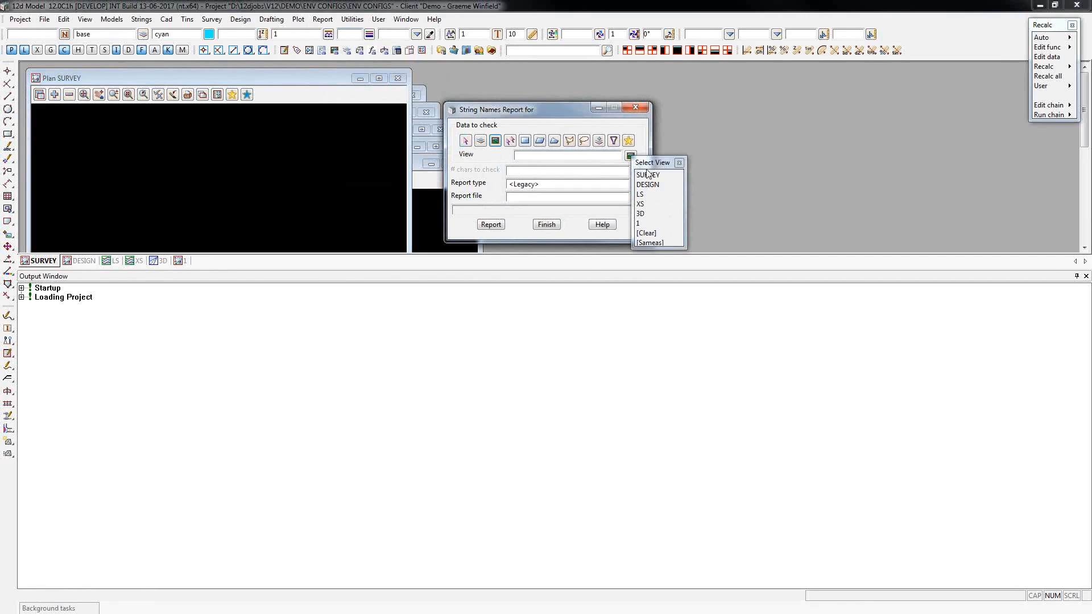
{"action": "left_click", "coordinate": [648, 164]}
Set the number of characters to check to 20, name the report file test2, and run the report.
{"action": "left_click", "coordinate": [573, 174]}
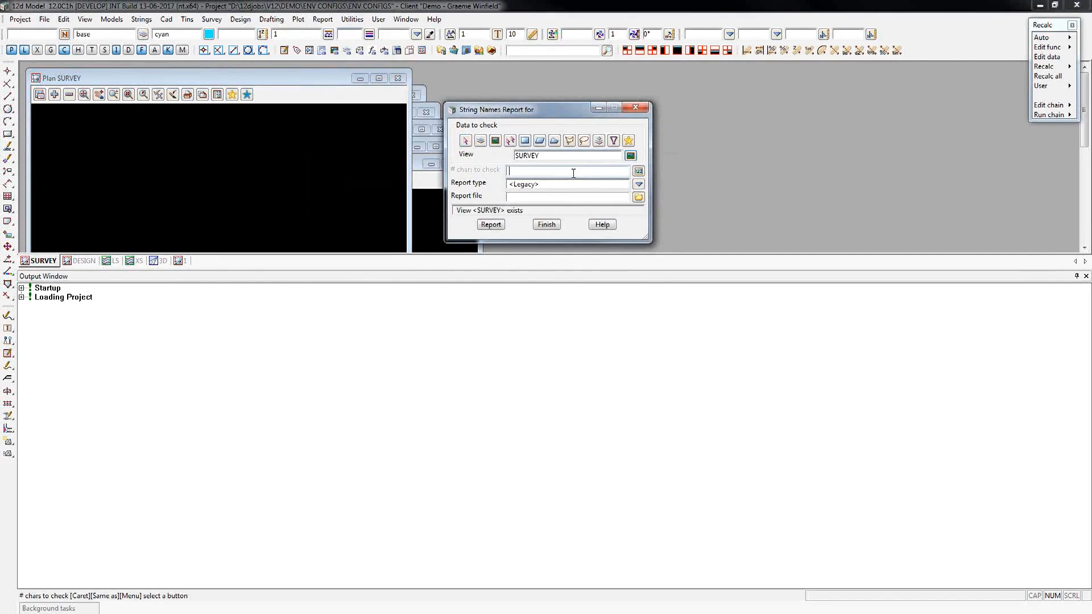
{"action": "type", "text": "20"}
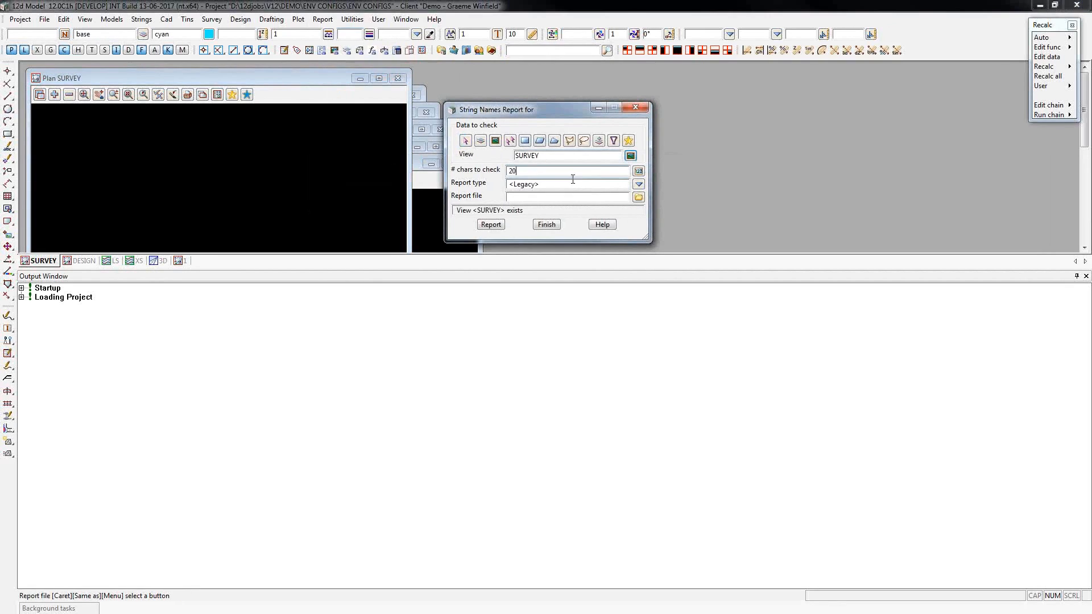
{"action": "left_click", "coordinate": [557, 197]}
{"action": "type", "text": "test2"}
{"action": "left_click", "coordinate": [492, 225]}
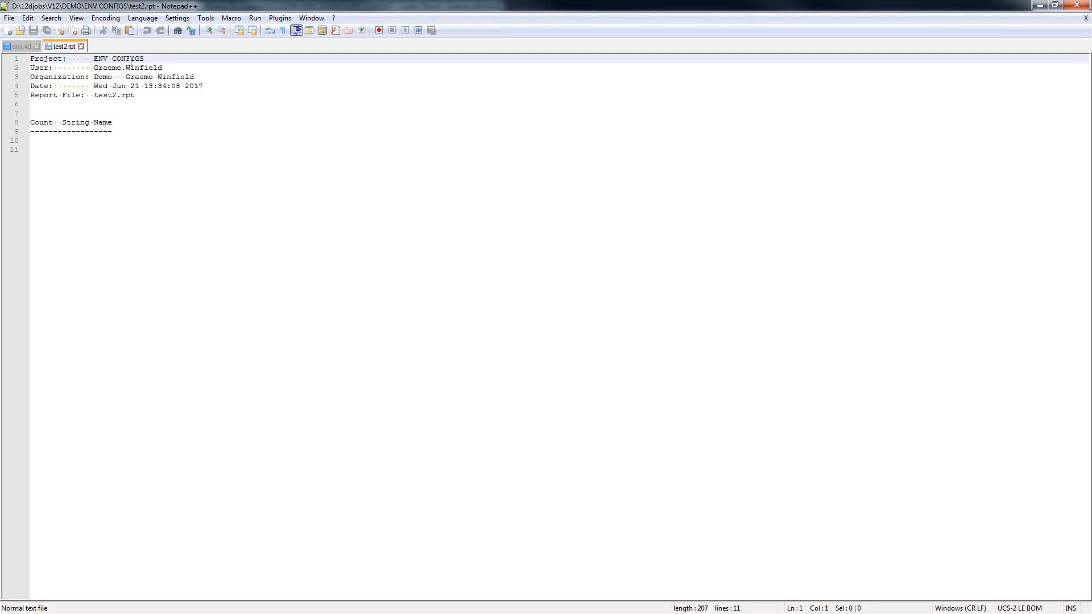
Examine the header of the test2.rpt report, and close the text editor and the string names report dialog.
{"action": "left_click_drag", "start_coordinate": [57, 65], "coordinate": [113, 123]}
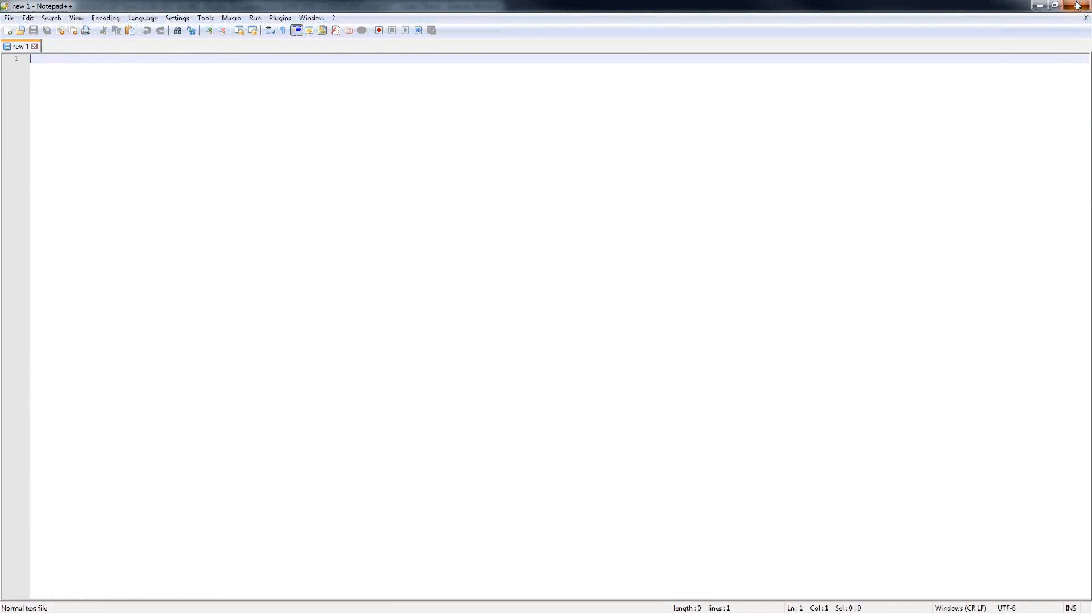
{"action": "left_click", "coordinate": [1077, 5]}
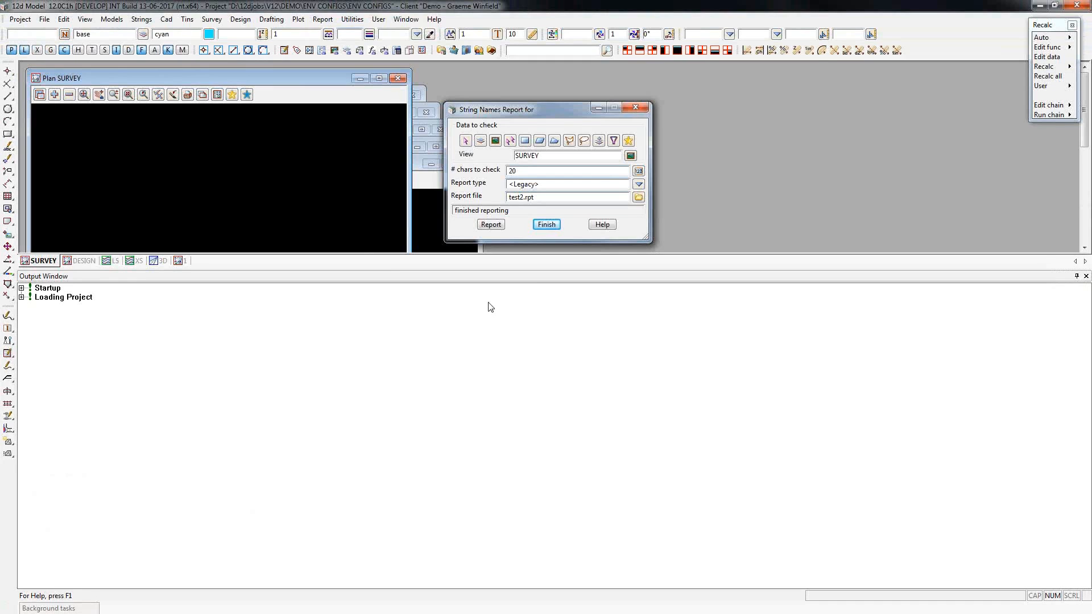
{"action": "left_click", "coordinate": [636, 107]}
Reopen the environment configurations editor and add a new entry under Dongle.
{"action": "left_click", "coordinate": [20, 19]}
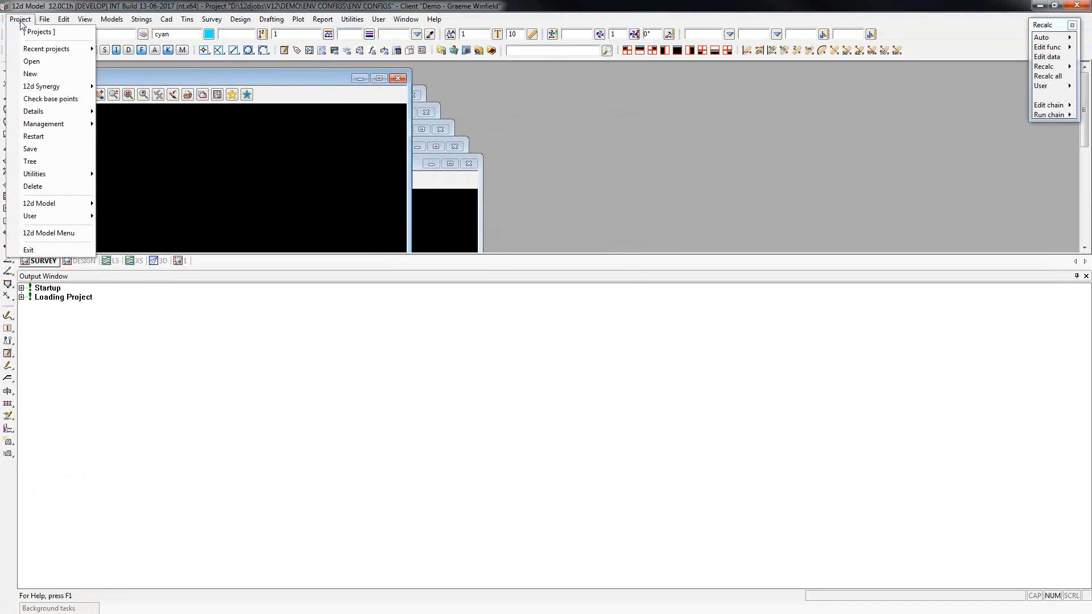
{"action": "mouse_move", "coordinate": [64, 123]}
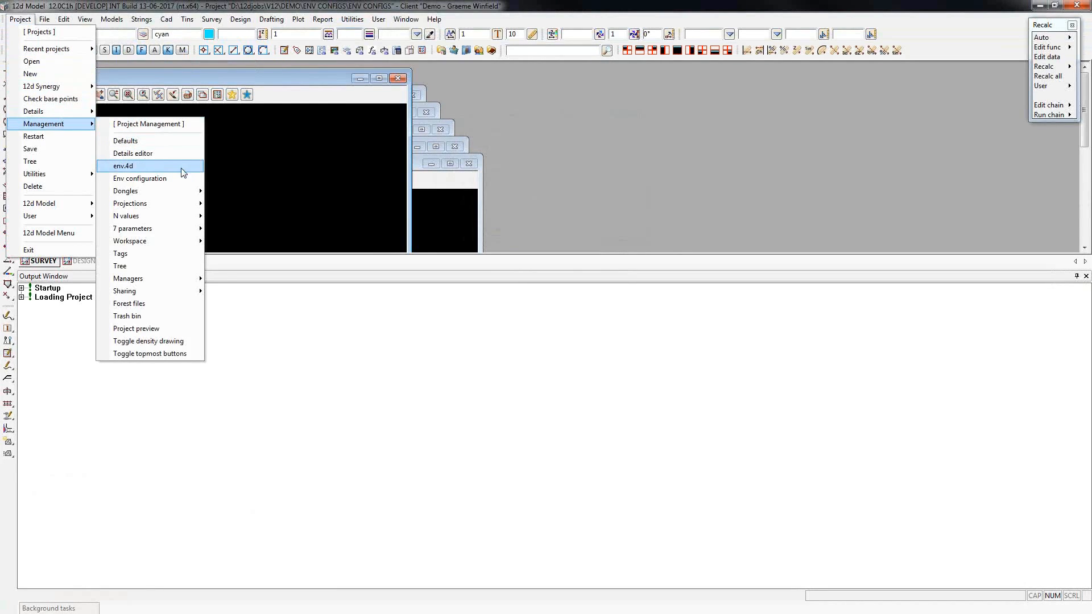
{"action": "left_click", "coordinate": [184, 179]}
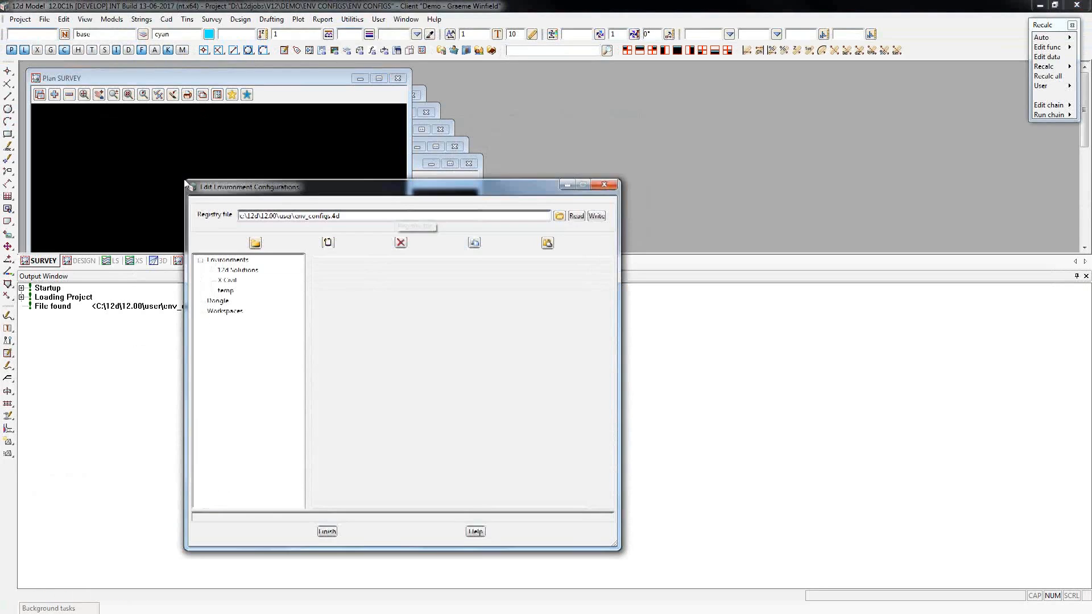
{"action": "left_click", "coordinate": [221, 305]}
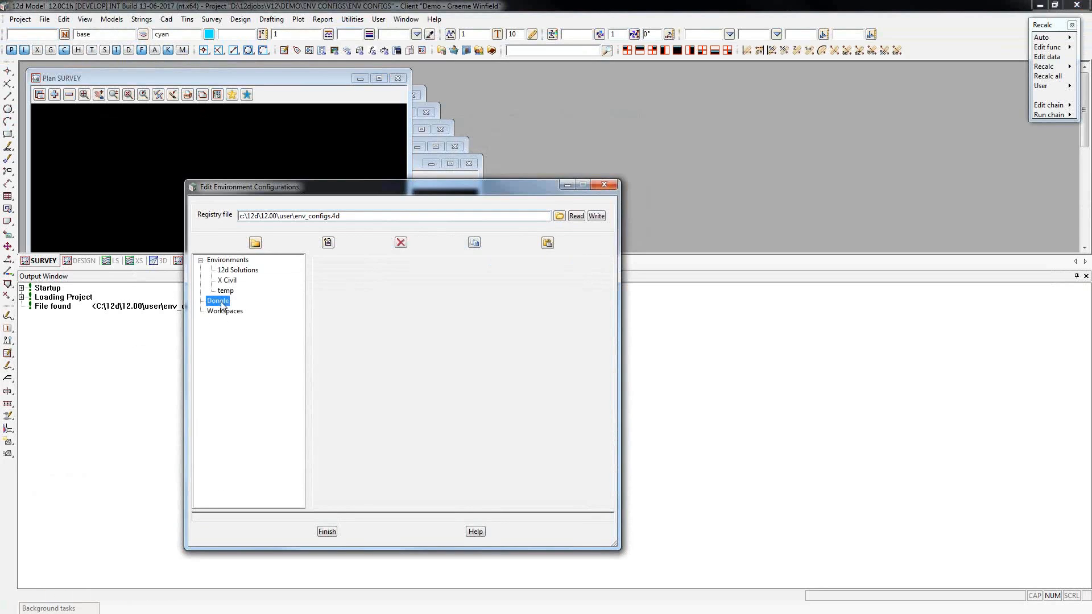
{"action": "left_click", "coordinate": [328, 244]}
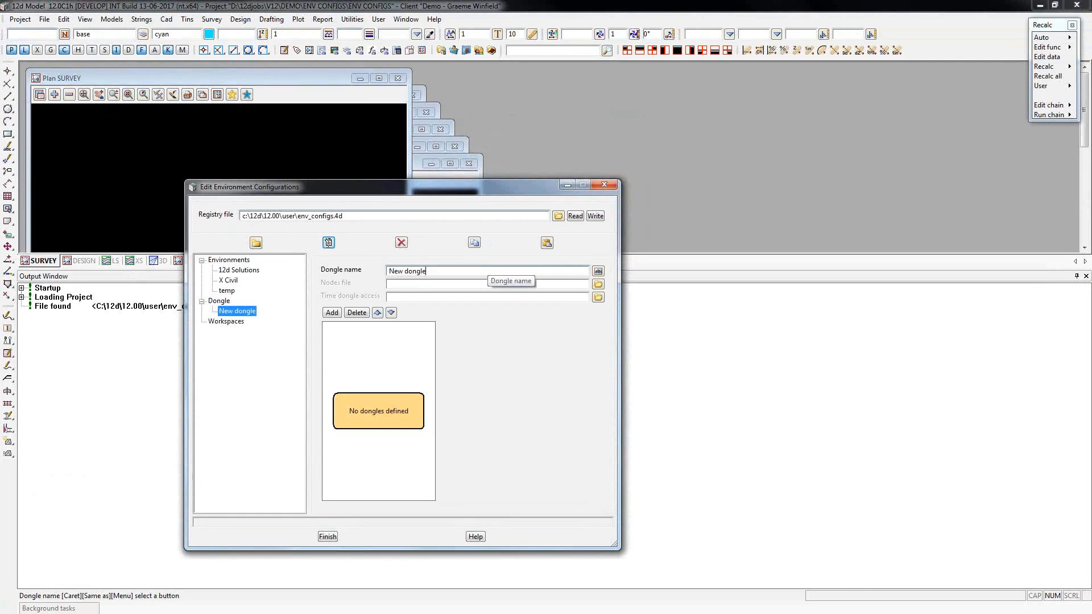
Name the new dongle entry Standalone and write the configuration.
{"action": "left_click_drag", "start_coordinate": [433, 273], "coordinate": [385, 271]}
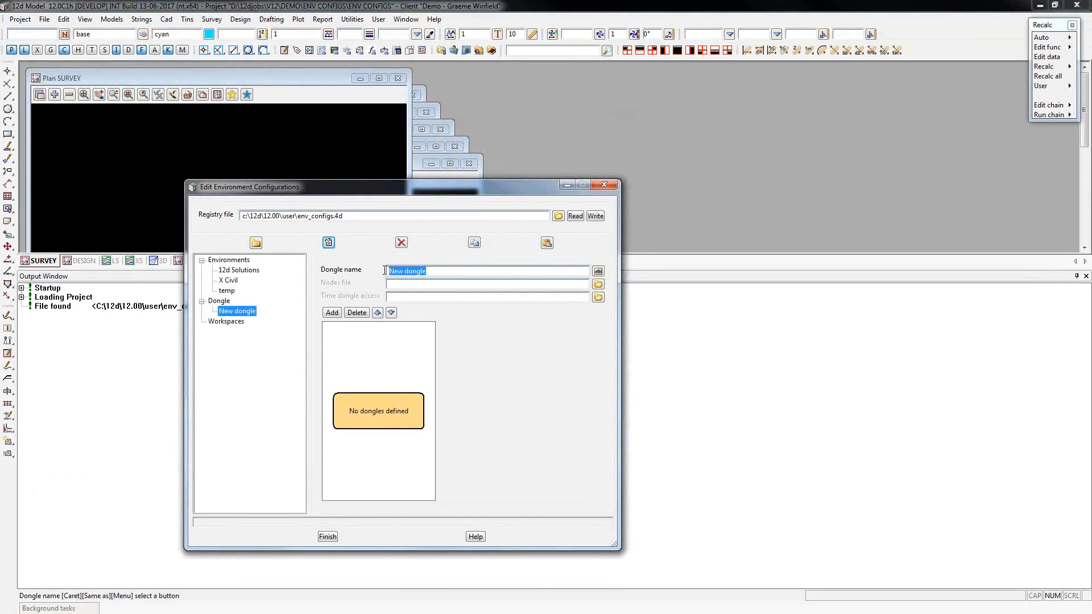
{"action": "type", "text": "S"}
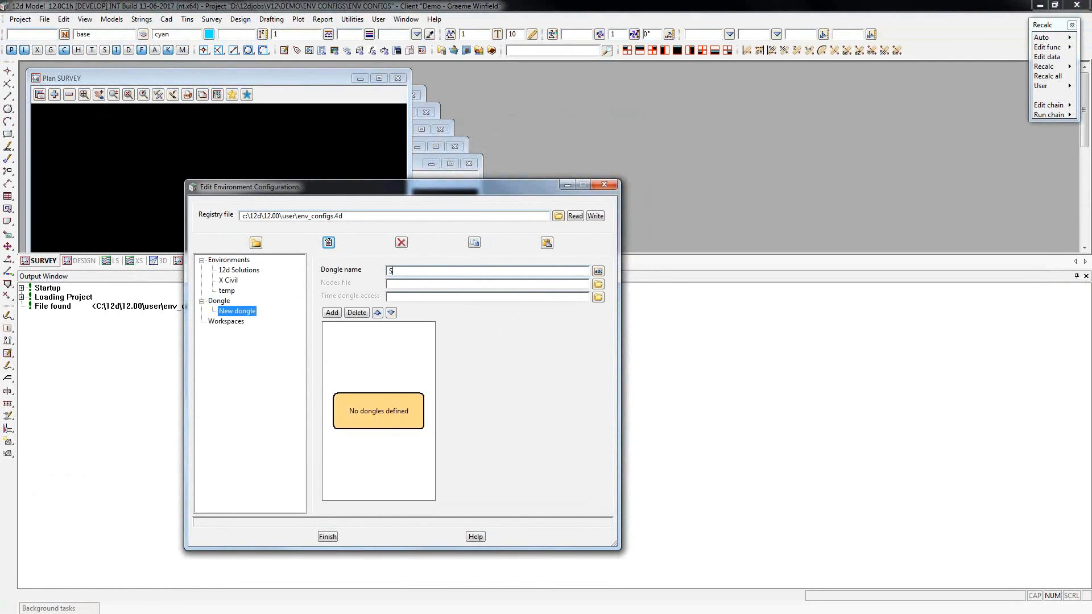
{"action": "type", "text": "tandalone"}
{"action": "left_click", "coordinate": [403, 285]}
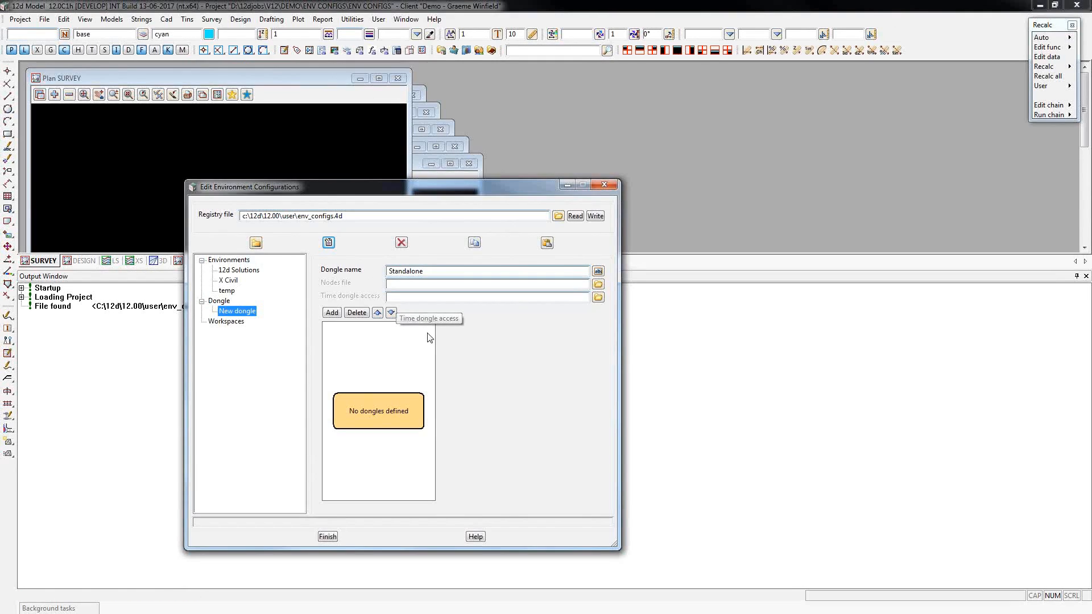
{"action": "left_click", "coordinate": [595, 216]}
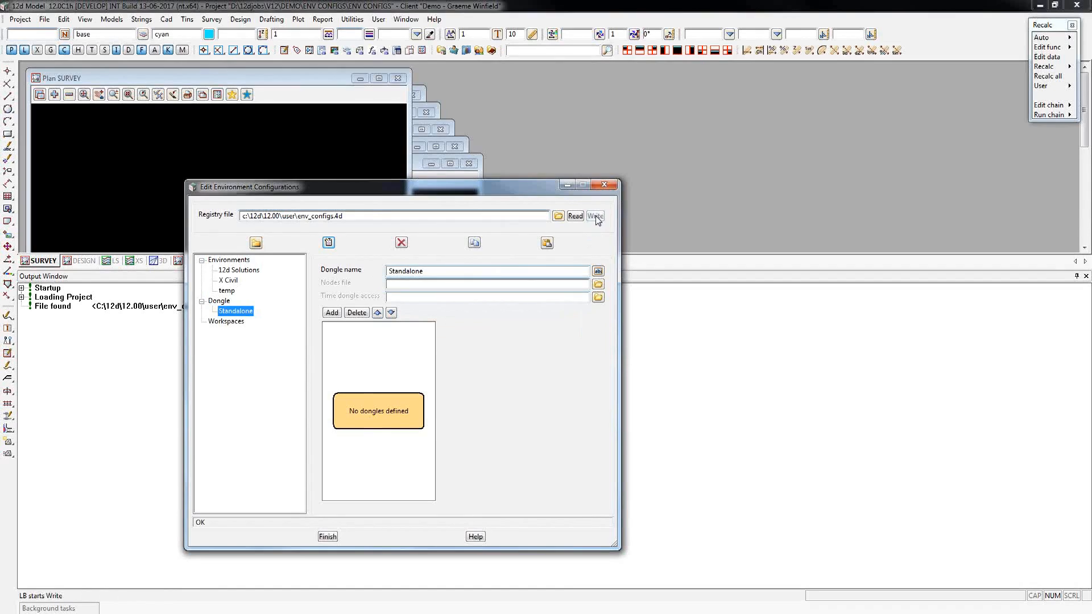
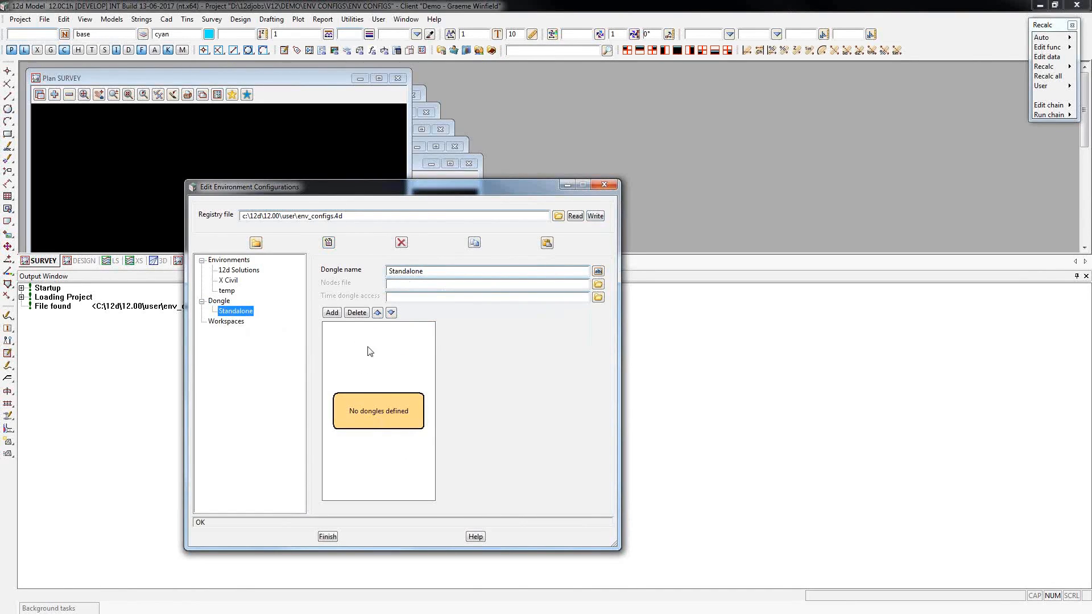
Add a Wibu - local and auto local dongle to Standalone, name it Wibu - Local and Auto Local, and write the configuration.
{"action": "left_click", "coordinate": [332, 313]}
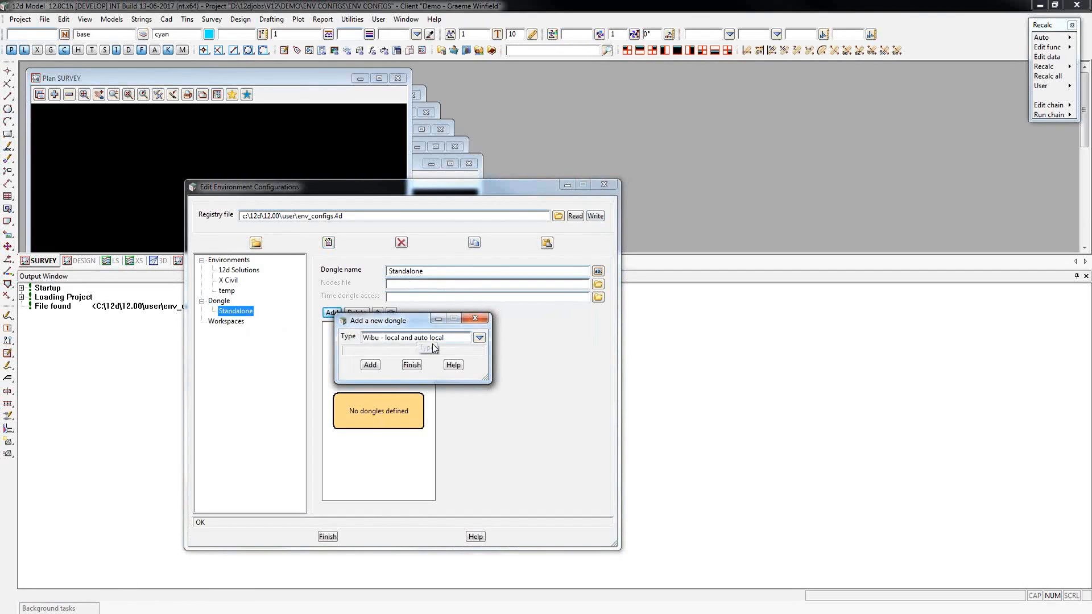
{"action": "left_click", "coordinate": [373, 367]}
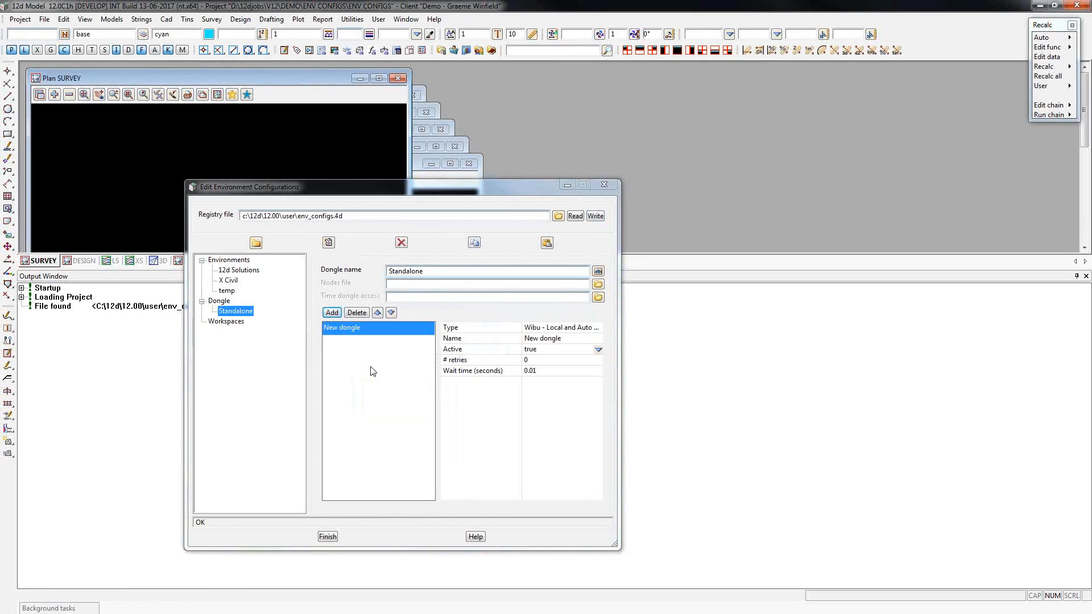
{"action": "left_click", "coordinate": [528, 328]}
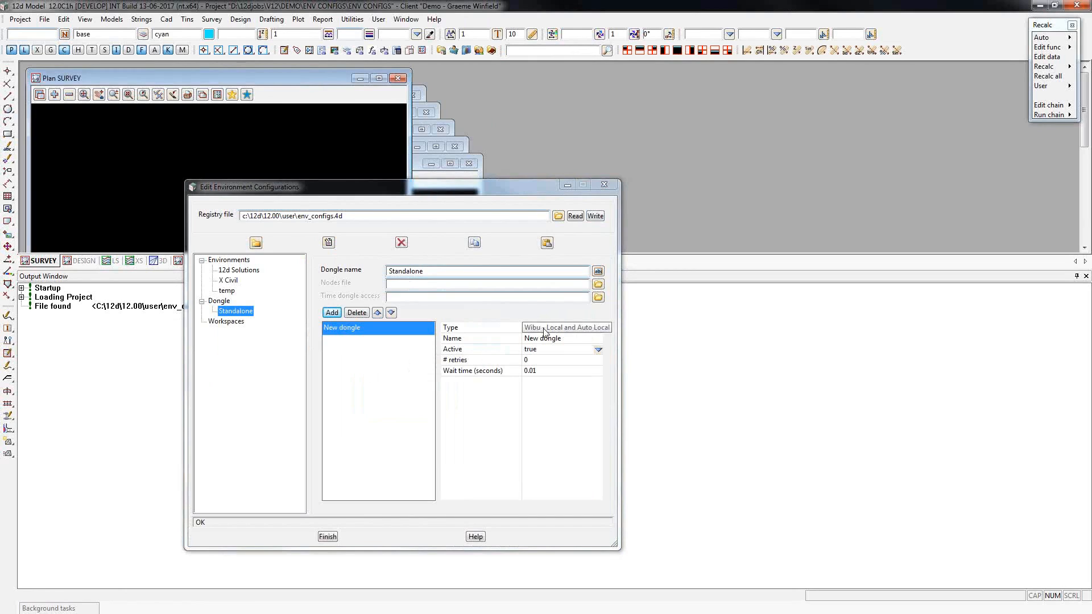
{"action": "left_click_drag", "start_coordinate": [528, 328], "coordinate": [653, 322]}
{"action": "key", "text": "ctrl+c"}
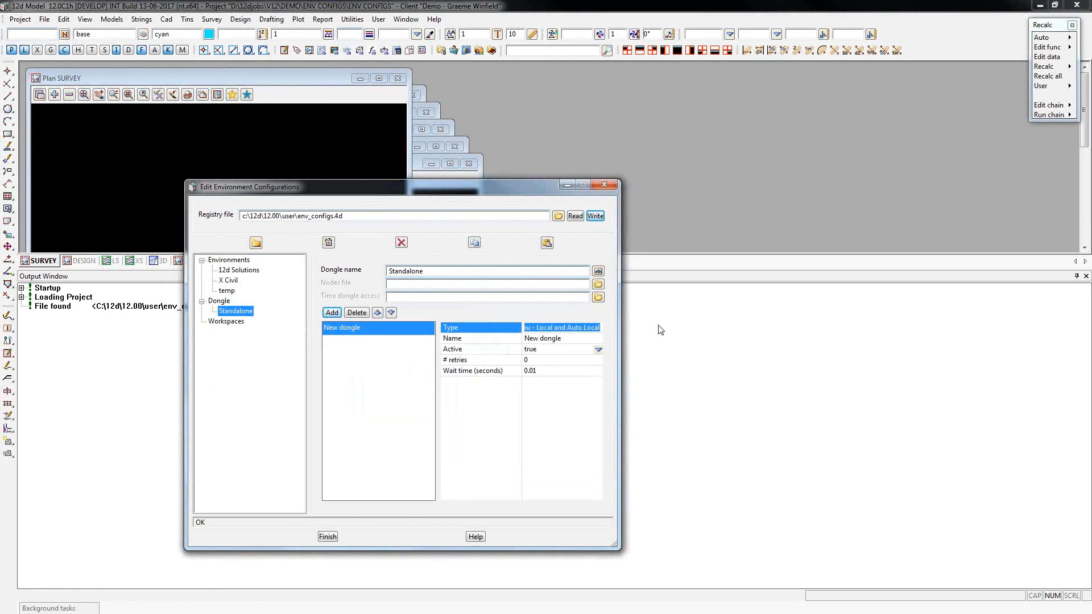
{"action": "left_click", "coordinate": [508, 338]}
{"action": "key", "text": "ctrl+v"}
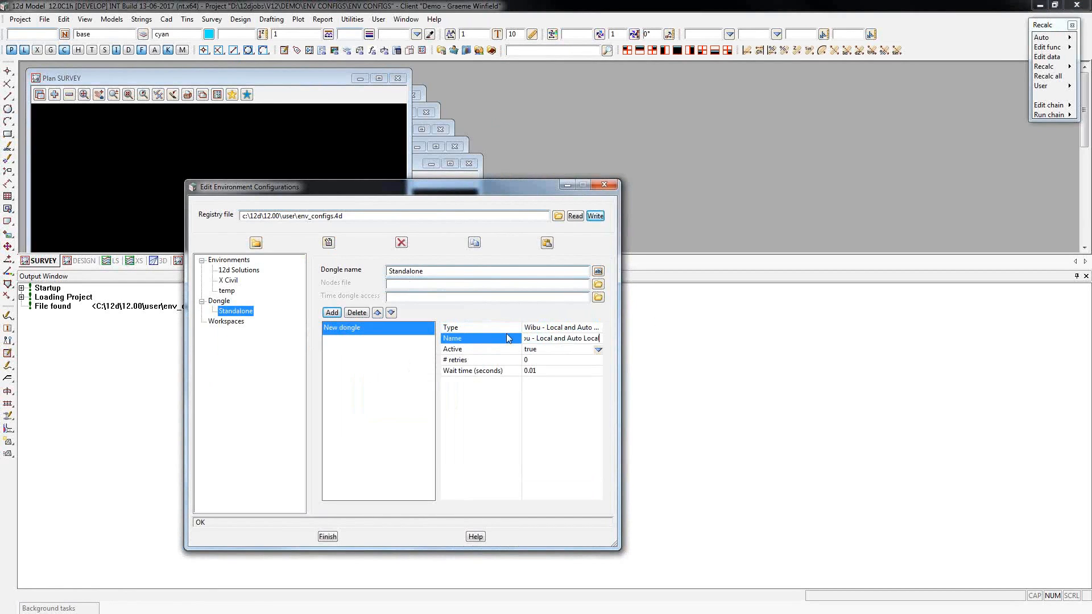
{"action": "left_click", "coordinate": [593, 217]}
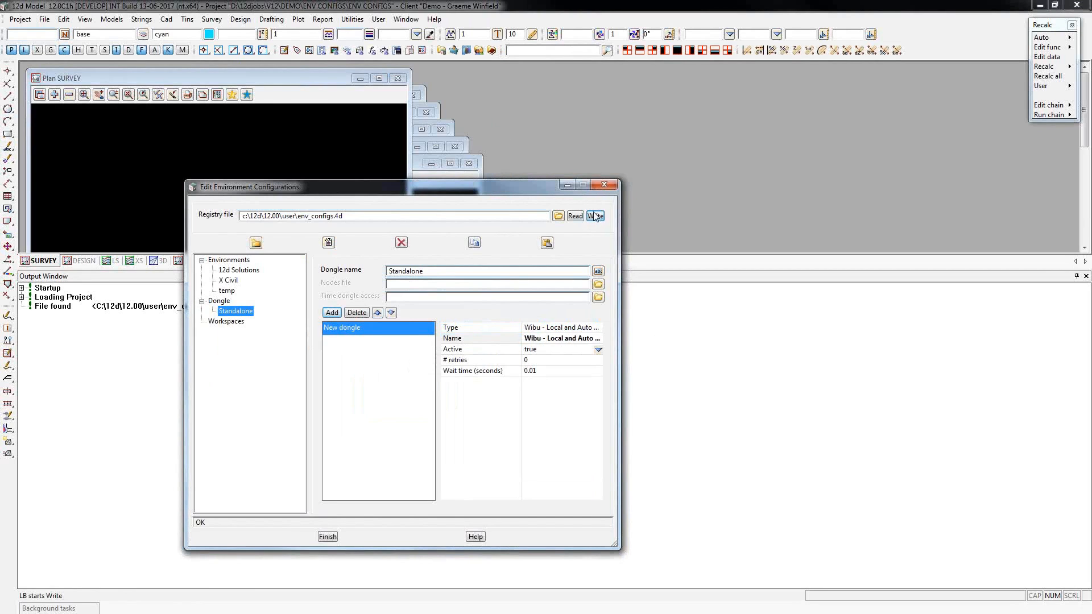
Try to add a Codemeter - local dongle named Codemeter - Local to the Standalone configuration, and delete that entry.
{"action": "left_click", "coordinate": [332, 313]}
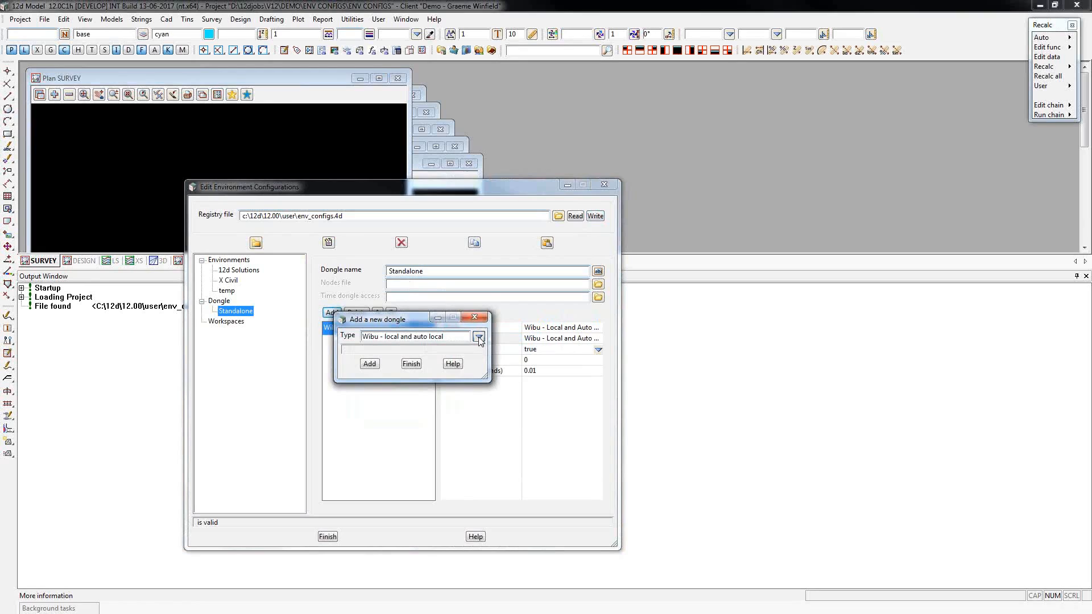
{"action": "left_click", "coordinate": [479, 338]}
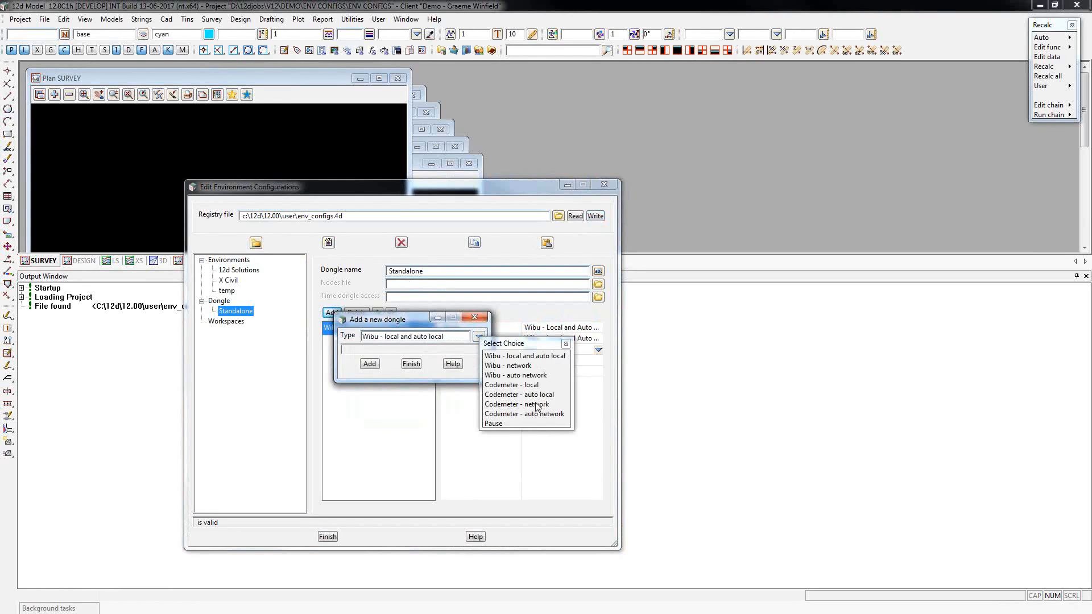
{"action": "left_click", "coordinate": [526, 385]}
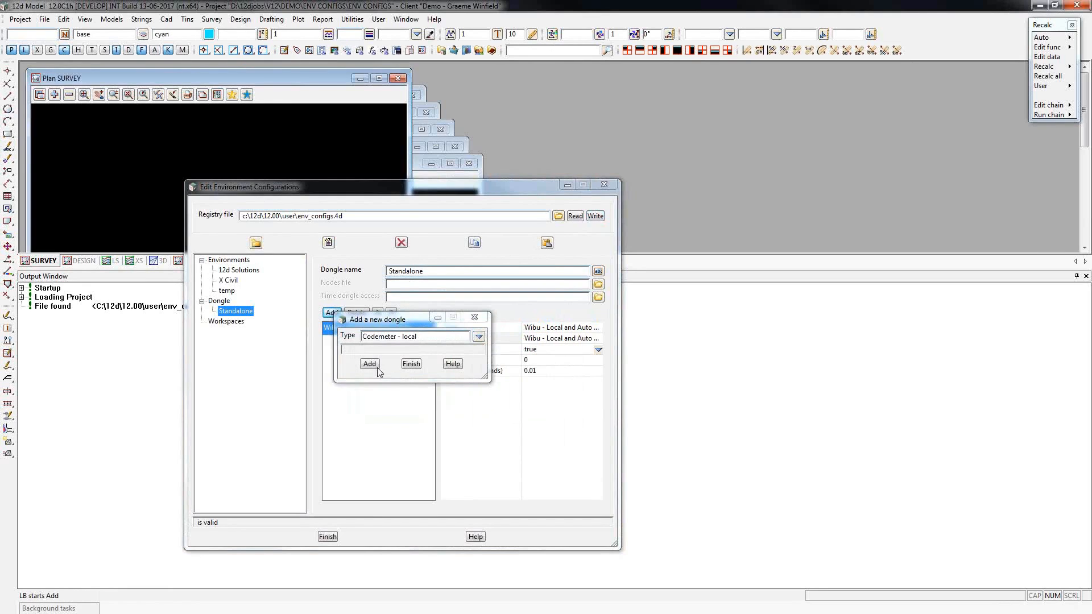
{"action": "left_click", "coordinate": [370, 364]}
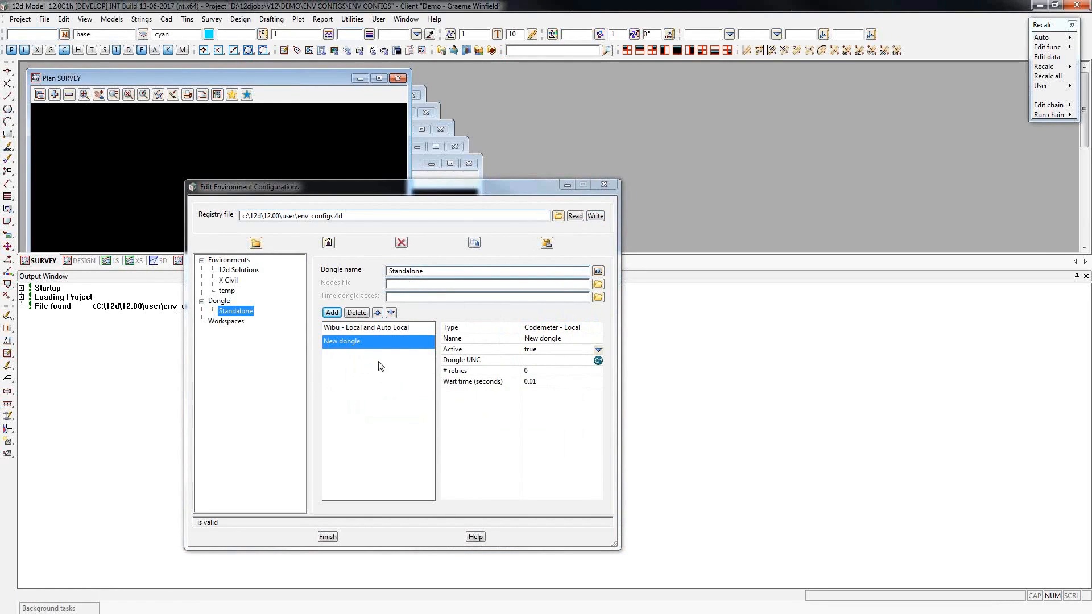
{"action": "left_click_drag", "start_coordinate": [585, 330], "coordinate": [496, 332]}
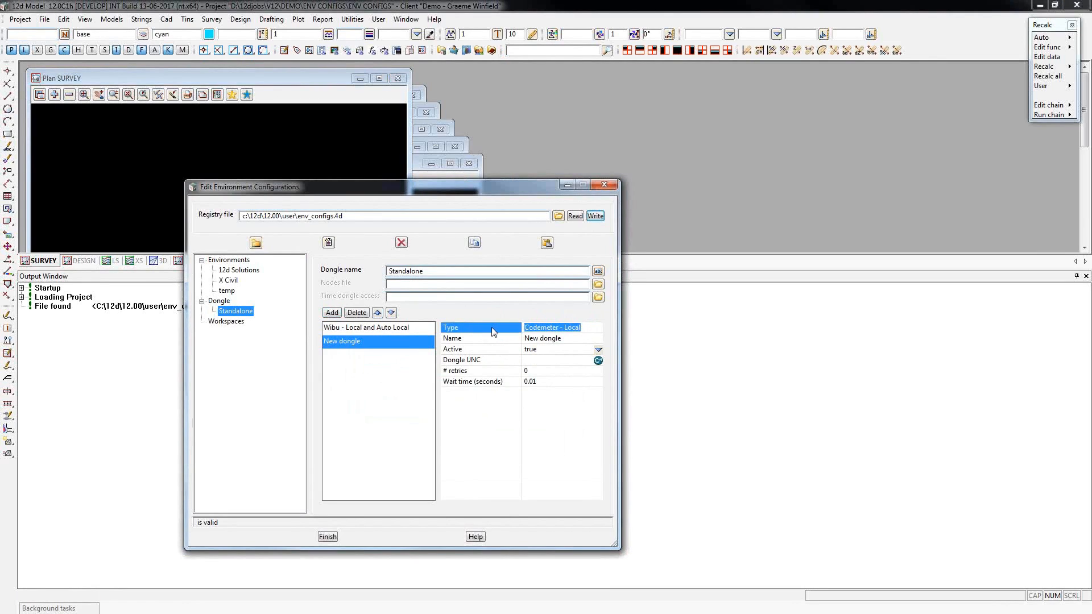
{"action": "left_click", "coordinate": [501, 342]}
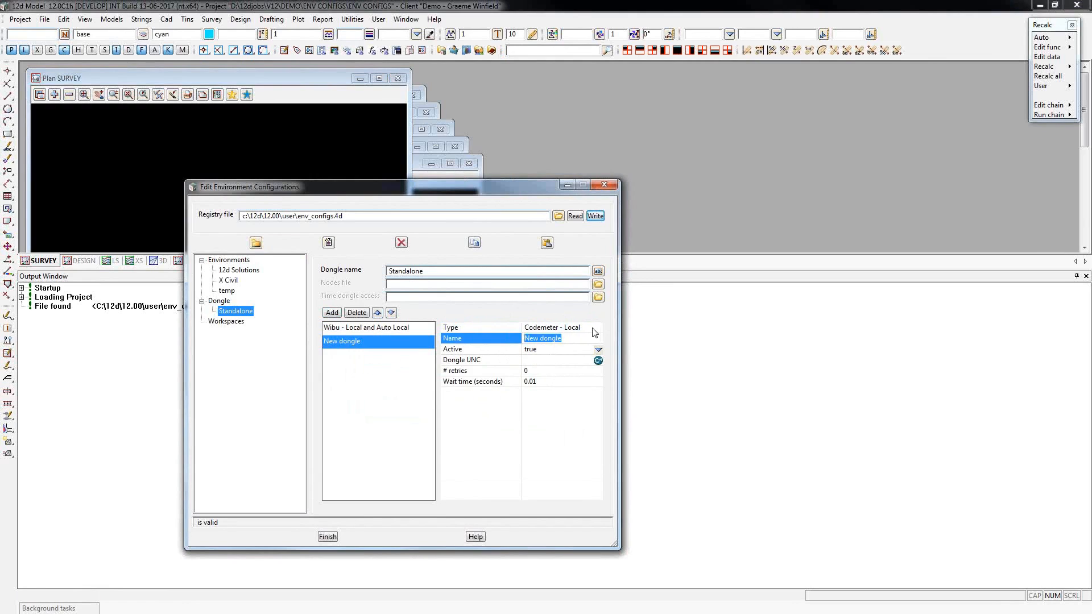
{"action": "left_click", "coordinate": [506, 330]}
{"action": "key", "text": "ctrl+c"}
{"action": "left_click", "coordinate": [510, 340]}
{"action": "key", "text": "ctrl+v"}
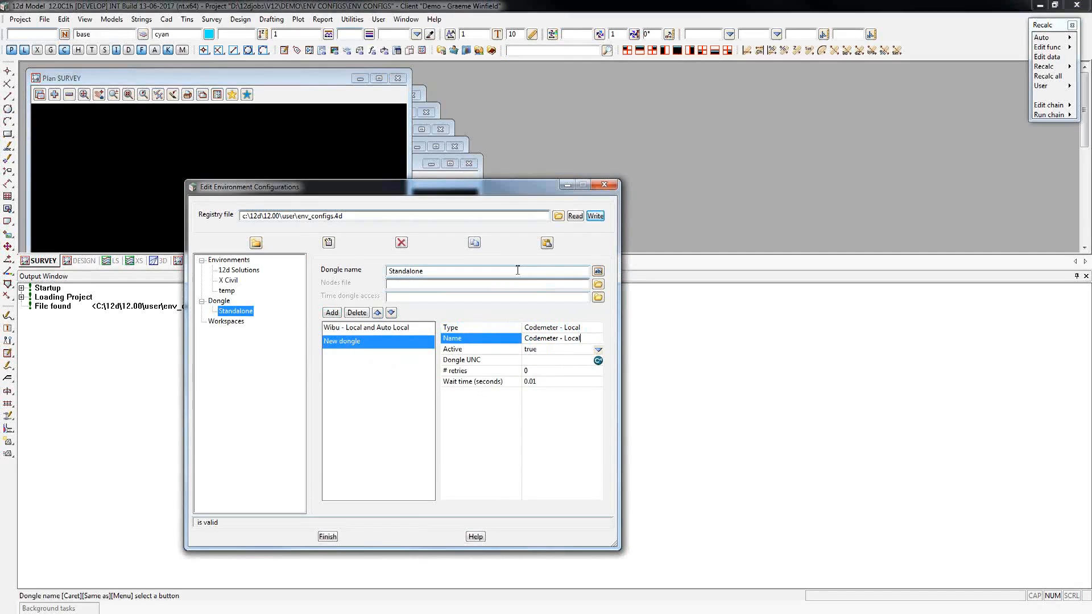
{"action": "left_click", "coordinate": [595, 217]}
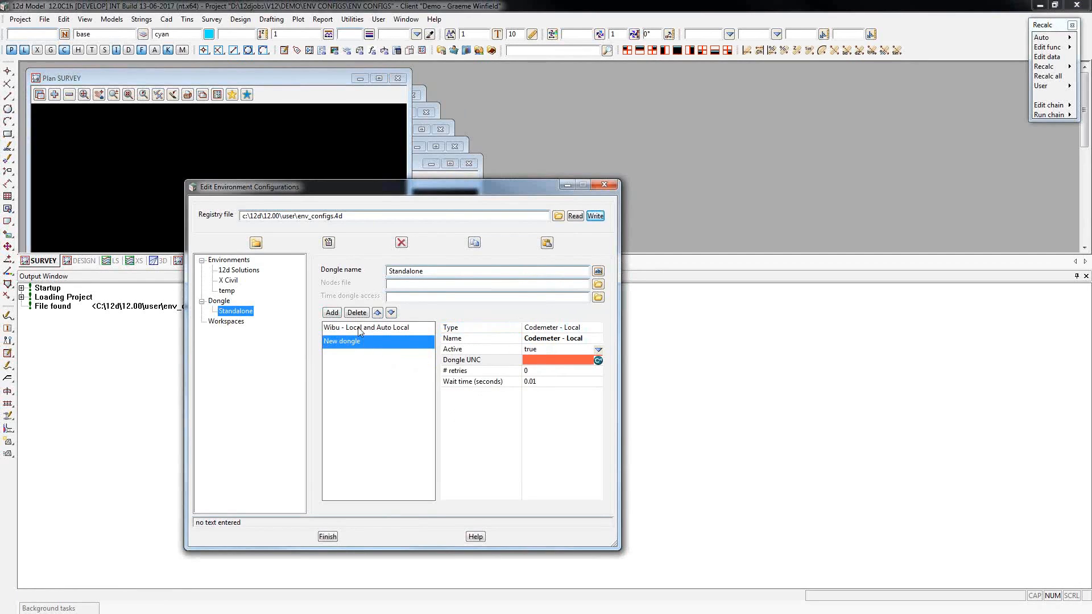
{"action": "left_click", "coordinate": [357, 313]}
Add a Codemeter - auto local dongle to Standalone, name it Codemeter - Auto Local, and write the configuration.
{"action": "left_click", "coordinate": [332, 312]}
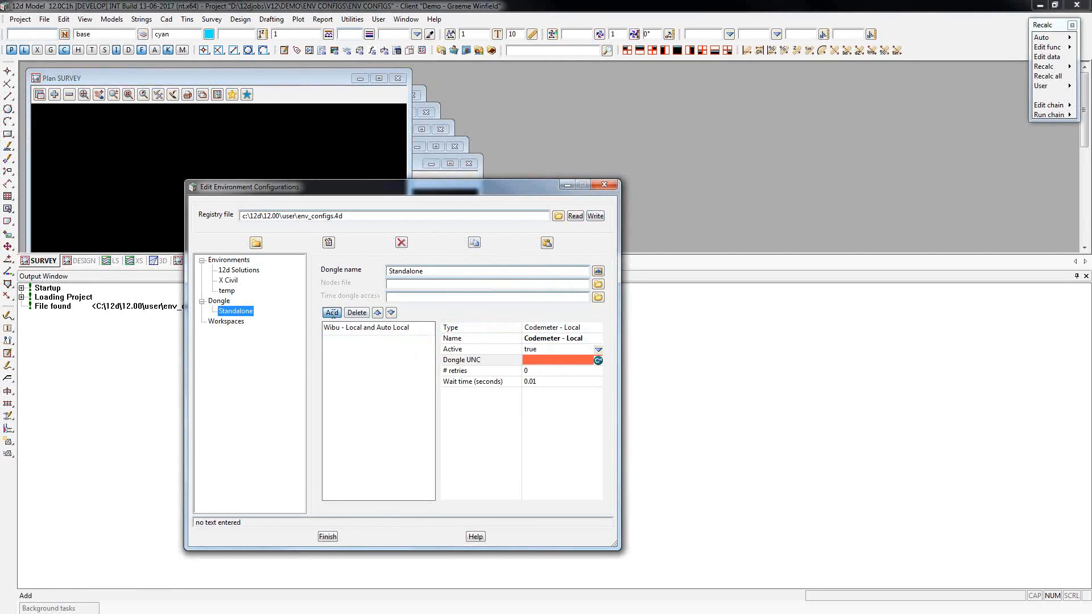
{"action": "left_click", "coordinate": [477, 340]}
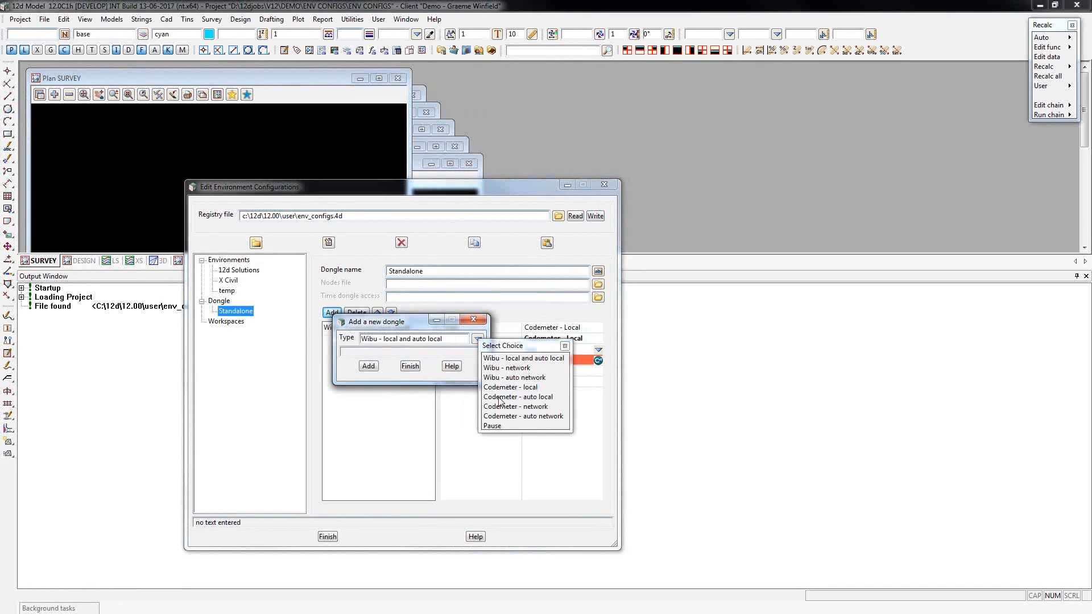
{"action": "left_click", "coordinate": [504, 397]}
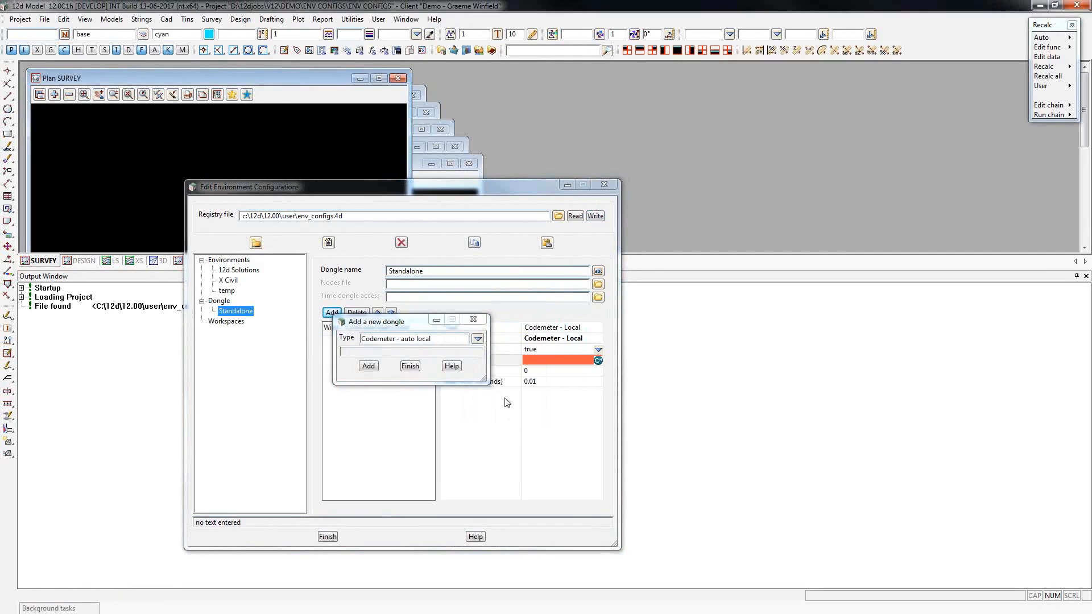
{"action": "left_click", "coordinate": [369, 366]}
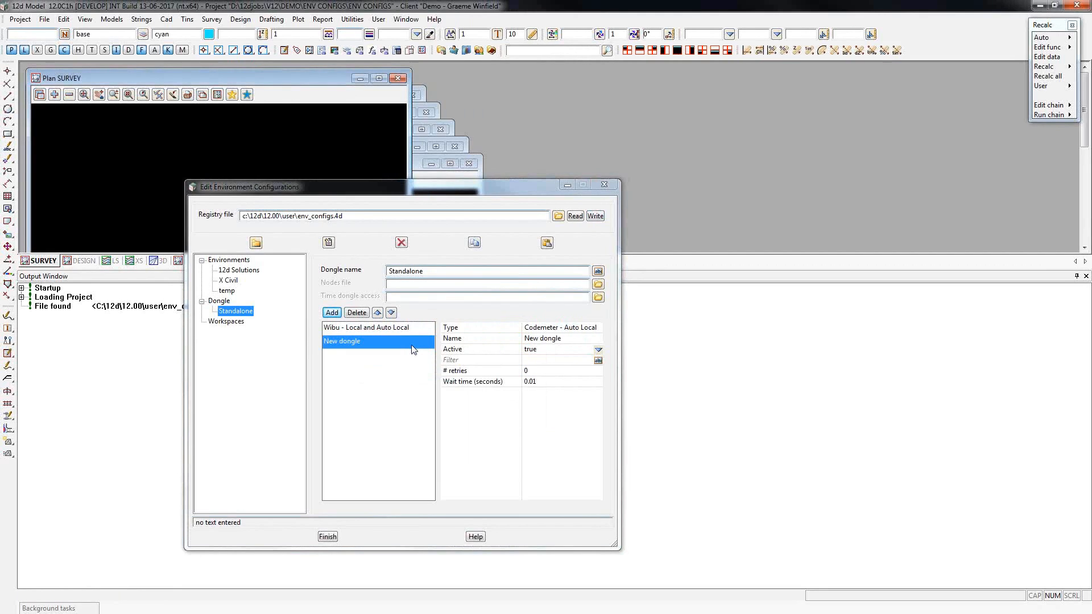
{"action": "left_click", "coordinate": [490, 327]}
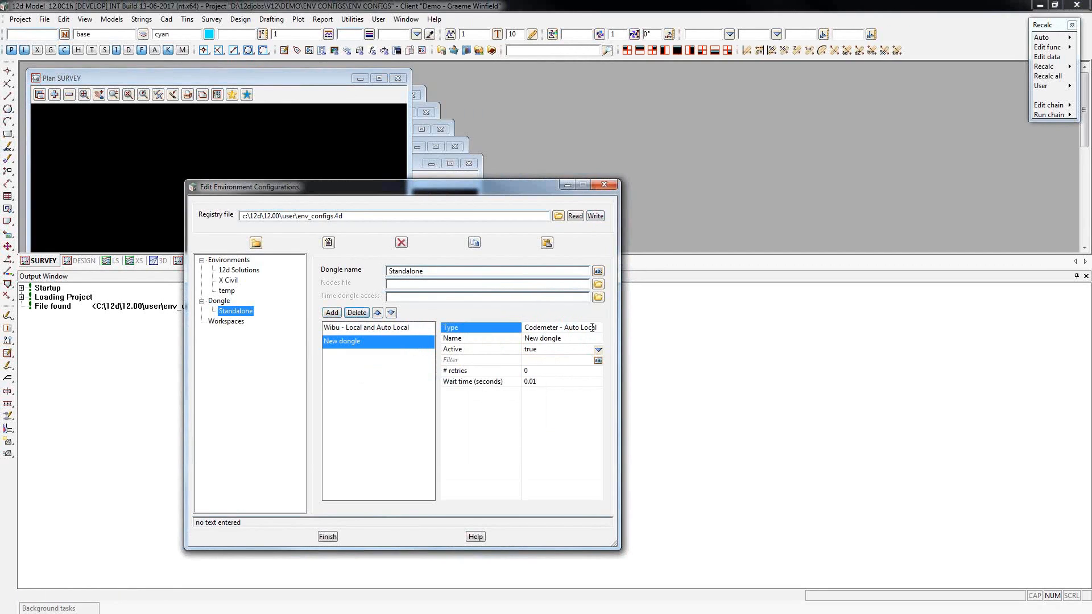
{"action": "left_click", "coordinate": [501, 336]}
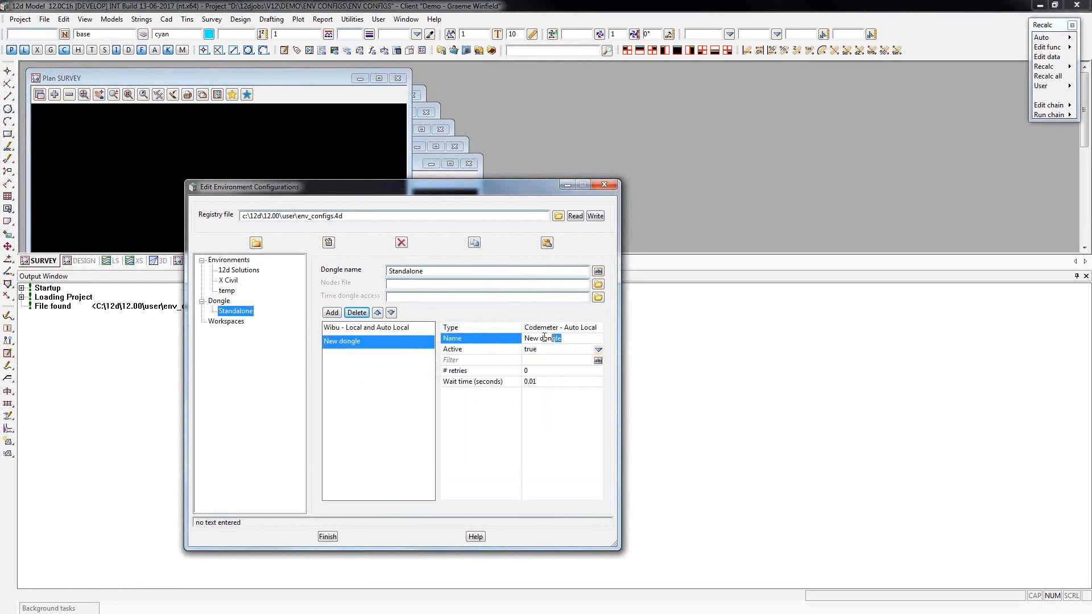
{"action": "type", "text": "Codemeter - Auto Local"}
{"action": "left_click", "coordinate": [596, 217]}
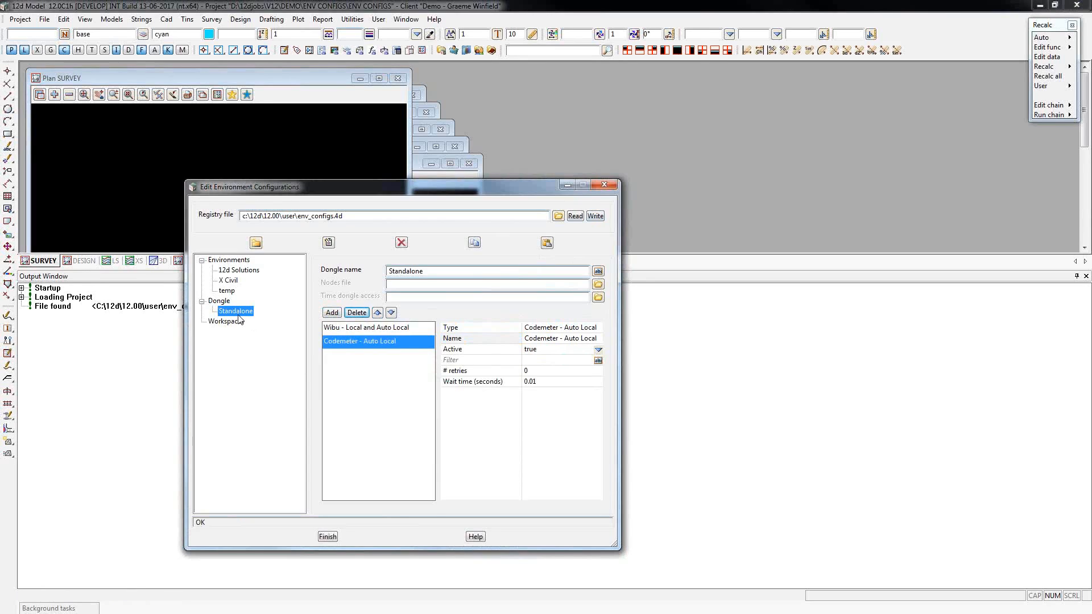
{"action": "left_click", "coordinate": [388, 328]}
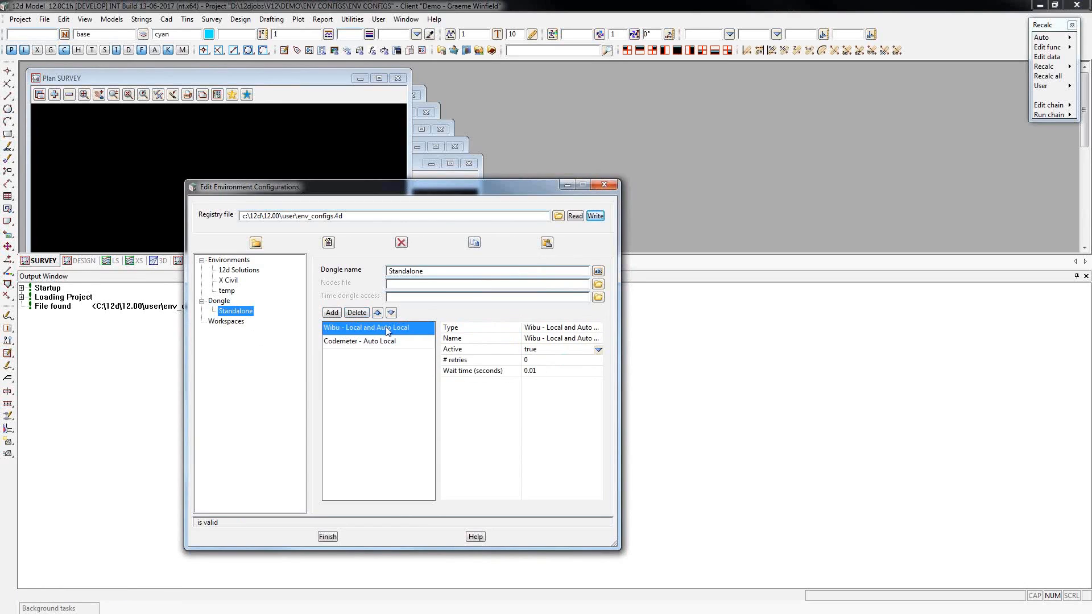
{"action": "left_click", "coordinate": [389, 343]}
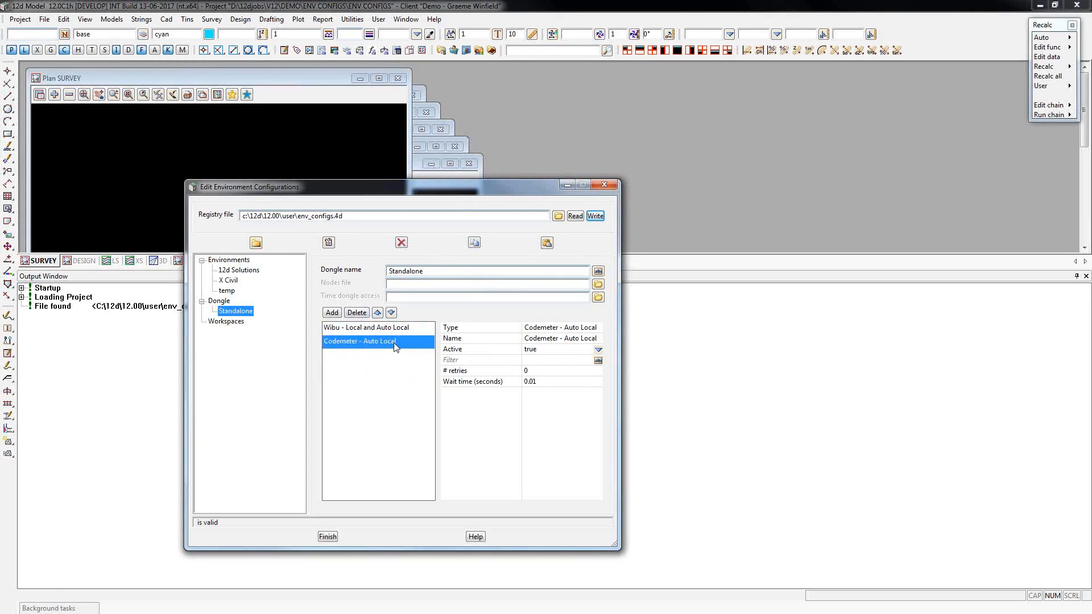
Create another dongle configuration named Default Network and write it to the registry file.
{"action": "left_click", "coordinate": [329, 243]}
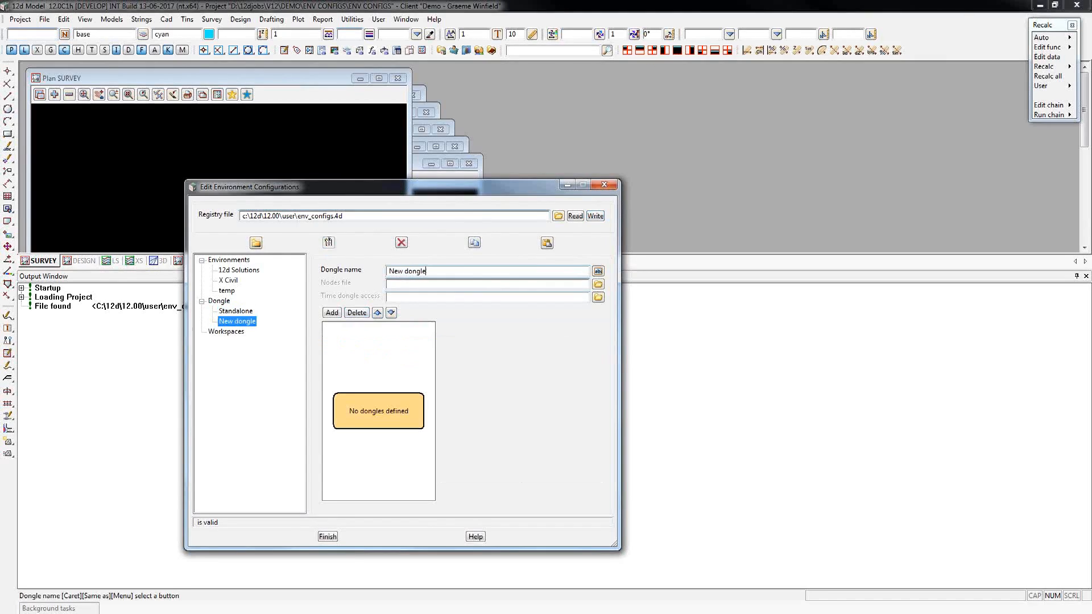
{"action": "left_click_drag", "start_coordinate": [428, 272], "coordinate": [381, 275]}
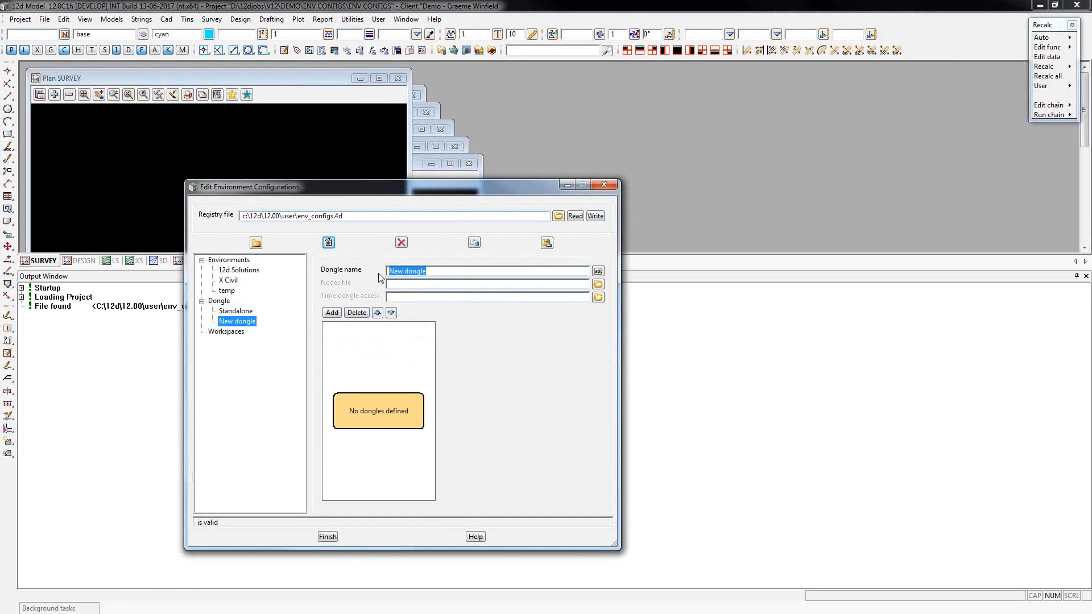
{"action": "type", "text": "Defaukt"}
{"action": "key", "text": "BackSpace"}
{"action": "type", "text": "lt Network"}
{"action": "left_click", "coordinate": [596, 216]}
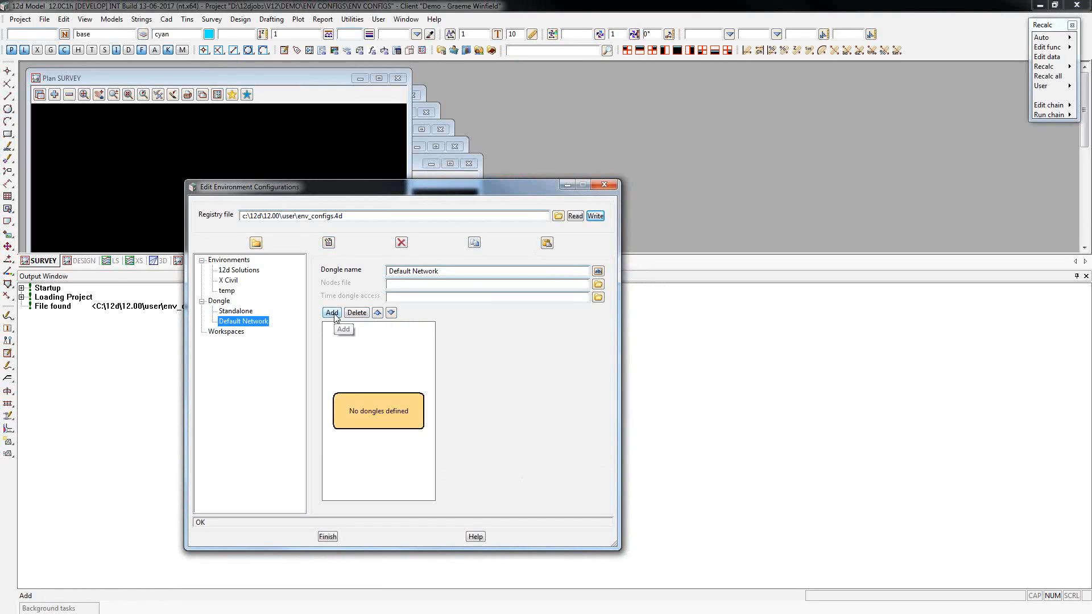
Add a Wibu - auto network dongle to Default Network, name it Wibu - Auto Network, and write the configuration.
{"action": "left_click", "coordinate": [332, 314]}
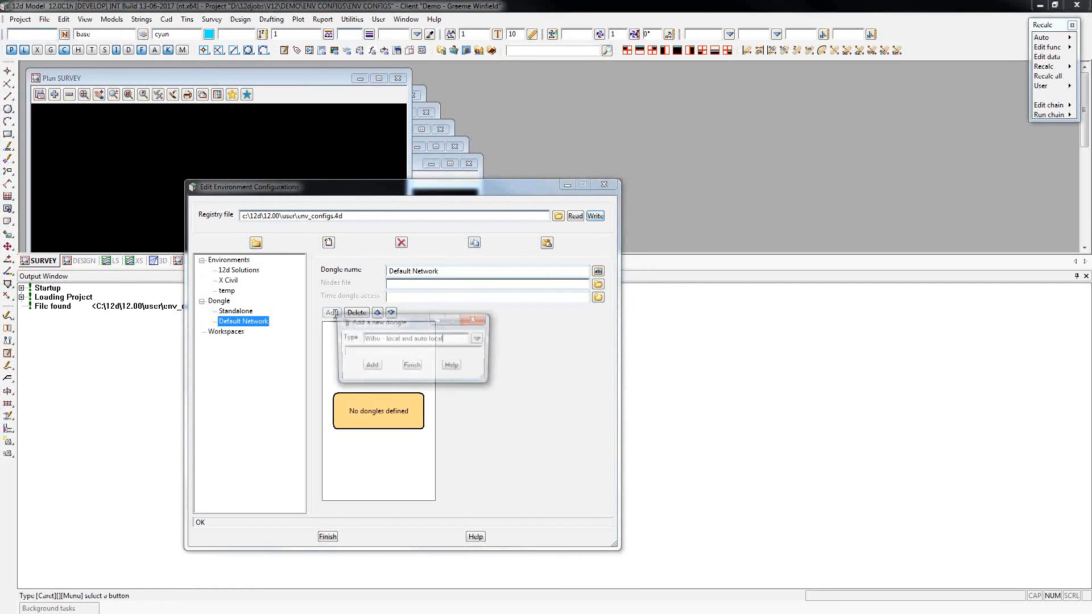
{"action": "left_click", "coordinate": [480, 340]}
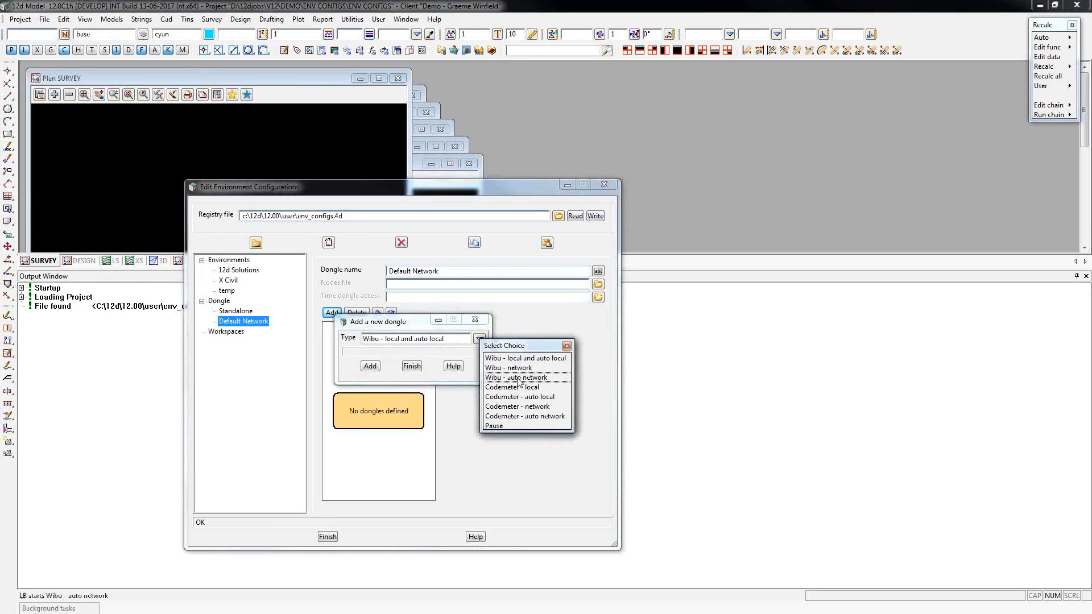
{"action": "left_click", "coordinate": [517, 377]}
{"action": "left_click", "coordinate": [371, 366]}
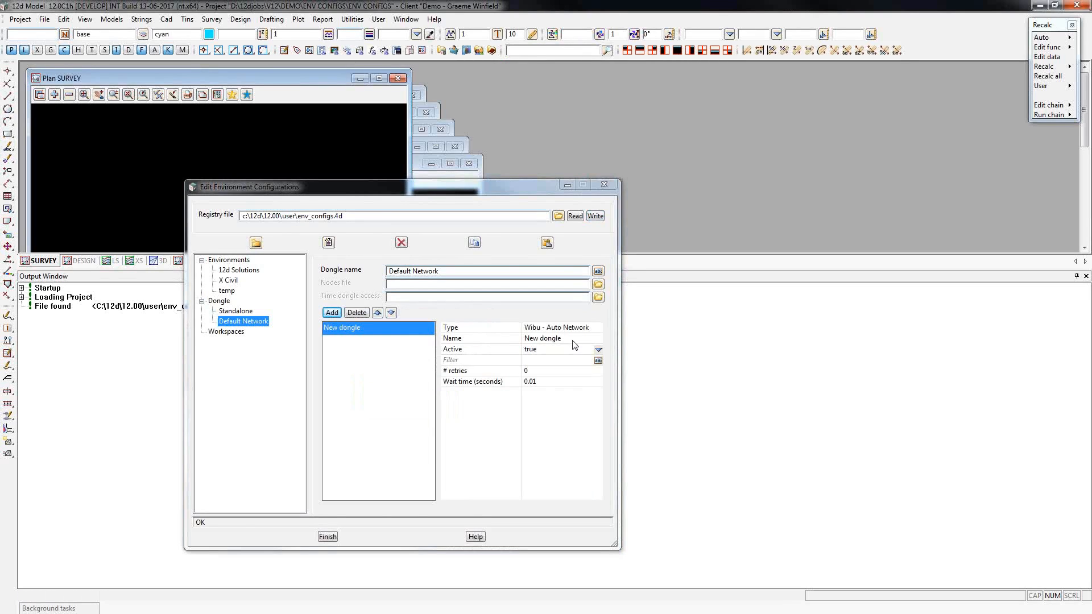
{"action": "left_click", "coordinate": [597, 338]}
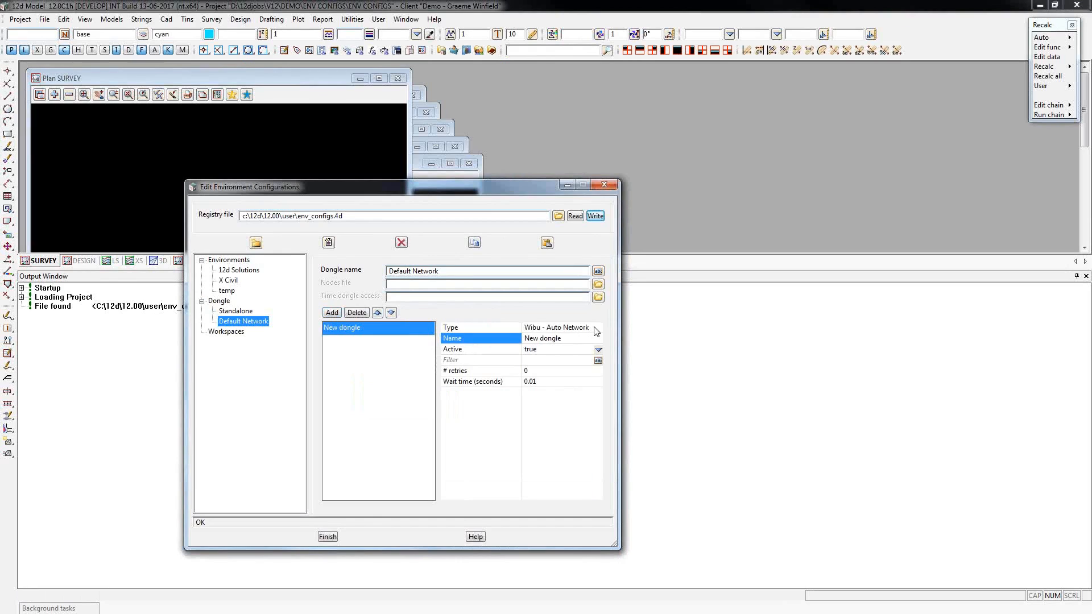
{"action": "left_click", "coordinate": [595, 329]}
{"action": "key", "text": "ctrl+c"}
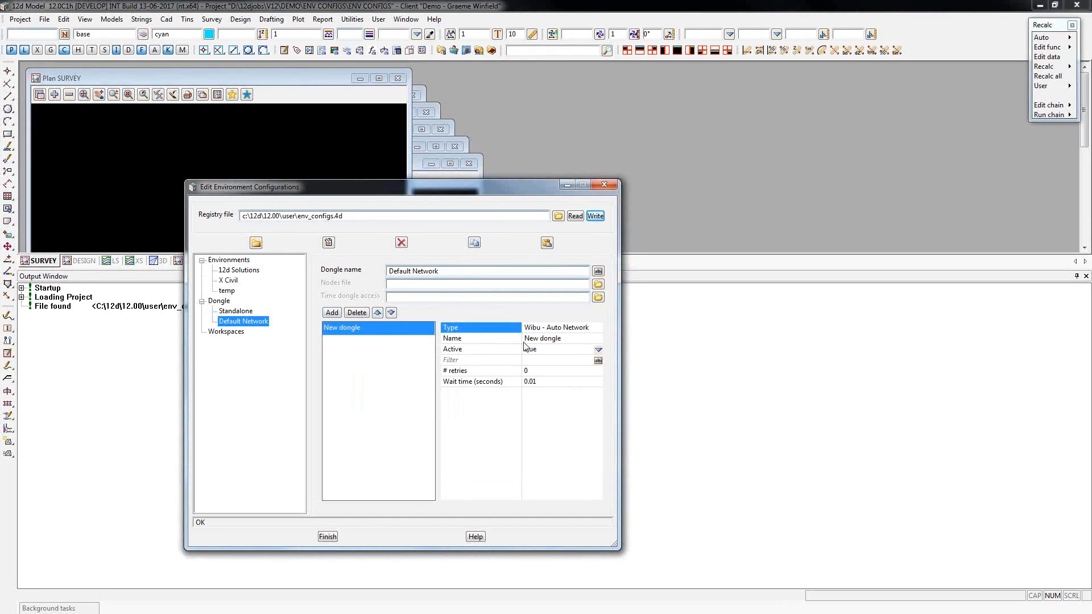
{"action": "left_click", "coordinate": [489, 339]}
{"action": "key", "text": "ctrl+v"}
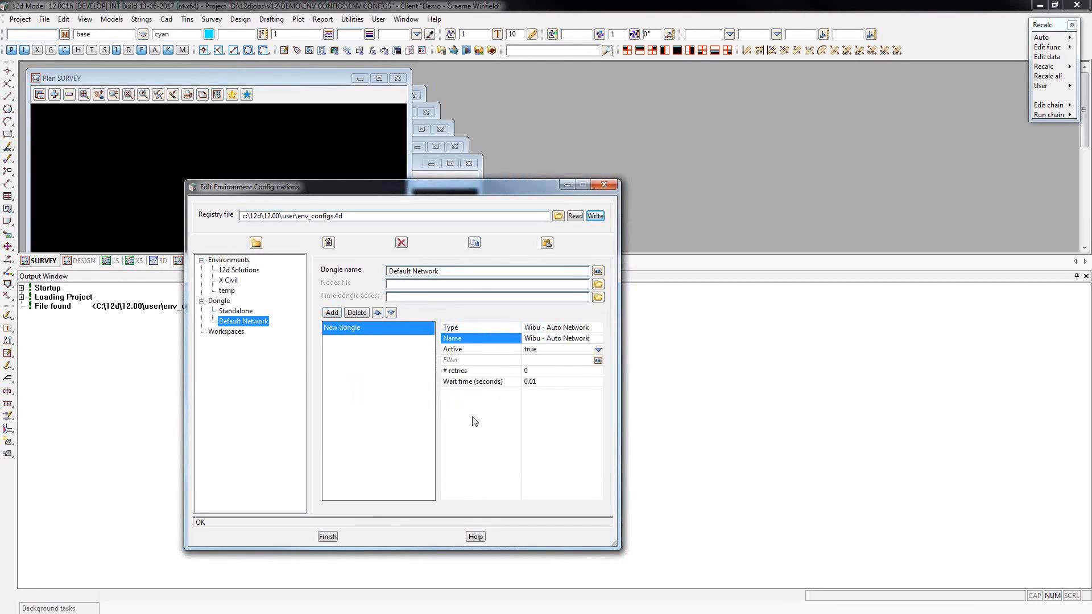
{"action": "left_click", "coordinate": [595, 216]}
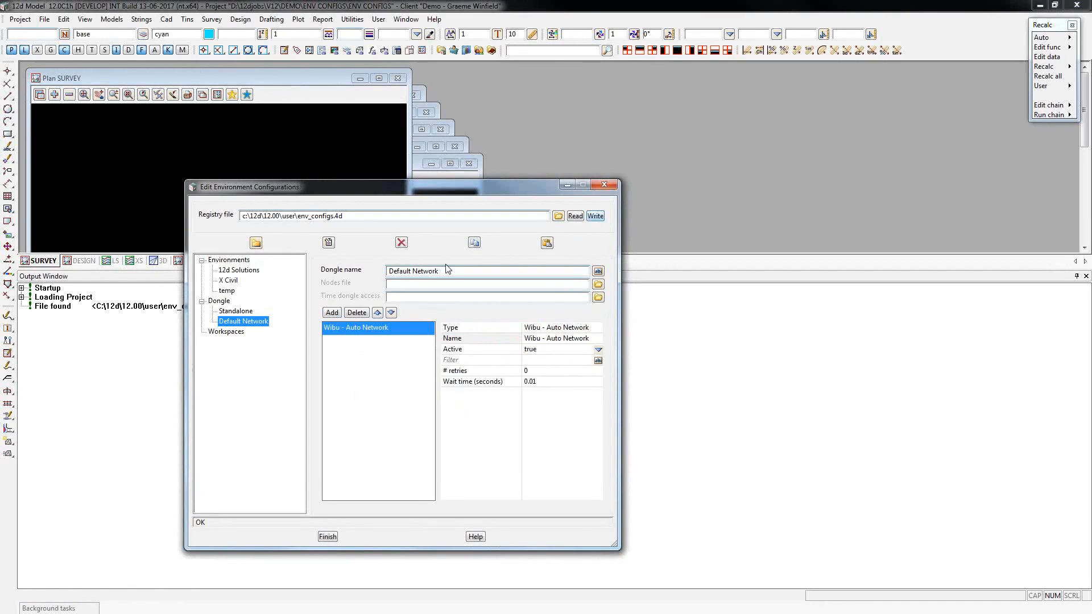
Create a dongle configuration named Drainage and write it to the registry file.
{"action": "left_click", "coordinate": [328, 242]}
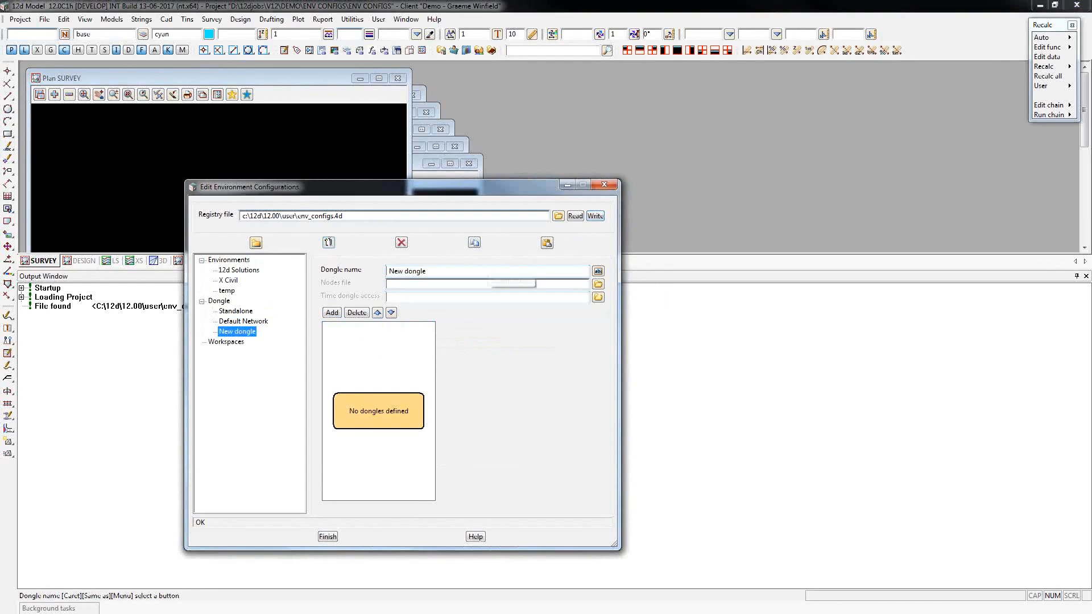
{"action": "left_click_drag", "start_coordinate": [438, 271], "coordinate": [356, 271]}
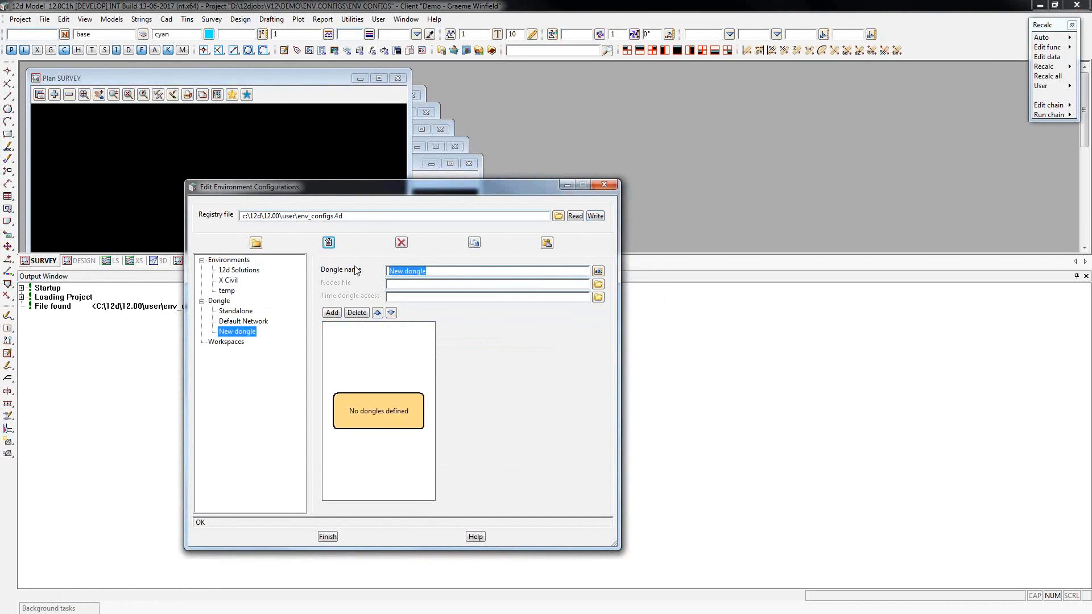
{"action": "type", "text": "Drainage"}
{"action": "left_click", "coordinate": [597, 220]}
Add a Codemeter - auto network dongle to Drainage, name it Drainage Network Dongle, and write the configuration.
{"action": "left_click", "coordinate": [331, 312]}
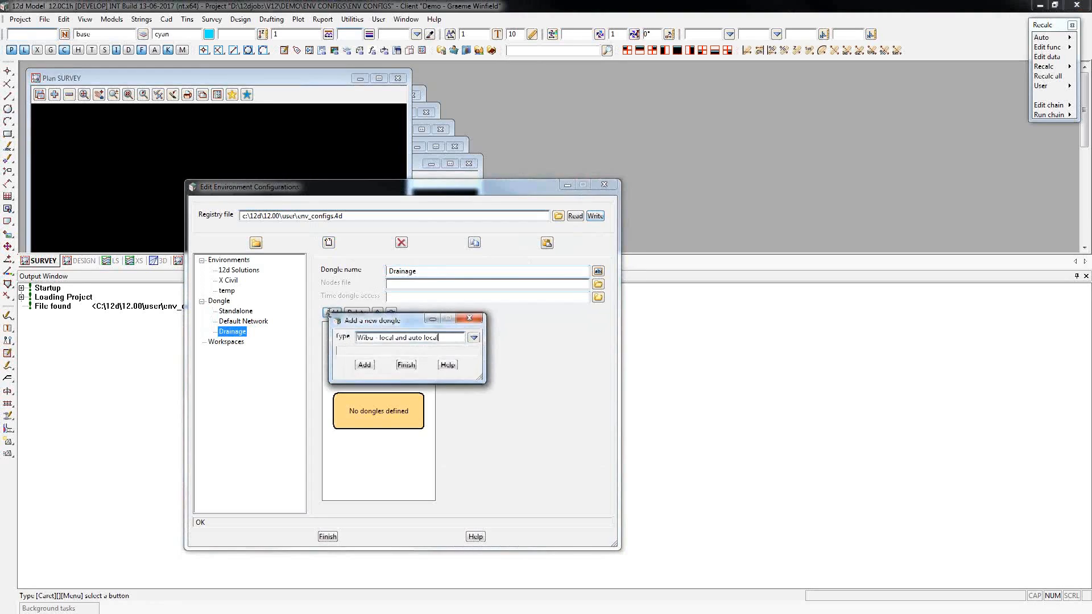
{"action": "left_click", "coordinate": [473, 338]}
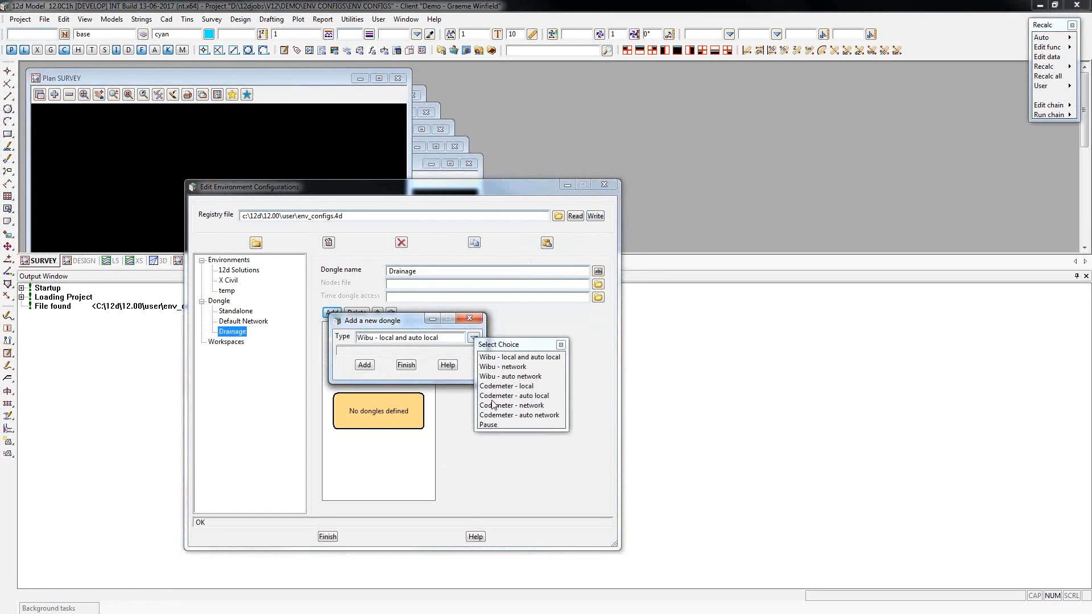
{"action": "left_click", "coordinate": [517, 420]}
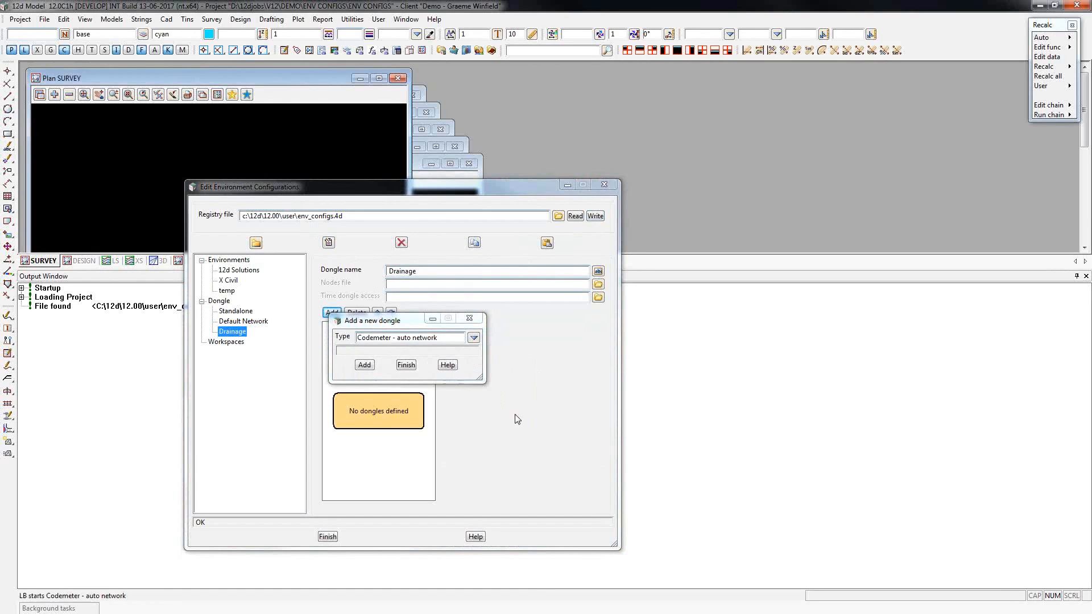
{"action": "left_click", "coordinate": [364, 366]}
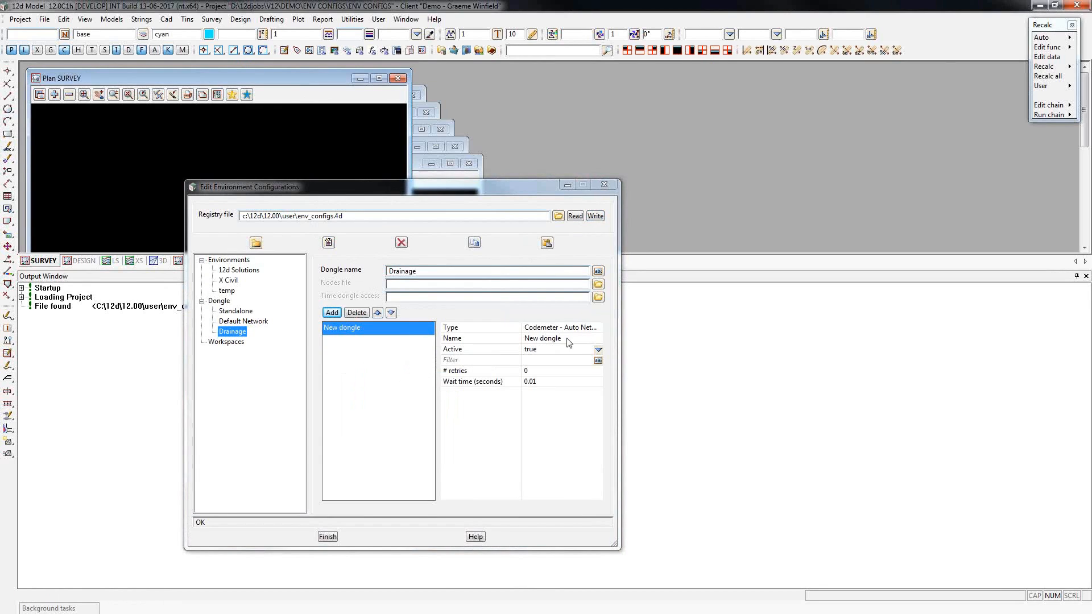
{"action": "left_click", "coordinate": [485, 340]}
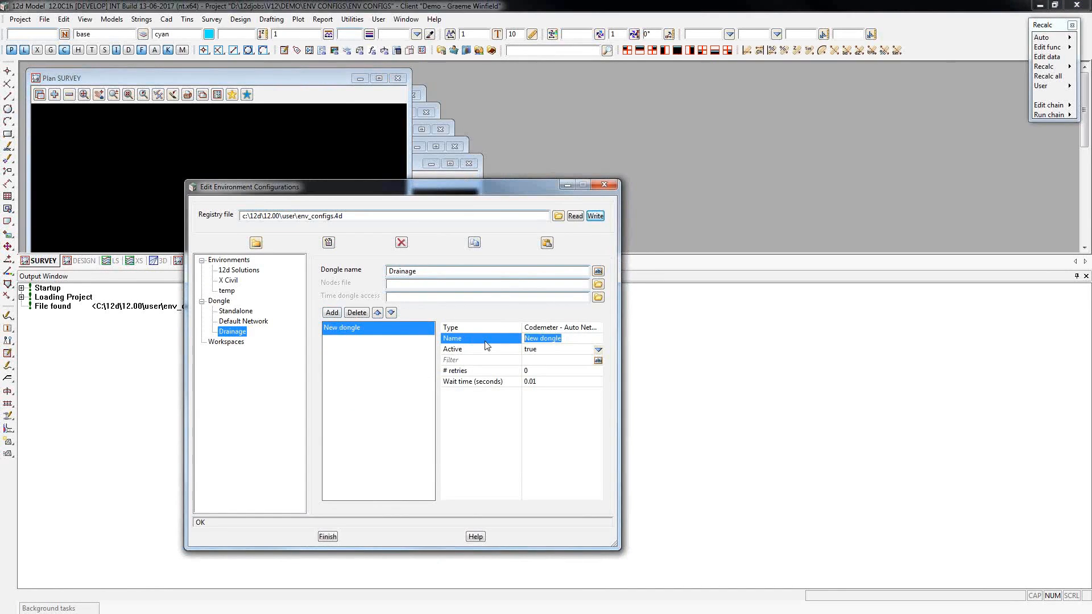
{"action": "type", "text": "Drainage Network Dongle"}
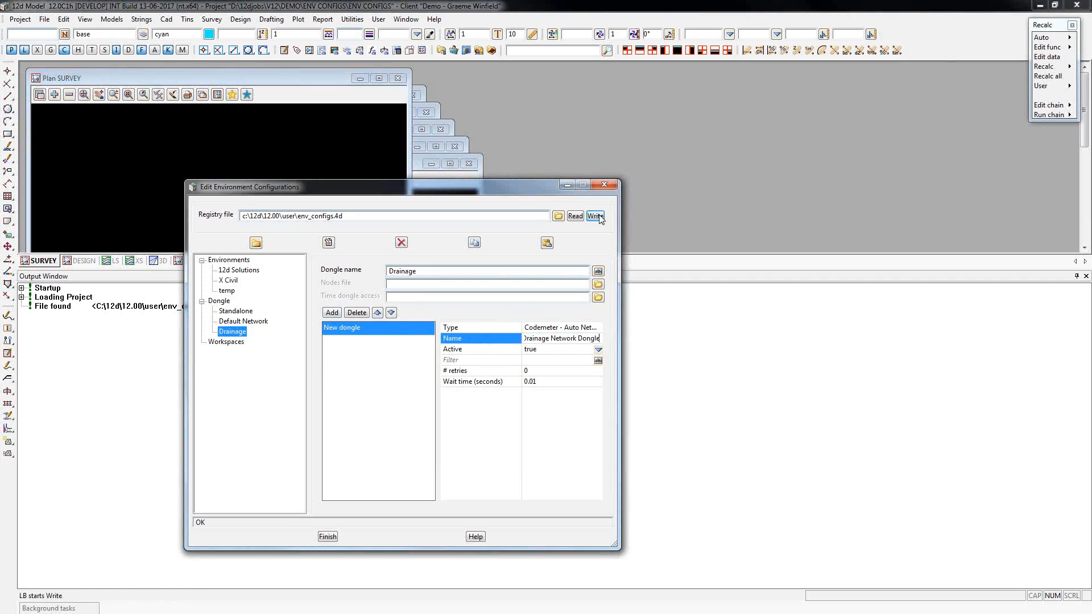
{"action": "key", "text": "Return"}
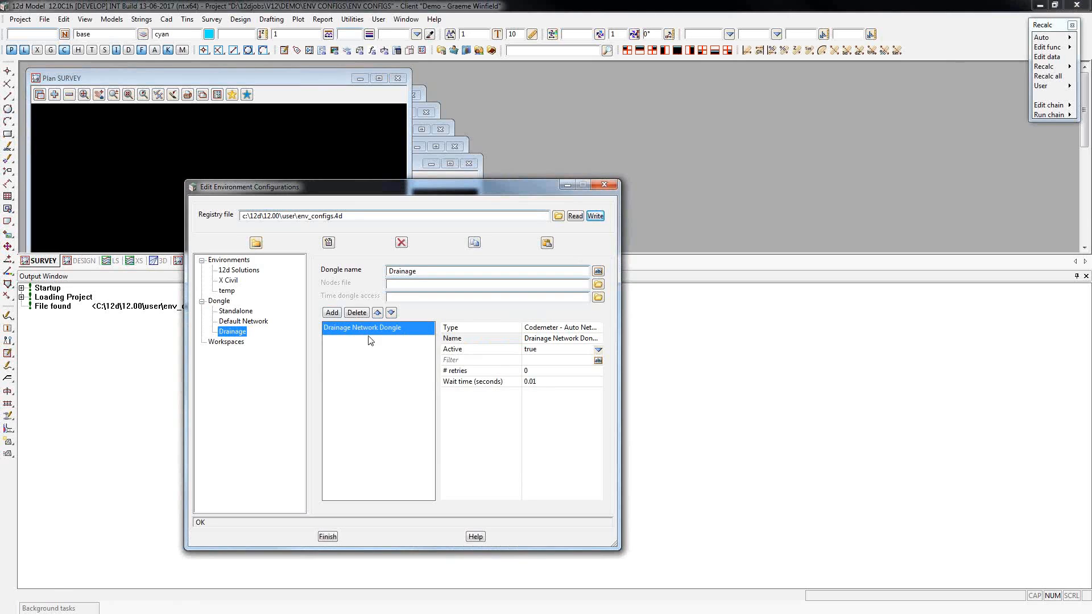
Add a Wibu - auto network dongle to Drainage, name it Wibu - Auto Network, and write the configuration.
{"action": "left_click", "coordinate": [331, 313]}
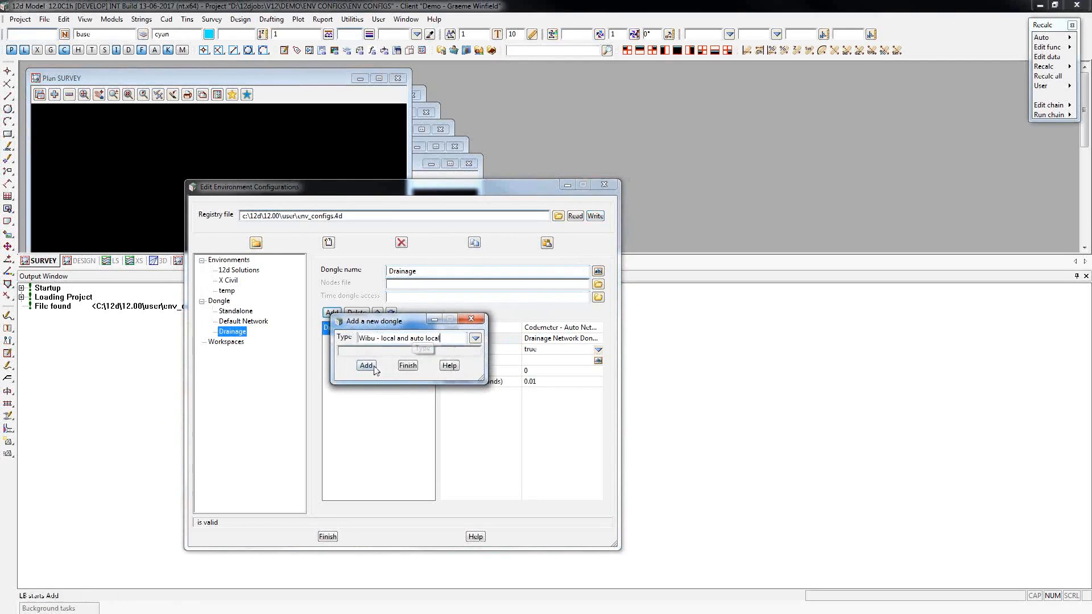
{"action": "left_click", "coordinate": [475, 338]}
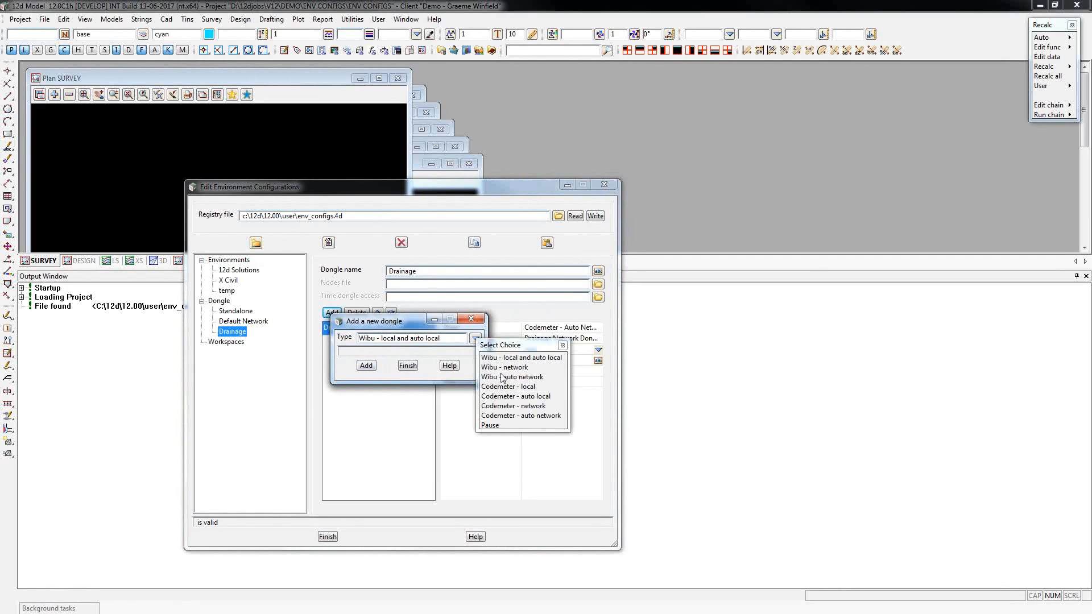
{"action": "left_click", "coordinate": [518, 377]}
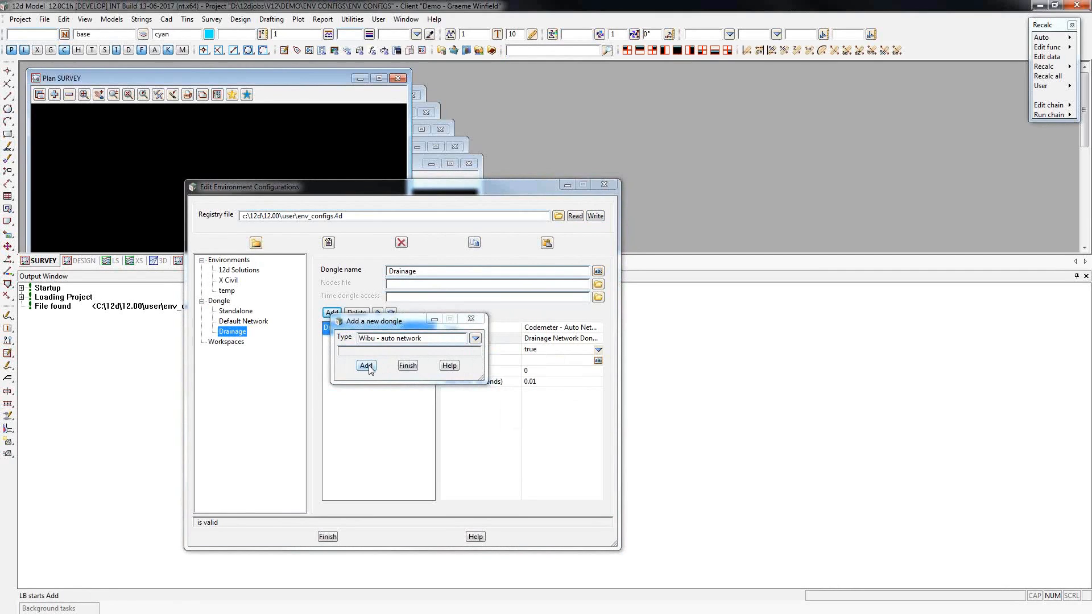
{"action": "left_click", "coordinate": [366, 366]}
{"action": "left_click", "coordinate": [589, 329]}
{"action": "key", "text": "ctrl+c"}
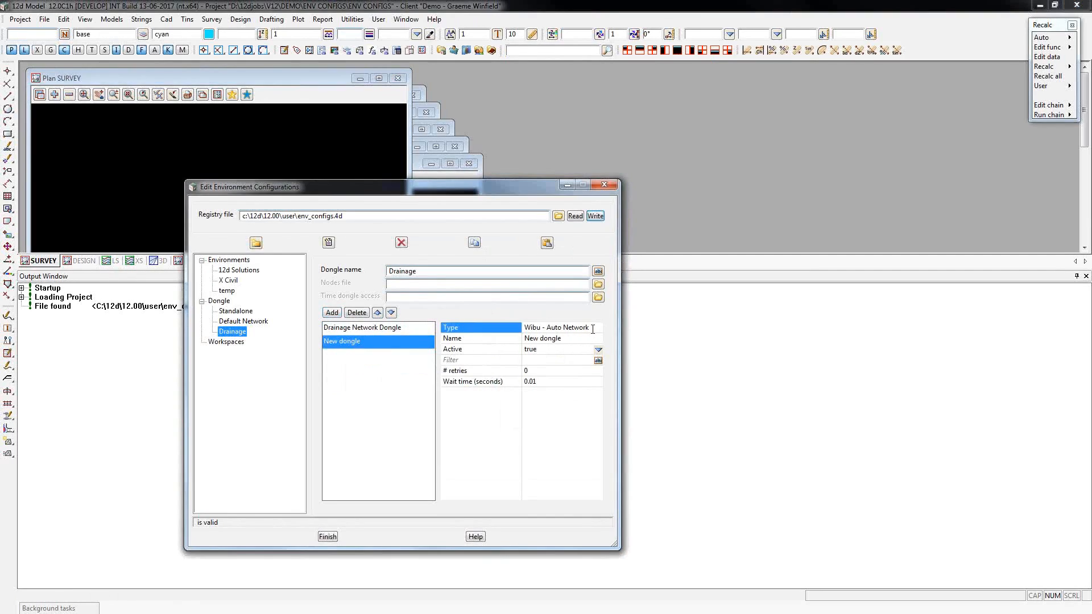
{"action": "left_click", "coordinate": [493, 339]}
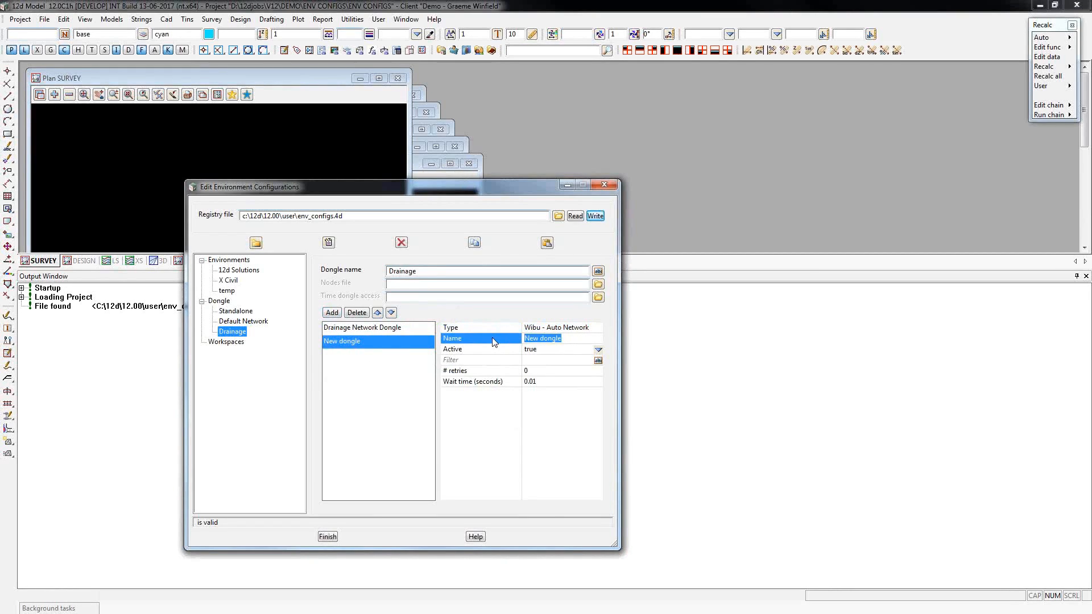
{"action": "key", "text": "ctrl+v"}
{"action": "left_click", "coordinate": [596, 218]}
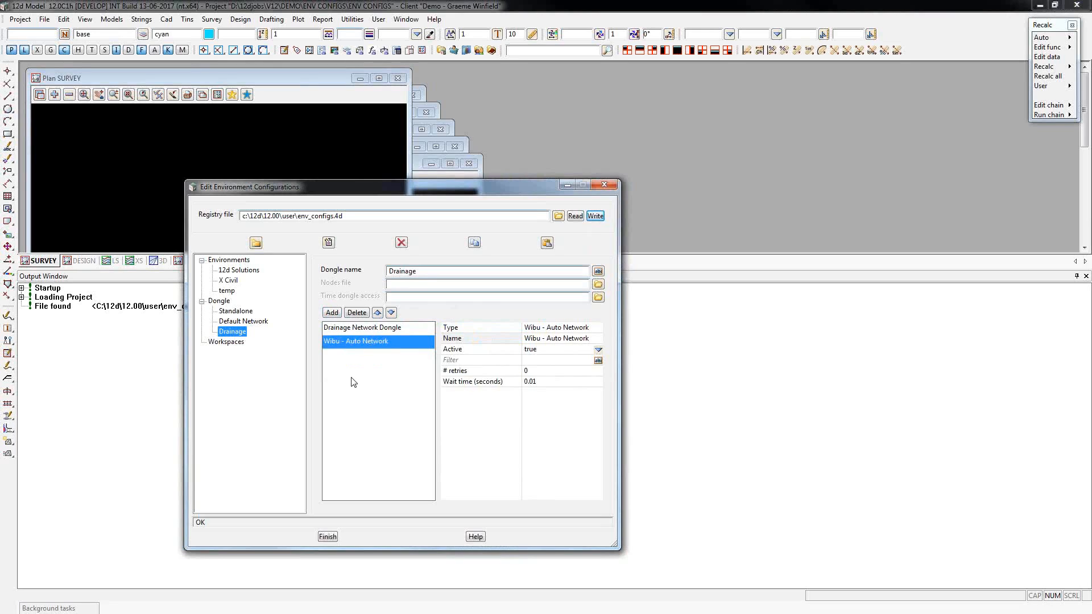
Move Wibu - Auto Network above Drainage Network Dongle, return it to second place, and write the configuration.
{"action": "left_click", "coordinate": [378, 313]}
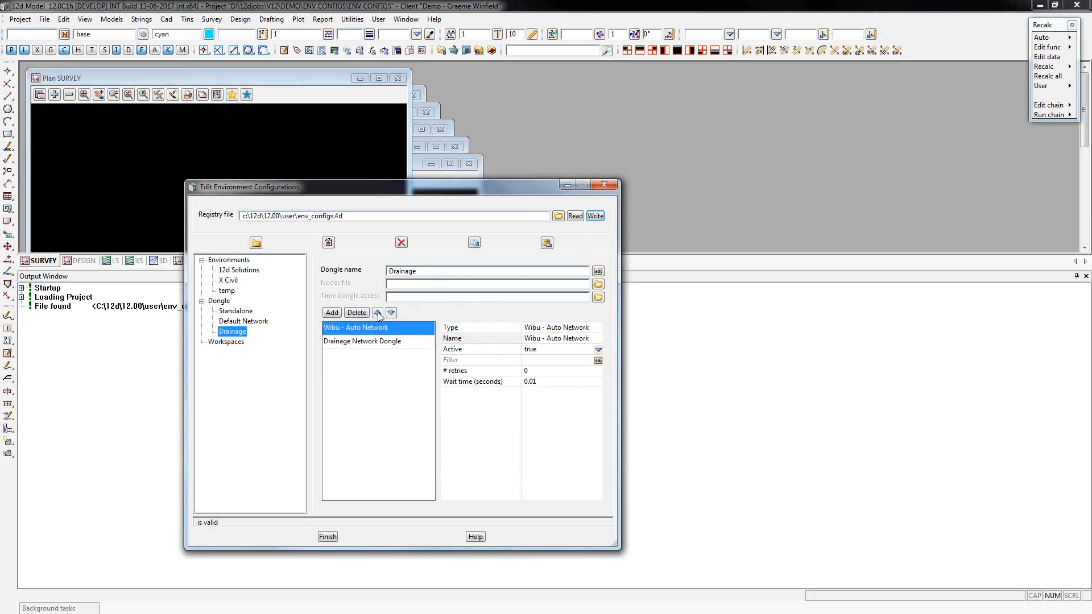
{"action": "left_click", "coordinate": [389, 314]}
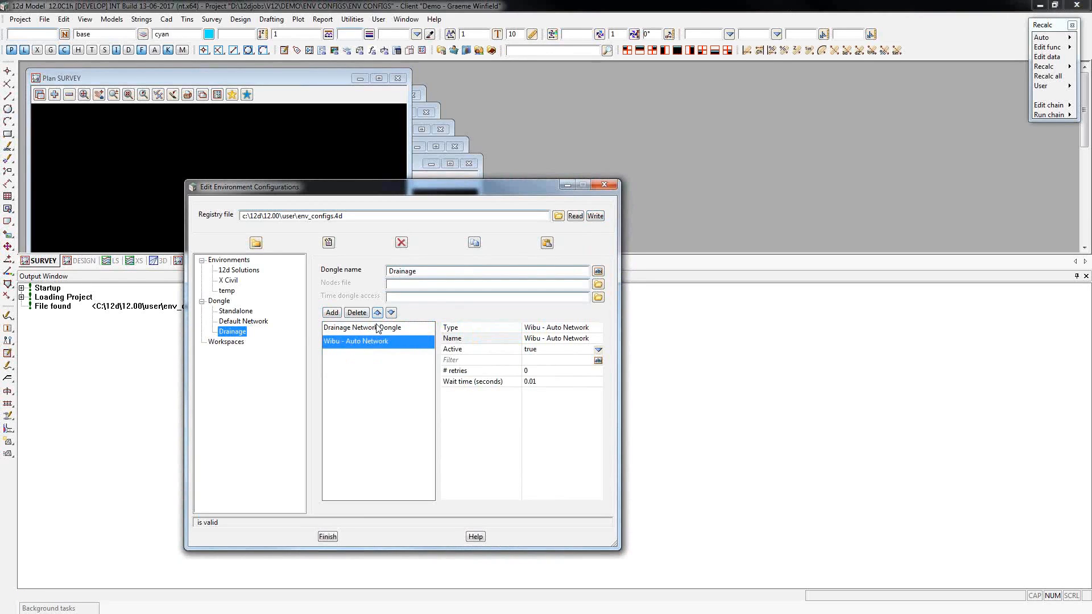
{"action": "left_click", "coordinate": [595, 216]}
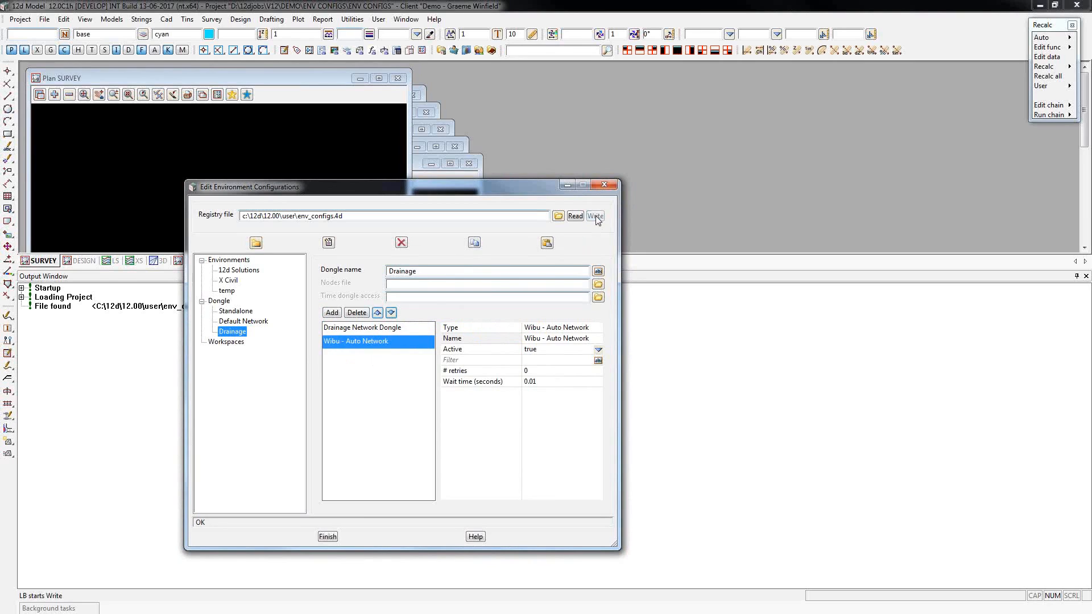
Create a workspace configuration named X Civil using the workspace file $USER\XCivil.4dw, and write it to the registry file.
{"action": "left_click", "coordinate": [228, 341]}
{"action": "left_click", "coordinate": [330, 244]}
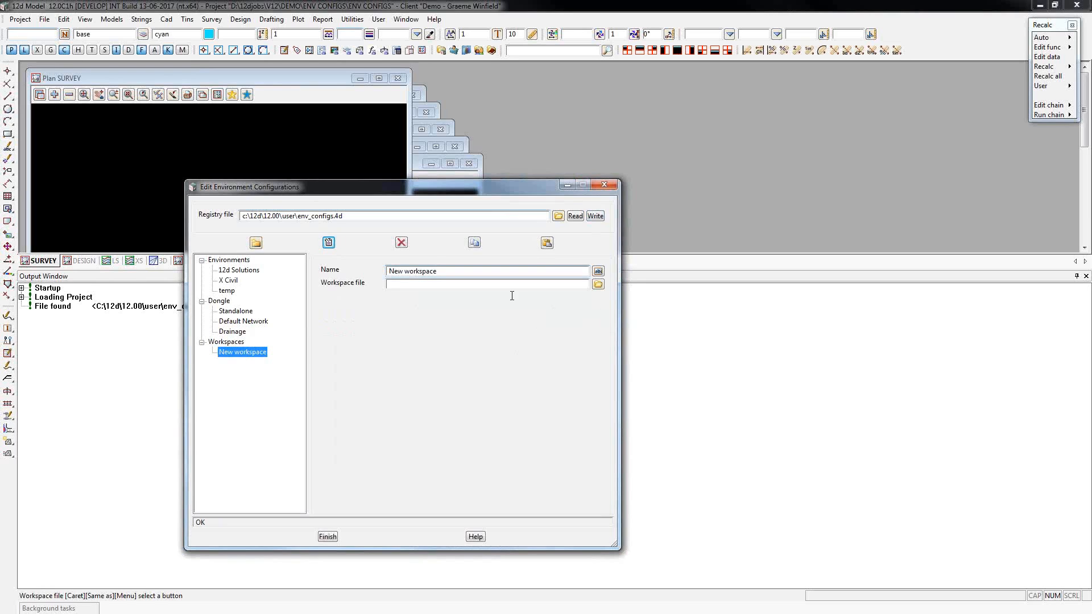
{"action": "left_click_drag", "start_coordinate": [465, 271], "coordinate": [344, 273]}
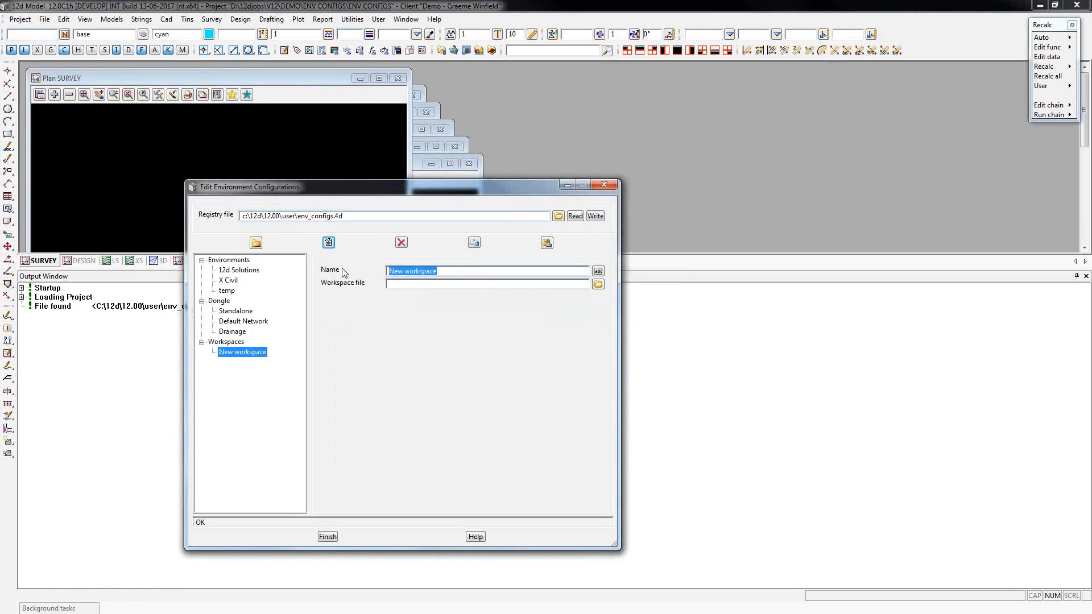
{"action": "type", "text": "X Civil"}
{"action": "left_click", "coordinate": [598, 284]}
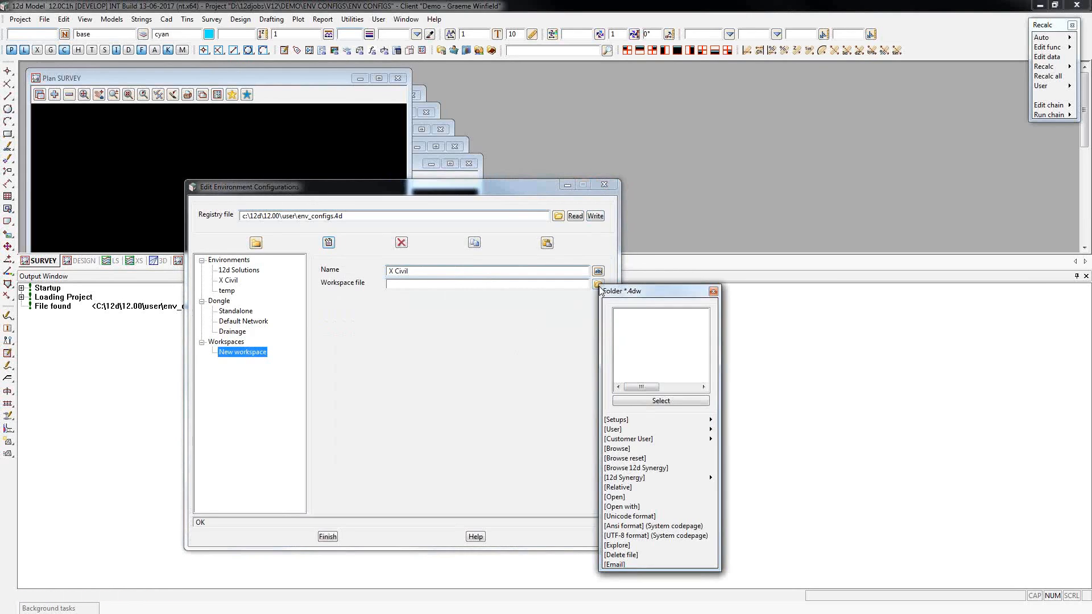
{"action": "mouse_move", "coordinate": [711, 430]}
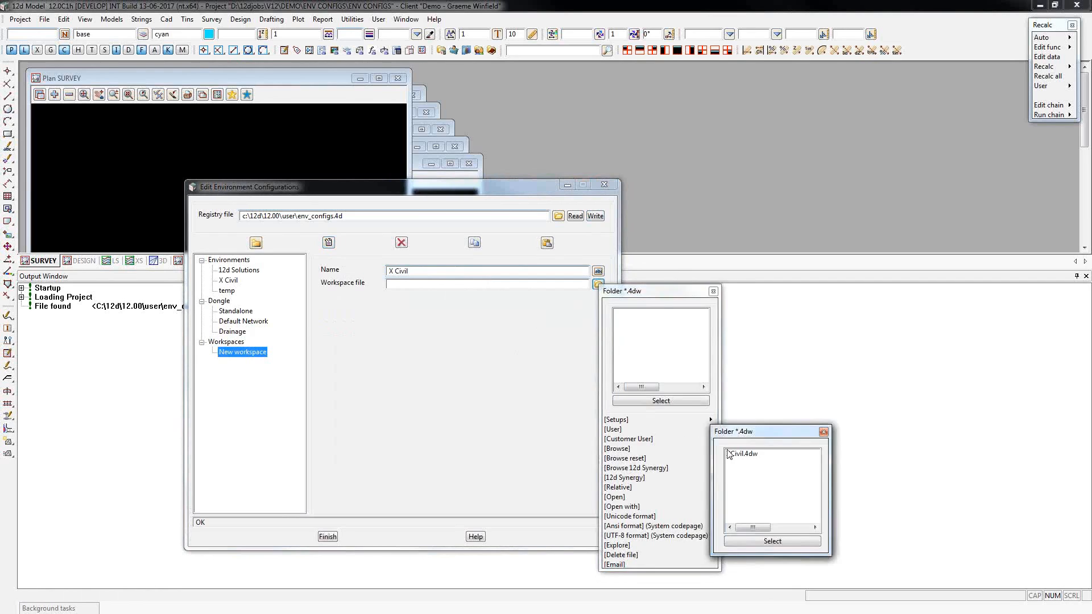
{"action": "double_click", "coordinate": [737, 459]}
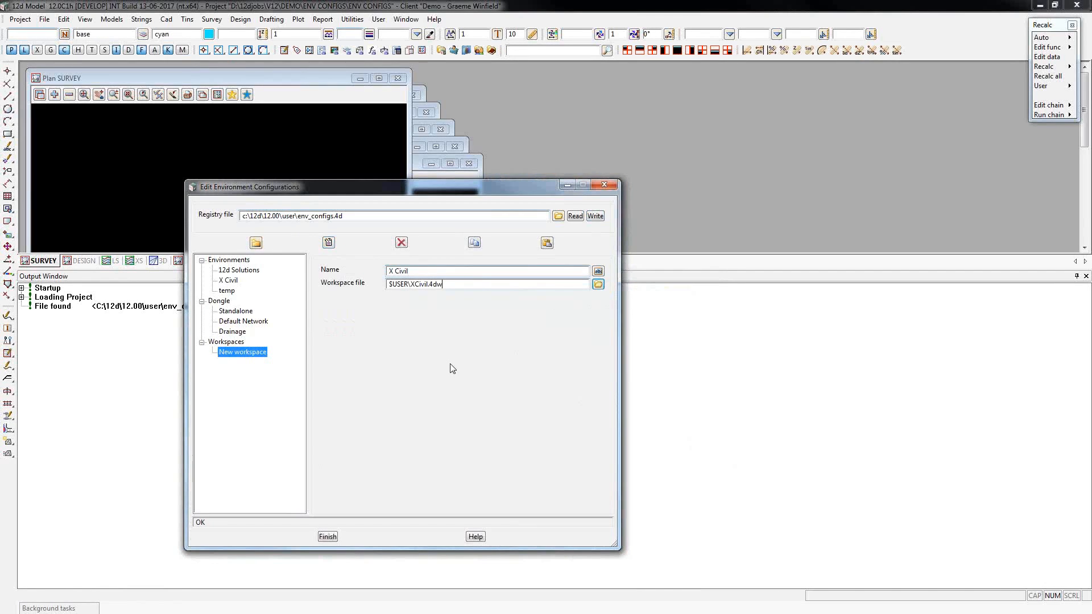
{"action": "left_click", "coordinate": [595, 216]}
Examine the current dongle's authorization details in the 12d Model information.
{"action": "left_click", "coordinate": [434, 19]}
{"action": "left_click", "coordinate": [462, 89]}
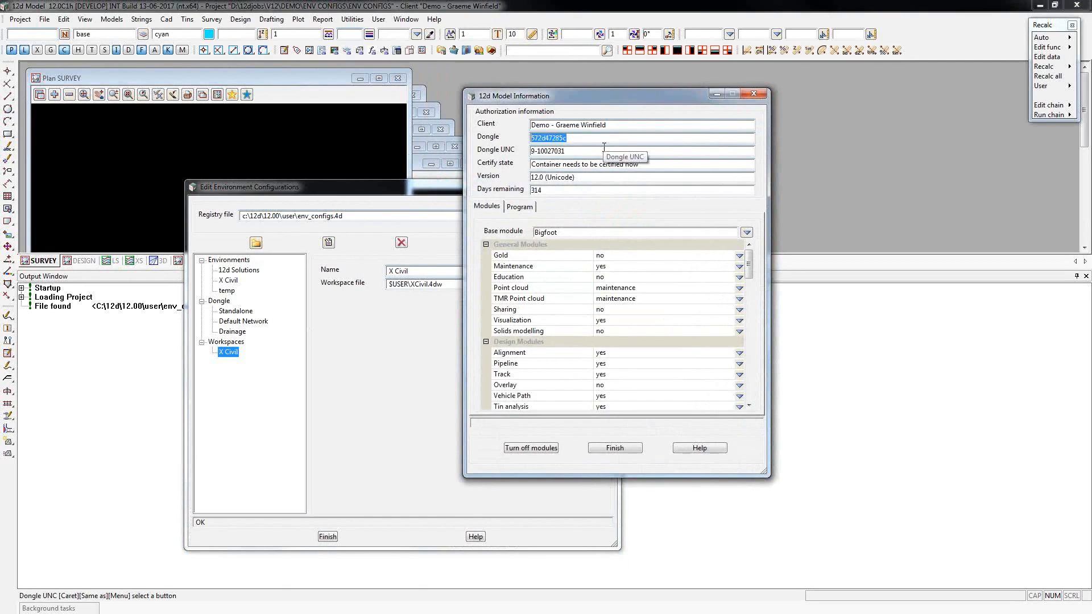
{"action": "left_click", "coordinate": [752, 96]}
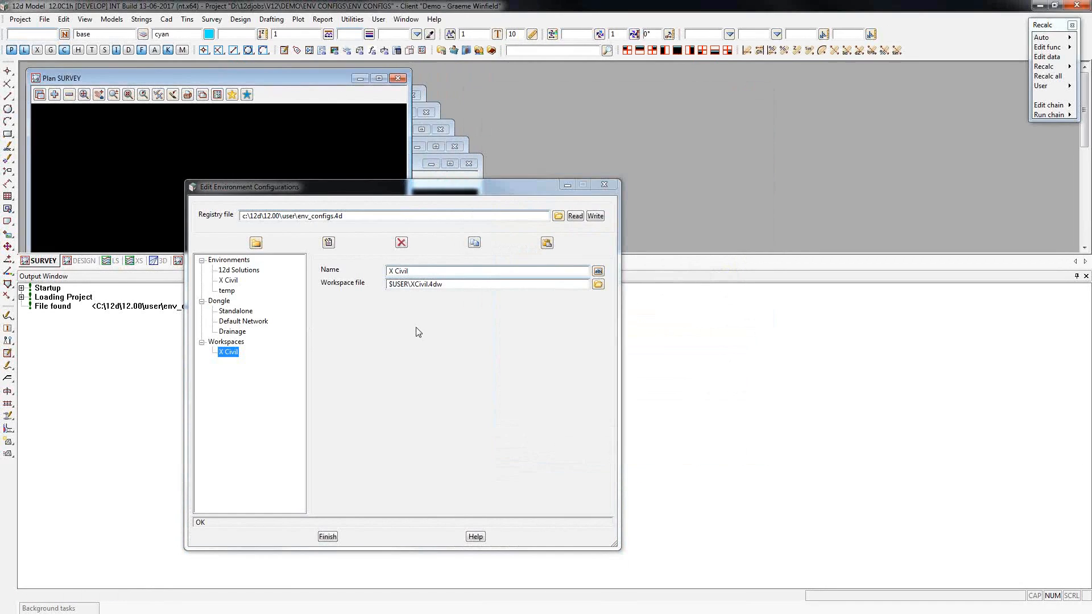
Close the configuration editor and set up the ENV CONFIGS project to open with the Drainage dongle configuration and X Civil workspace.
{"action": "left_click", "coordinate": [328, 537]}
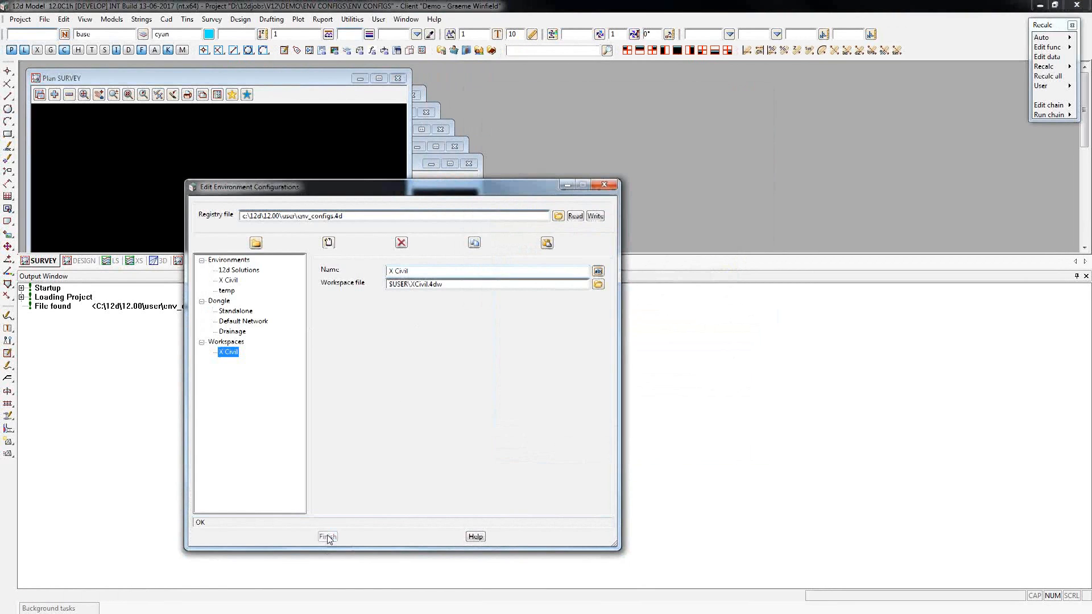
{"action": "left_click", "coordinate": [20, 19]}
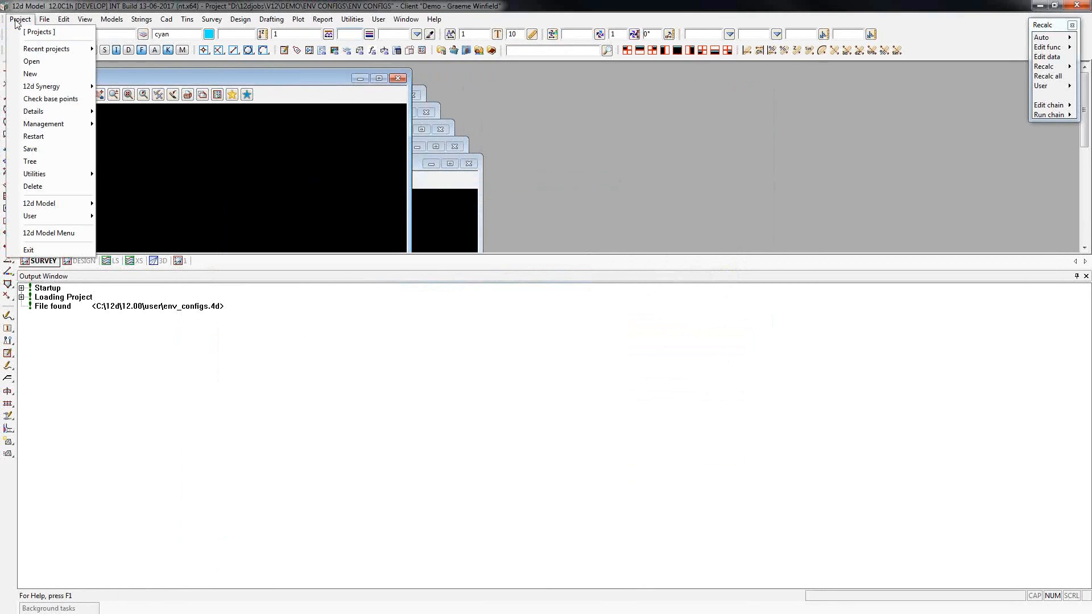
{"action": "left_click", "coordinate": [45, 65]}
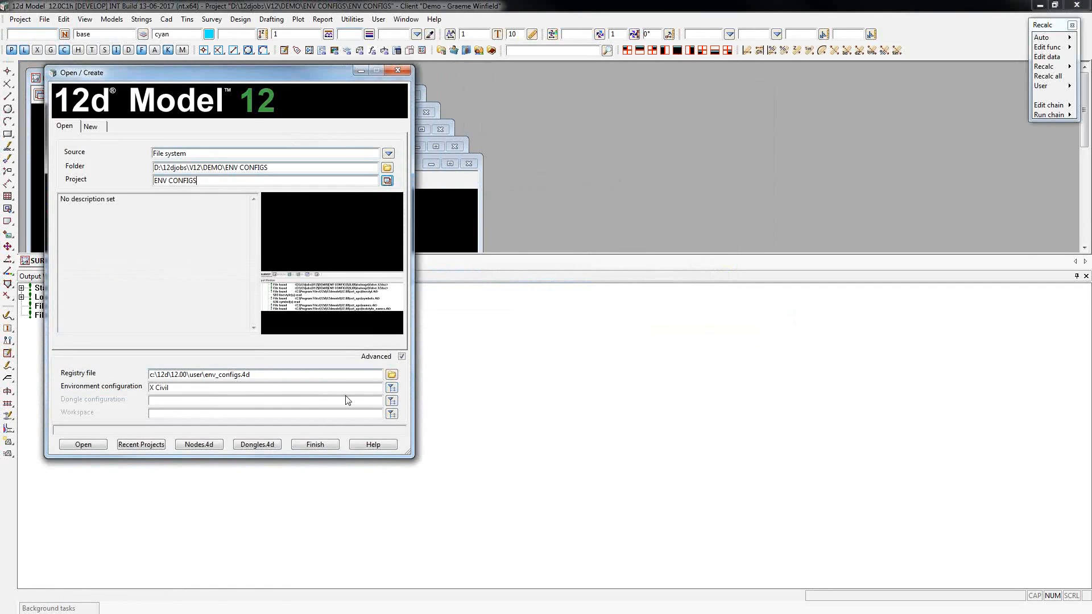
{"action": "left_click", "coordinate": [391, 401]}
{"action": "double_click", "coordinate": [442, 416]}
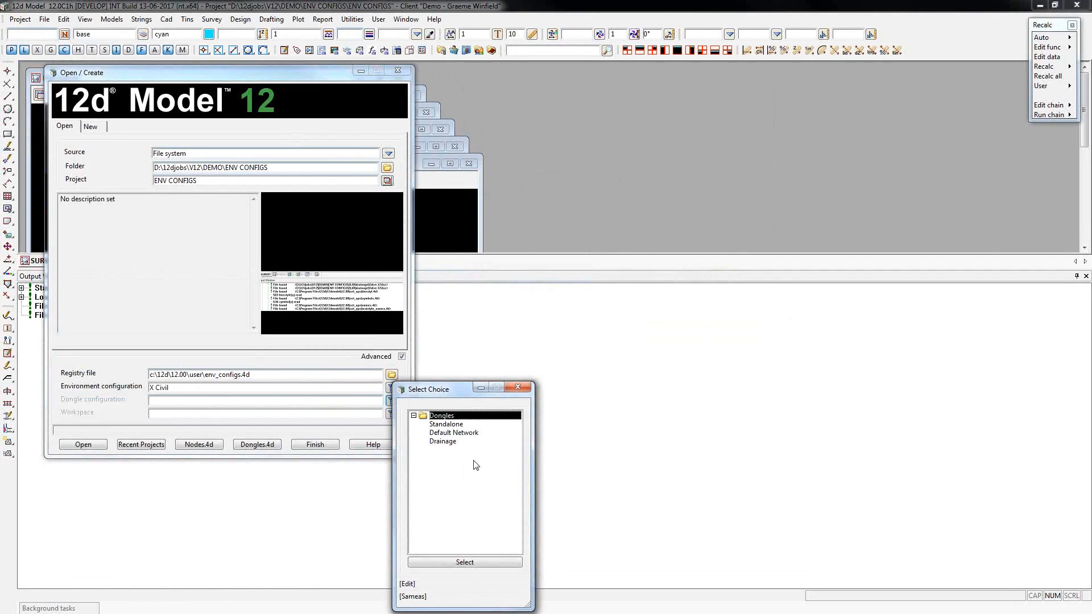
{"action": "double_click", "coordinate": [442, 441]}
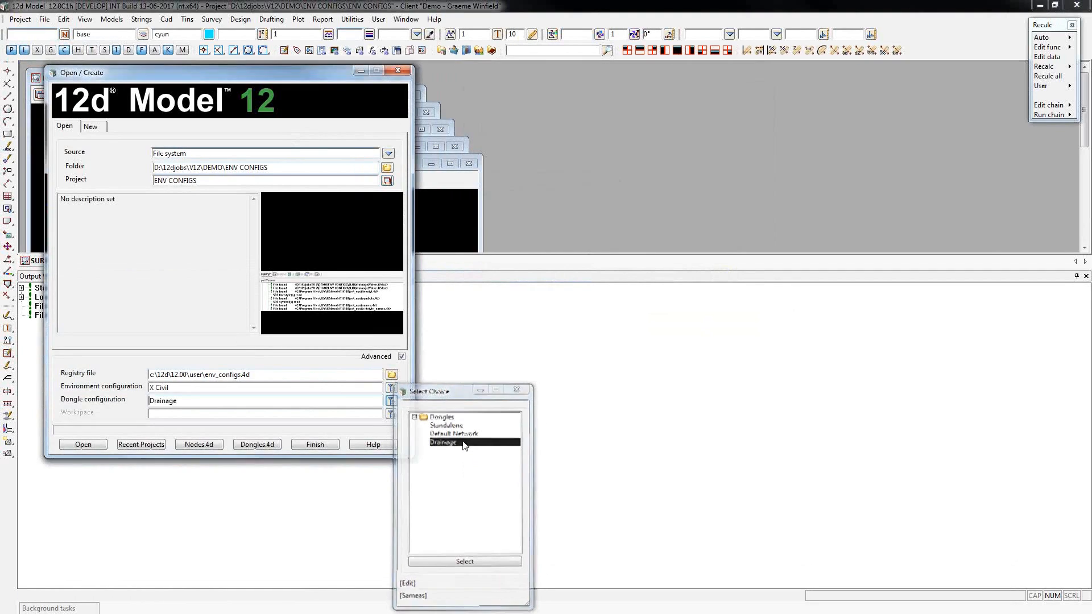
{"action": "left_click", "coordinate": [392, 414]}
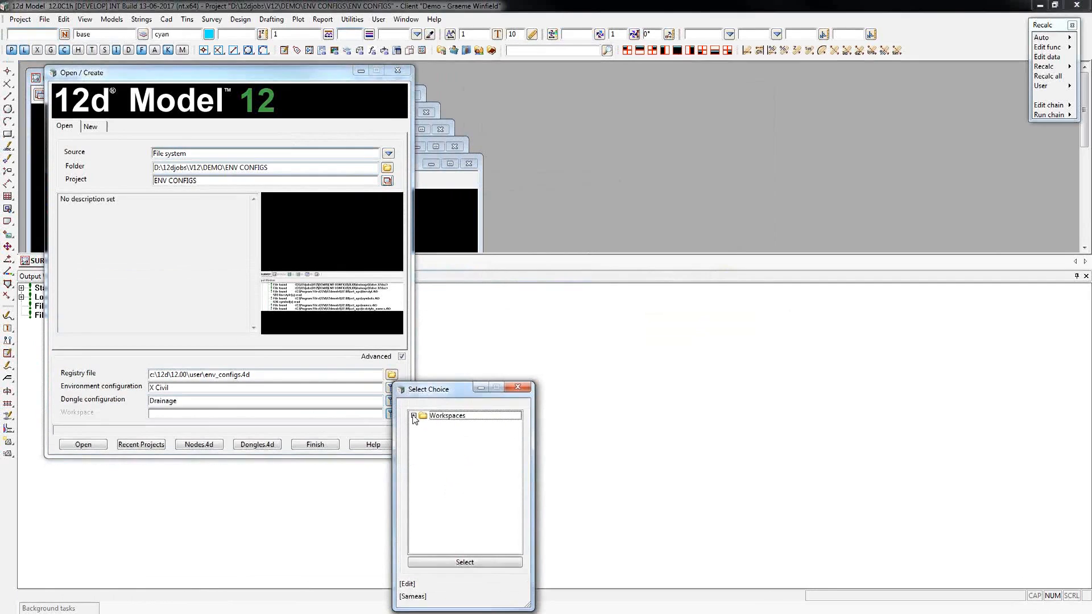
{"action": "left_click", "coordinate": [448, 424]}
{"action": "double_click", "coordinate": [448, 426]}
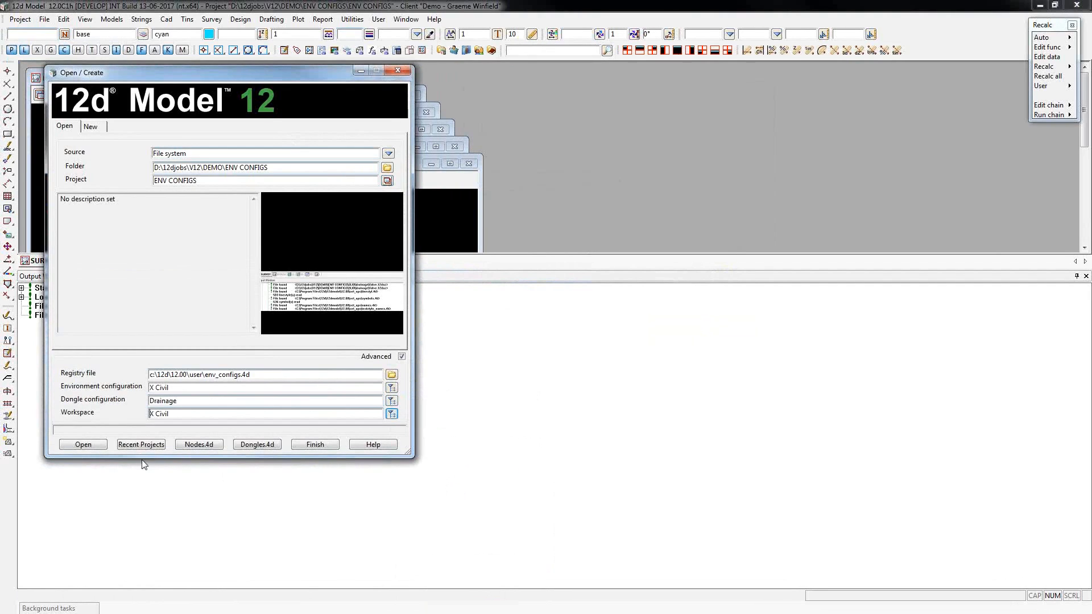
Open the ENV CONFIGS project with the chosen configurations, saving the current project first and dismissing the expiry notice.
{"action": "left_click", "coordinate": [84, 446]}
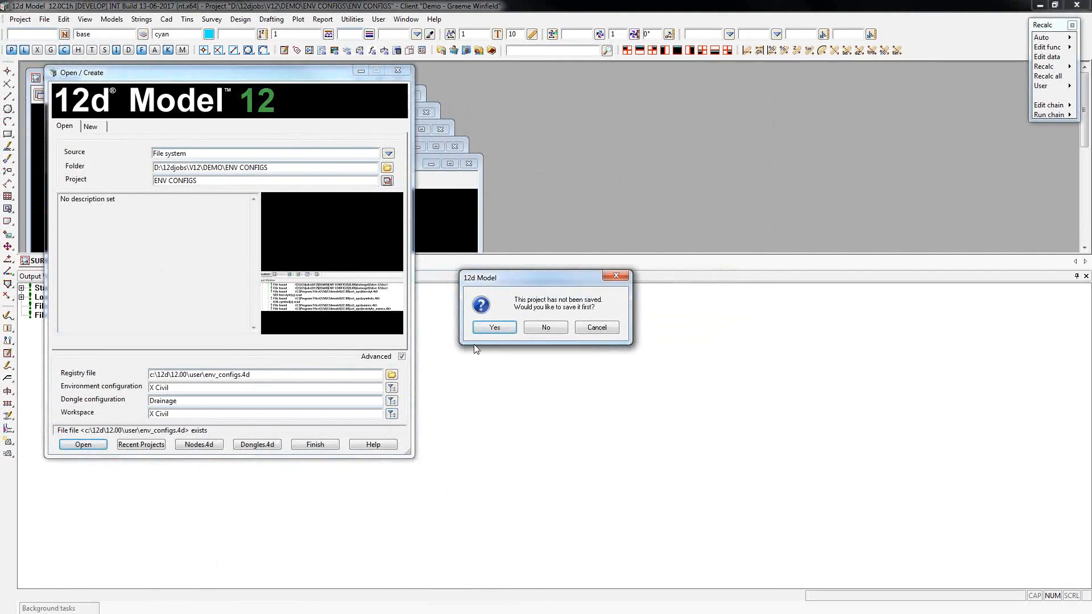
{"action": "left_click", "coordinate": [503, 322]}
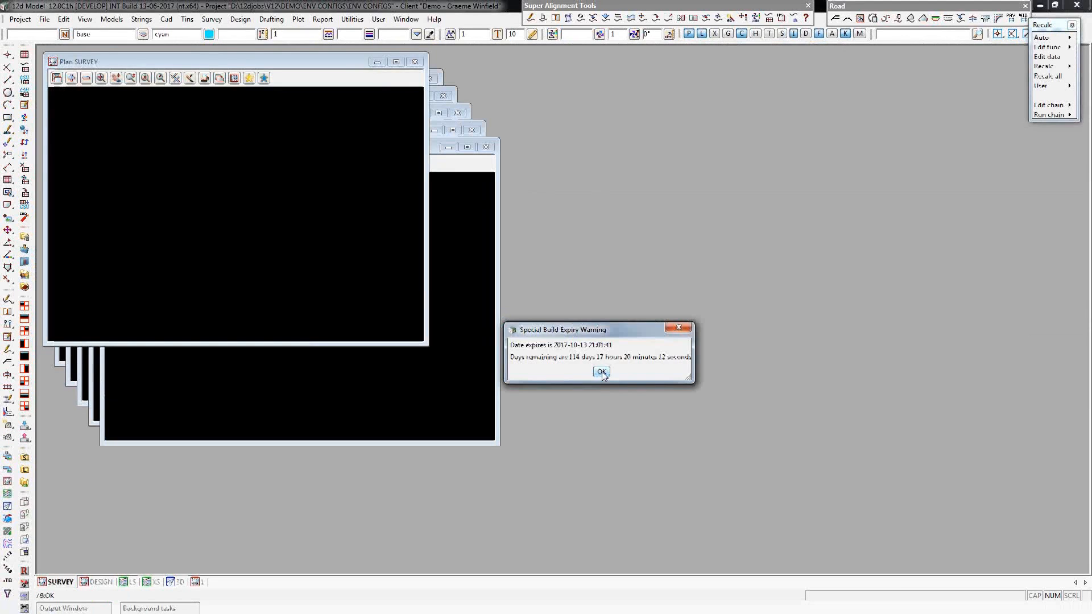
{"action": "left_click", "coordinate": [601, 372]}
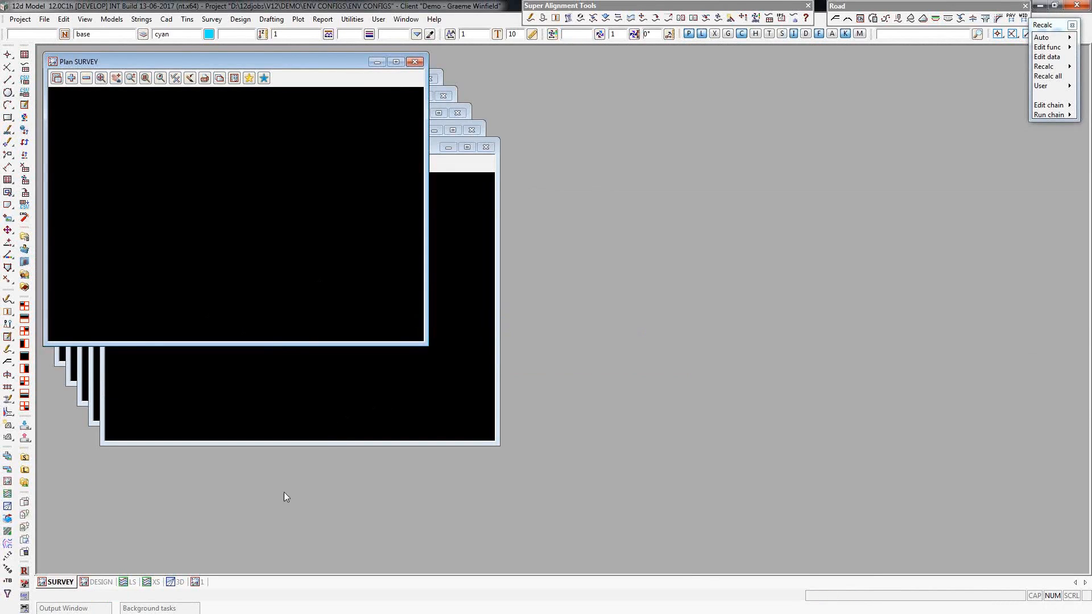
Check the startup messages in the output window for the environment and dongle configurations in use.
{"action": "left_click", "coordinate": [94, 609]}
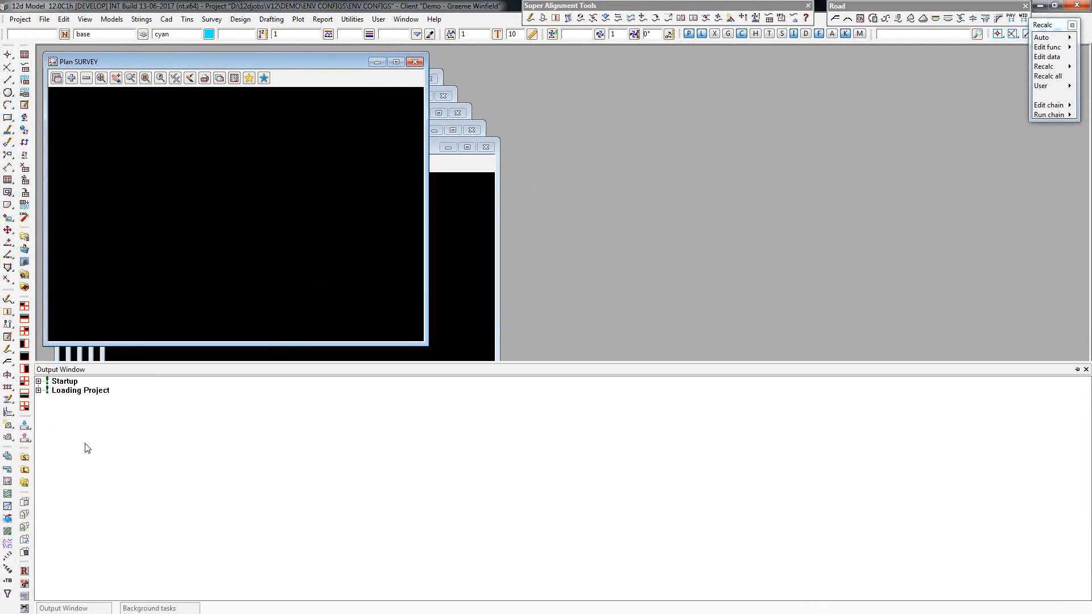
{"action": "left_click", "coordinate": [39, 381]}
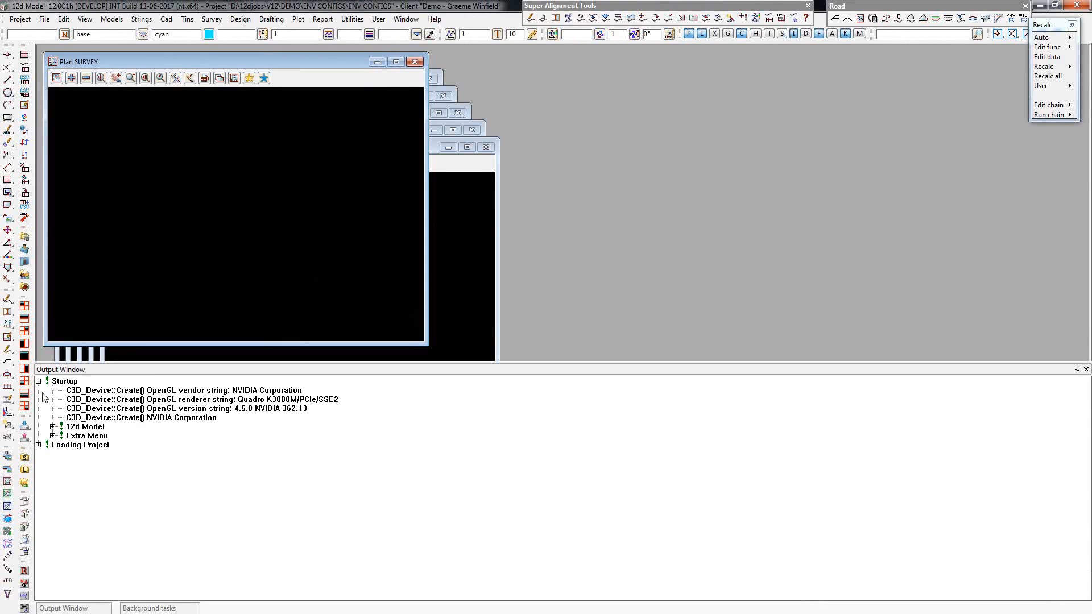
{"action": "left_click", "coordinate": [53, 427]}
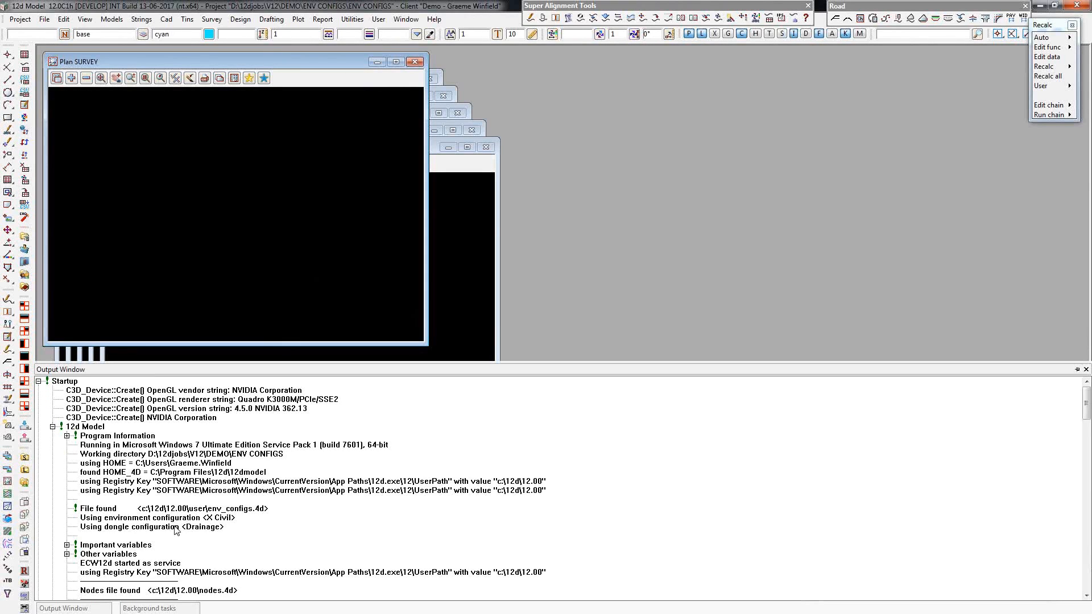
{"action": "left_click", "coordinate": [213, 518]}
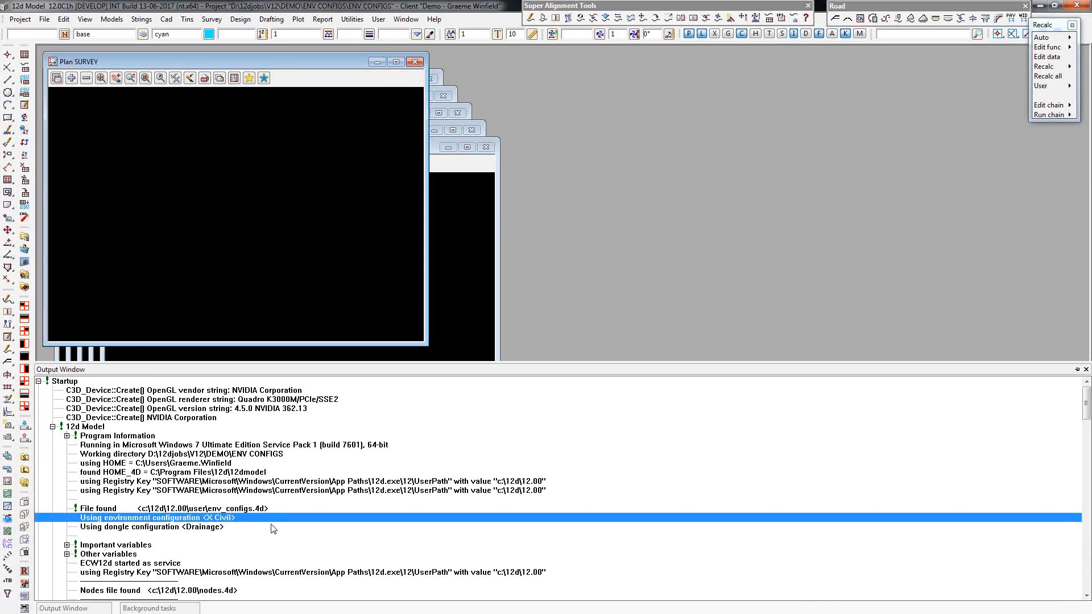
{"action": "left_click", "coordinate": [206, 527]}
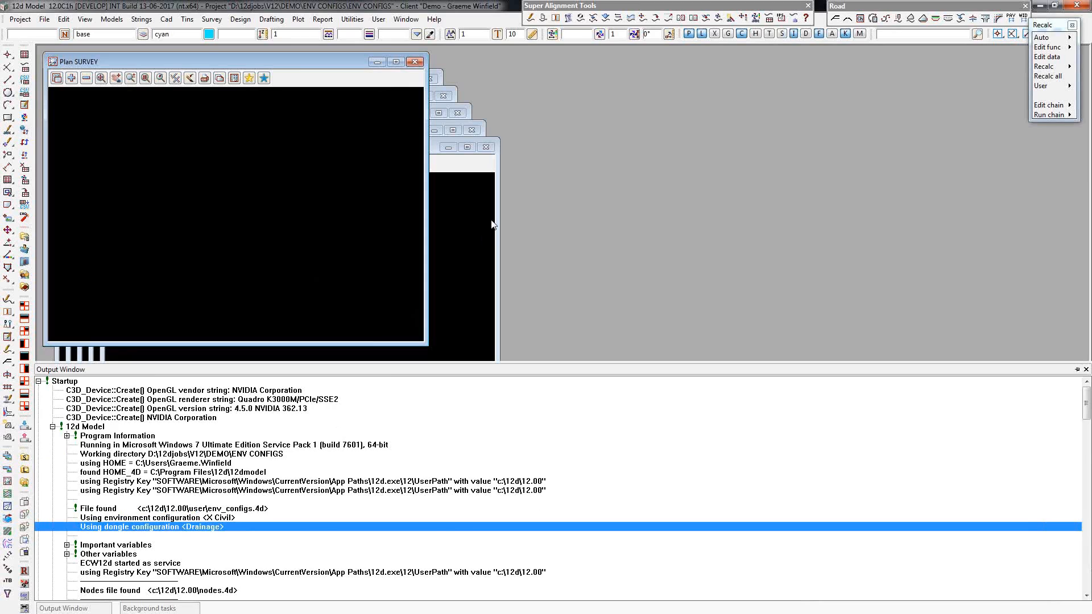
{"action": "left_click_drag", "start_coordinate": [490, 362], "coordinate": [490, 459]}
Examine the dongle authorization and module details in the 12d Model information, and close it.
{"action": "left_click", "coordinate": [434, 19]}
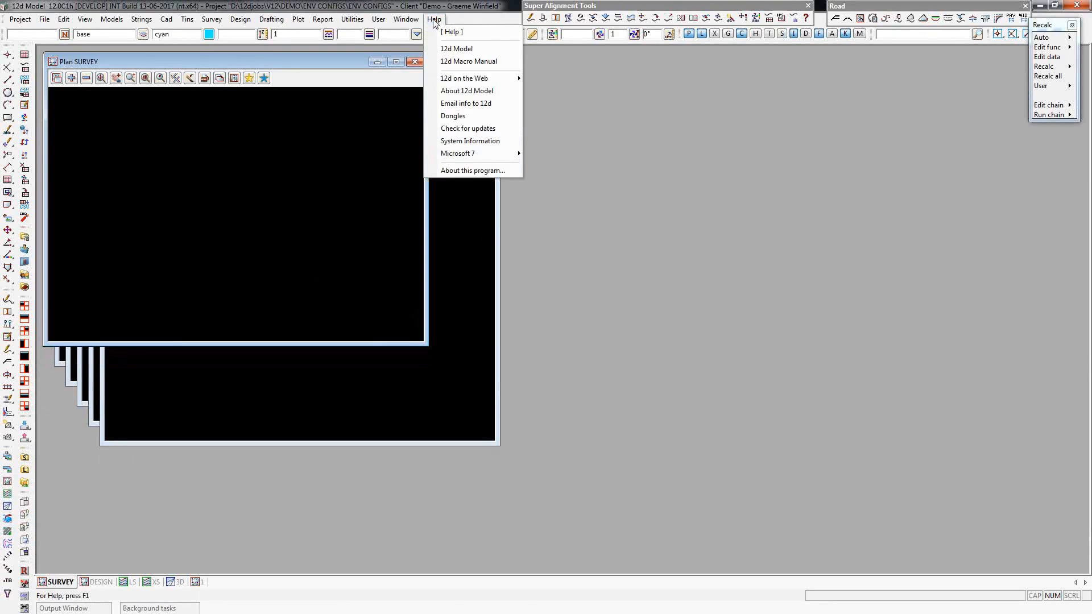
{"action": "left_click", "coordinate": [460, 91]}
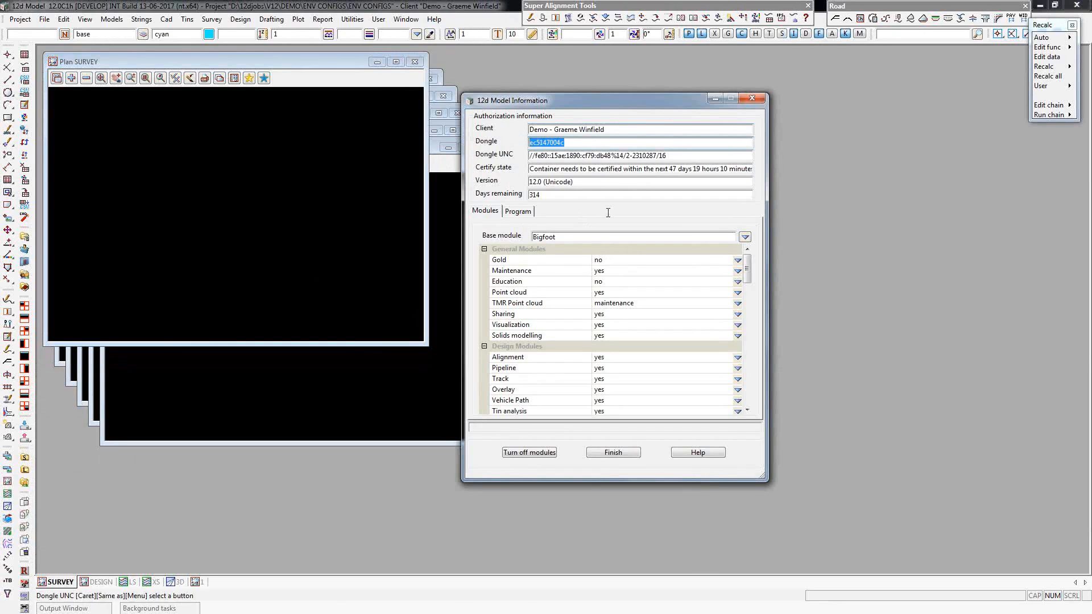
{"action": "left_click", "coordinate": [757, 102]}
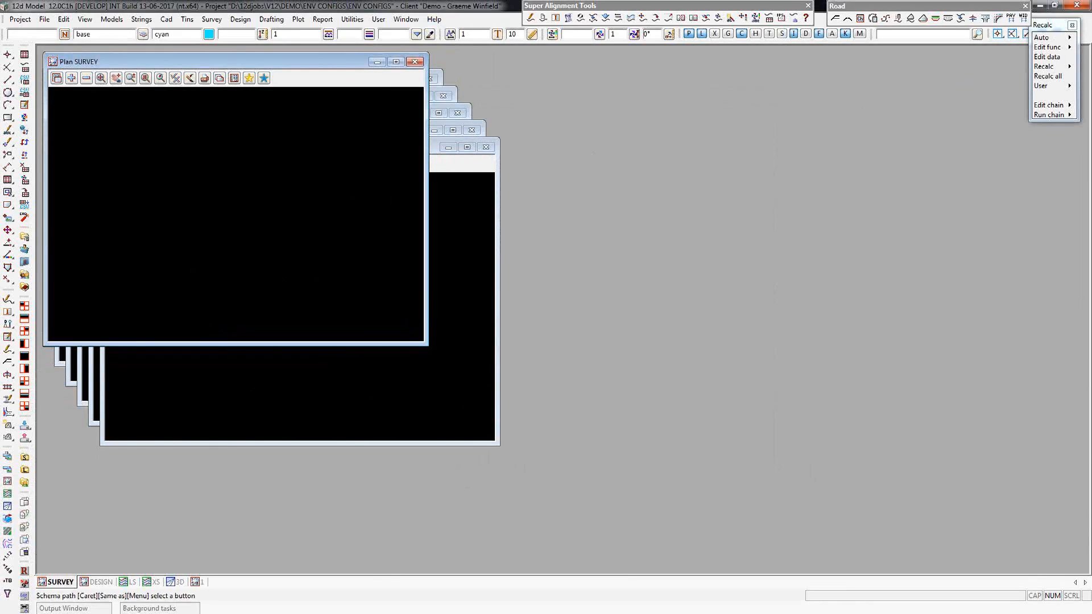
Review the settings of the three Pavement_Kerb layers in the MTF Snippet Pavement Manager, and close it.
{"action": "left_click_drag", "start_coordinate": [0, 256], "coordinate": [690, 134]}
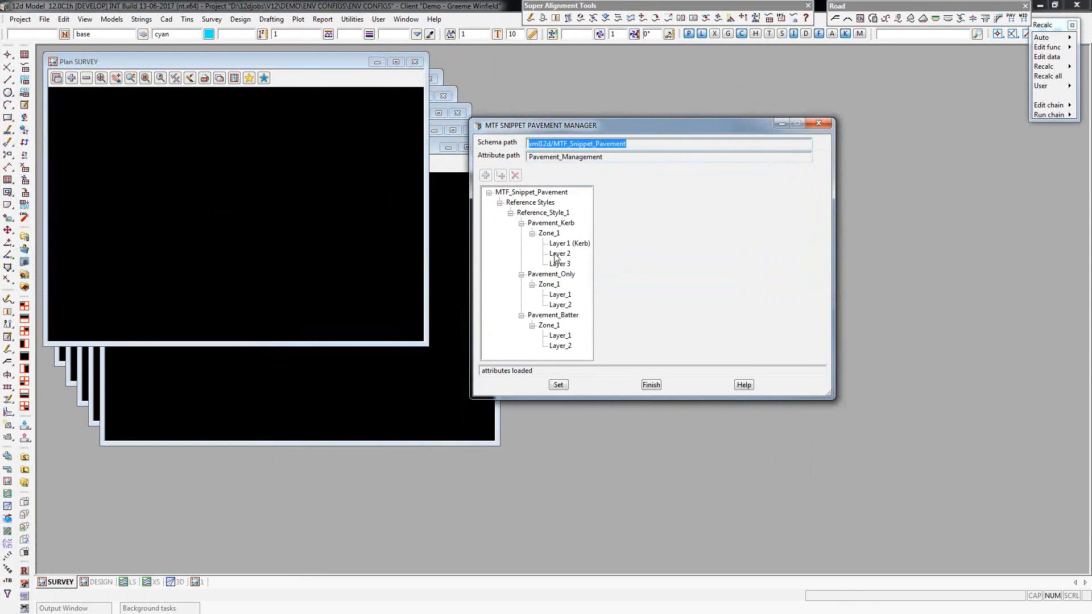
{"action": "left_click", "coordinate": [578, 244]}
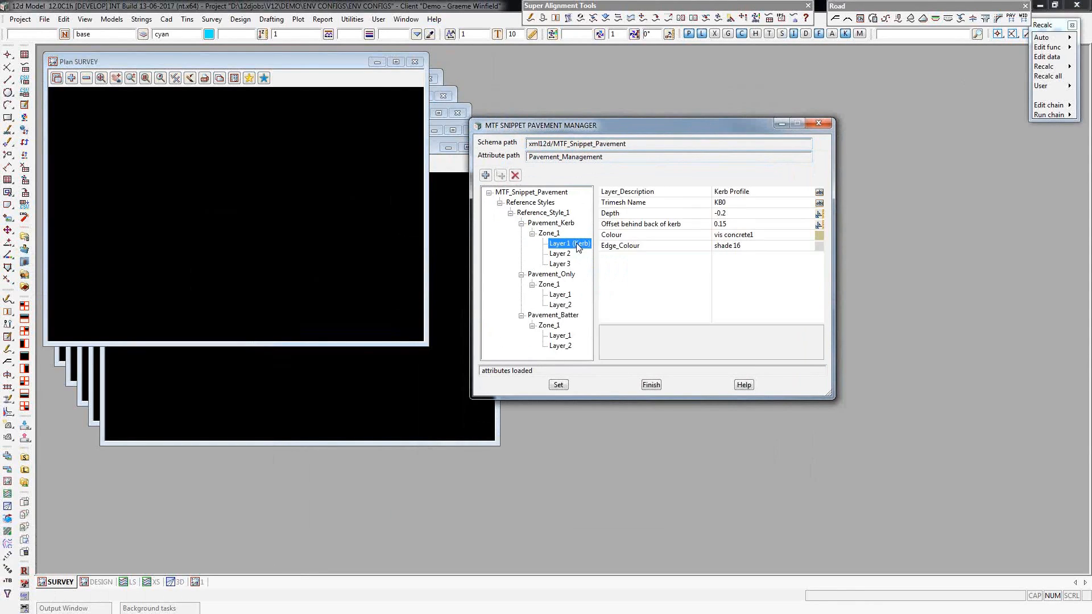
{"action": "left_click", "coordinate": [568, 255]}
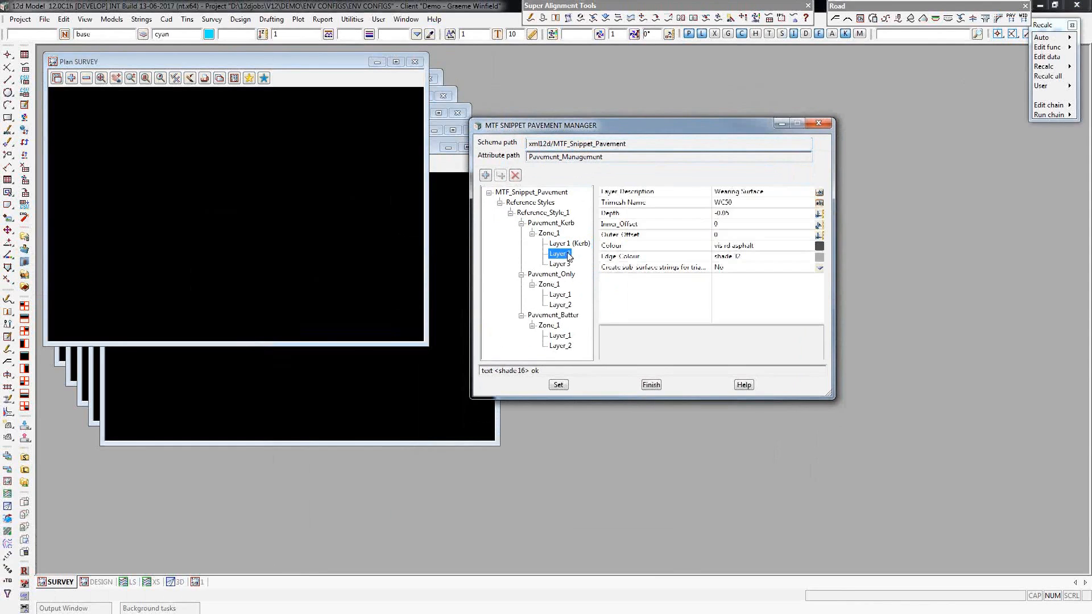
{"action": "left_click", "coordinate": [560, 265]}
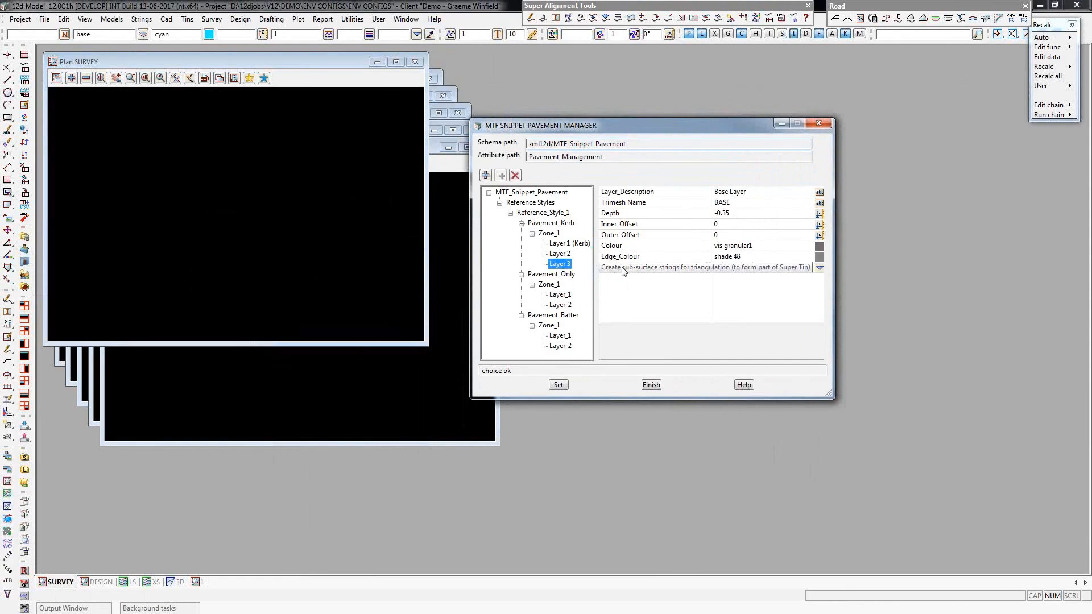
{"action": "left_click", "coordinate": [822, 124]}
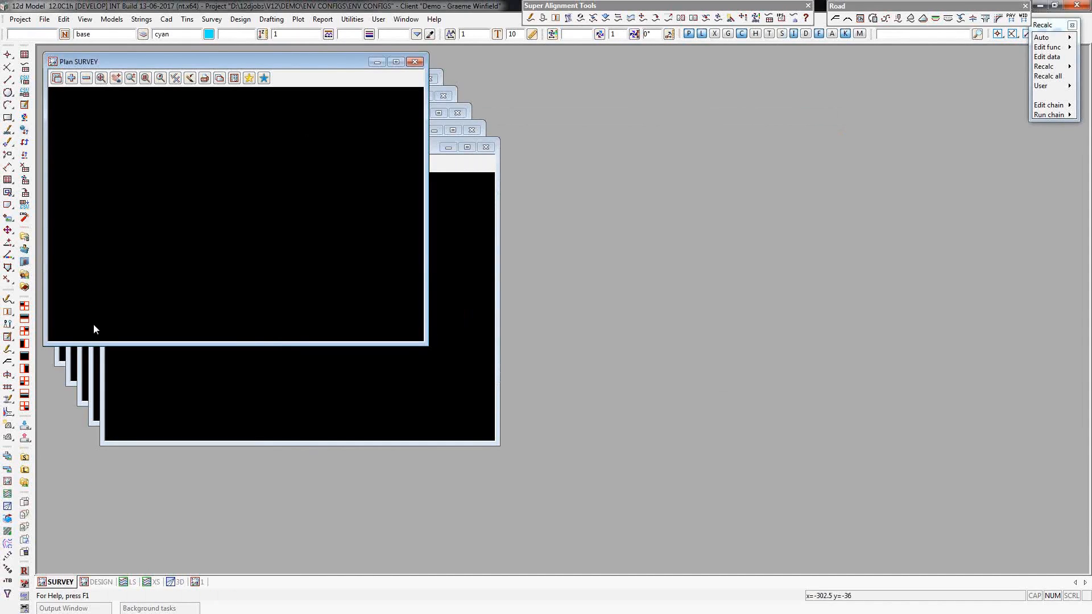
Read the 12d archive file ENV_CONFIG_DATA.12daz from the library into the project and finish the import.
{"action": "left_click", "coordinate": [26, 424]}
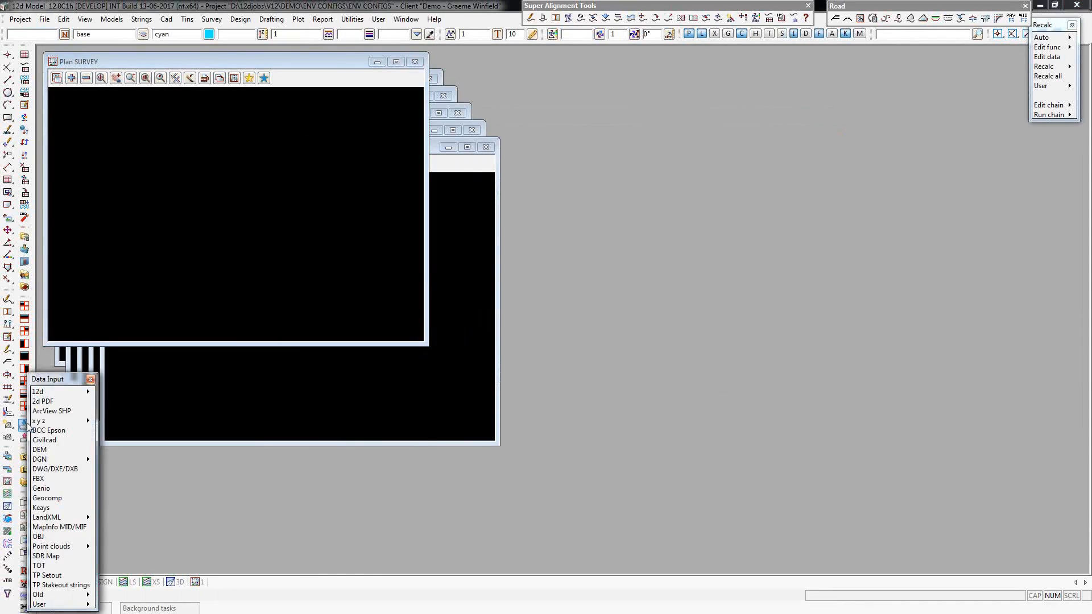
{"action": "left_click", "coordinate": [81, 396]}
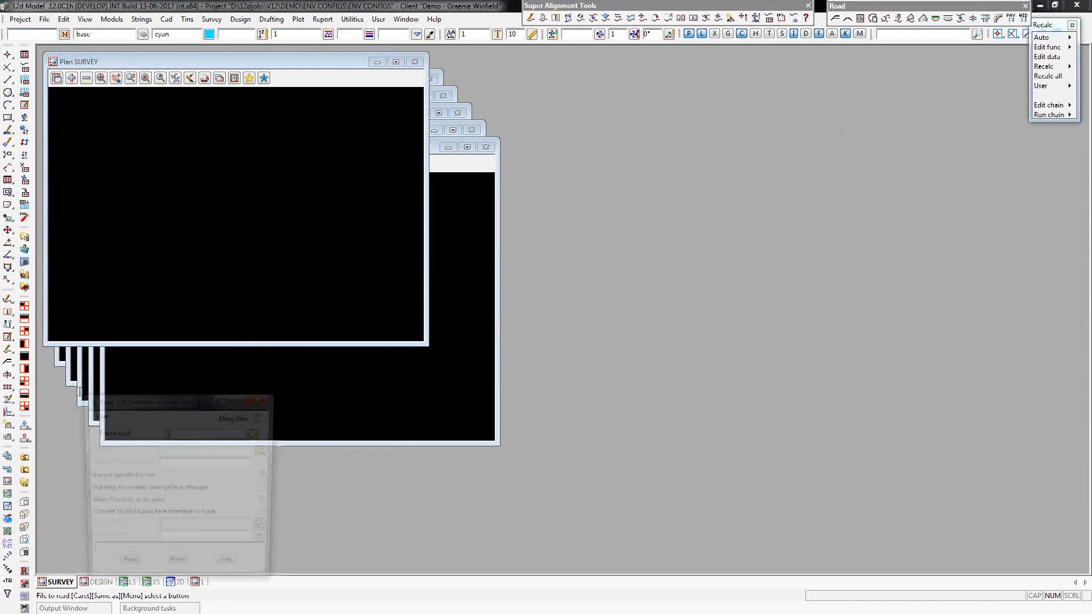
{"action": "left_click", "coordinate": [256, 435]}
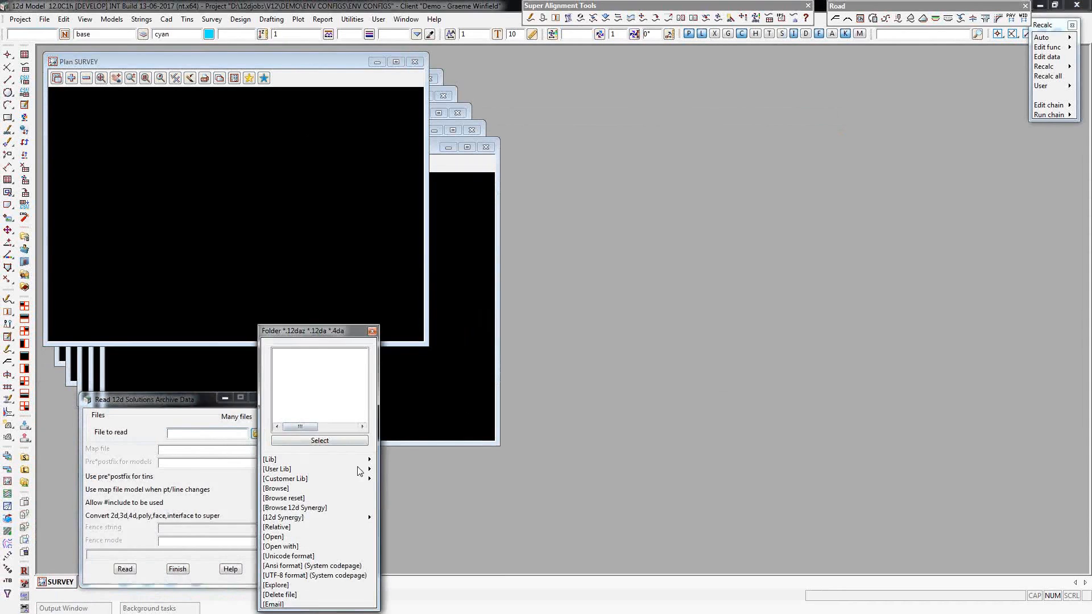
{"action": "mouse_move", "coordinate": [369, 461]}
{"action": "left_click", "coordinate": [414, 496]}
{"action": "left_click", "coordinate": [414, 496]}
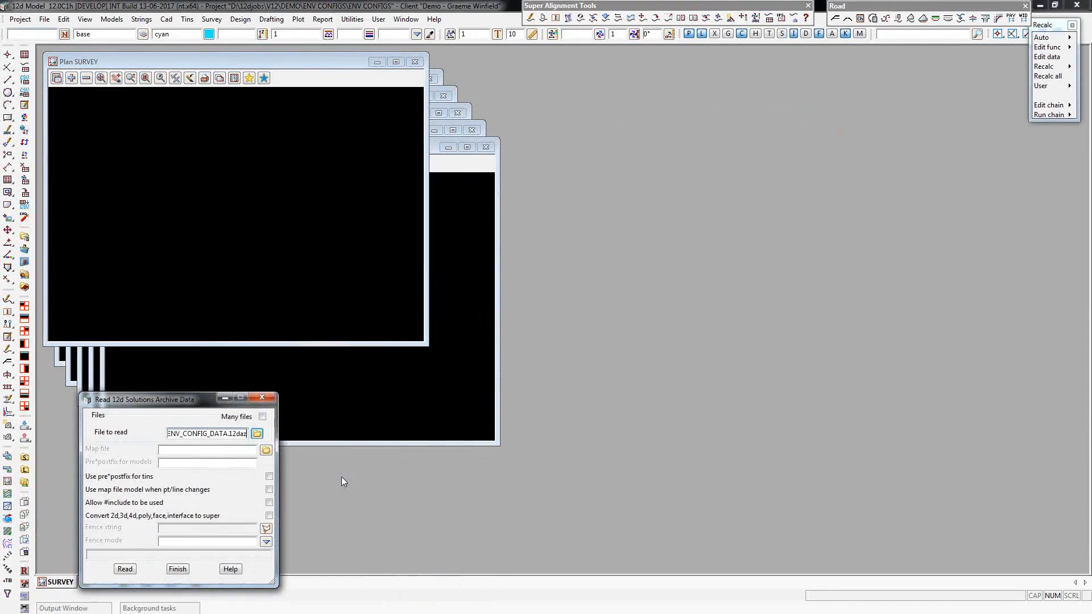
{"action": "left_click", "coordinate": [123, 568]}
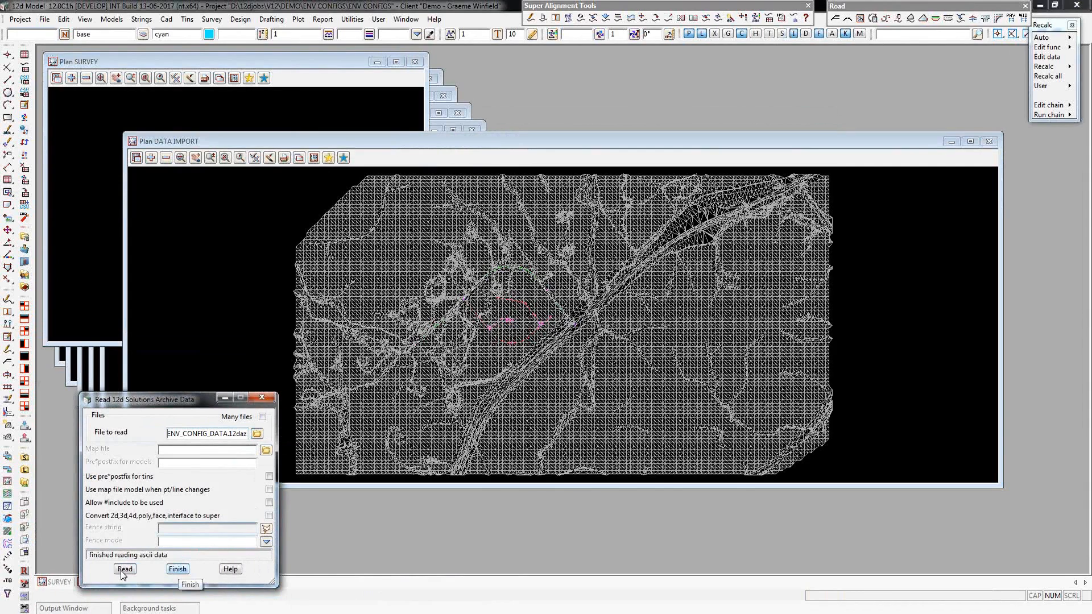
{"action": "left_click", "coordinate": [177, 569]}
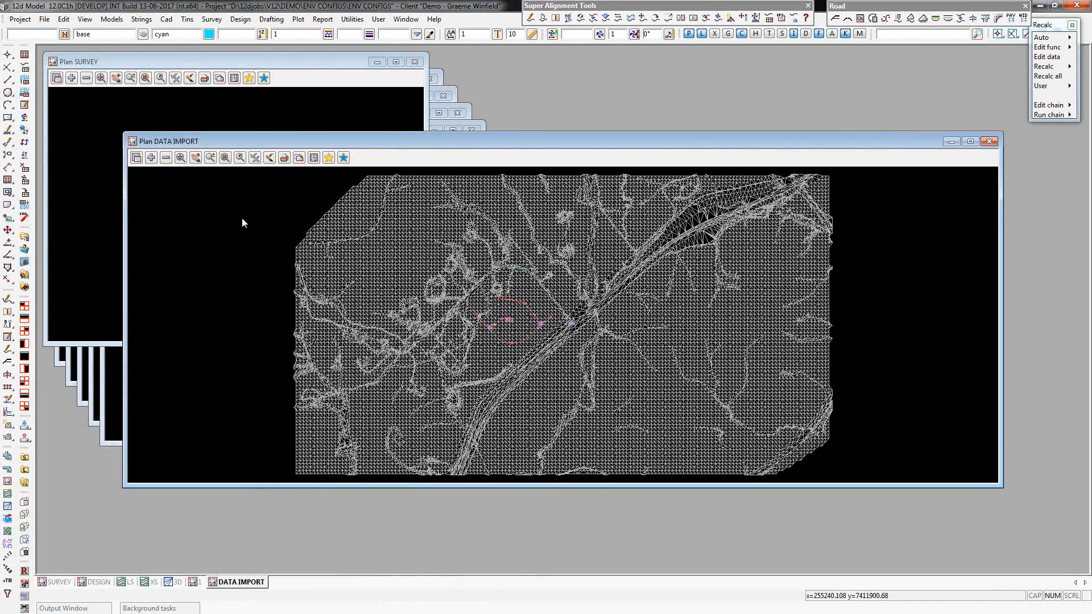
Apply the DESIGN.12dvfplan favourite from the user library to the DESIGN plan view.
{"action": "left_click", "coordinate": [99, 581]}
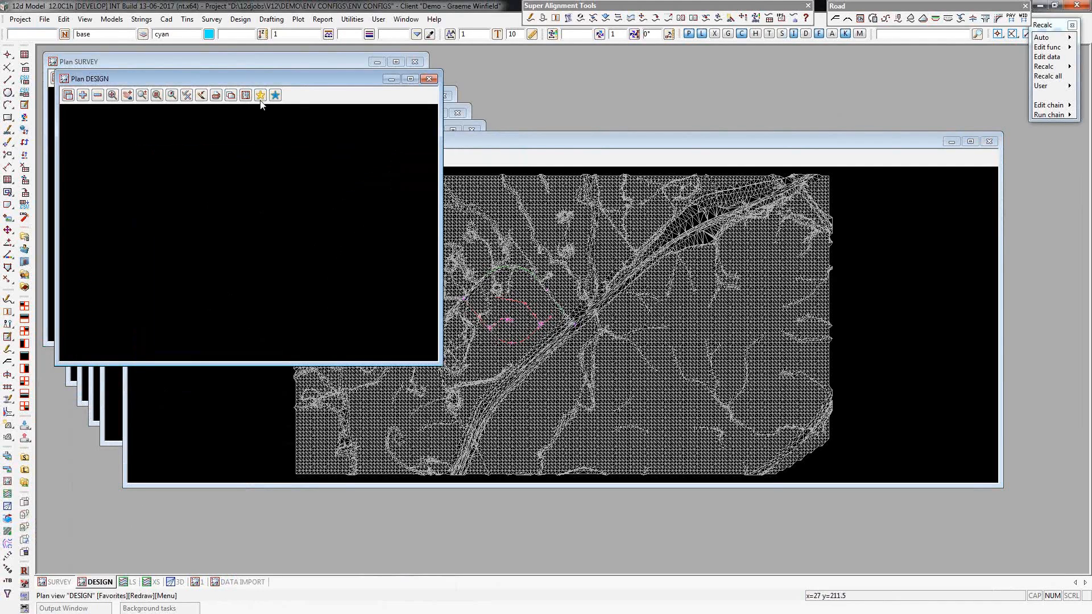
{"action": "left_click", "coordinate": [260, 95]}
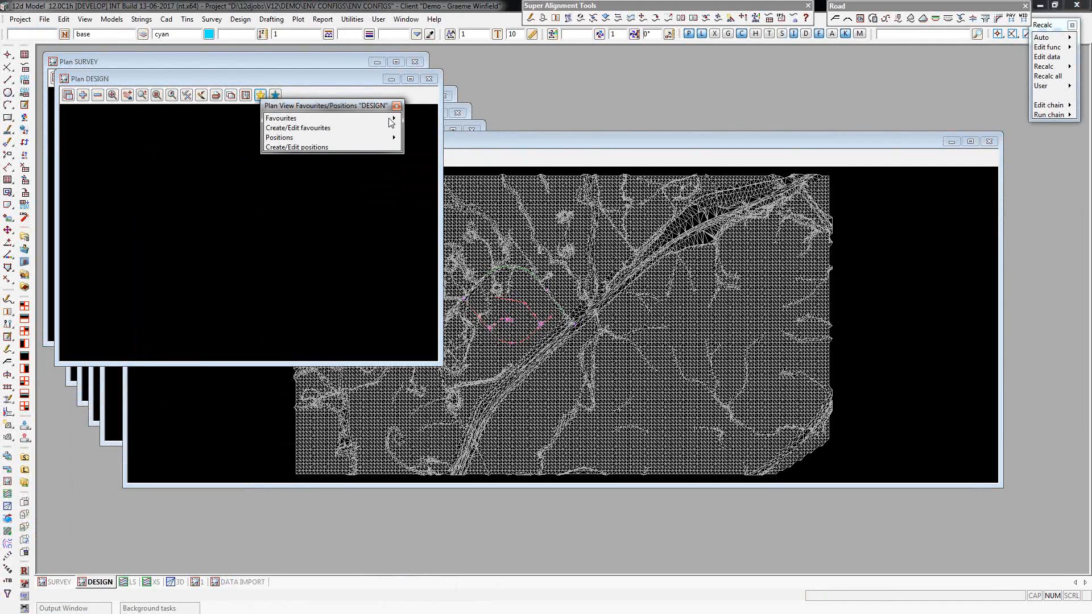
{"action": "mouse_move", "coordinate": [390, 119]}
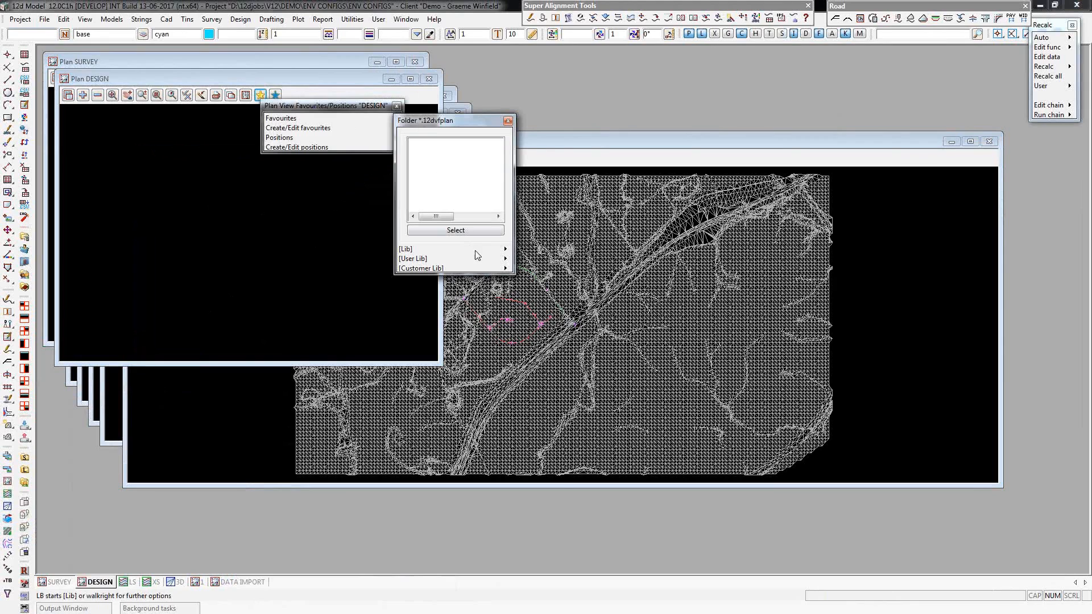
{"action": "mouse_move", "coordinate": [506, 260]}
{"action": "left_click", "coordinate": [555, 285]}
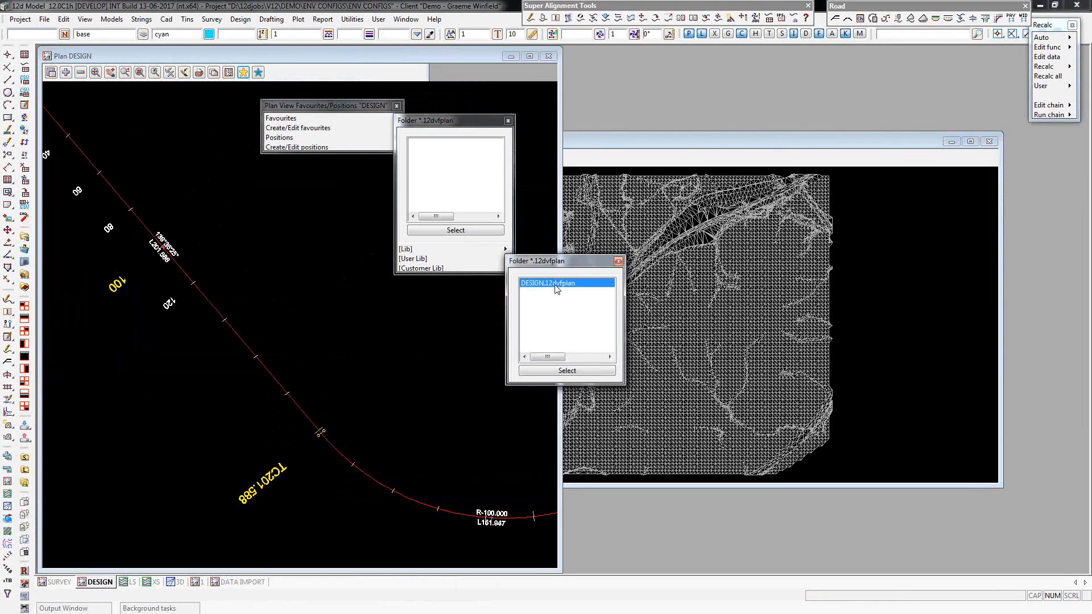
Apply the DESIGN.12dvfplan favourite from the library to plan view 1.
{"action": "left_click", "coordinate": [196, 582]}
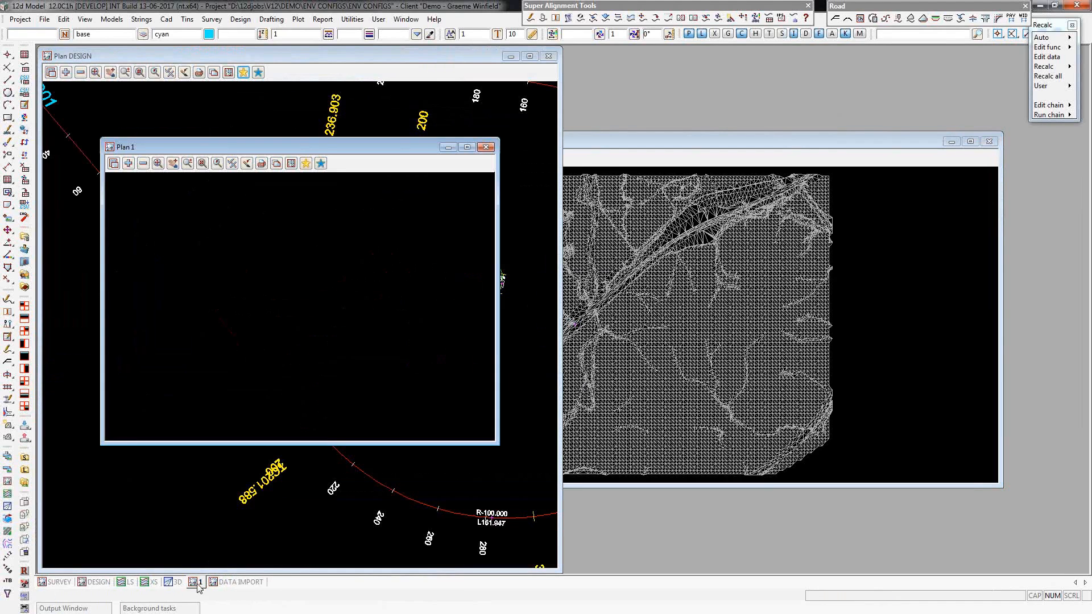
{"action": "left_click", "coordinate": [306, 164]}
{"action": "mouse_move", "coordinate": [342, 181]}
{"action": "mouse_move", "coordinate": [494, 312]}
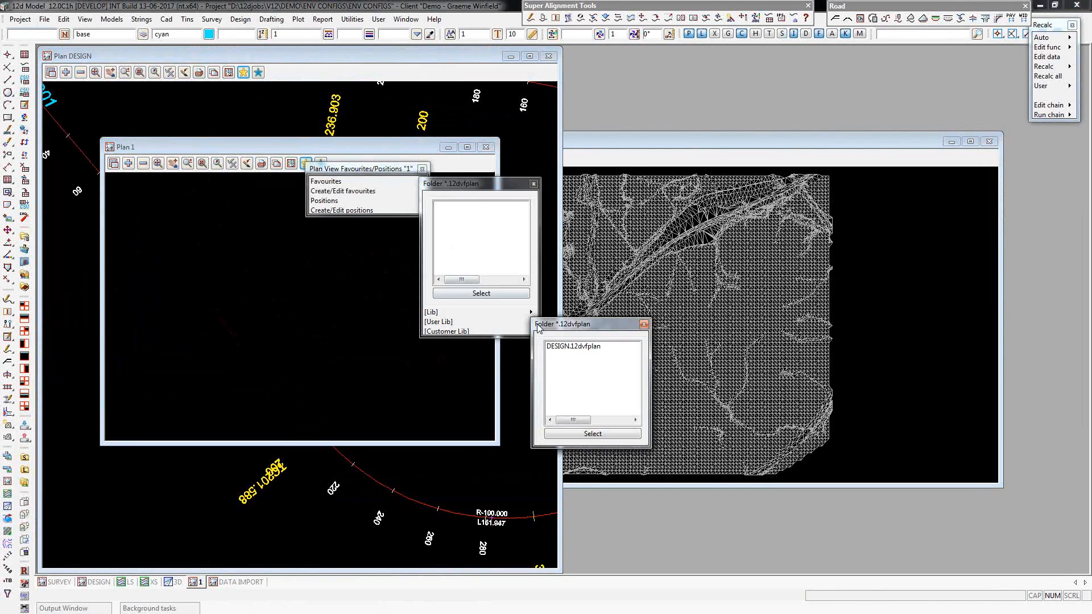
{"action": "left_click", "coordinate": [591, 348]}
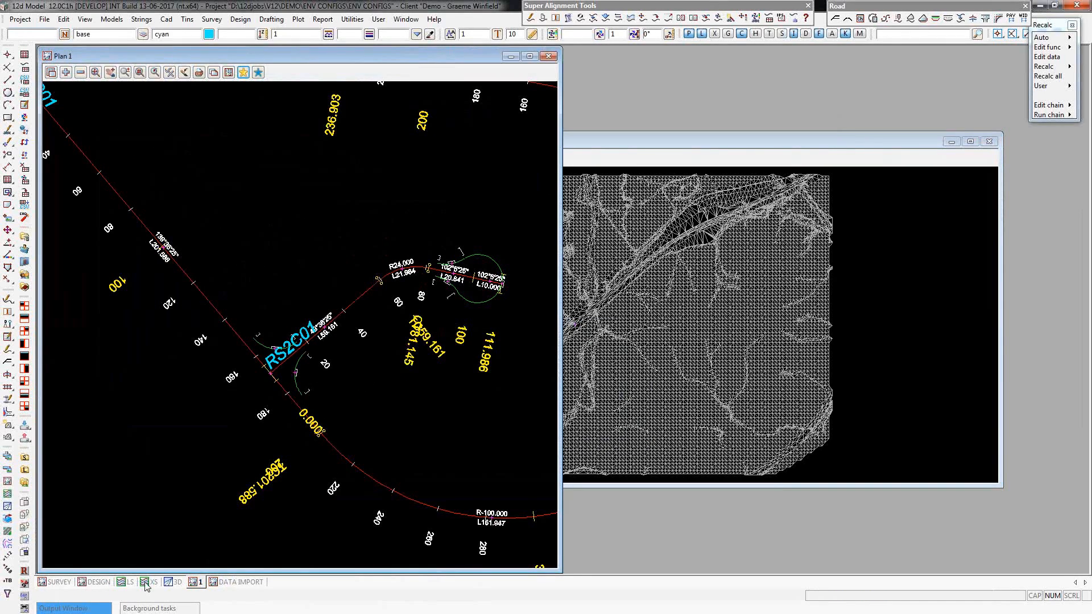
Apply the XS.12dvfsect section favourite from the user library to the XS section view.
{"action": "left_click", "coordinate": [151, 583]}
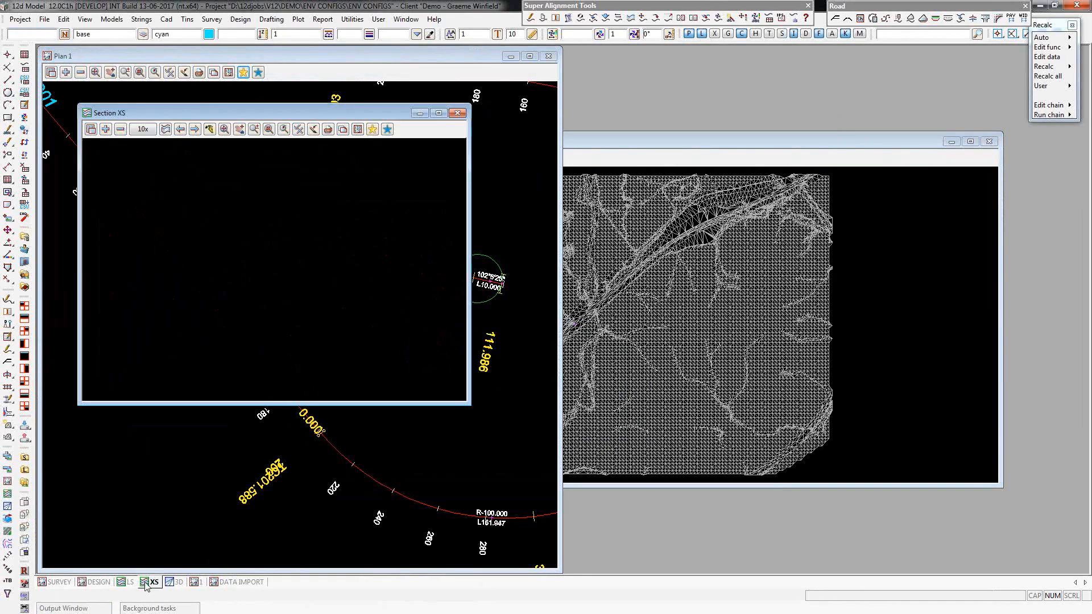
{"action": "left_click", "coordinate": [372, 130]}
{"action": "left_click", "coordinate": [491, 150]}
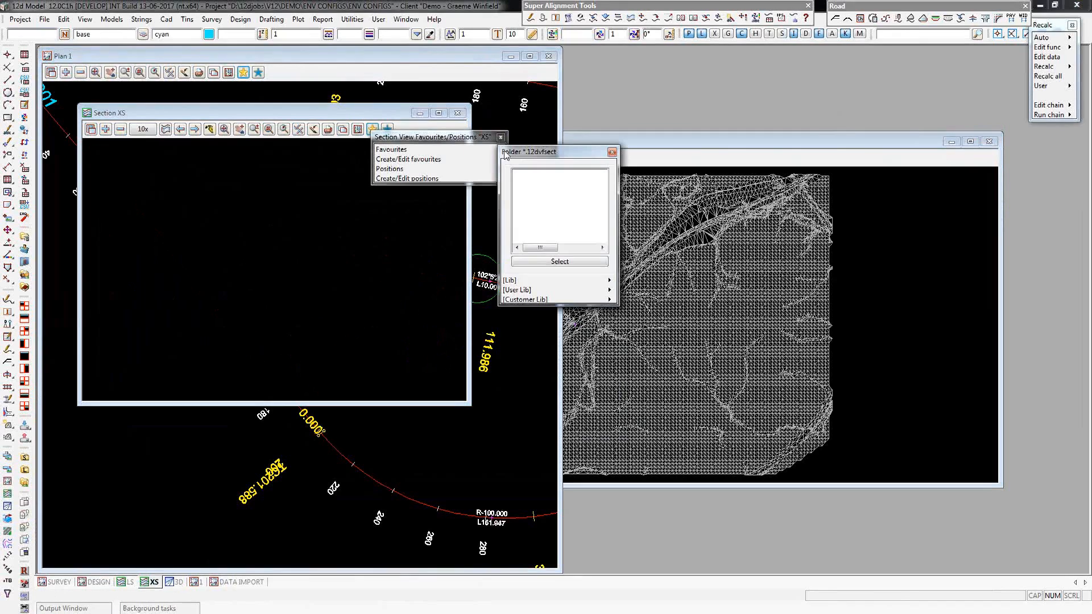
{"action": "left_click", "coordinate": [608, 292]}
{"action": "double_click", "coordinate": [637, 316]}
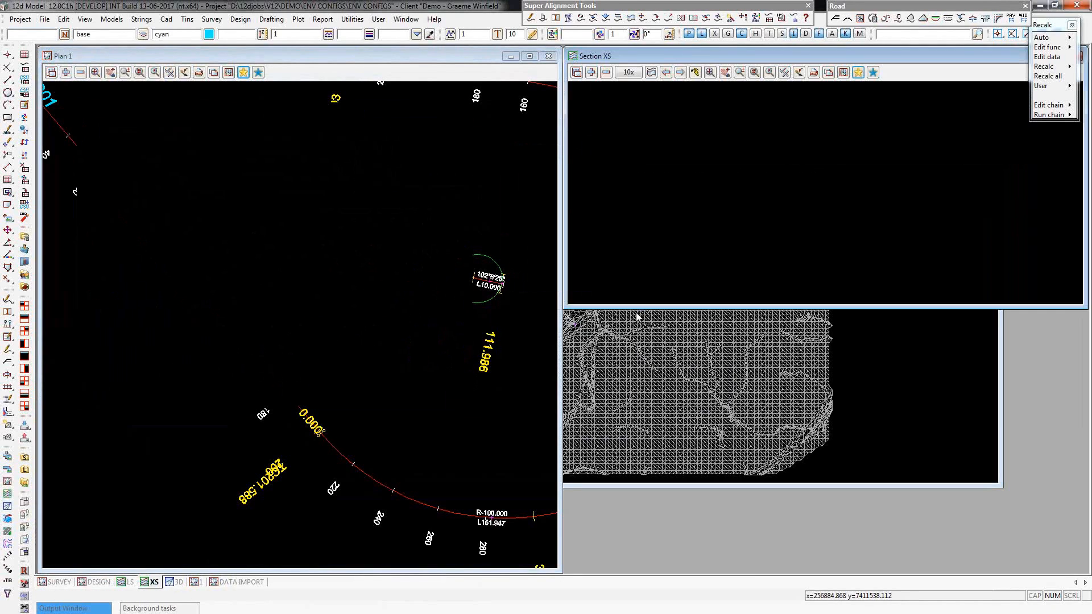
Set the XS section view's exaggeration to 2x and start profiling a model on it, moving the dialog clear of the view.
{"action": "left_click", "coordinate": [628, 72]}
{"action": "left_click", "coordinate": [631, 97]}
{"action": "left_click", "coordinate": [651, 72]}
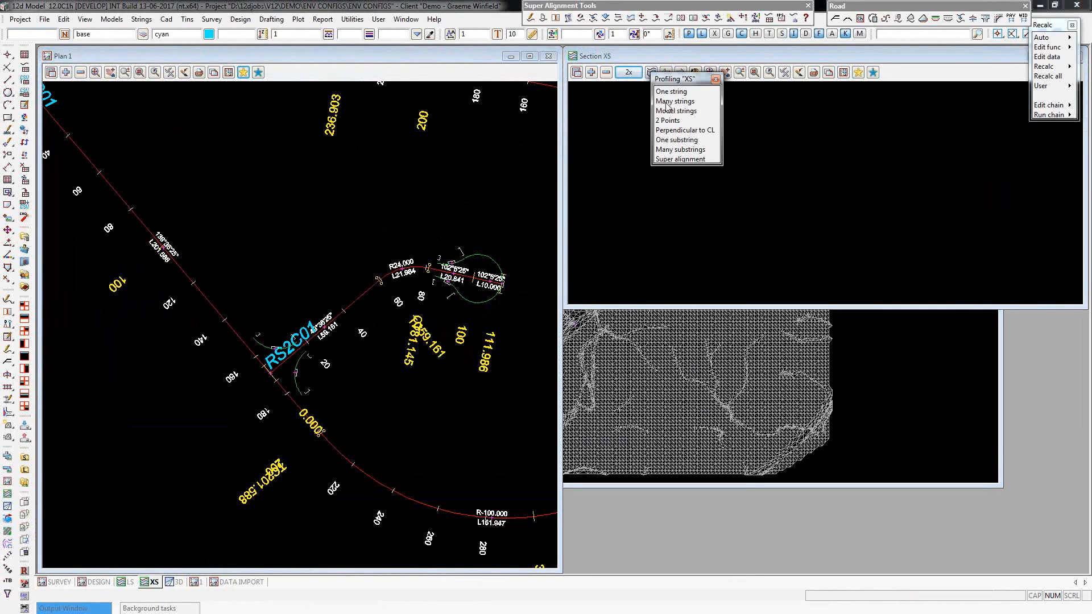
{"action": "left_click", "coordinate": [670, 111]}
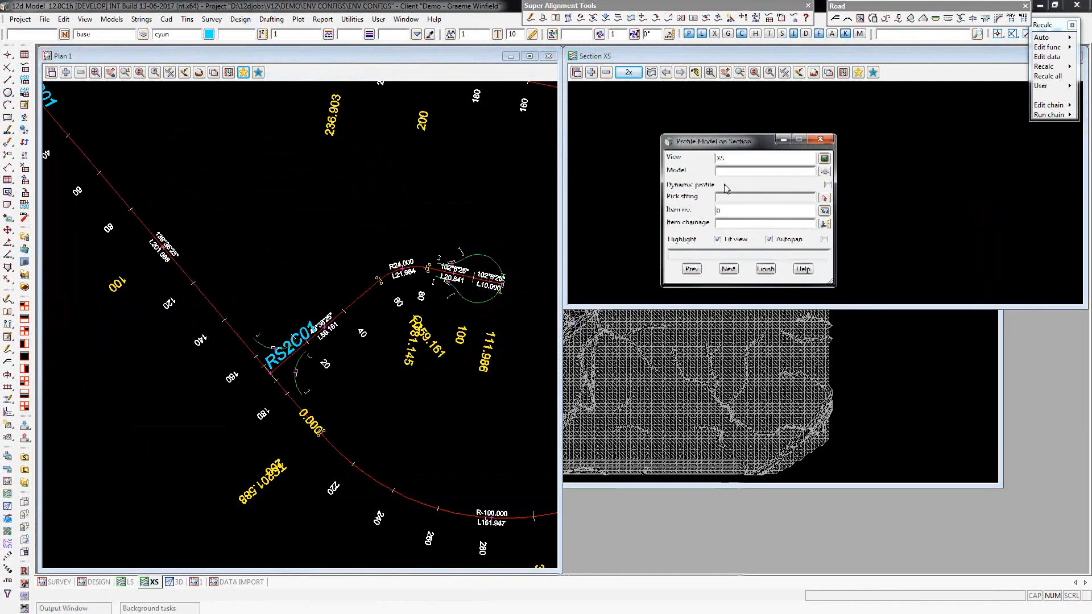
{"action": "left_click_drag", "start_coordinate": [745, 140], "coordinate": [642, 483]}
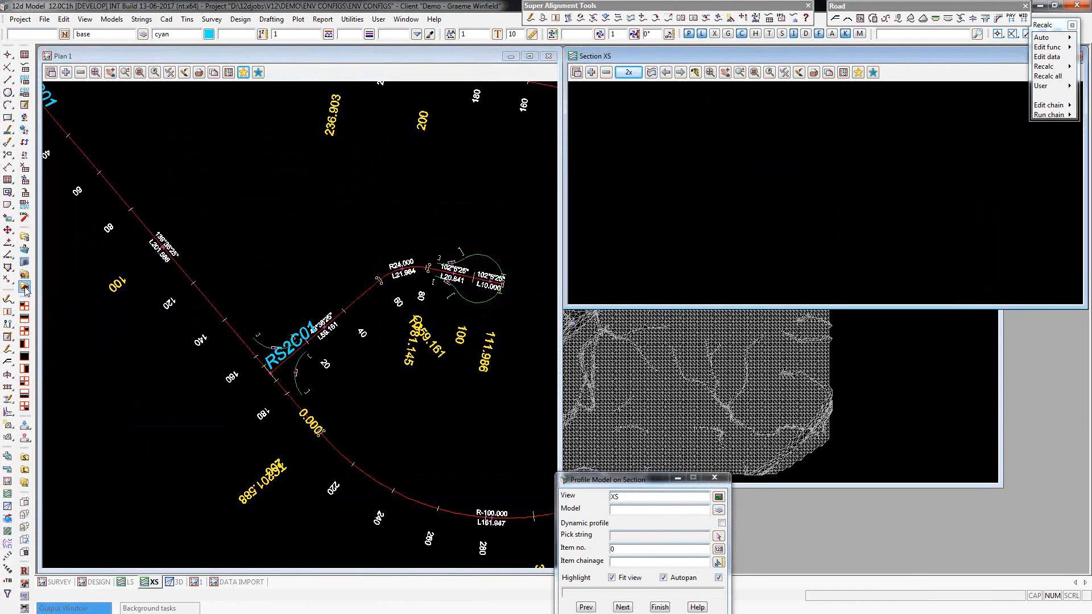
Open the X Civil user_lib folder in Windows Explorer and inspect its XS.12dvfsect and ENV_CONFIG_DATA.12daz files.
{"action": "left_click", "coordinate": [25, 290]}
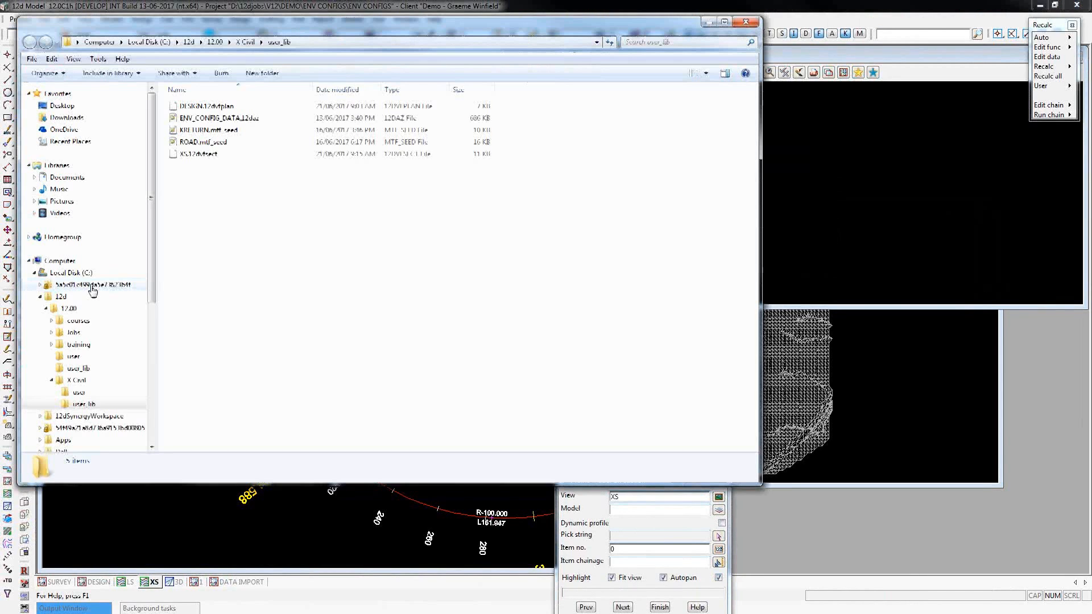
{"action": "left_click", "coordinate": [253, 154]}
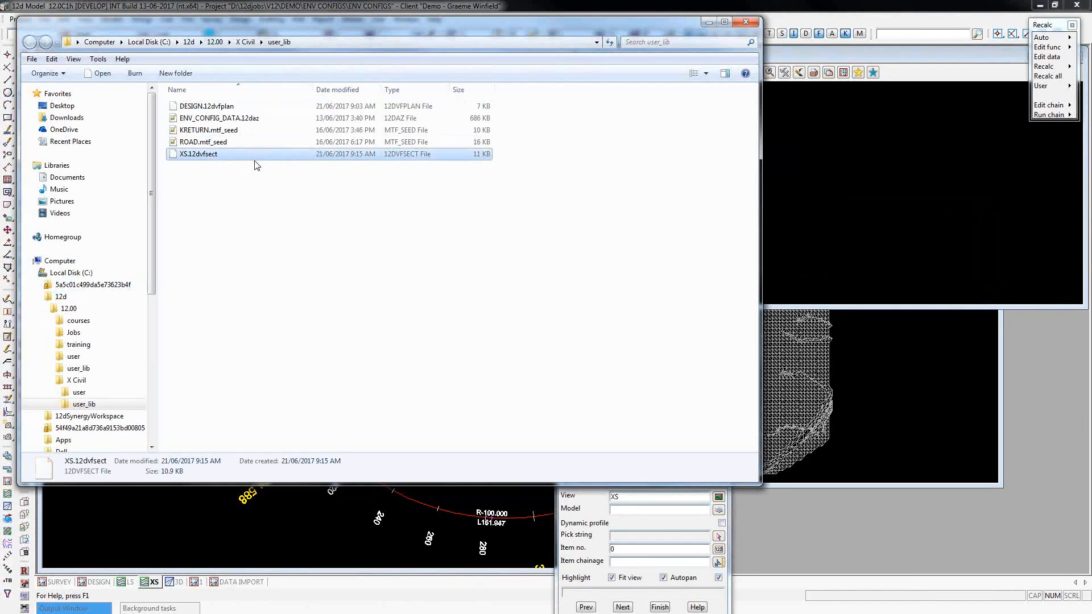
{"action": "left_click", "coordinate": [248, 121]}
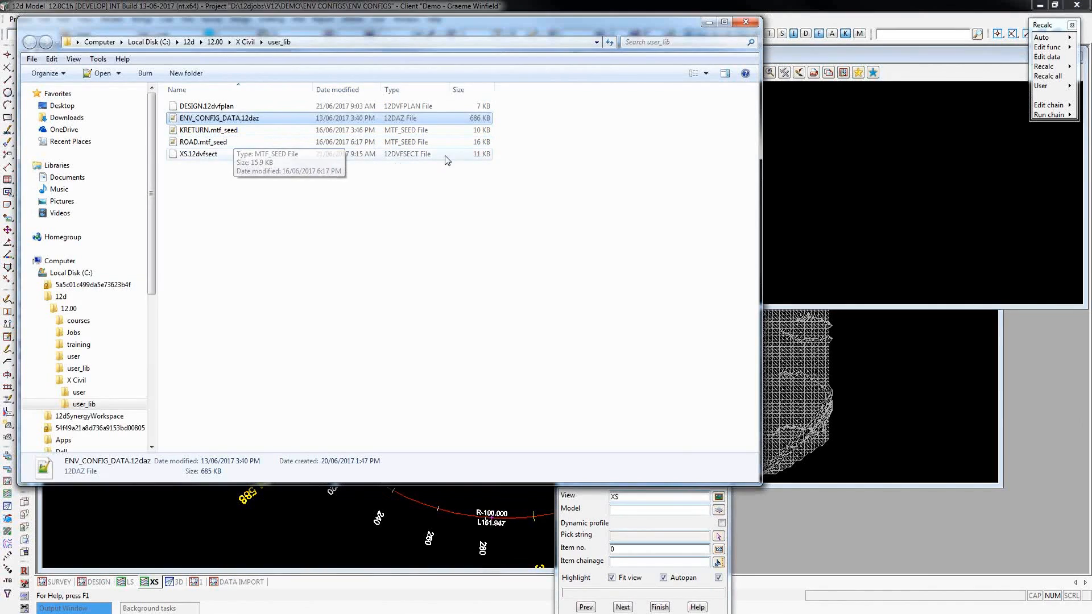
Close the folder window, start the Apply MTF Manager and set its seed MTF file to ROAD.mtf_seed from the user library.
{"action": "left_click", "coordinate": [754, 26]}
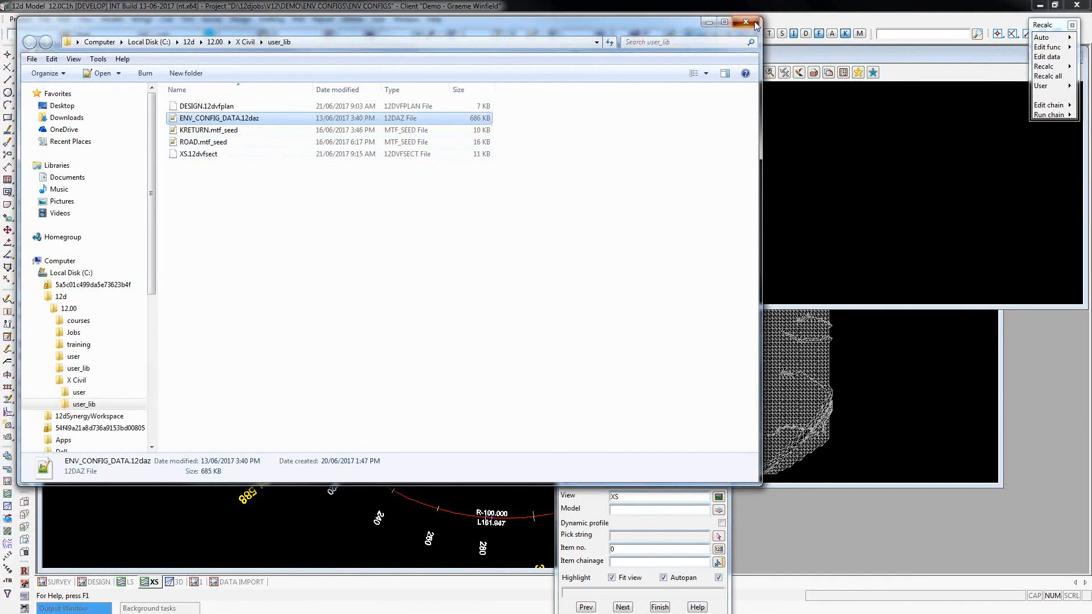
{"action": "left_click", "coordinate": [240, 18]}
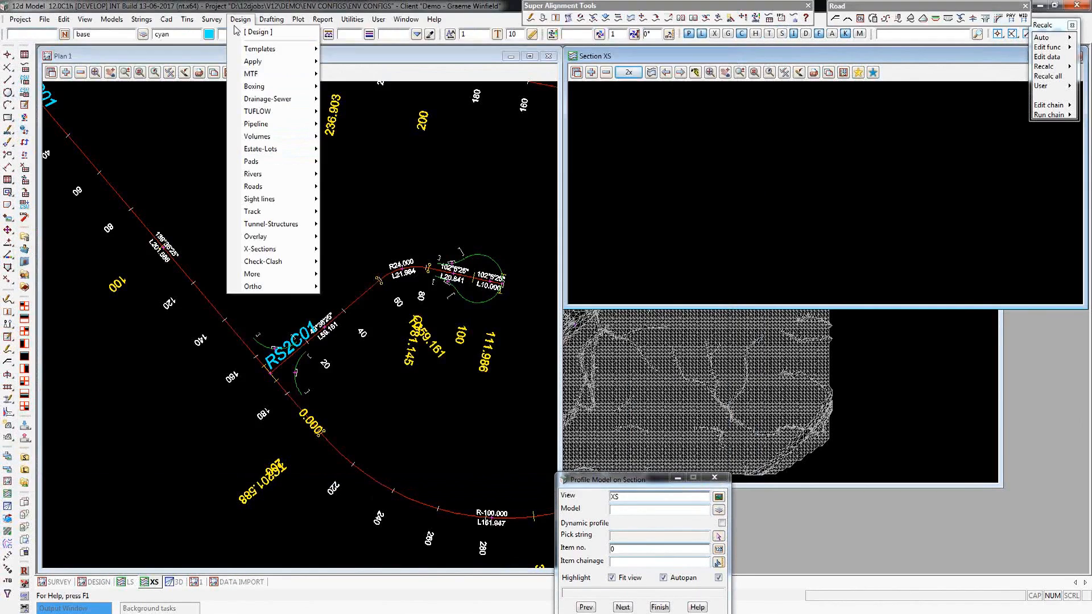
{"action": "mouse_move", "coordinate": [271, 73]}
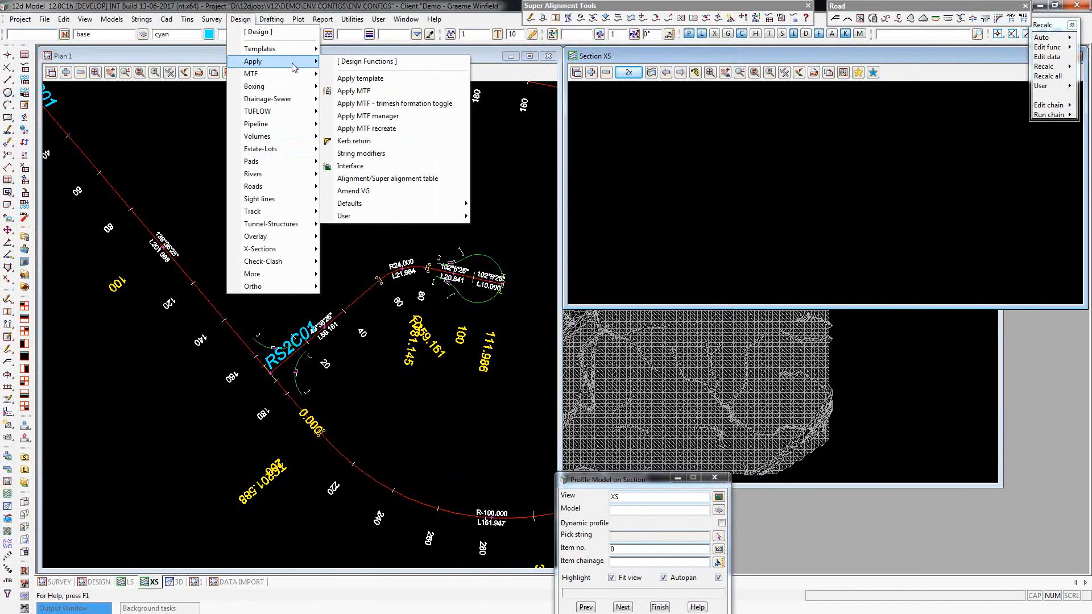
{"action": "left_click", "coordinate": [421, 123]}
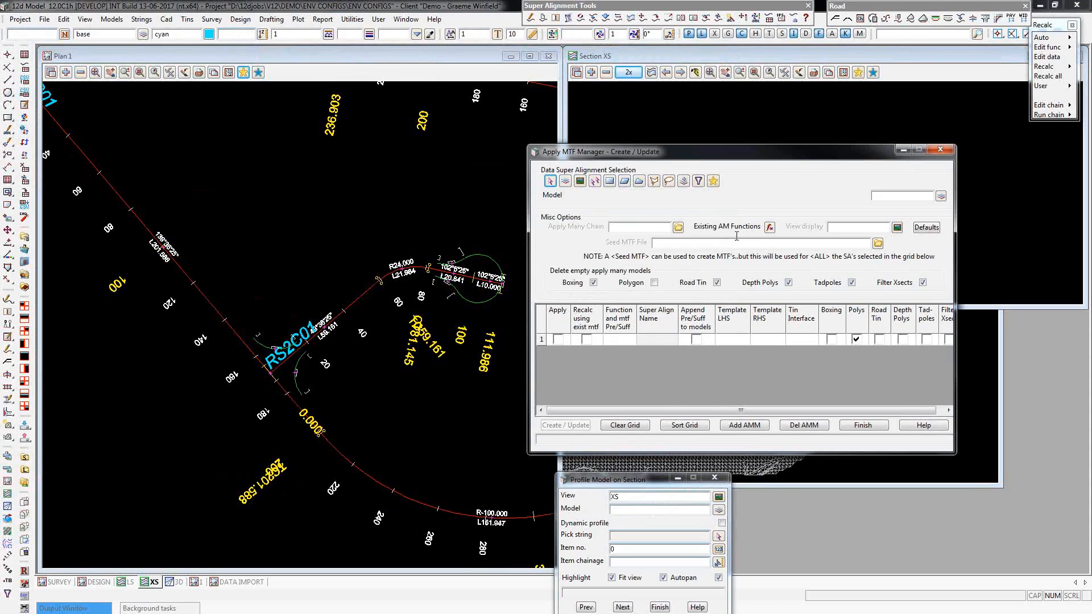
{"action": "left_click", "coordinate": [877, 244]}
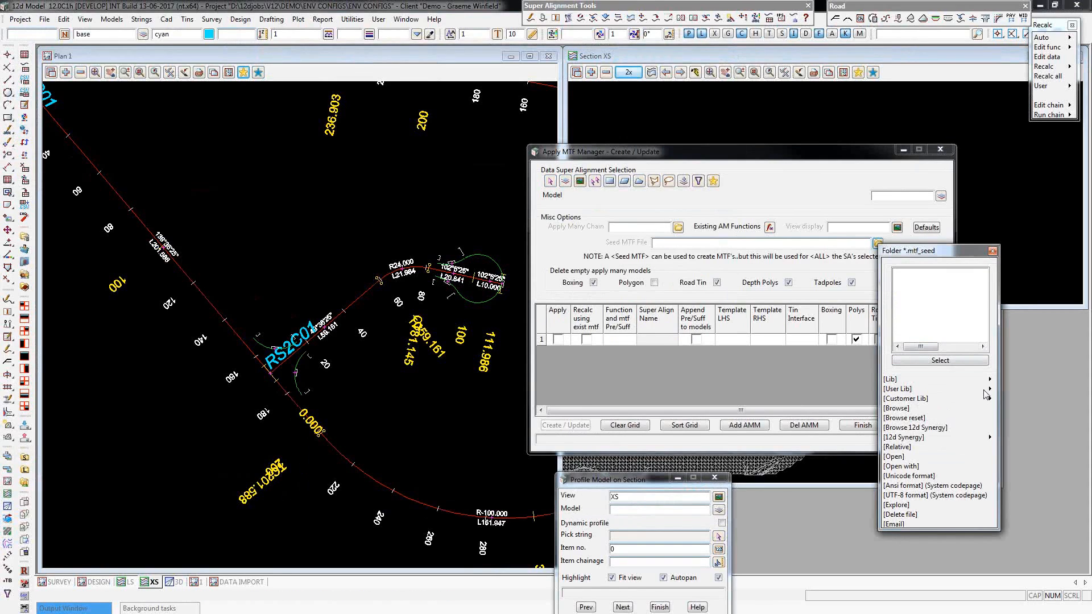
{"action": "mouse_move", "coordinate": [987, 391]}
{"action": "left_click", "coordinate": [1004, 426]}
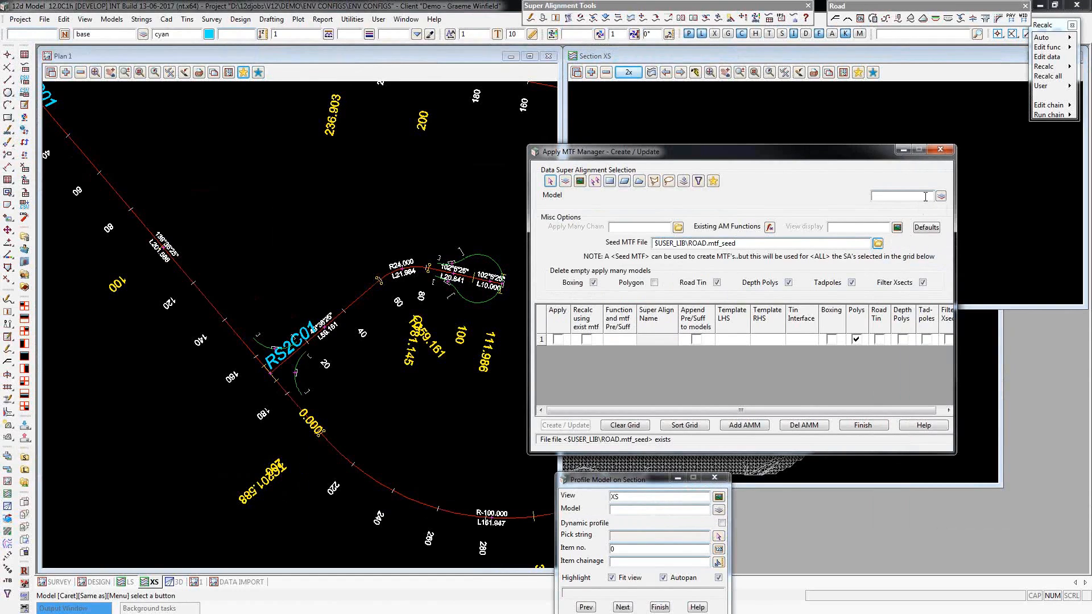
Load the super alignments of model ALIGNMENT 2 into the grid and set the view display to DESIGN.
{"action": "left_click", "coordinate": [903, 149]}
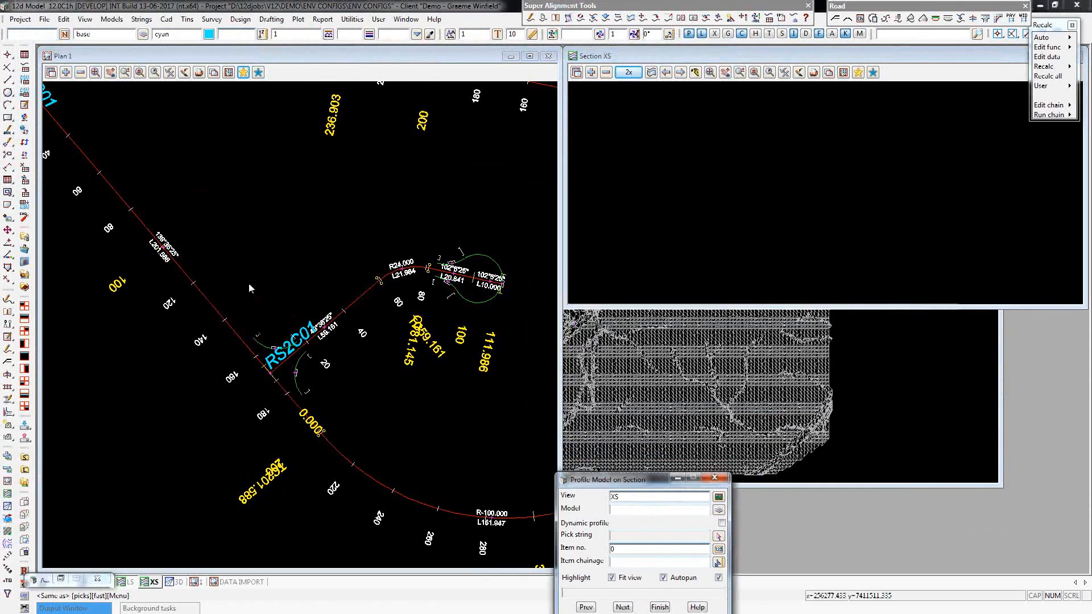
{"action": "left_click", "coordinate": [248, 283]}
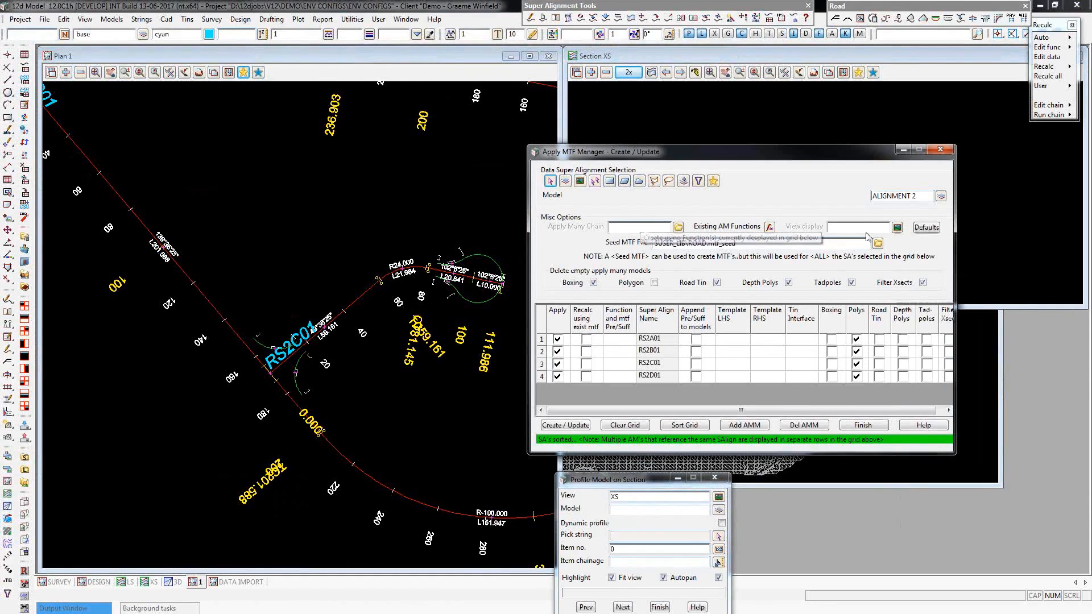
{"action": "left_click", "coordinate": [897, 227]}
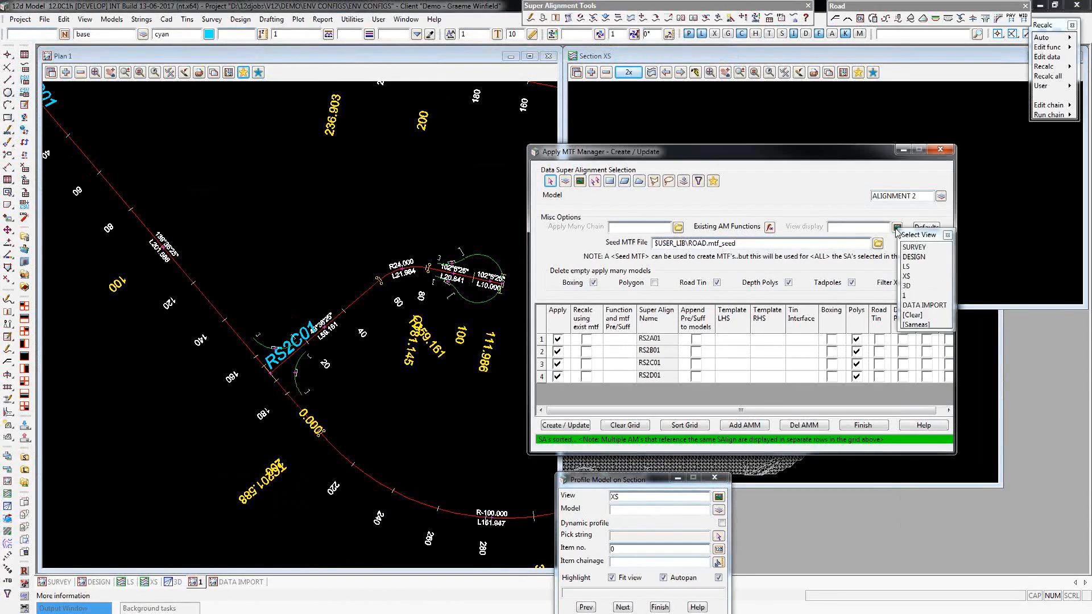
{"action": "left_click", "coordinate": [911, 257]}
Turn off deleting of empty Boxing, Depth Polys, Tadpoles and Filter Xsects models.
{"action": "left_click", "coordinate": [594, 283]}
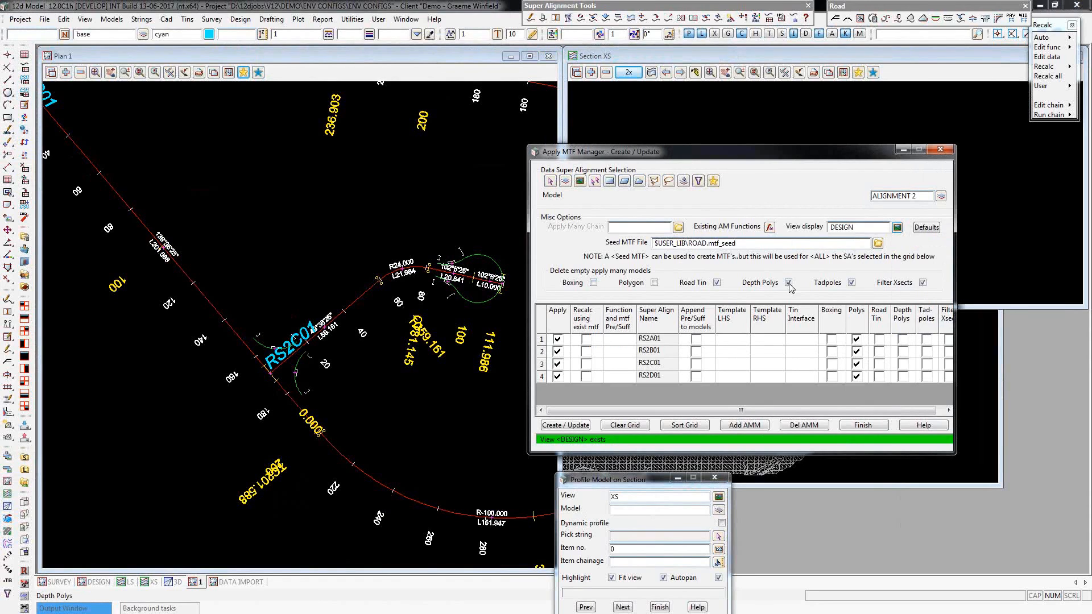
{"action": "left_click", "coordinate": [788, 282]}
{"action": "left_click", "coordinate": [852, 282]}
{"action": "left_click", "coordinate": [923, 282]}
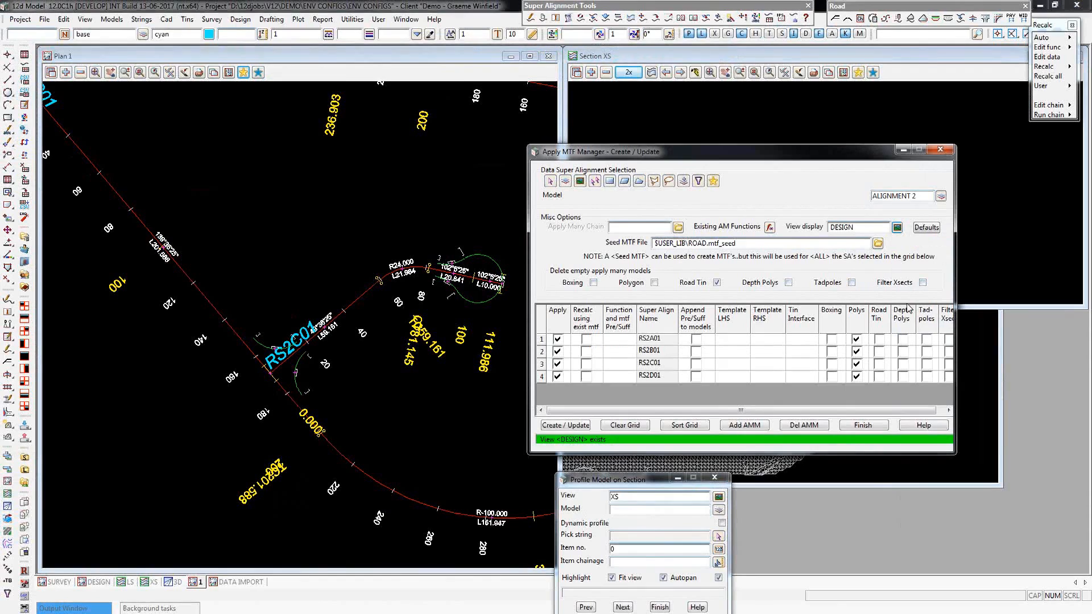
Enable Road Tin for RS2B01, exclude RS2A01, RS2C01 and RS2D01 from applying, and create the RS2B01 function.
{"action": "left_click", "coordinate": [879, 351]}
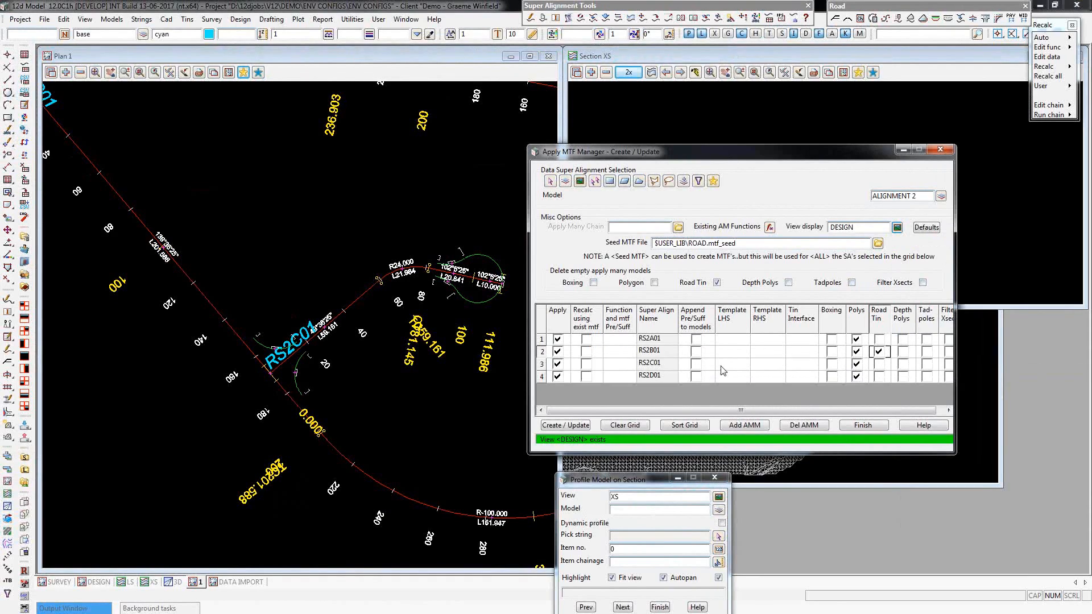
{"action": "left_click", "coordinate": [557, 339]}
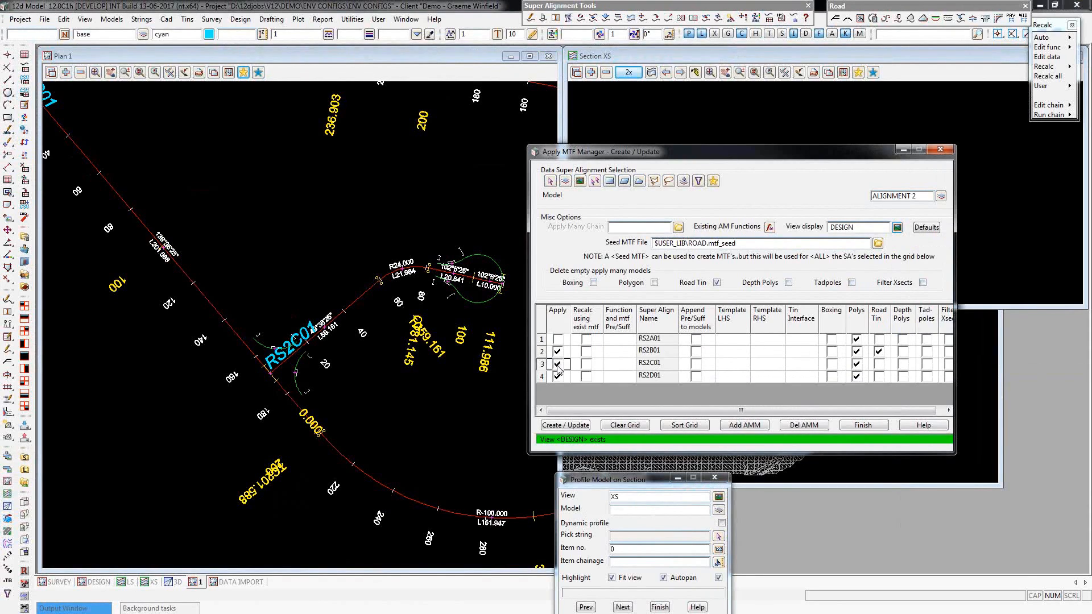
{"action": "left_click", "coordinate": [557, 364]}
{"action": "left_click", "coordinate": [557, 376]}
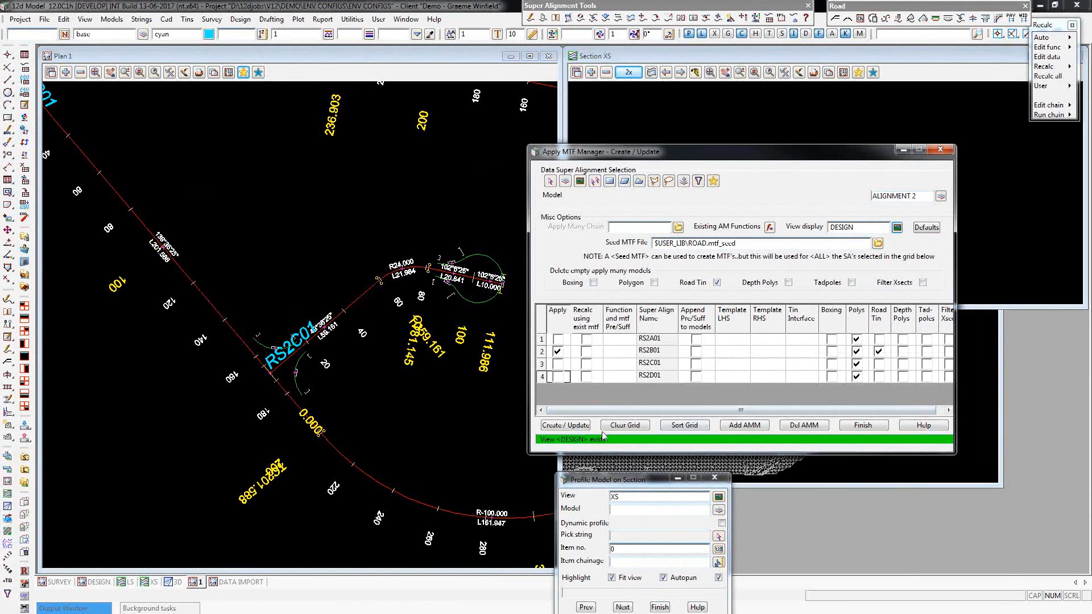
{"action": "left_click", "coordinate": [580, 427]}
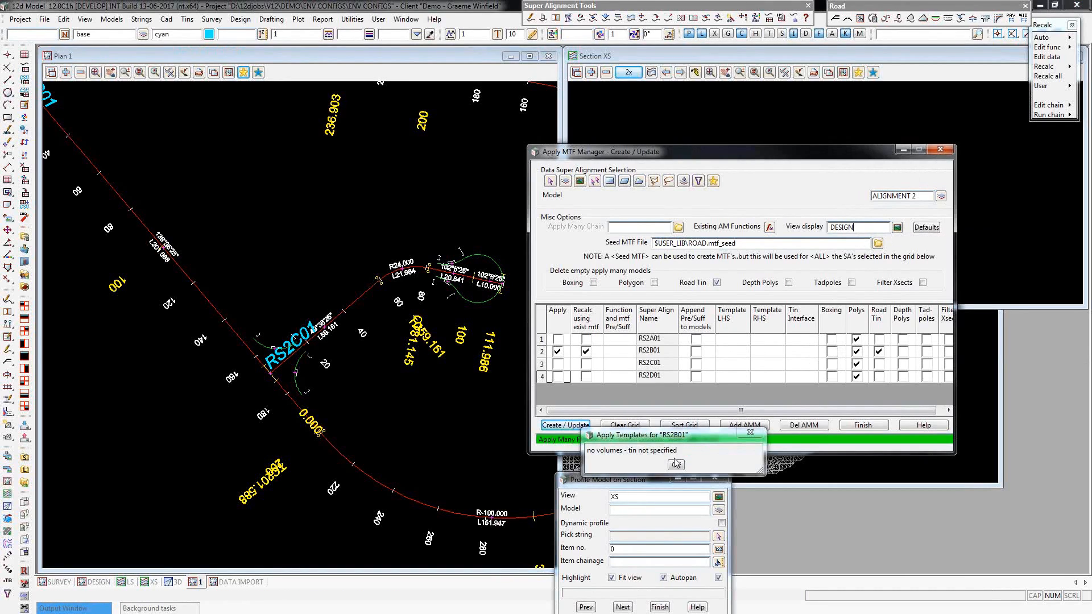
{"action": "left_click", "coordinate": [676, 464]}
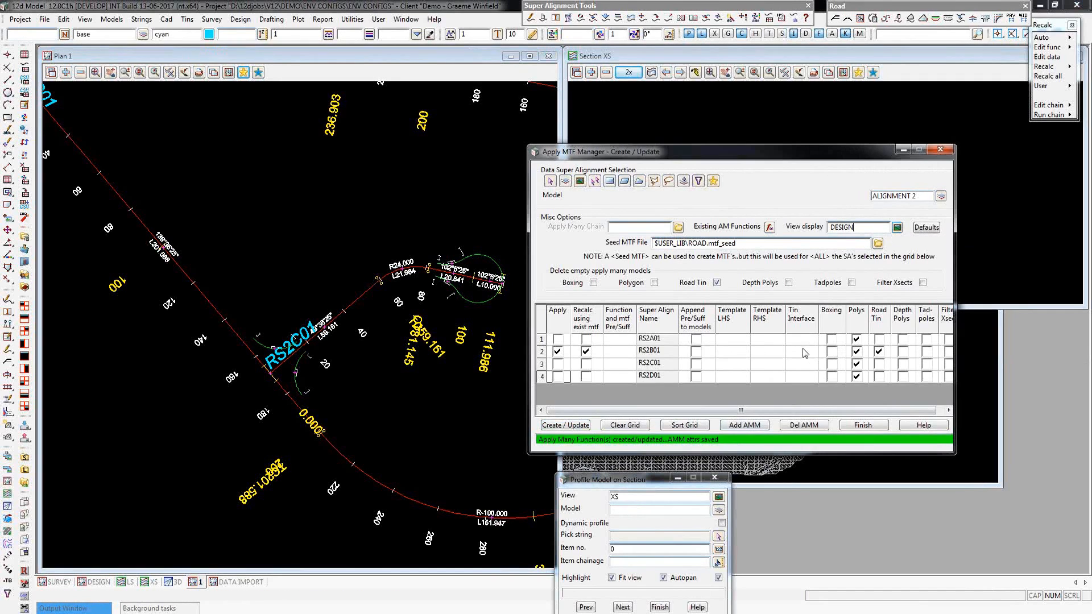
Set RS2B01's tin interface to SURVEY, update the function, then minimise the manager and bring up the DESIGN plan view.
{"action": "right_click", "coordinate": [803, 349]}
{"action": "double_click", "coordinate": [820, 238]}
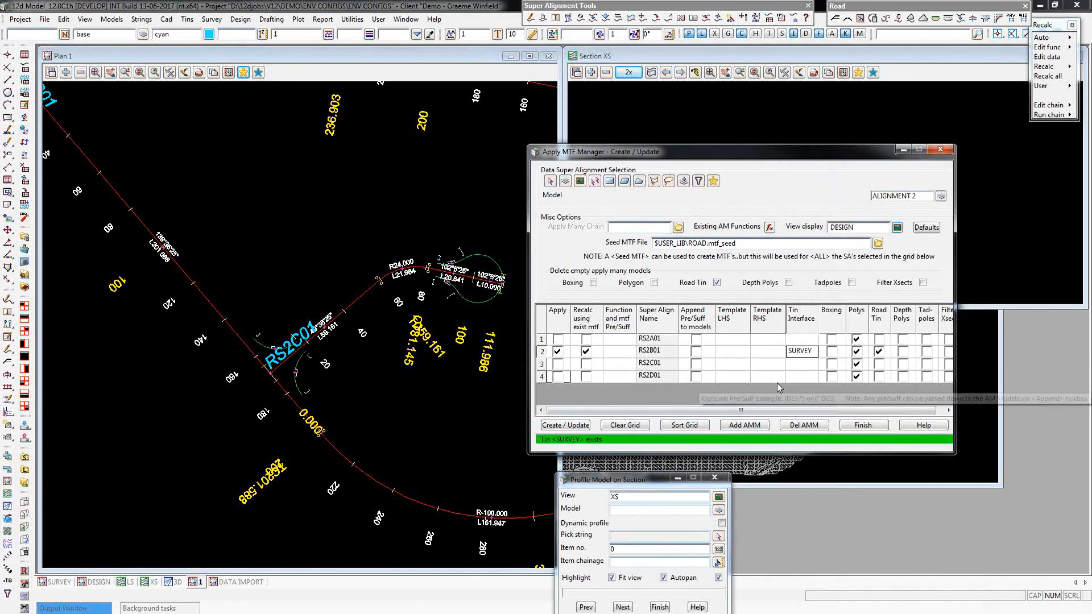
{"action": "left_click", "coordinate": [569, 426]}
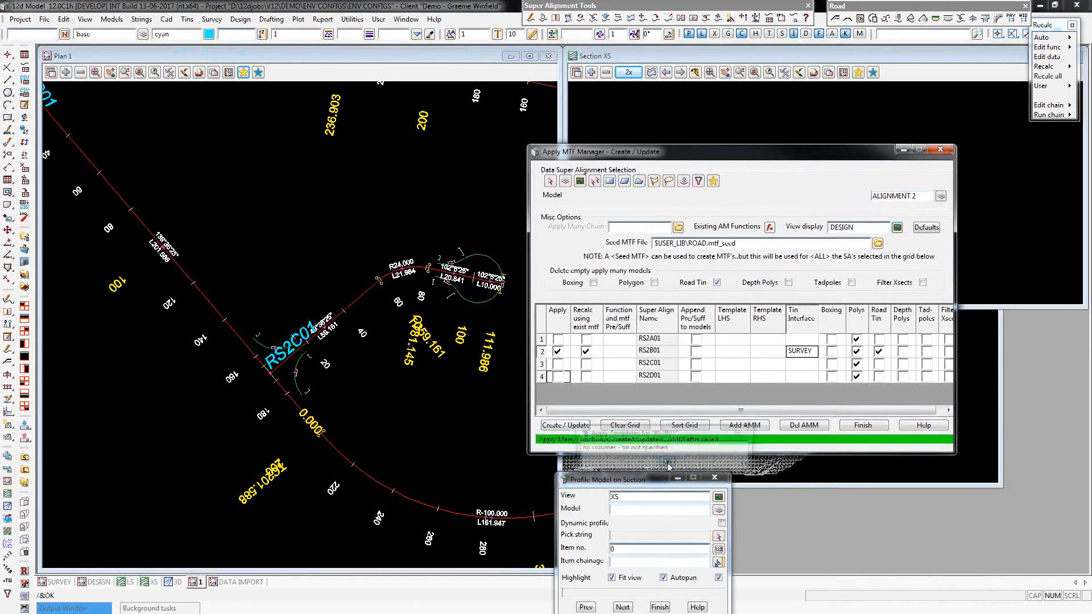
{"action": "left_click", "coordinate": [903, 150]}
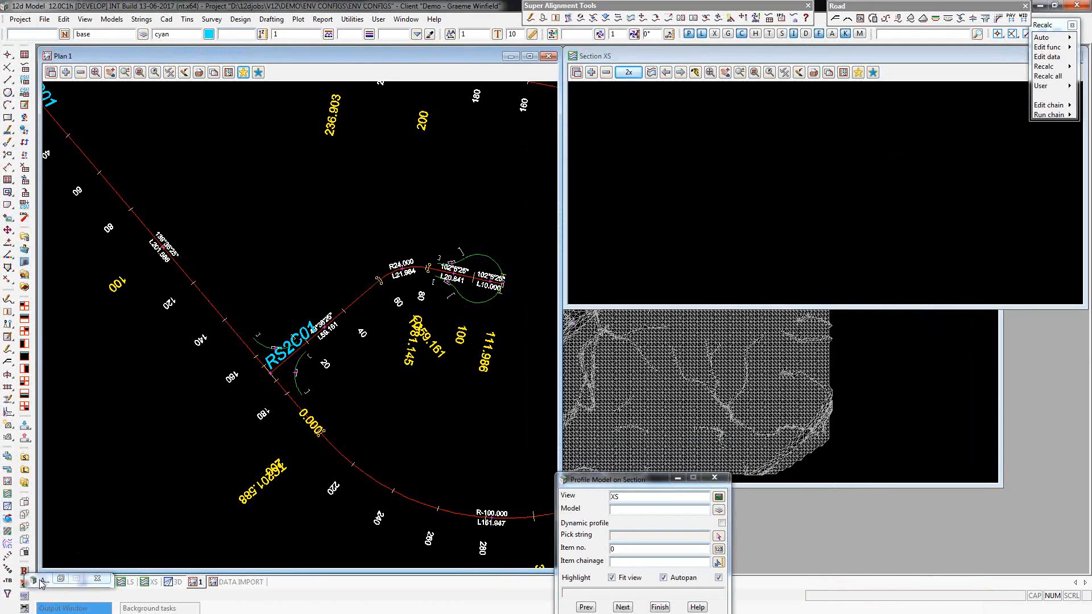
{"action": "left_click", "coordinate": [99, 582]}
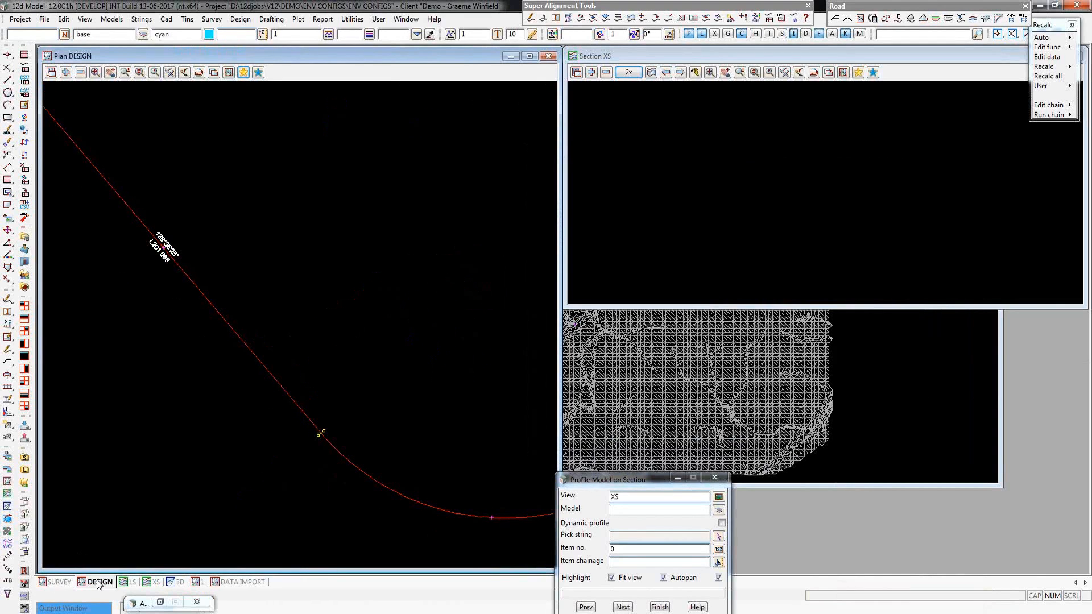
Profile the design 145 cross section of model CROSS SECTIONS RS2B01 on the XS view by picking its string in plan.
{"action": "left_click", "coordinate": [719, 537]}
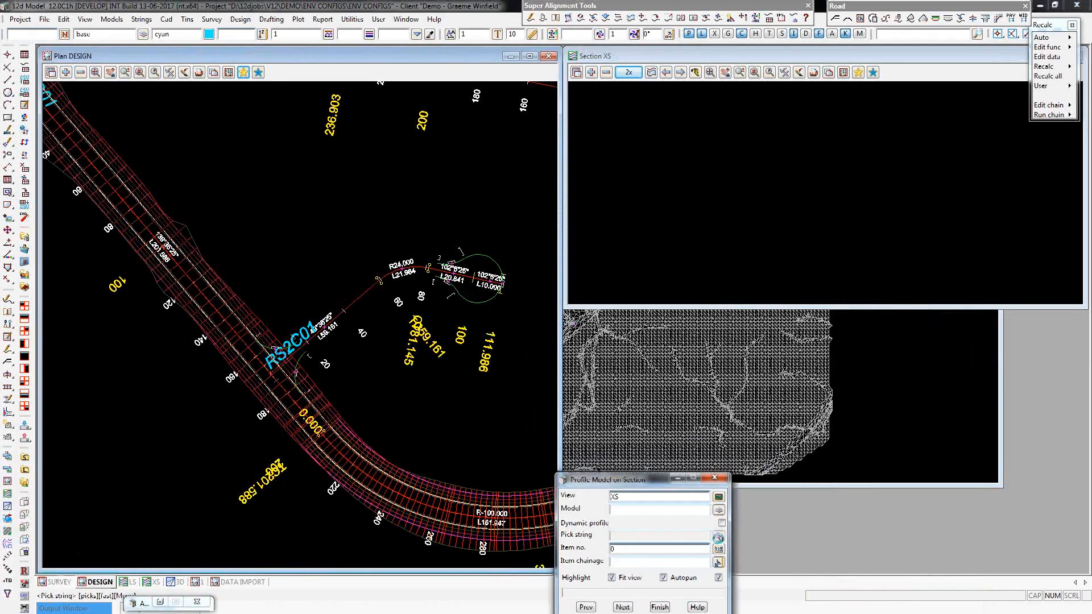
{"action": "left_click", "coordinate": [239, 329]}
{"action": "left_click", "coordinate": [237, 326]}
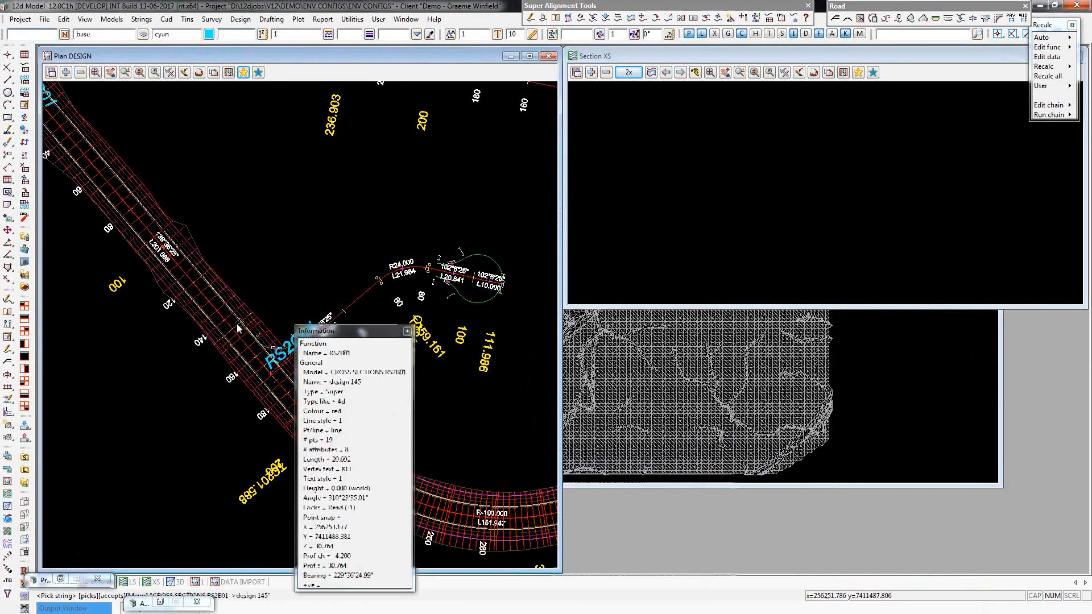
{"action": "middle_click", "coordinate": [238, 329]}
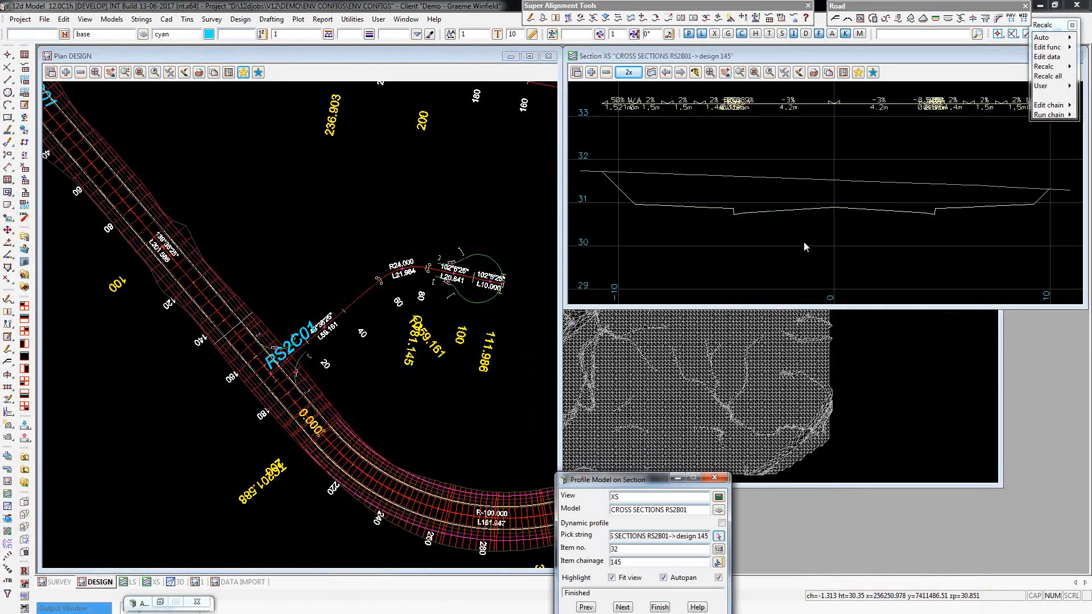
Add the MESH STRS PAVEMENT RS2B01 model to the XS section view and advance the profile to the next cross section.
{"action": "left_click", "coordinate": [592, 77]}
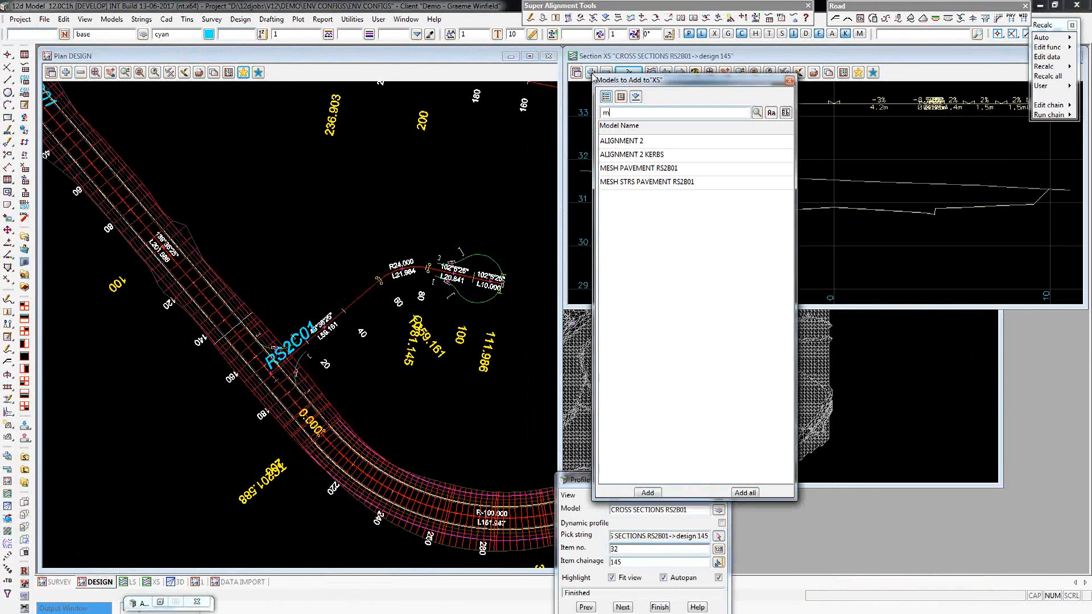
{"action": "left_click", "coordinate": [682, 180]}
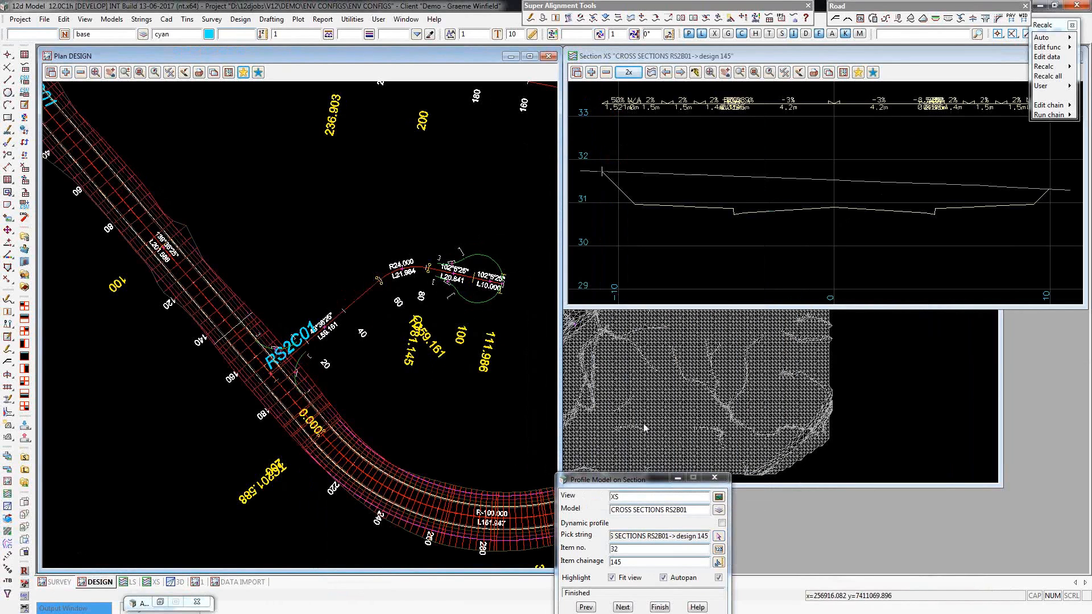
{"action": "left_click", "coordinate": [622, 607]}
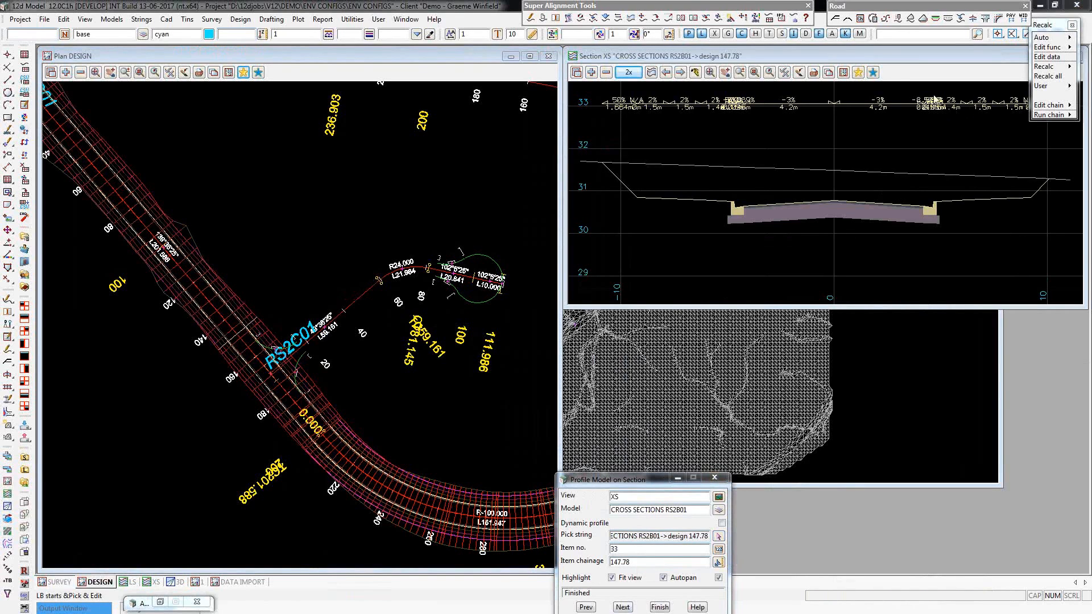
Edit the MTF data of the RS2B01 road string, open its left modifiers and enlarge that window to show its rows.
{"action": "left_click", "coordinate": [1047, 56]}
{"action": "left_click", "coordinate": [241, 315]}
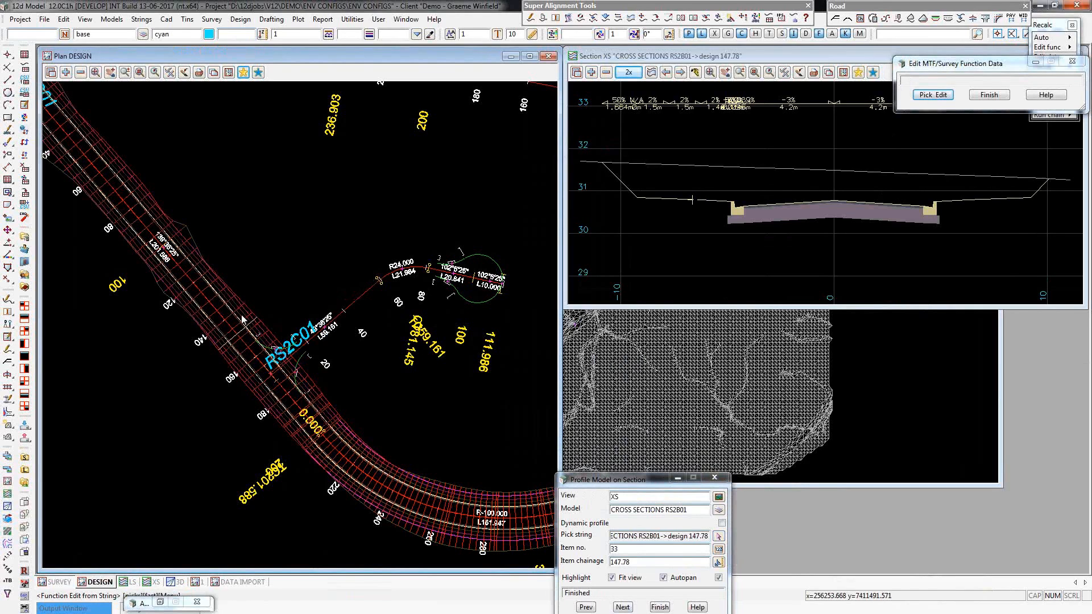
{"action": "left_click", "coordinate": [242, 315]}
{"action": "middle_click", "coordinate": [242, 316]}
{"action": "left_click_drag", "start_coordinate": [245, 320], "coordinate": [49, 447]}
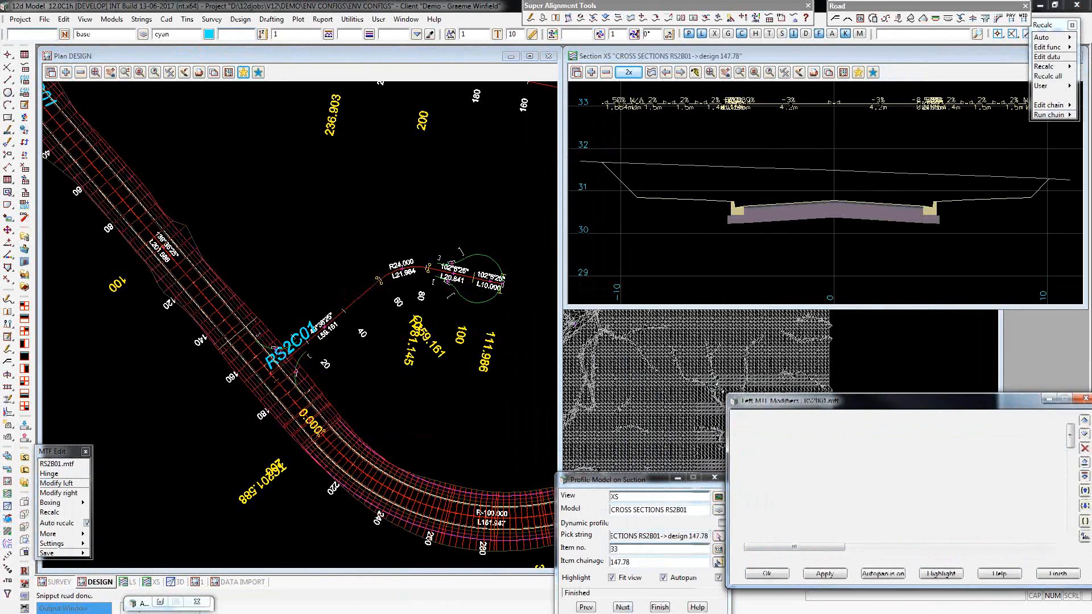
{"action": "left_click_drag", "start_coordinate": [730, 397], "coordinate": [557, 307]}
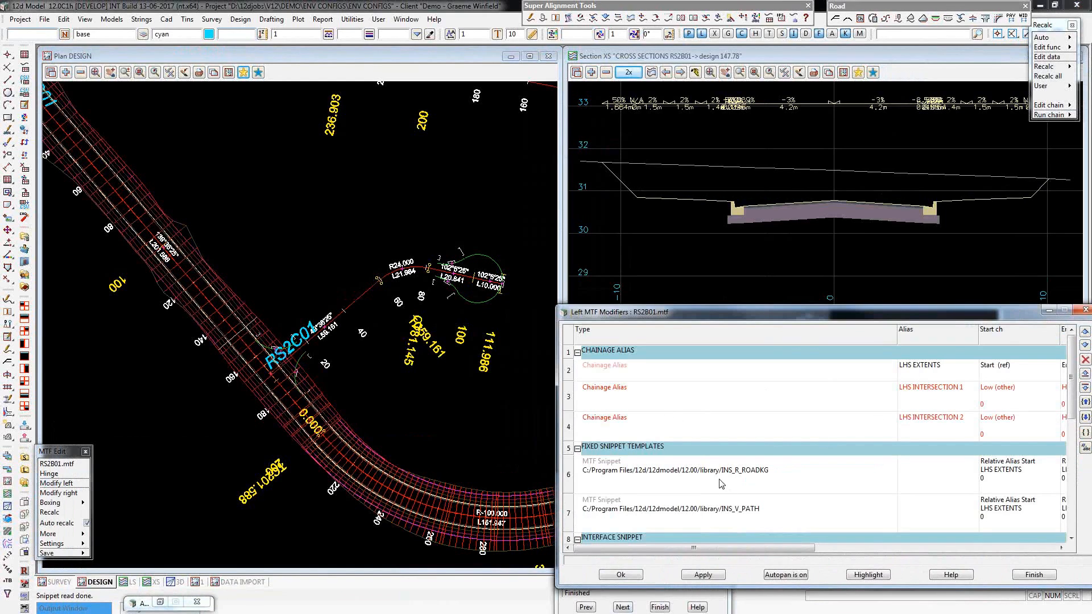
Examine the left modifiers of RS2B01.mtf, from the chainage aliases to the pavement and verge shape snippets, highlighting the TRI_PAVEMENT_KERB_FROM_ATTRS snippet.
{"action": "scroll", "coordinate": [718, 479], "scroll_direction": "down", "scroll_amount": 1}
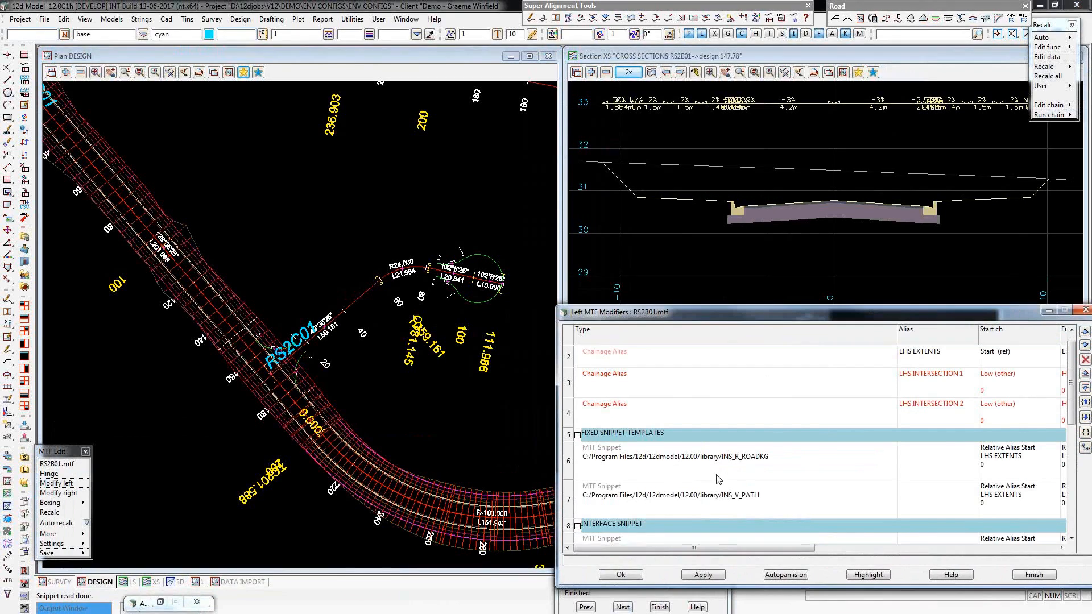
{"action": "scroll", "coordinate": [714, 470], "scroll_direction": "down", "scroll_amount": 1}
{"action": "scroll", "coordinate": [714, 466], "scroll_direction": "down", "scroll_amount": 2}
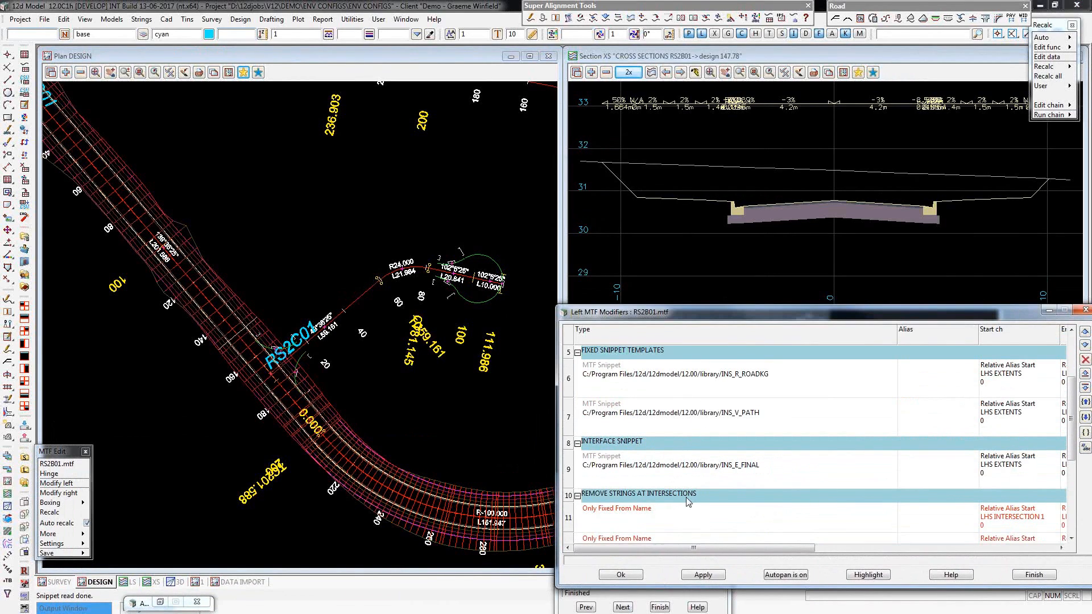
{"action": "scroll", "coordinate": [689, 506], "scroll_direction": "down", "scroll_amount": 1}
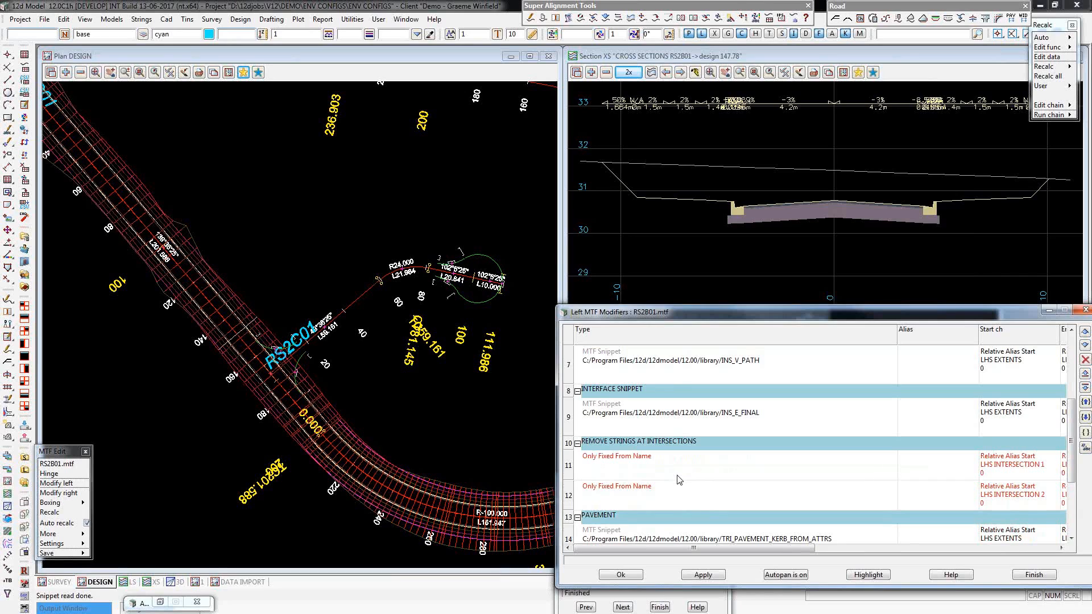
{"action": "scroll", "coordinate": [679, 479], "scroll_direction": "down", "scroll_amount": 2}
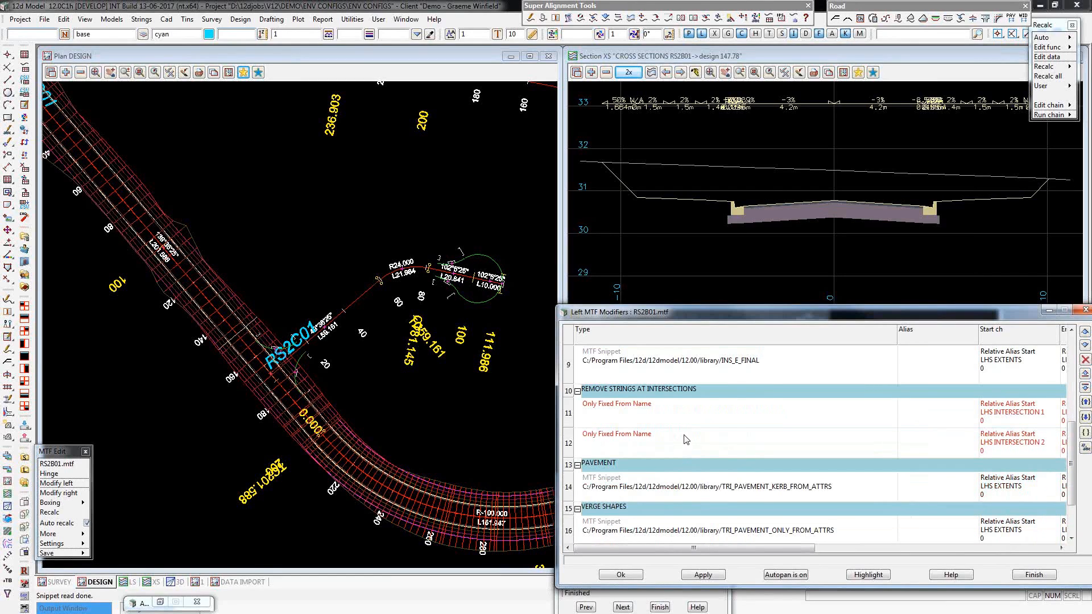
{"action": "left_click", "coordinate": [716, 490]}
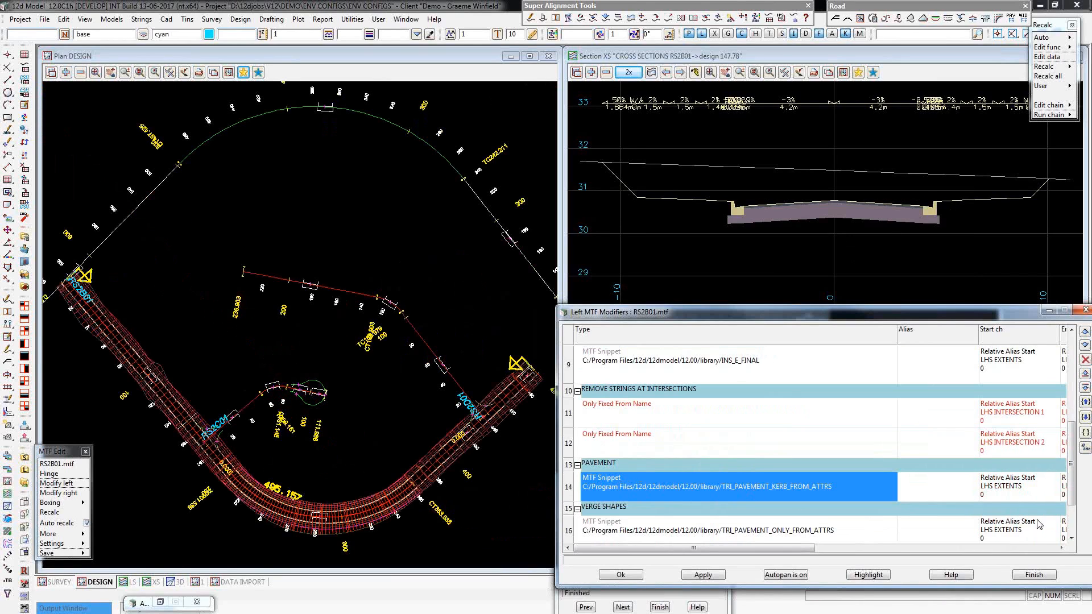
{"action": "left_click_drag", "start_coordinate": [1071, 444], "coordinate": [1071, 361]}
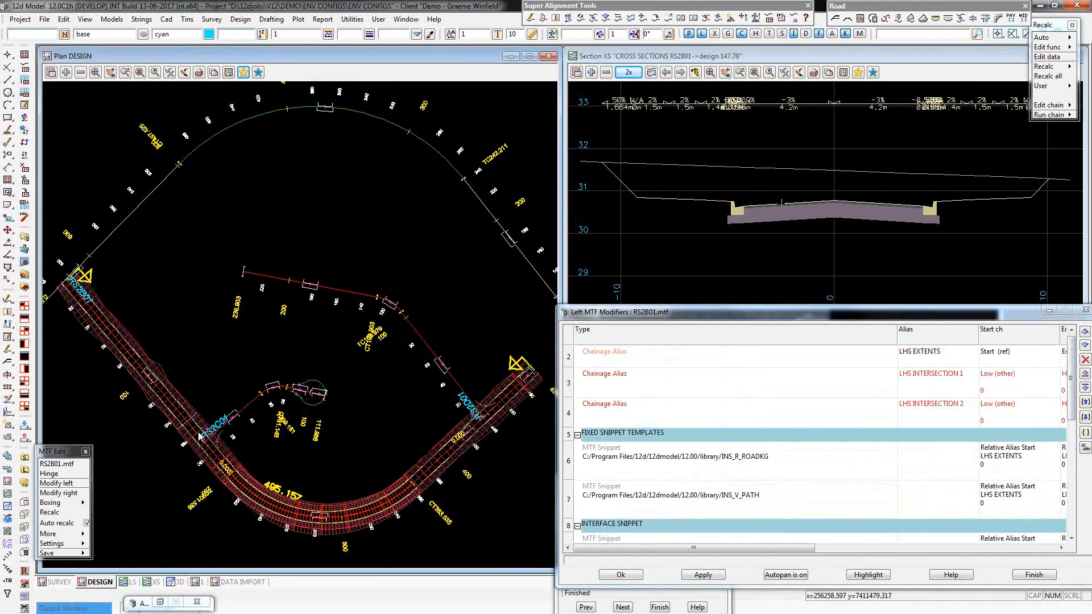
Open the LHS INTERSECTION 1 chainage alias and pick kerb return string RSK2C01 in plan as its start chainage string.
{"action": "scroll", "coordinate": [200, 437], "scroll_direction": "up", "scroll_amount": 2}
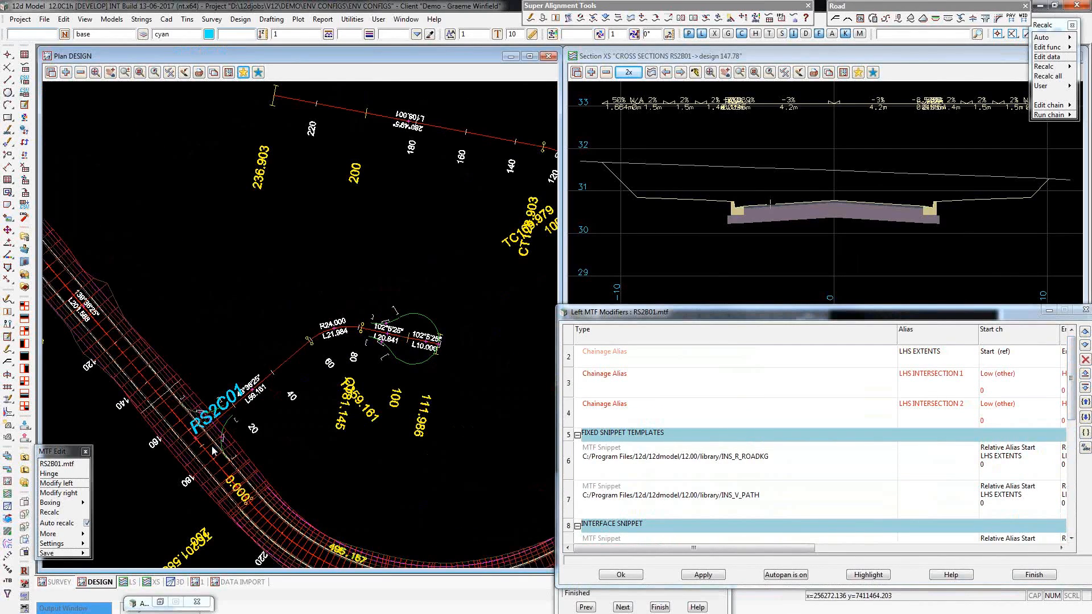
{"action": "scroll", "coordinate": [211, 446], "scroll_direction": "up", "scroll_amount": 1}
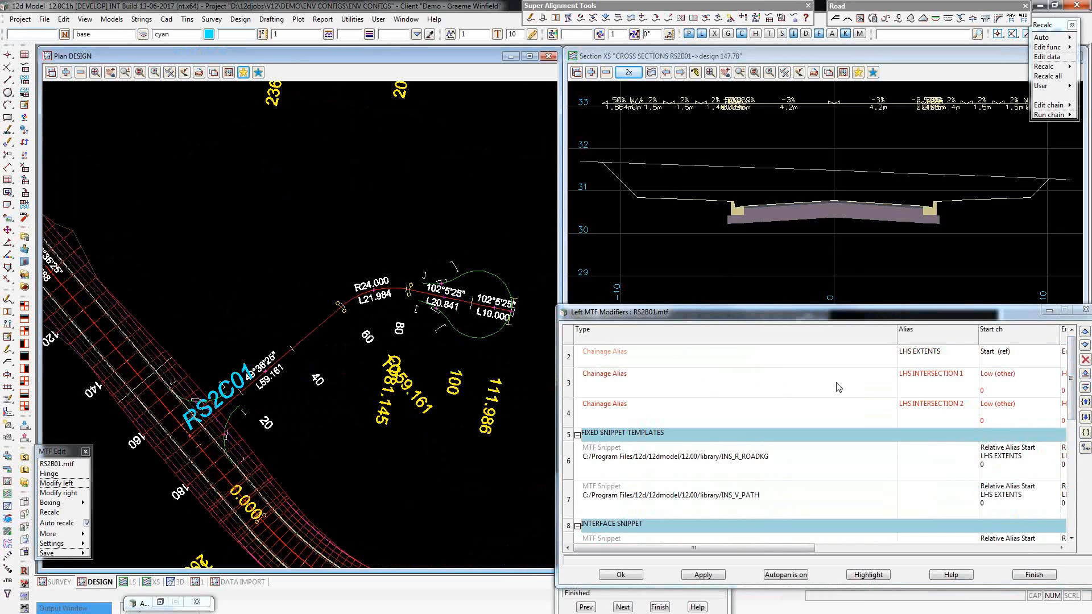
{"action": "left_click", "coordinate": [820, 383]}
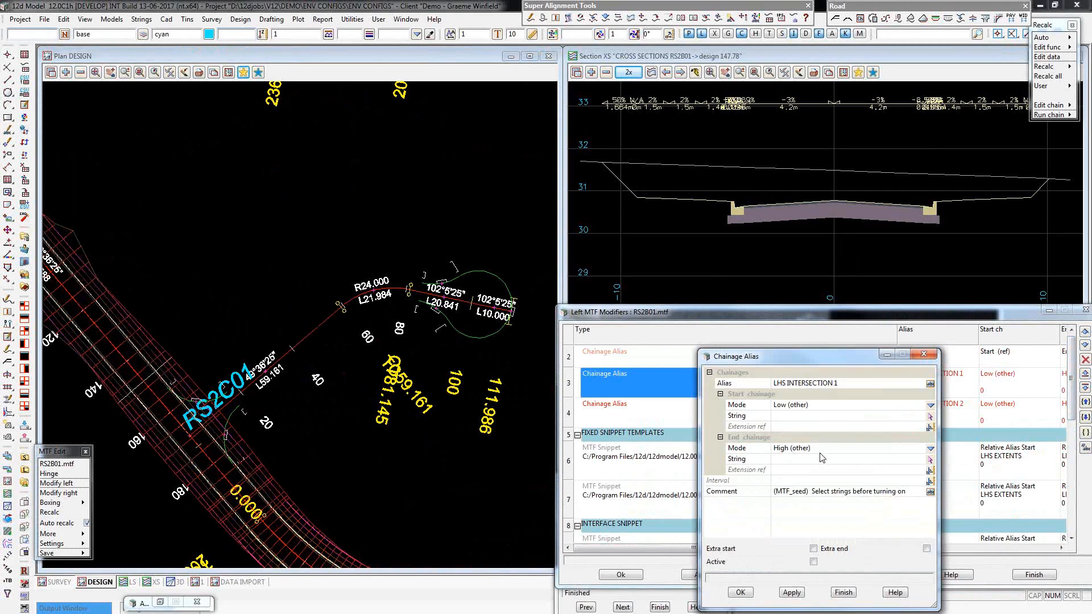
{"action": "left_click_drag", "start_coordinate": [843, 348], "coordinate": [843, 288]}
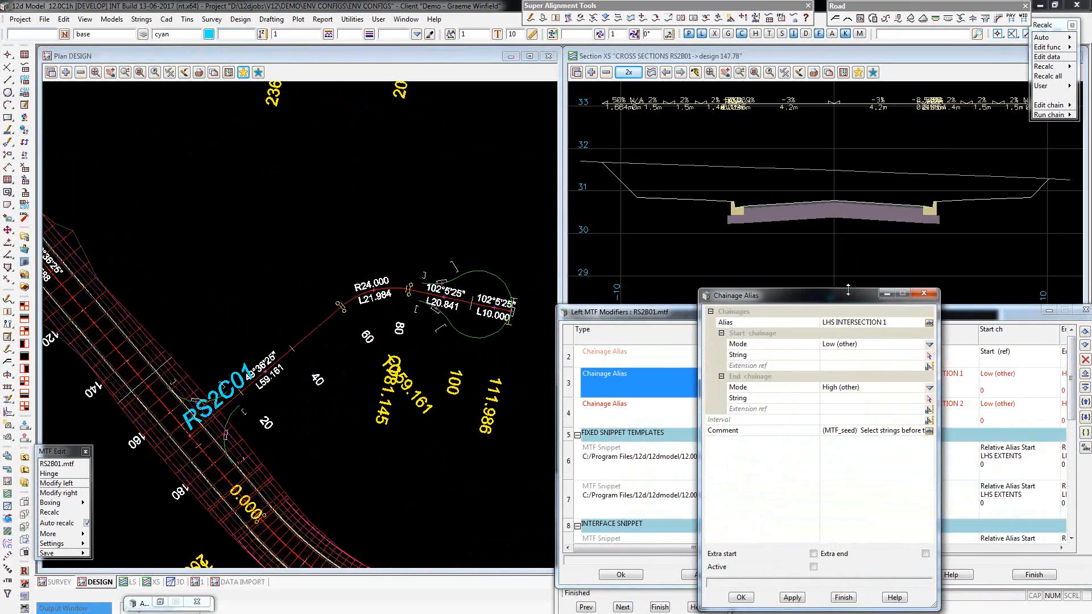
{"action": "left_click", "coordinate": [929, 358]}
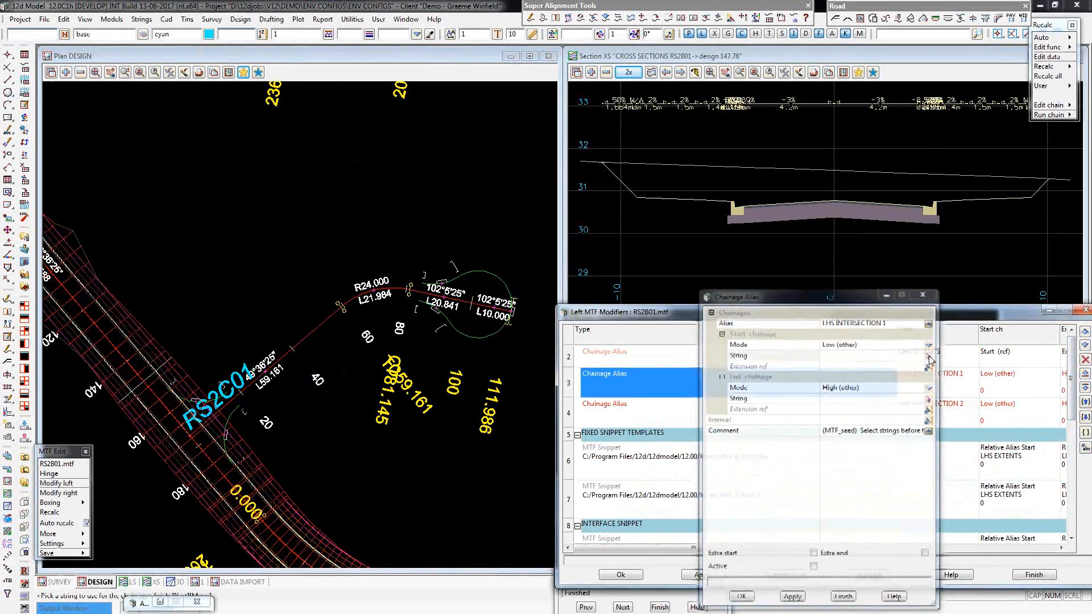
{"action": "left_click", "coordinate": [225, 398]}
{"action": "middle_click", "coordinate": [225, 396]}
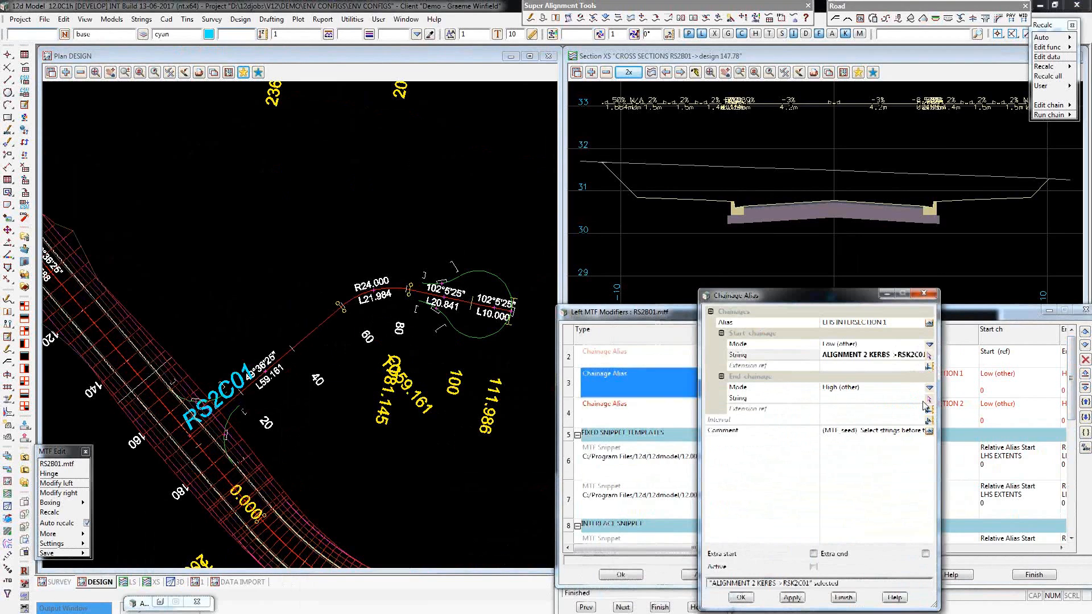
Pick kerb return string RSK2C02 as the alias's end chainage string, make the alias active and accept it.
{"action": "left_click", "coordinate": [929, 400]}
{"action": "left_click", "coordinate": [236, 410]}
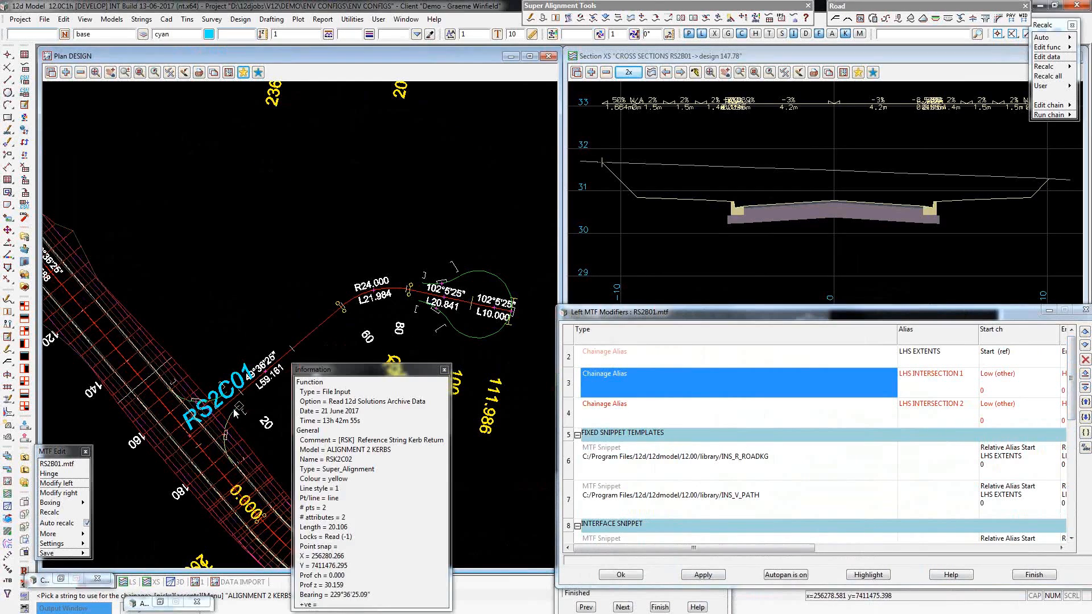
{"action": "middle_click", "coordinate": [237, 409]}
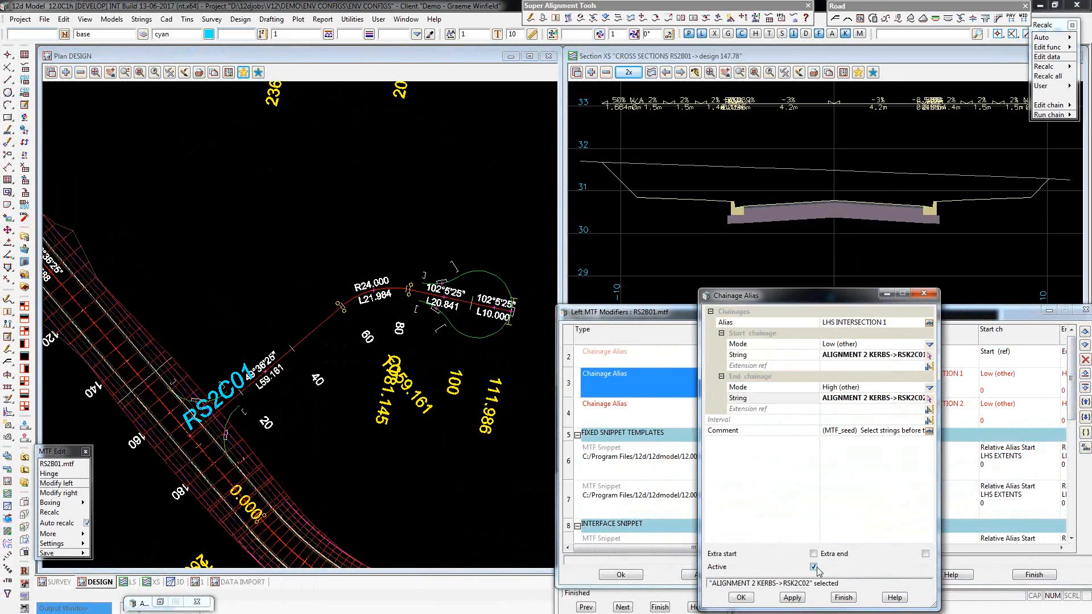
{"action": "left_click", "coordinate": [739, 599]}
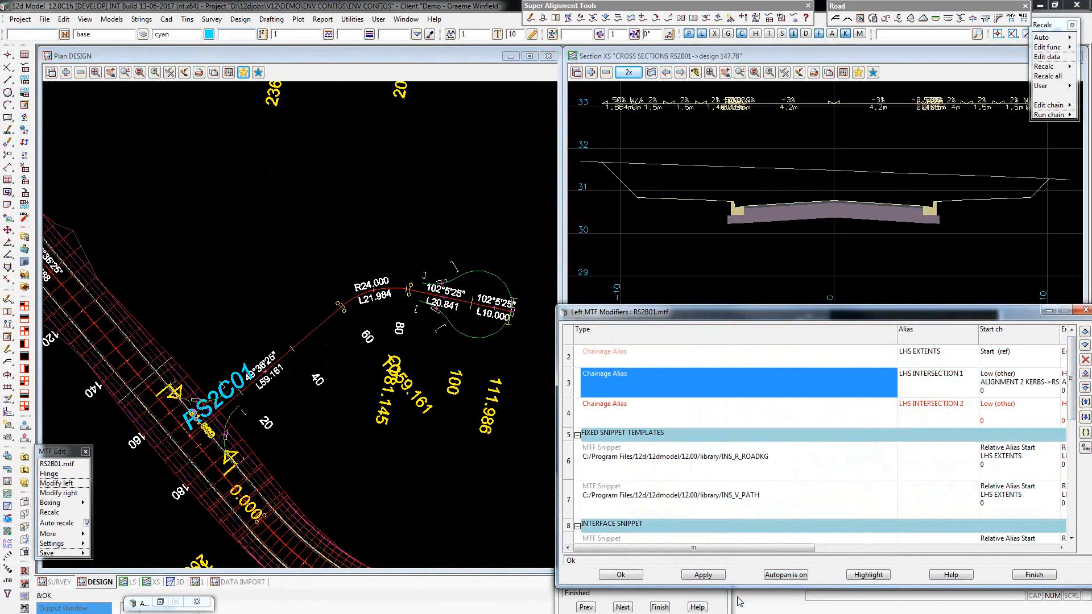
Edit the Only Fixed From Name modifier for LHS INTERSECTION 1 and pick the KLL string in plan as its link.
{"action": "left_click", "coordinate": [1071, 539]}
{"action": "scroll", "coordinate": [1071, 540], "scroll_direction": "down", "scroll_amount": 3}
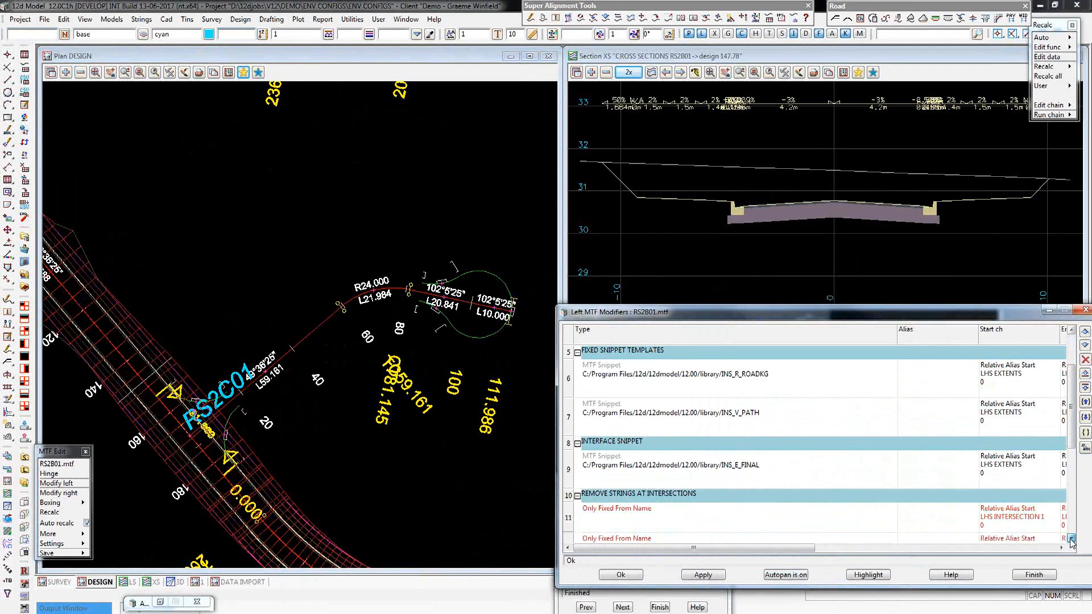
{"action": "left_click", "coordinate": [646, 417]}
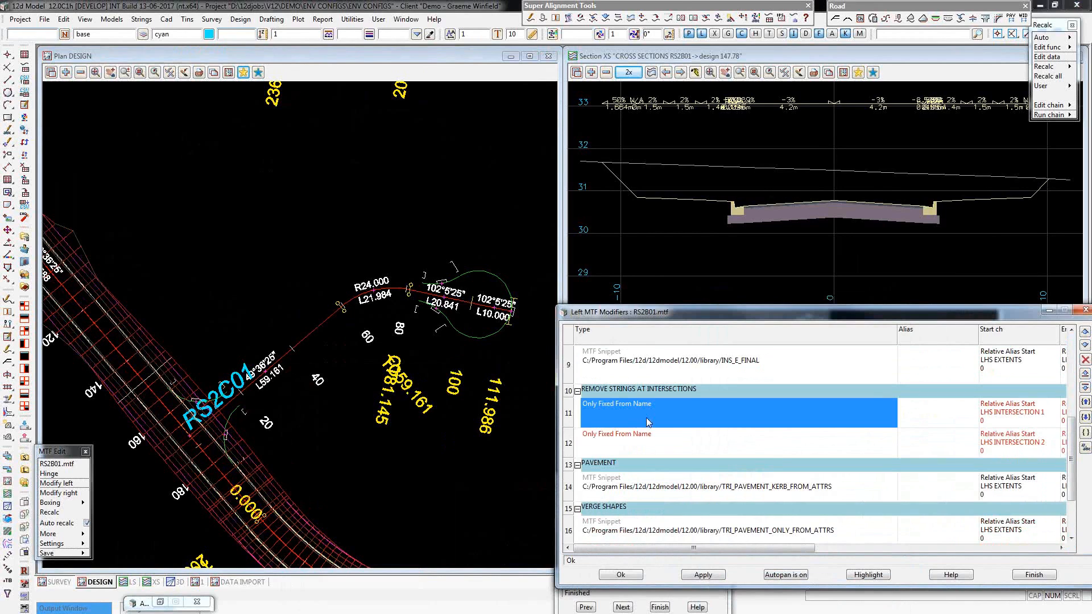
{"action": "double_click", "coordinate": [646, 418]}
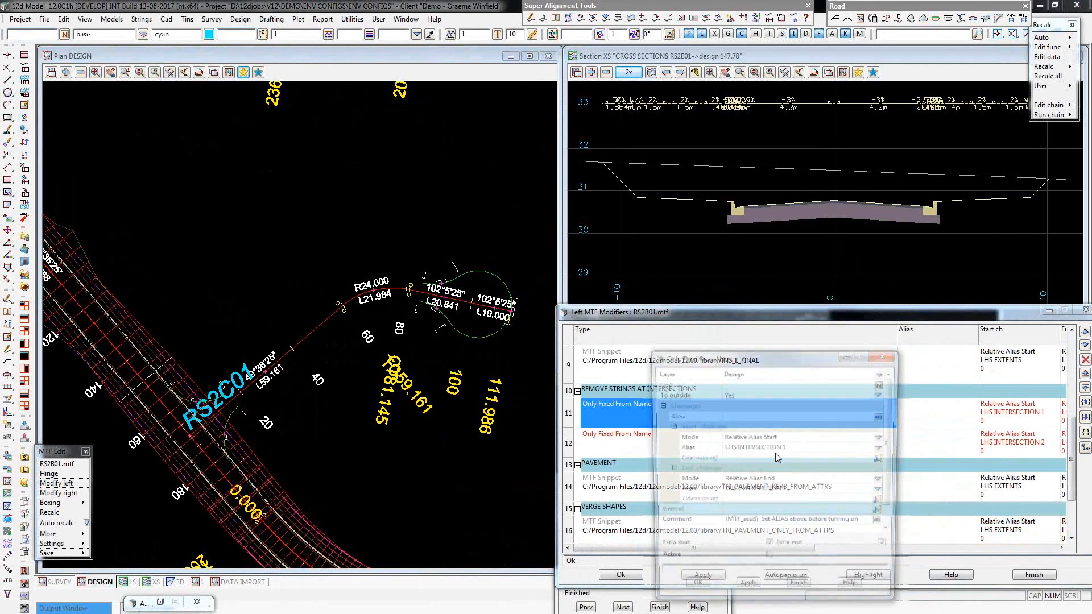
{"action": "left_click_drag", "start_coordinate": [805, 338], "coordinate": [800, 255]}
{"action": "left_click", "coordinate": [808, 289]}
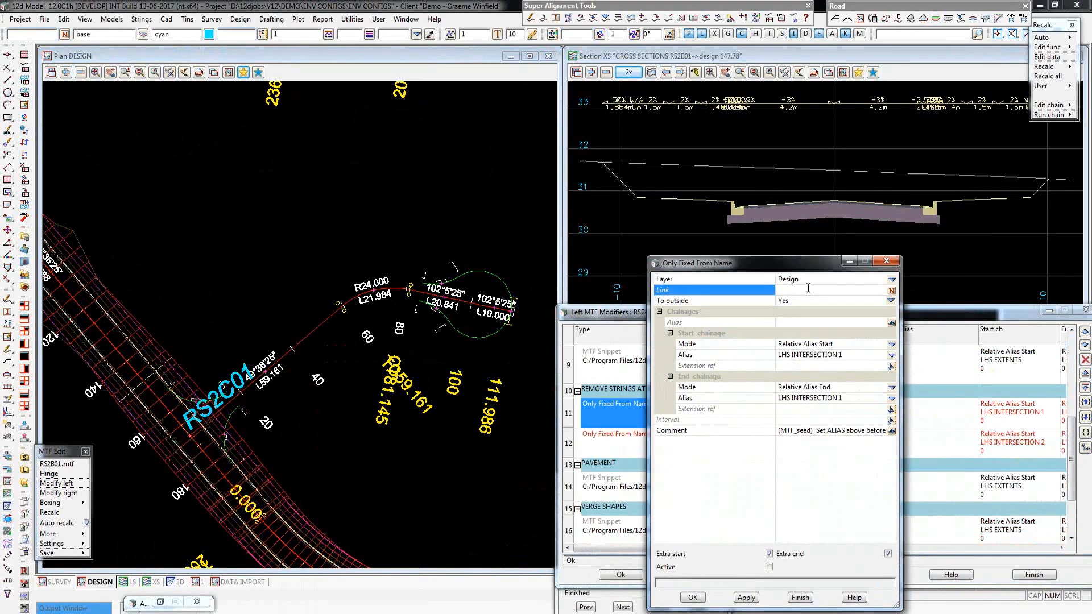
{"action": "left_click", "coordinate": [849, 261]}
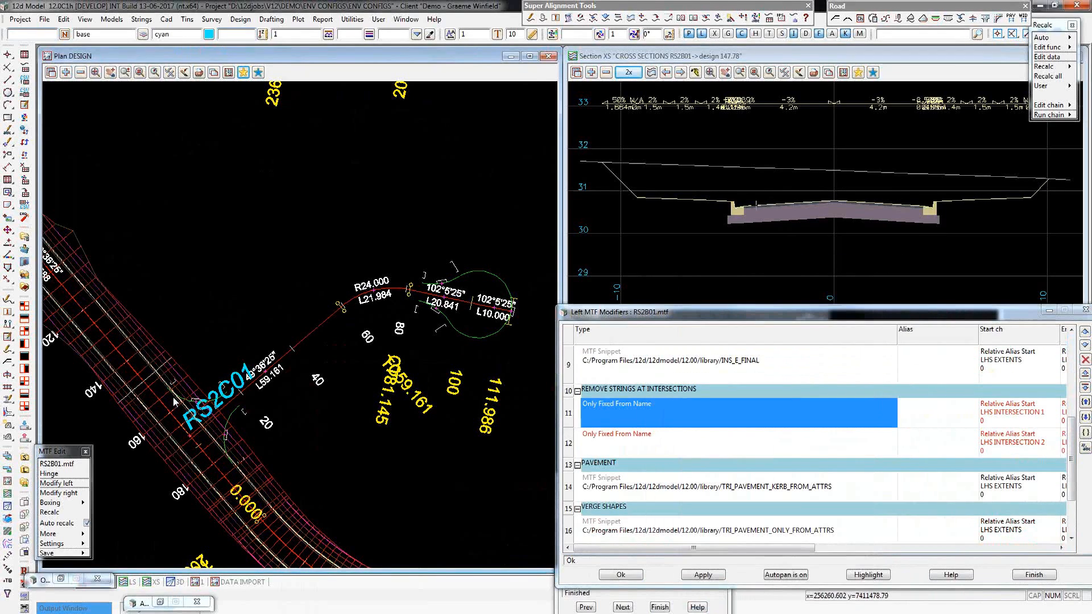
{"action": "left_click", "coordinate": [174, 401]}
{"action": "middle_click", "coordinate": [175, 401]}
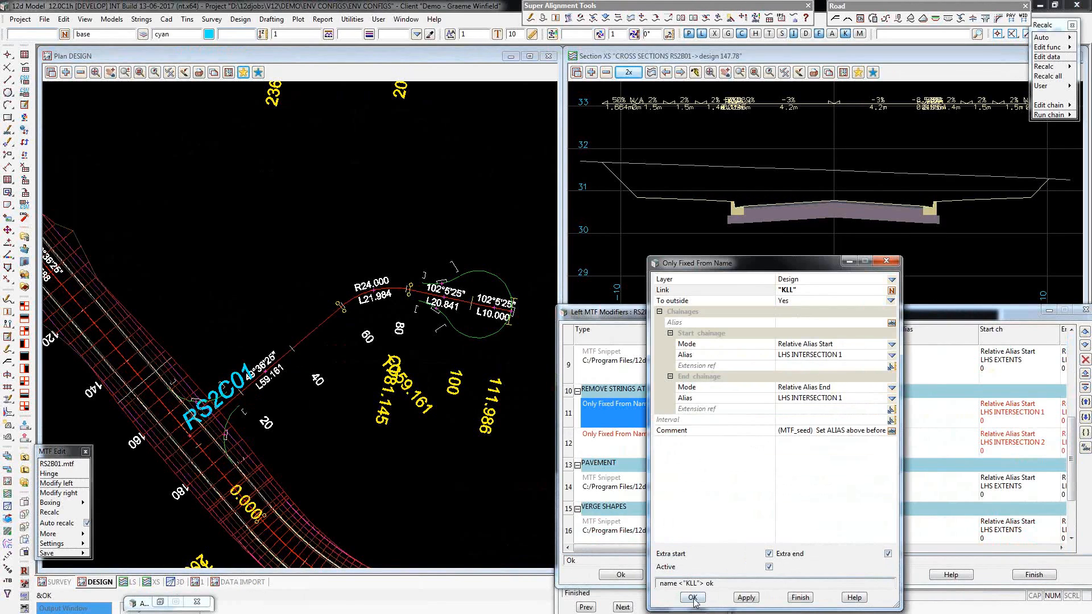
Apply the active Only Fixed From Name modifier to recalculate RS2B01, dismiss the message, and close the modifier and left modifiers windows.
{"action": "left_click", "coordinate": [800, 598]}
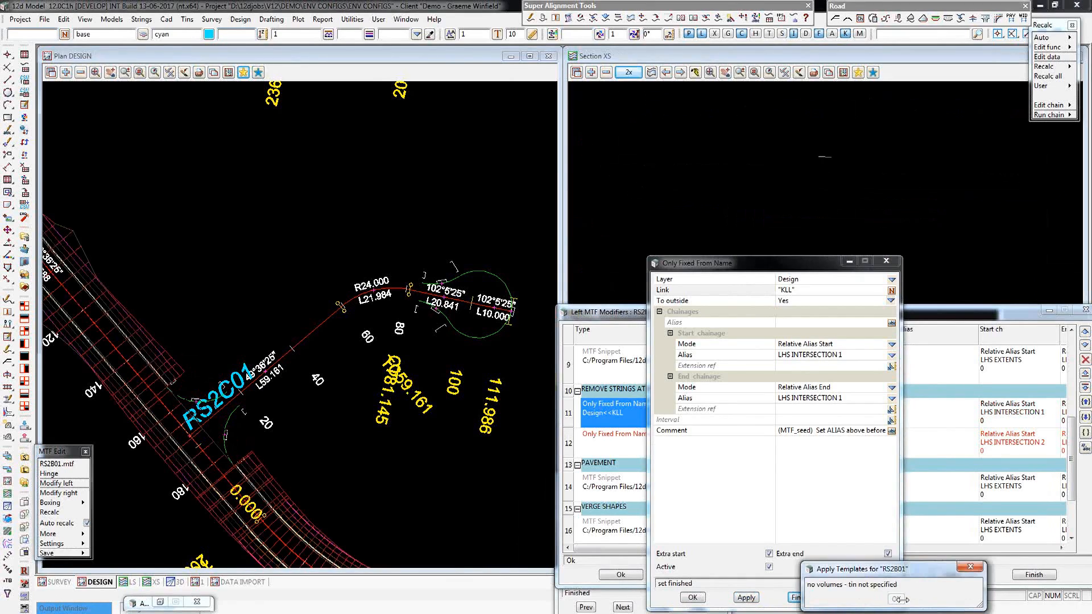
{"action": "left_click", "coordinate": [897, 599]}
{"action": "left_click", "coordinate": [799, 598]}
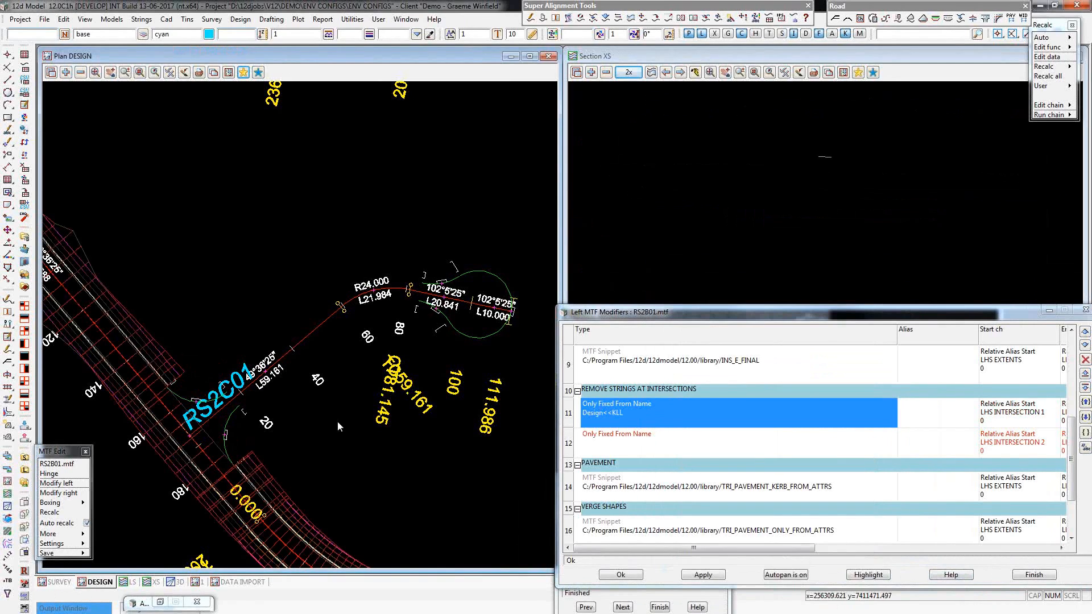
{"action": "left_click", "coordinate": [776, 574]}
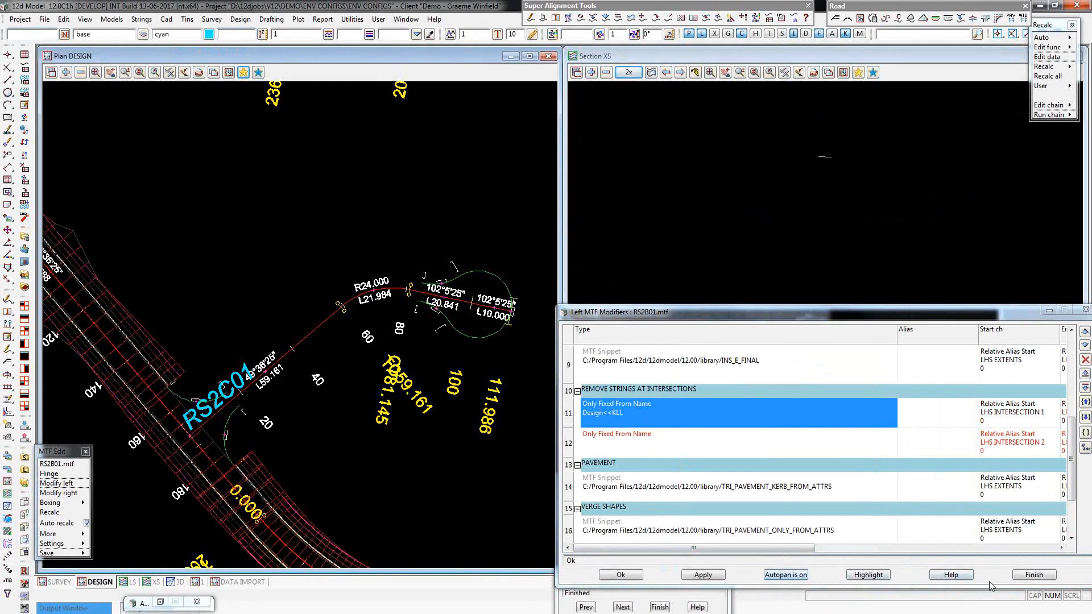
Review the RS2B01 cross sections through the intersection on the XS view, advancing the profile to chainage 189.278.
{"action": "left_click", "coordinate": [622, 607]}
{"action": "left_click", "coordinate": [621, 608]}
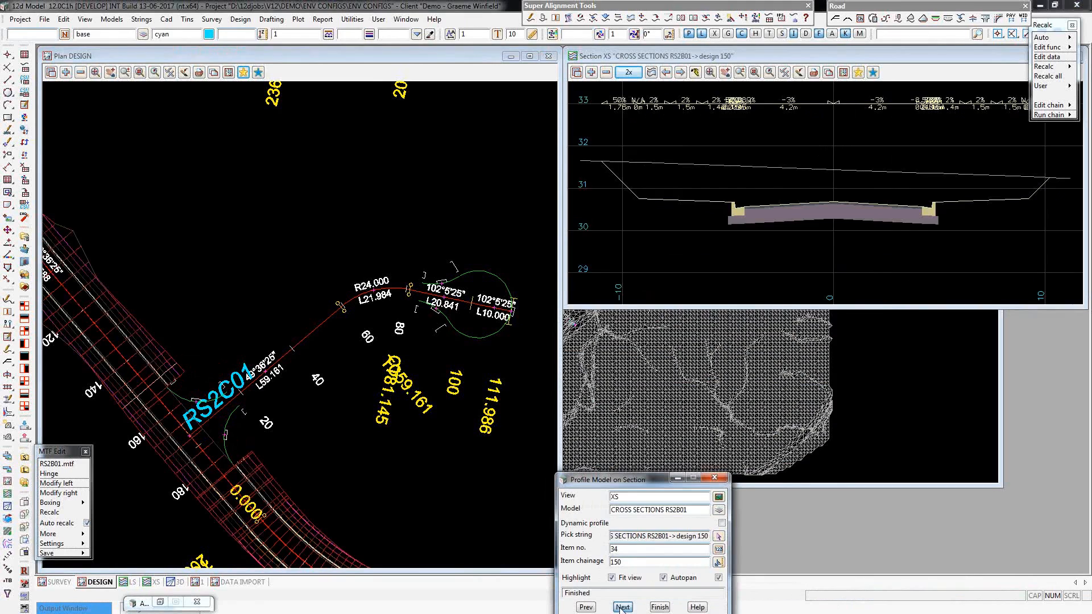
{"action": "left_click", "coordinate": [621, 608]}
{"action": "left_click", "coordinate": [620, 608]}
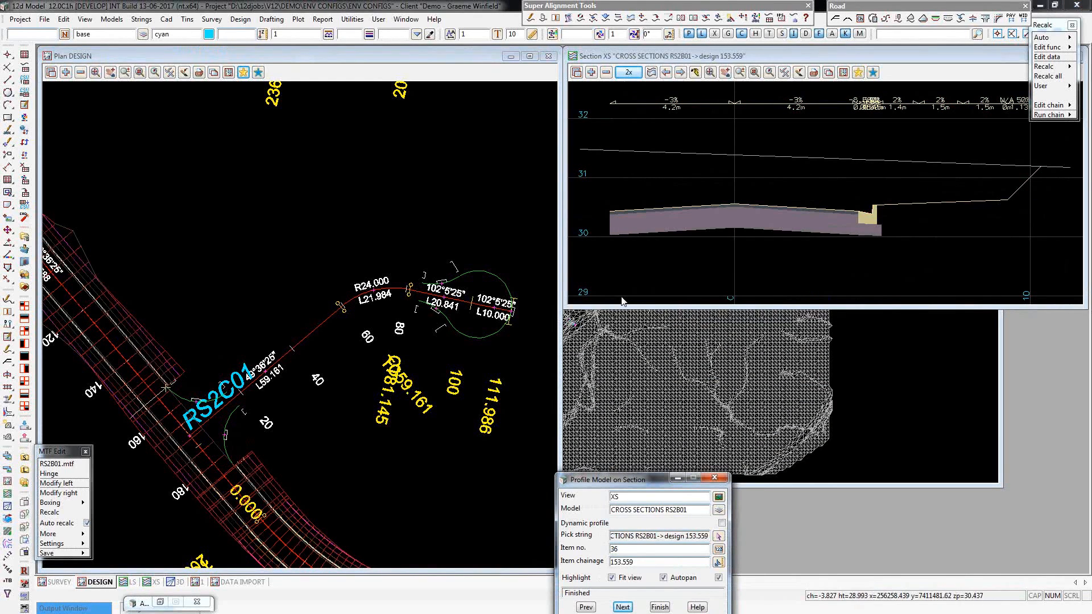
{"action": "left_click", "coordinate": [621, 607]}
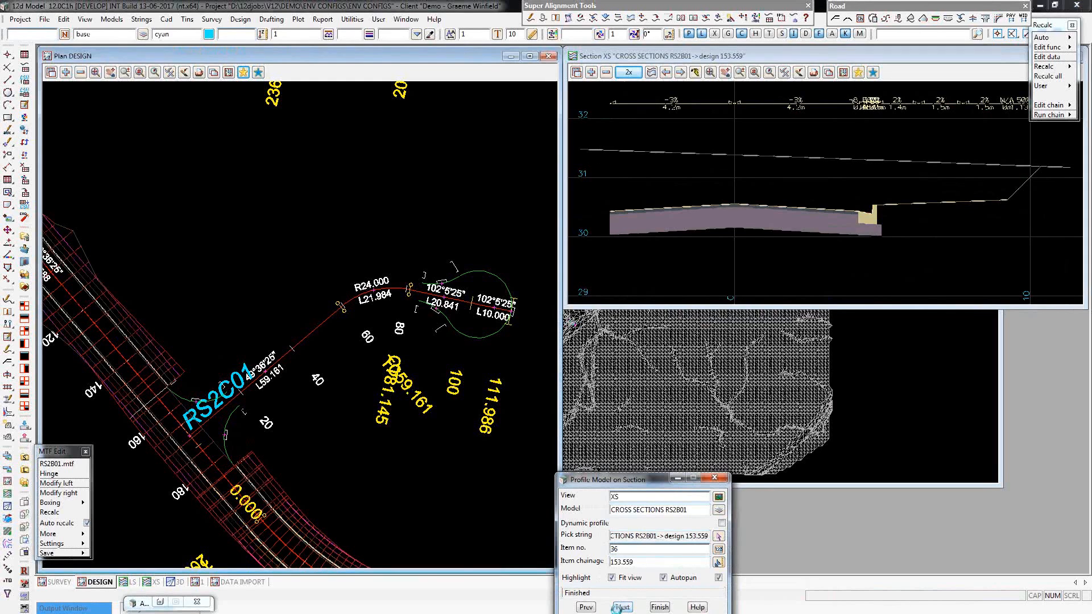
{"action": "left_click", "coordinate": [621, 608]}
{"action": "left_click", "coordinate": [621, 607]}
{"action": "left_click", "coordinate": [619, 607]}
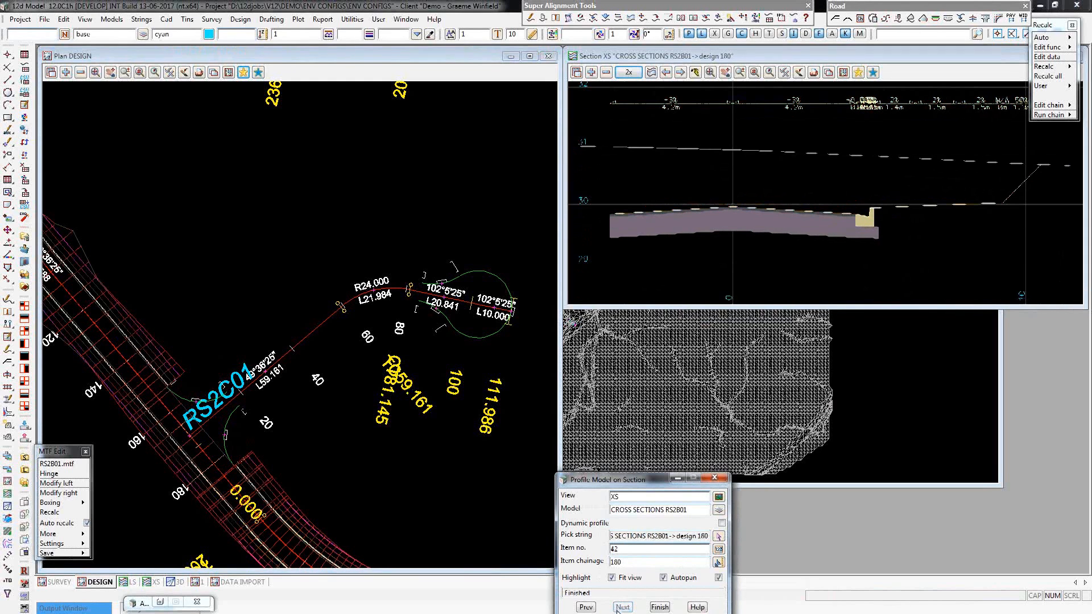
{"action": "left_click", "coordinate": [620, 607]}
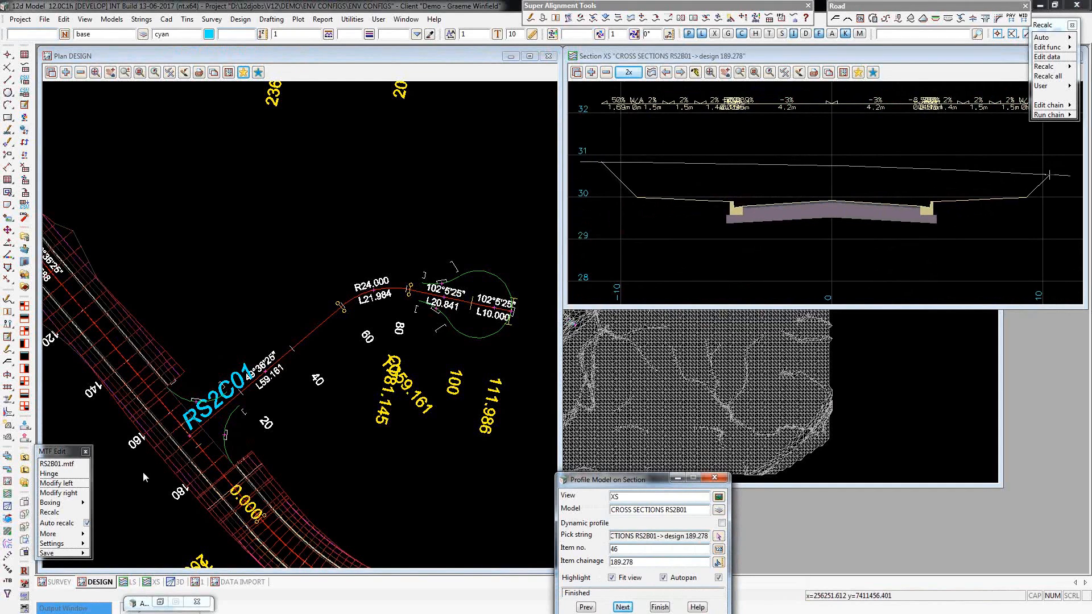
Save the RS2B01.mtf changes and finish the MTF edit.
{"action": "left_click", "coordinate": [84, 554]}
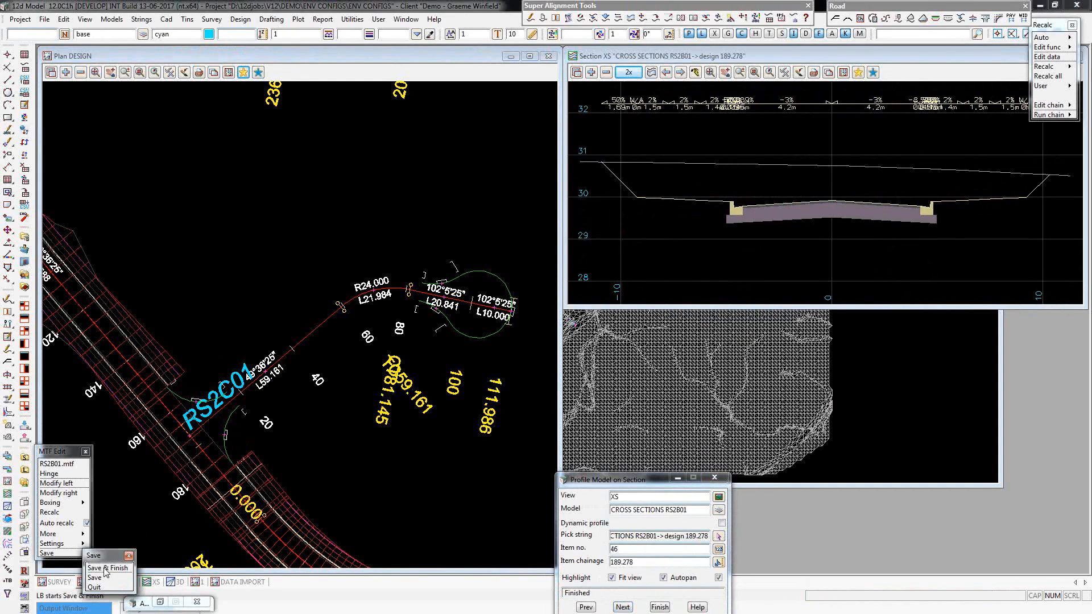
{"action": "left_click", "coordinate": [108, 568]}
{"action": "left_click", "coordinate": [494, 352]}
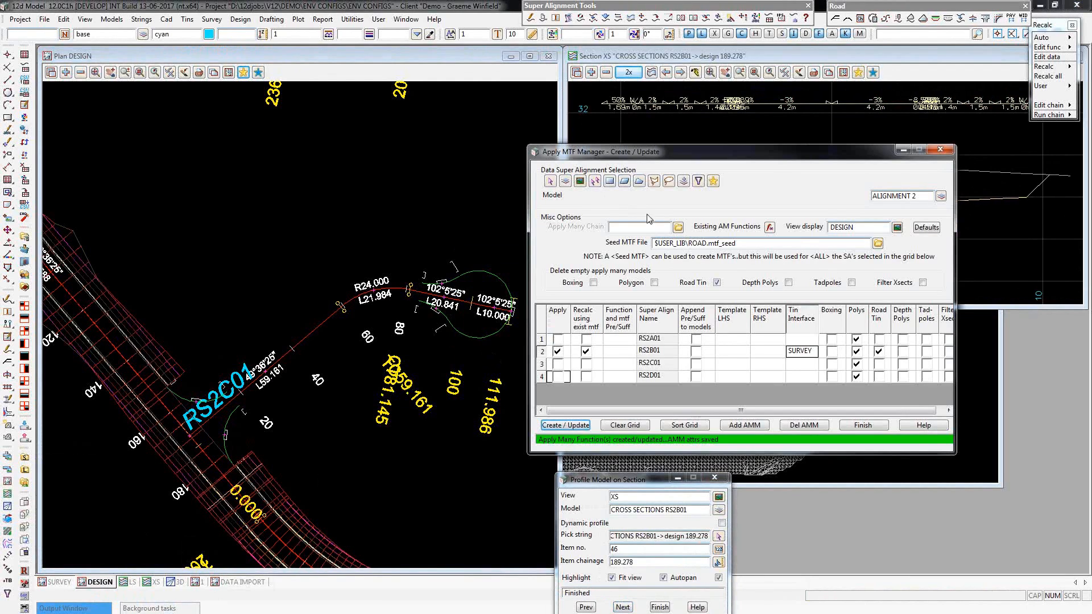
Load the ALIGNMENT 2 KERBS model into the Apply MTF Manager grid and set the seed MTF file to KRETURN.mtf_seed from the user library.
{"action": "right_click", "coordinate": [923, 196]}
{"action": "double_click", "coordinate": [942, 236]}
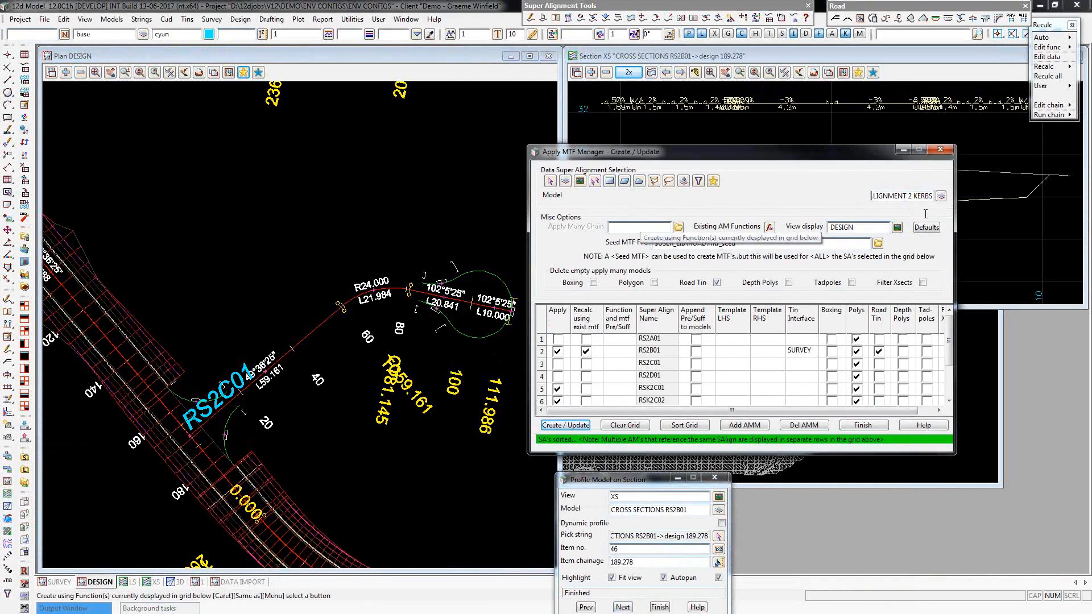
{"action": "left_click", "coordinate": [877, 244]}
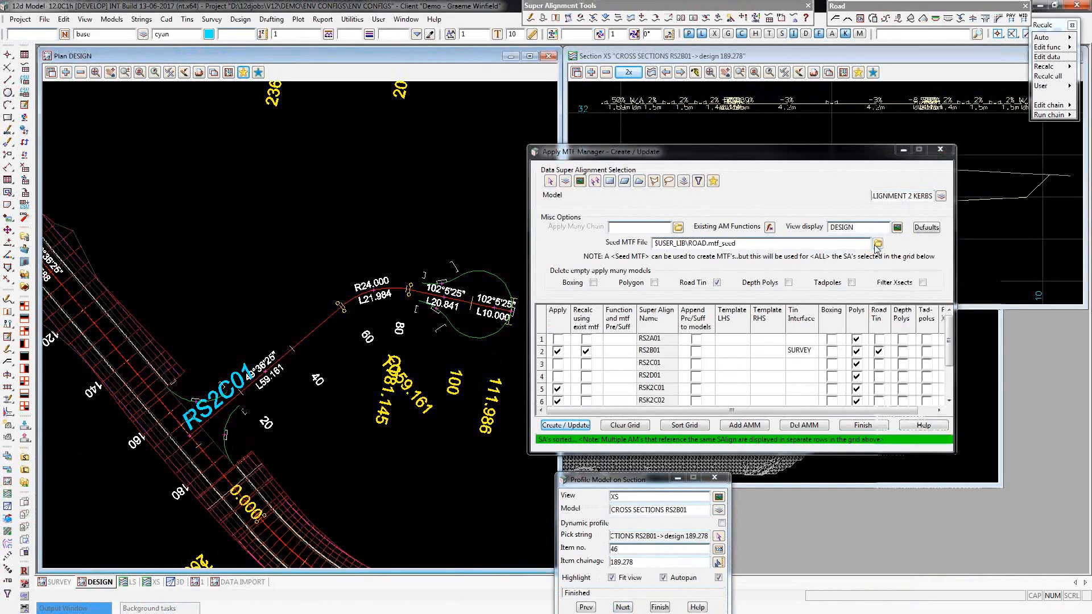
{"action": "mouse_move", "coordinate": [988, 390]}
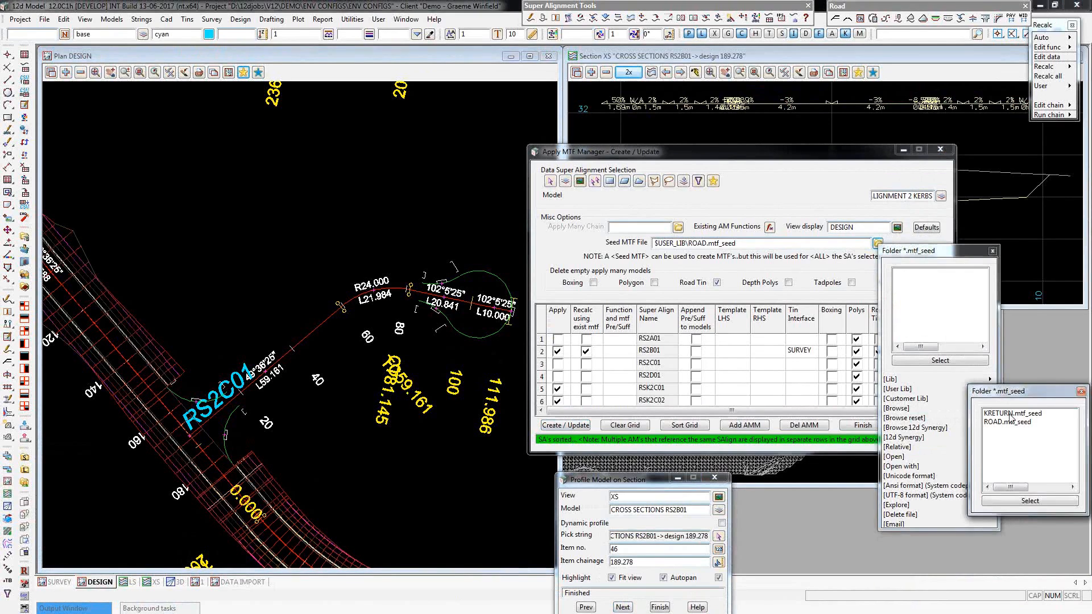
{"action": "double_click", "coordinate": [1012, 414]}
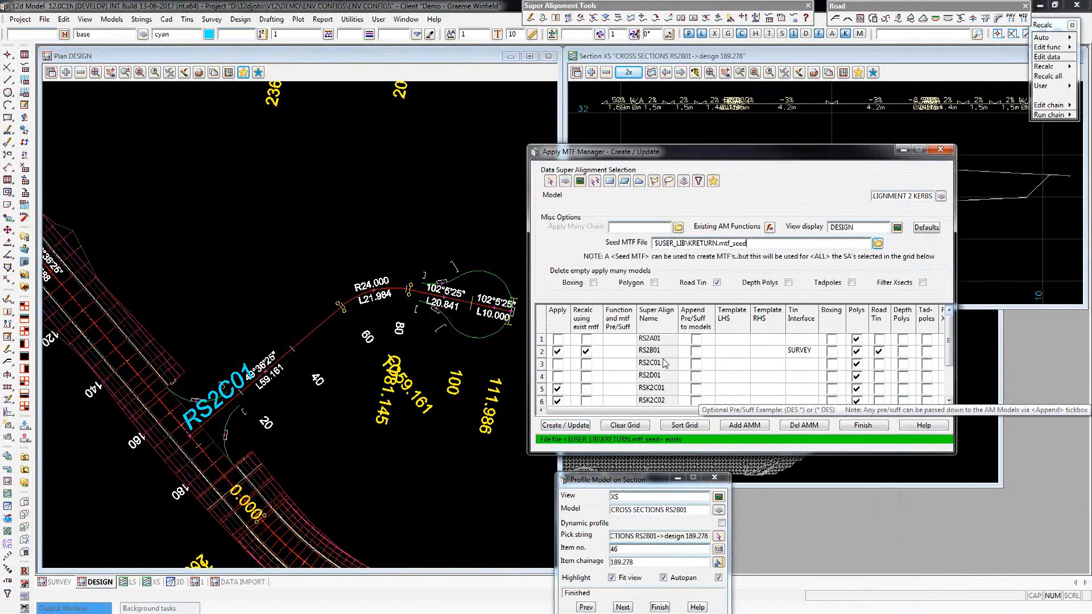
Exclude super alignments RS2B01 and RSK2C03 from the apply selection.
{"action": "left_click", "coordinate": [558, 351]}
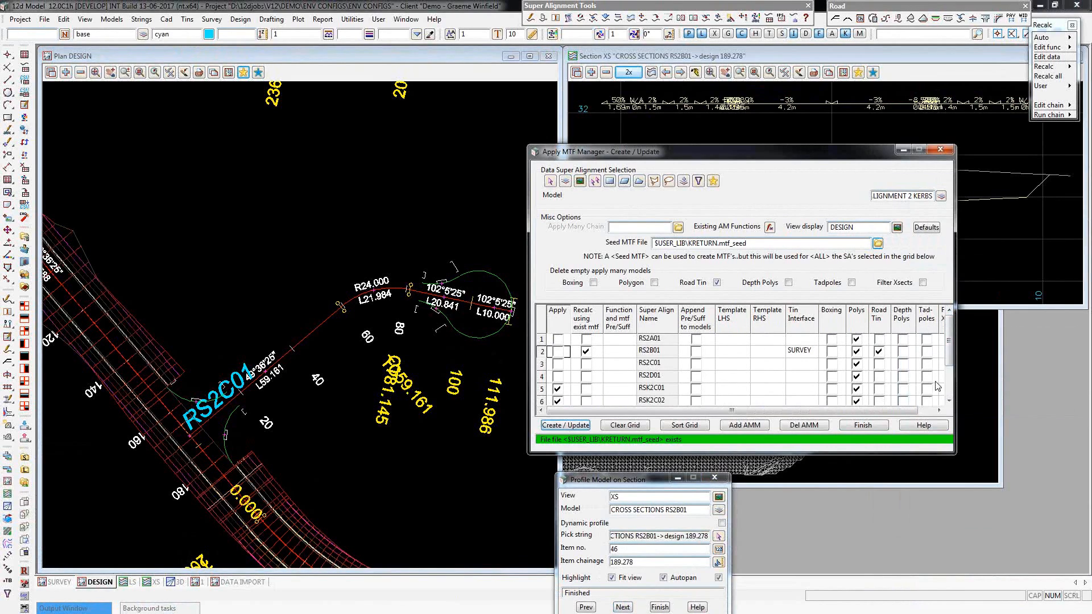
{"action": "left_click", "coordinate": [948, 393]}
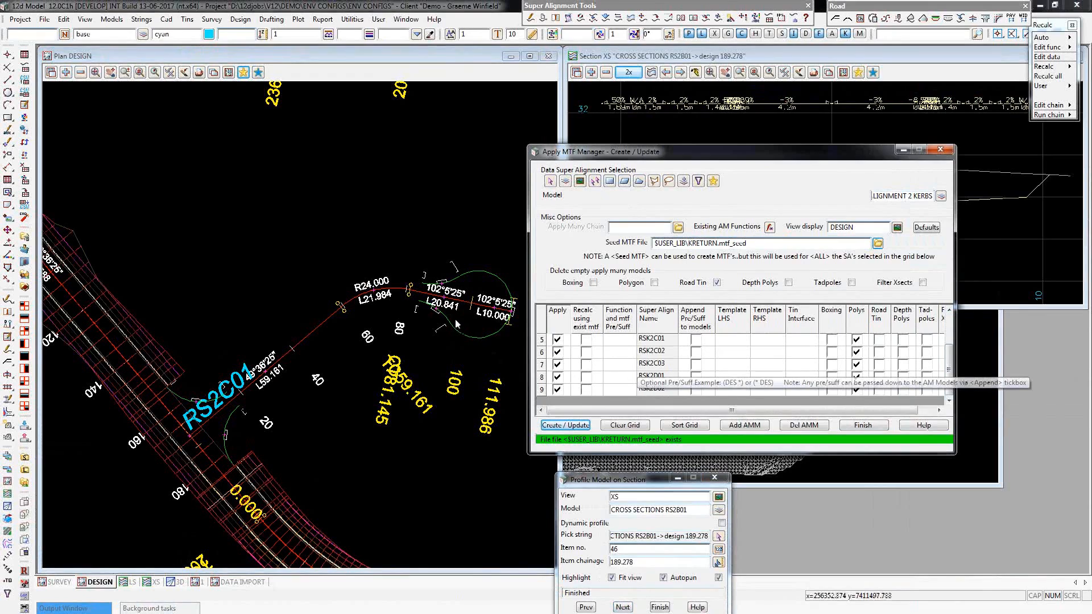
{"action": "left_click", "coordinate": [557, 365]}
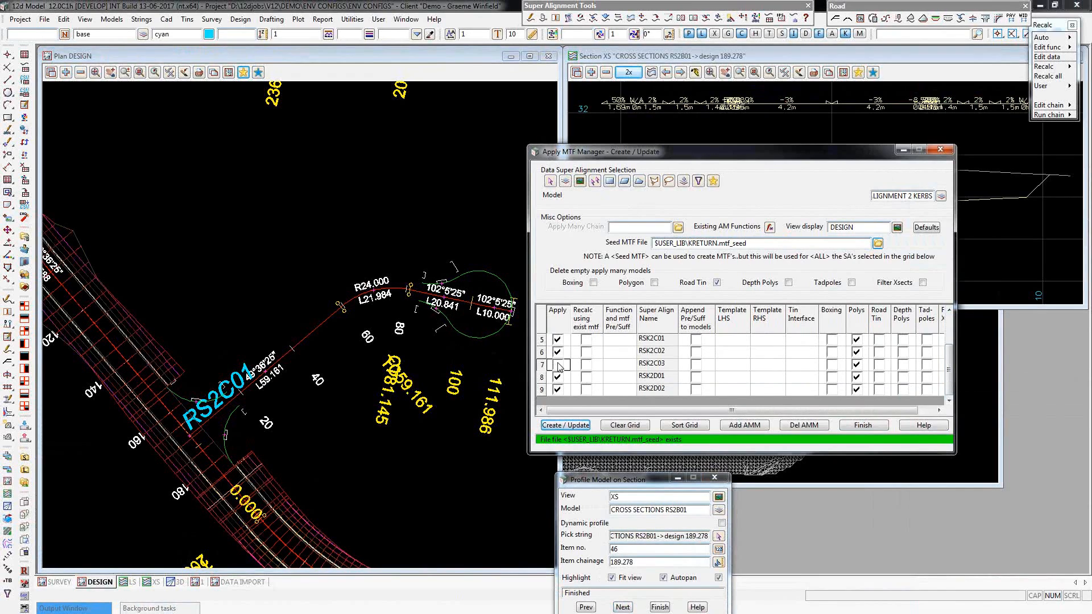
Set the tin interface to SURVEY for kerb returns RSK2C01, RSK2C02, RSK2D01 and RSK2D02.
{"action": "left_click", "coordinate": [798, 341]}
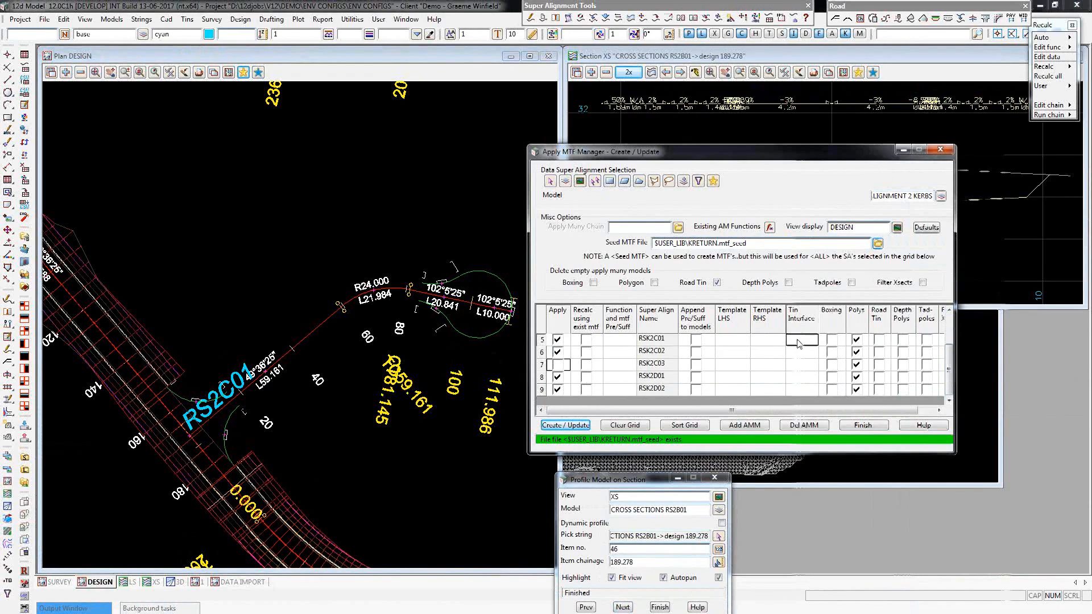
{"action": "double_click", "coordinate": [825, 234]}
{"action": "left_click", "coordinate": [799, 353]}
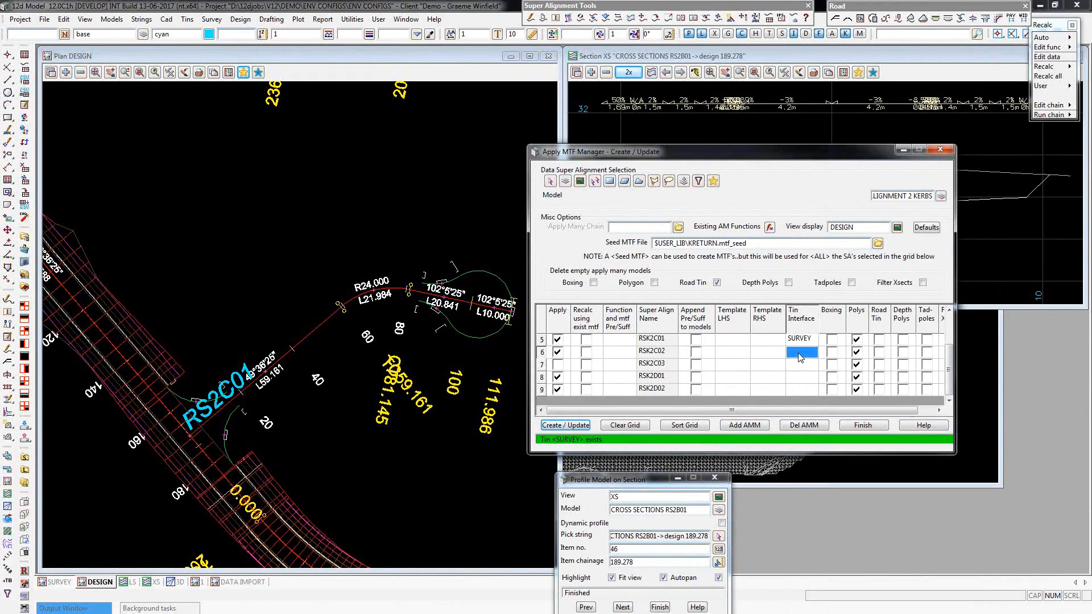
{"action": "left_click", "coordinate": [799, 353]}
{"action": "double_click", "coordinate": [812, 239]}
{"action": "left_click", "coordinate": [805, 377]}
{"action": "type", "text": "SURVEY"}
{"action": "left_click", "coordinate": [803, 389]}
{"action": "type", "text": "SURVEY"}
Turn on the road tin for kerb returns RSK2C01, RSK2C02, RSK2D01 and RSK2D02.
{"action": "left_click", "coordinate": [879, 339]}
{"action": "left_click", "coordinate": [879, 352]}
{"action": "left_click", "coordinate": [880, 378]}
{"action": "left_click", "coordinate": [879, 377]}
{"action": "left_click", "coordinate": [880, 389]}
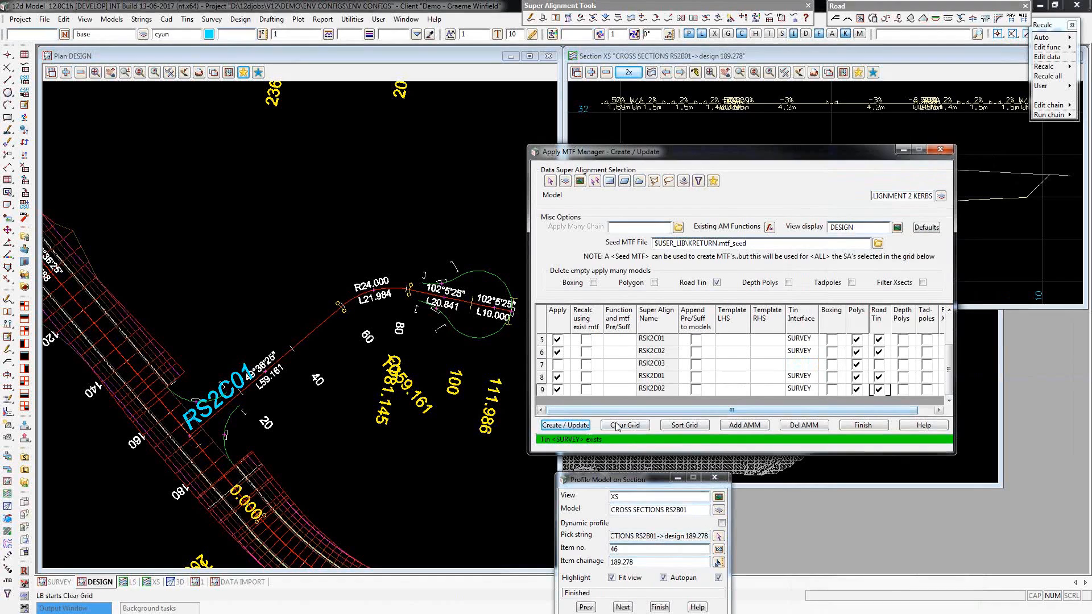
Create and apply the MTFs for kerb returns RSK2C01, RSK2C02, RSK2D01 and RSK2D02, accepting each Apply Templates volume result.
{"action": "left_click", "coordinate": [587, 428]}
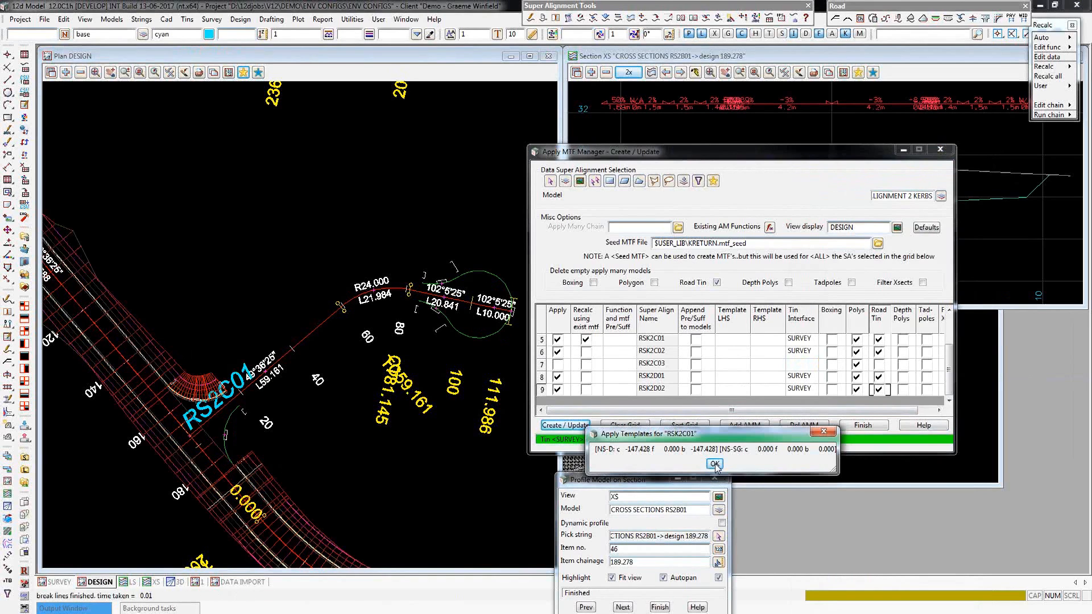
{"action": "left_click", "coordinate": [714, 464]}
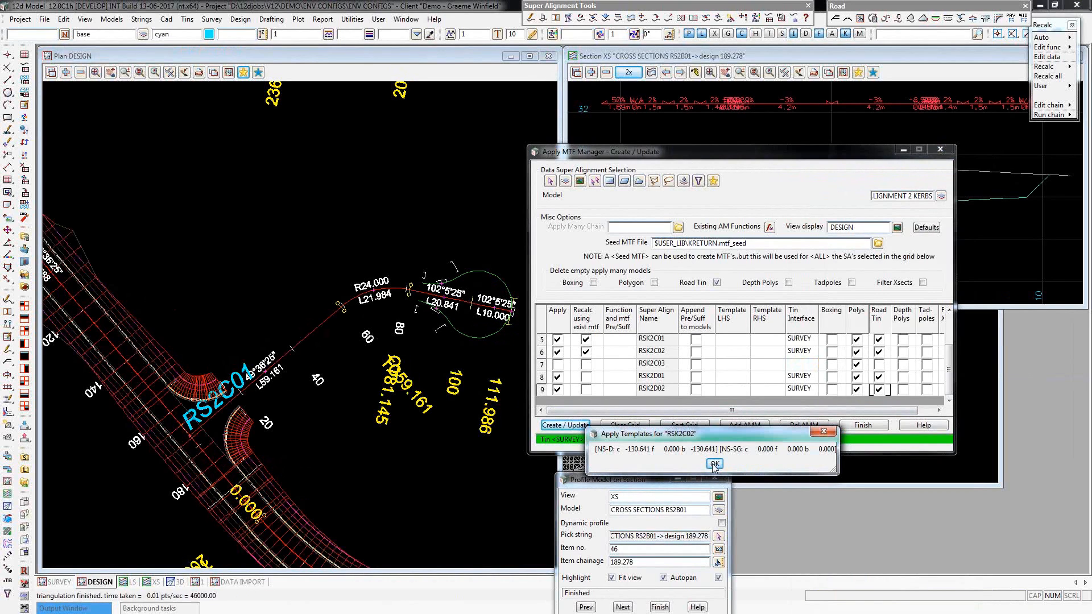
{"action": "left_click", "coordinate": [714, 464]}
{"action": "left_click", "coordinate": [713, 464]}
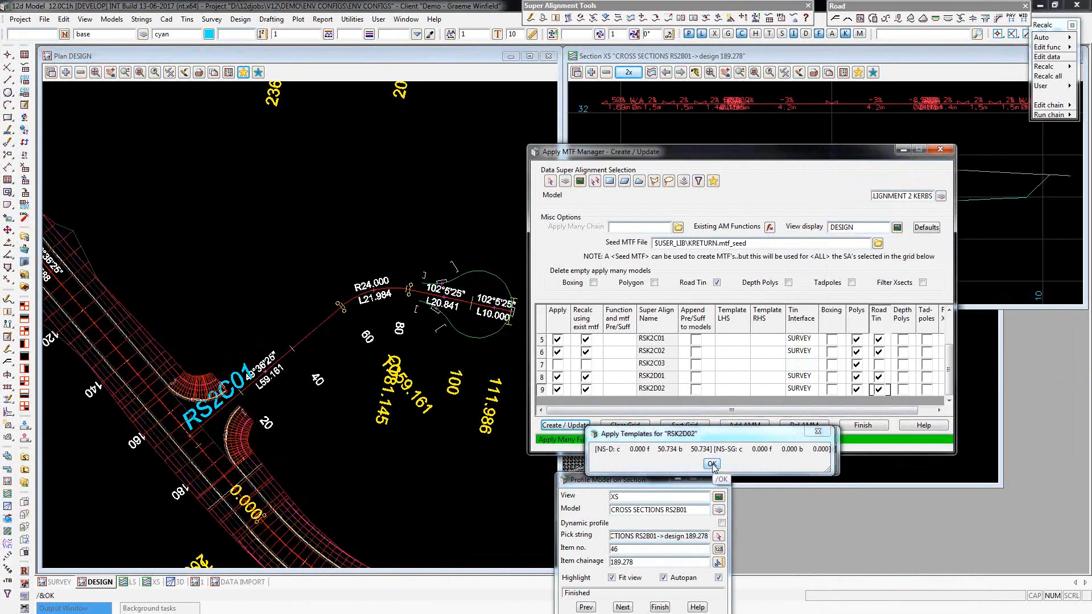
{"action": "left_click", "coordinate": [712, 464]}
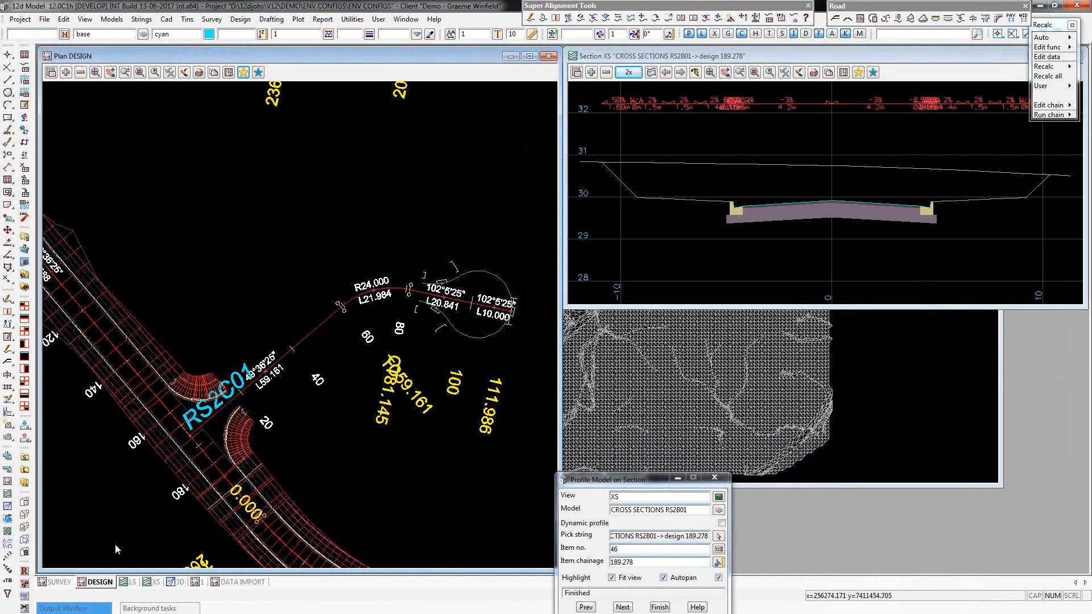
{"action": "left_click", "coordinate": [93, 611]}
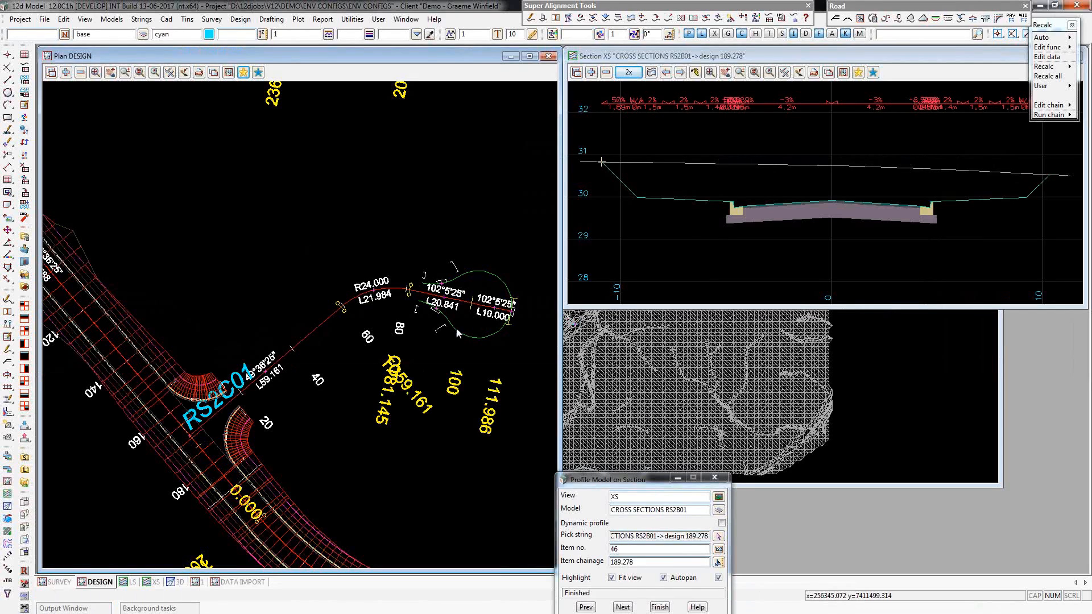
Profile the RSK2C01 cross section at chainage 10 on the XS section view.
{"action": "left_click", "coordinate": [719, 536]}
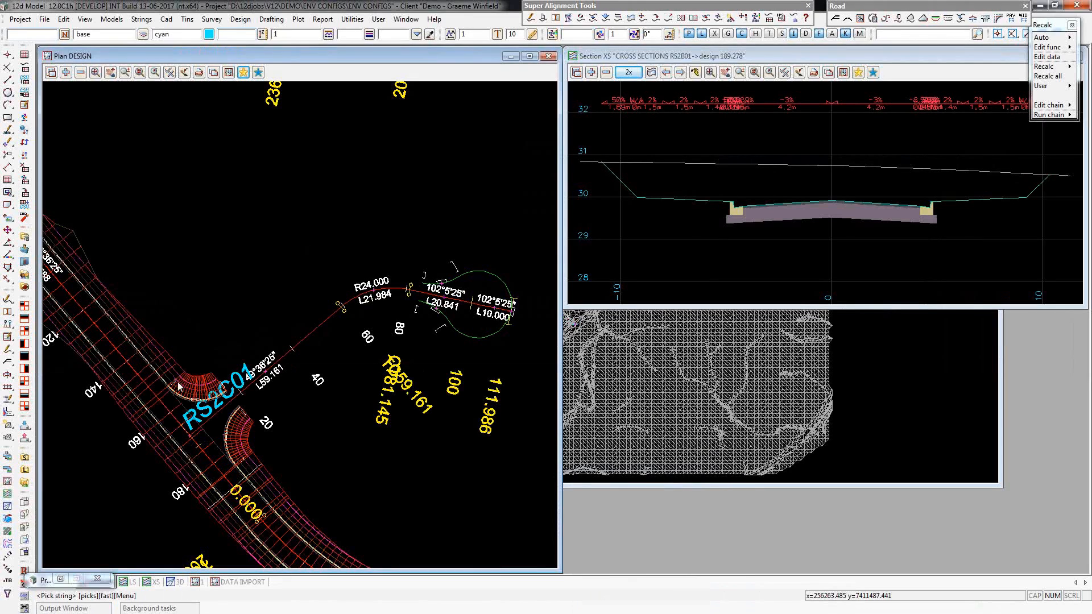
{"action": "left_click", "coordinate": [199, 395]}
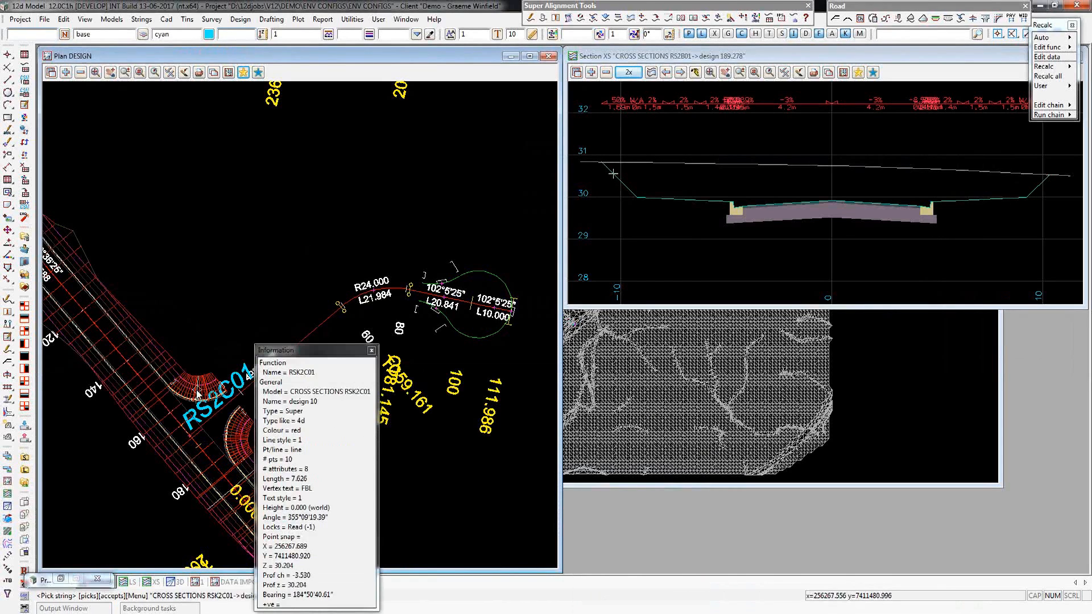
{"action": "middle_click", "coordinate": [199, 395]}
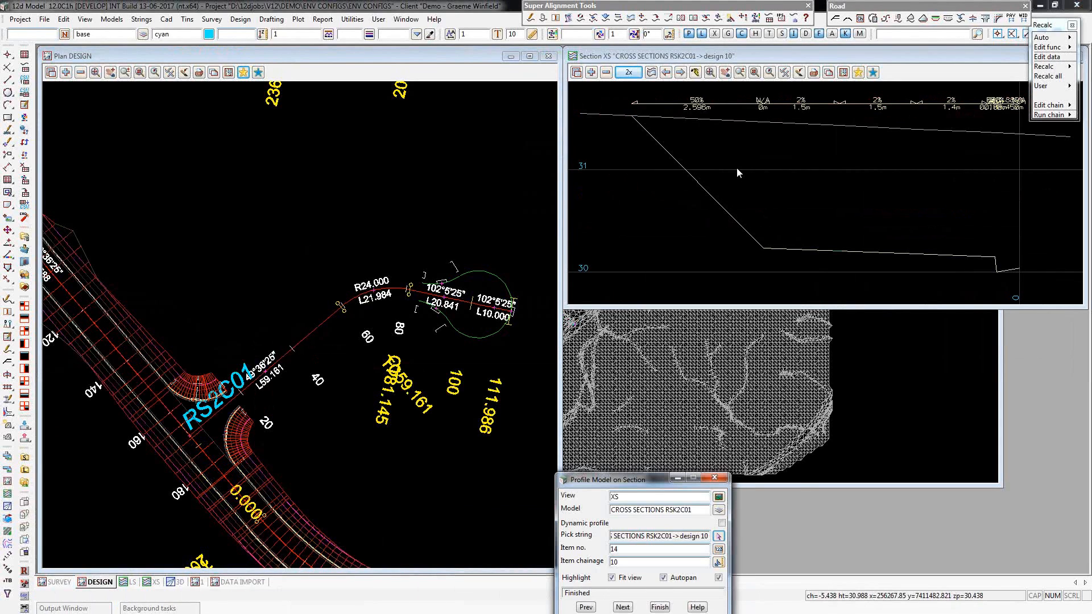
Search the models that can be added to the XS view for "mes".
{"action": "left_click", "coordinate": [591, 72]}
{"action": "type", "text": "mes"}
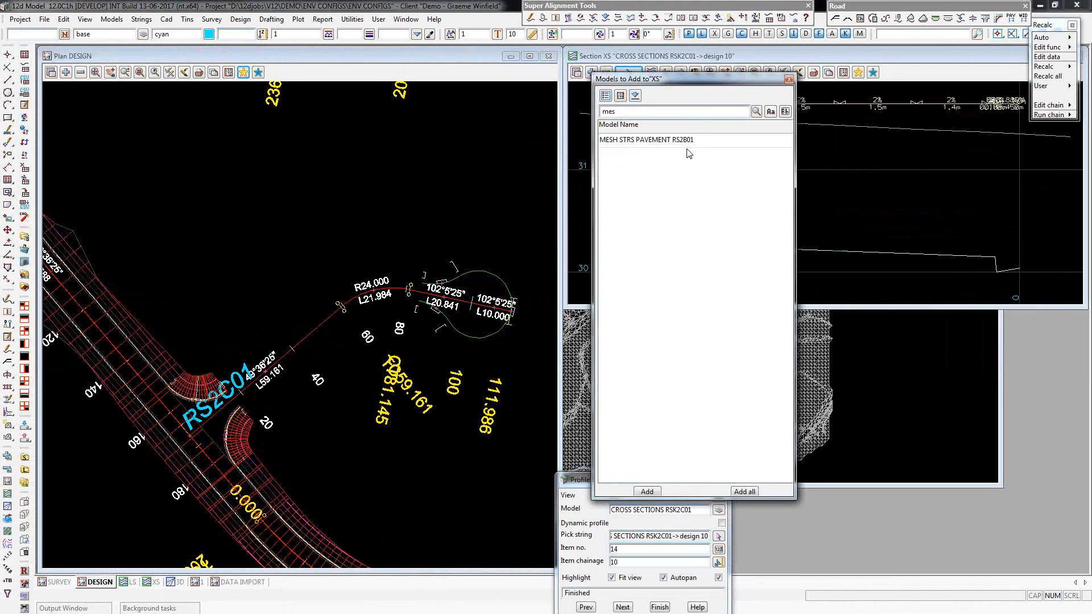
{"action": "left_click", "coordinate": [788, 81]}
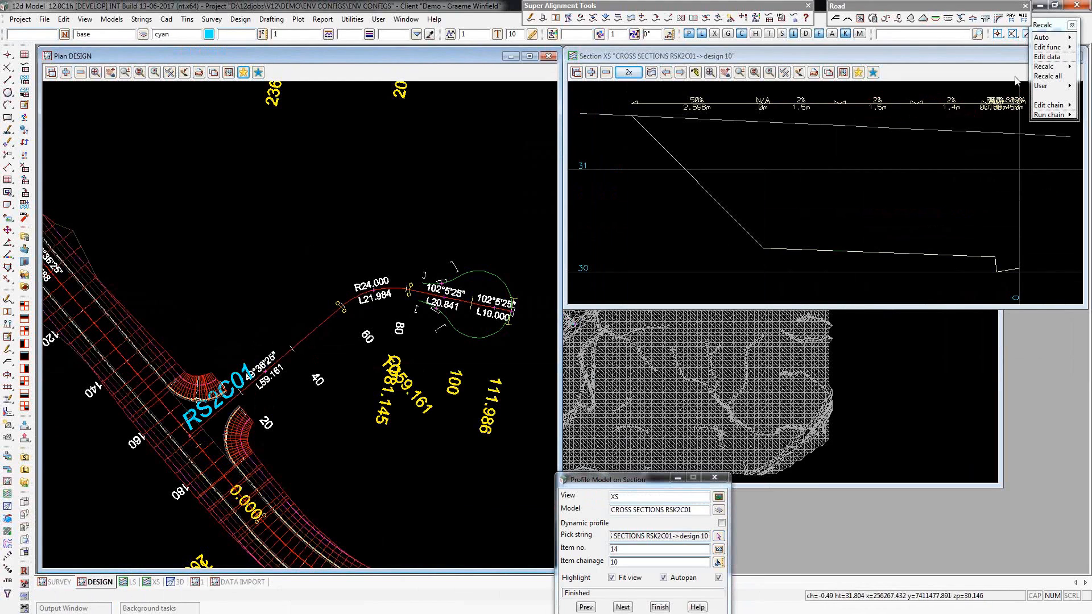
Open the left modifiers of kerb return RSK2C01's MTF and edit its TRI_PAVEMENT_KRETURN_FROM_ATTRS pavement snippet.
{"action": "left_click", "coordinate": [1047, 57]}
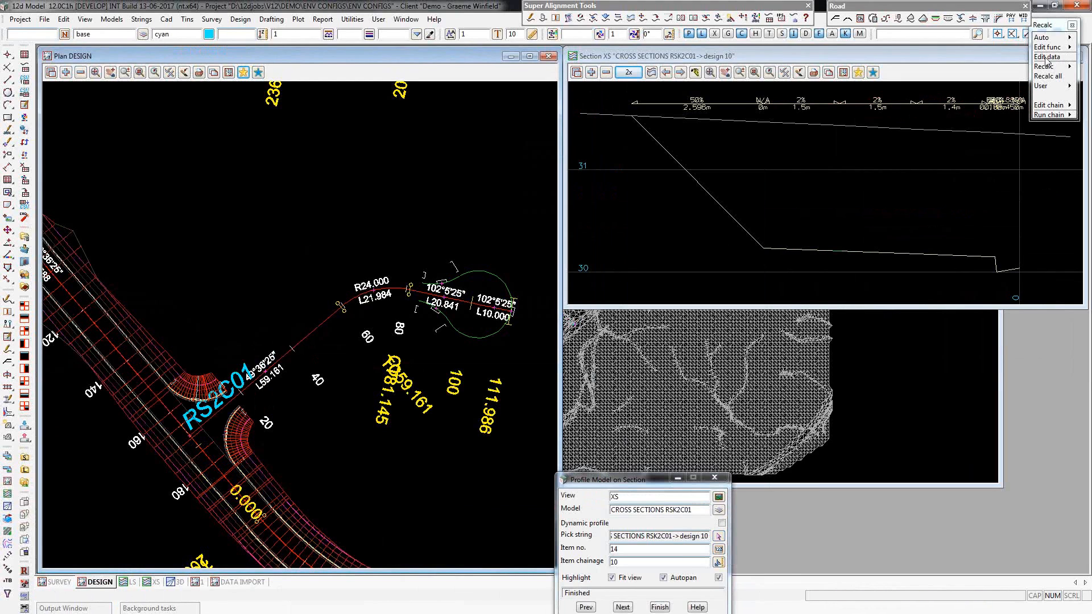
{"action": "left_click", "coordinate": [205, 387]}
{"action": "middle_click", "coordinate": [205, 387]}
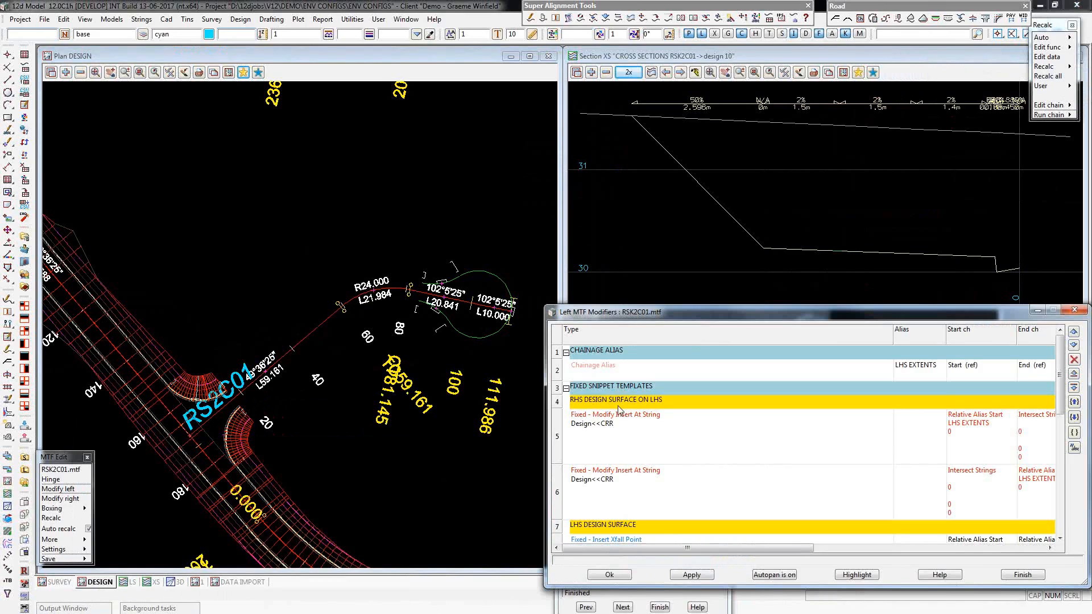
{"action": "left_click", "coordinate": [622, 439]}
{"action": "scroll", "coordinate": [661, 435], "scroll_direction": "down", "scroll_amount": 1}
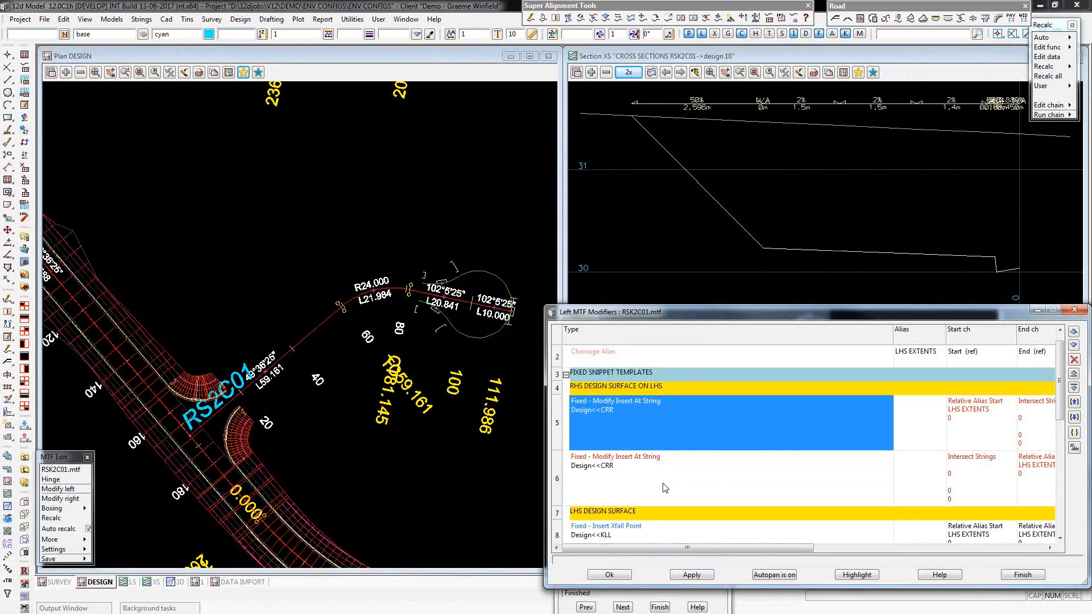
{"action": "scroll", "coordinate": [664, 488], "scroll_direction": "down", "scroll_amount": 2}
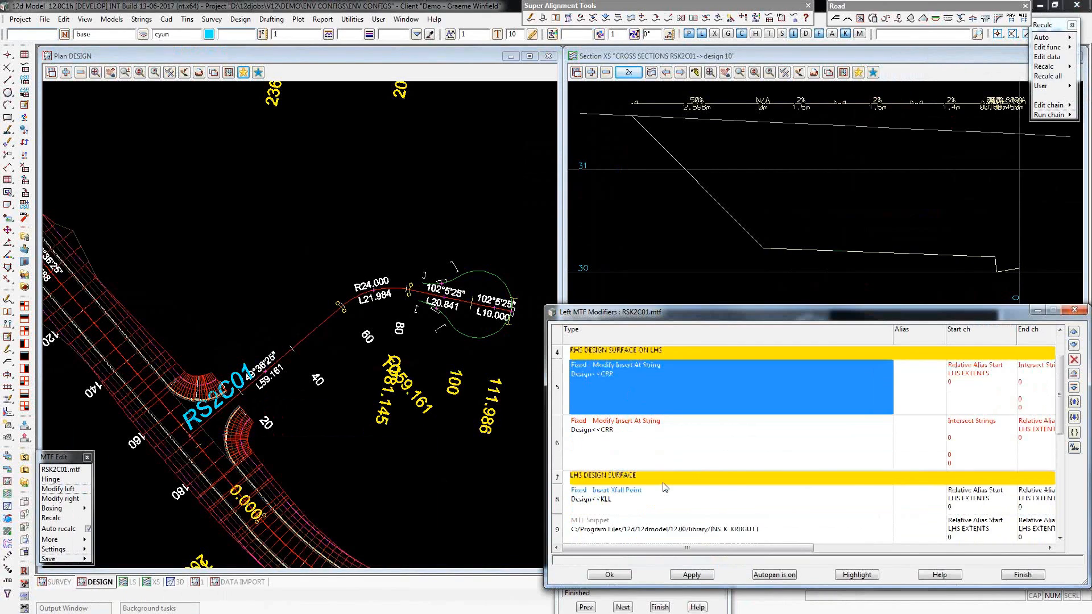
{"action": "scroll", "coordinate": [665, 487], "scroll_direction": "down", "scroll_amount": 4}
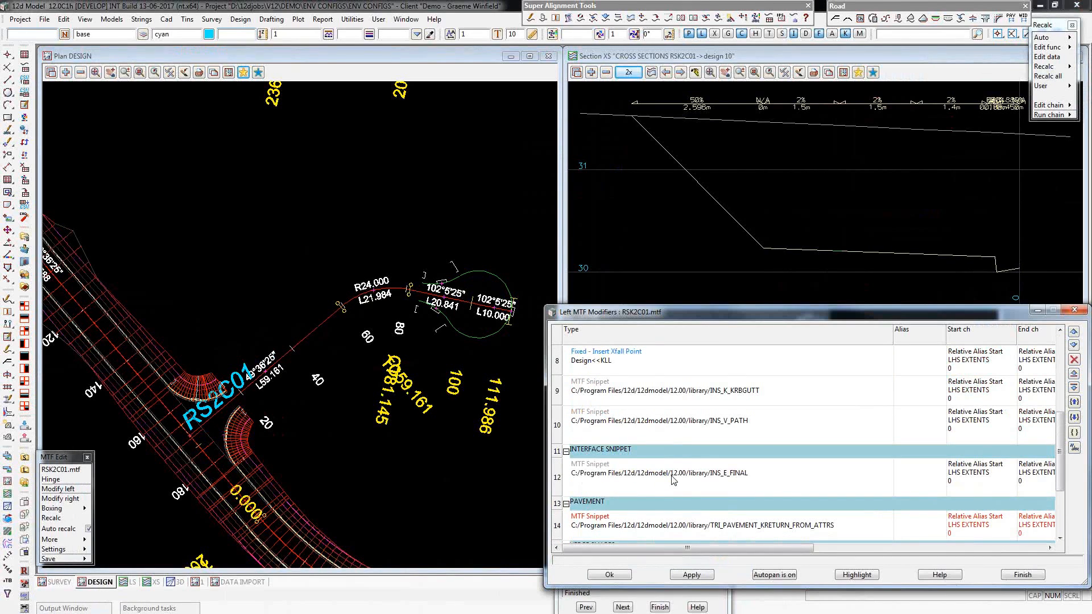
{"action": "scroll", "coordinate": [673, 479], "scroll_direction": "down", "scroll_amount": 2}
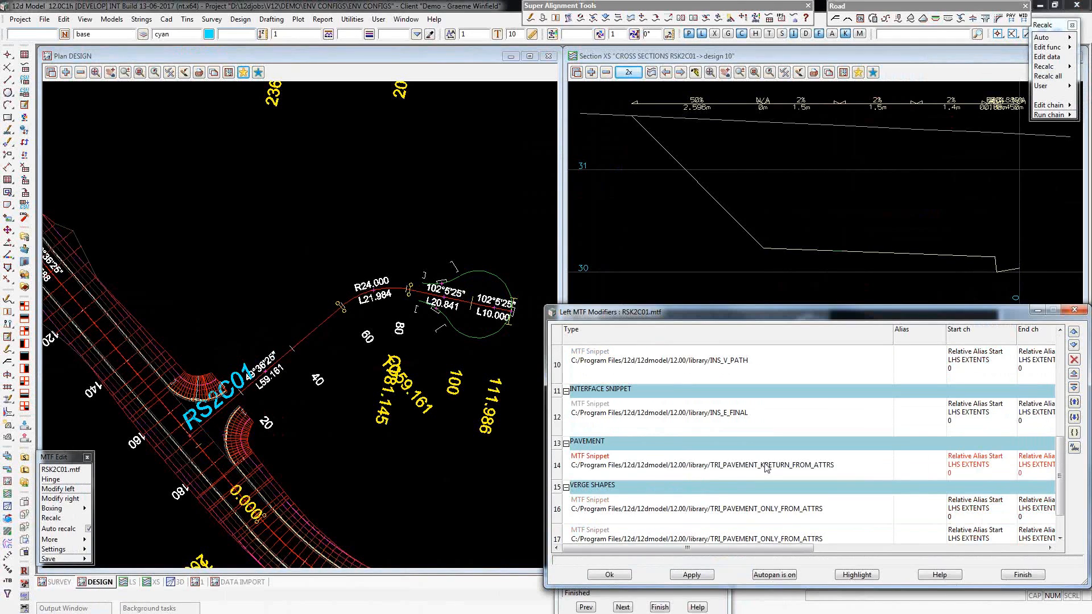
{"action": "left_click", "coordinate": [765, 467]}
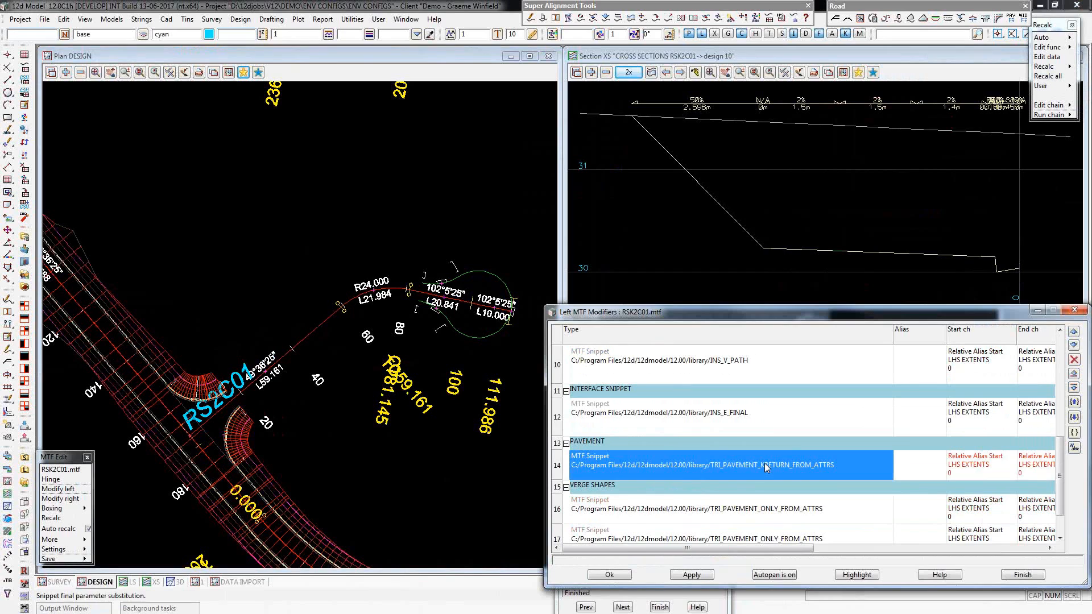
{"action": "double_click", "coordinate": [849, 457]}
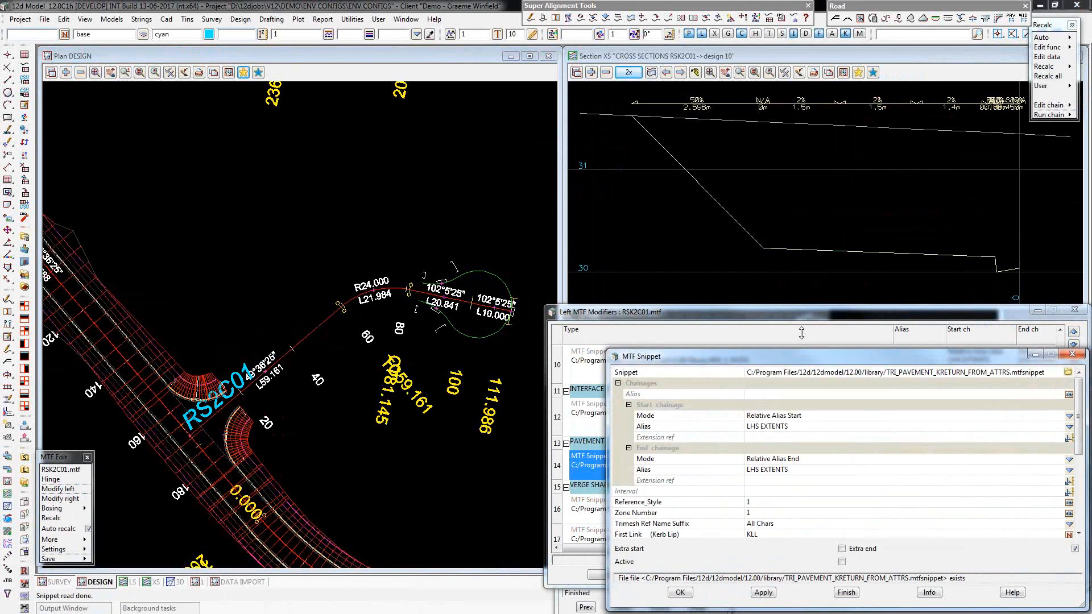
Set the pavement snippet's approach string to DESIGN RS2B01->KLL and its departure string to ALIGNMENT 2->RS2C01.
{"action": "left_click_drag", "start_coordinate": [801, 333], "coordinate": [780, 105]}
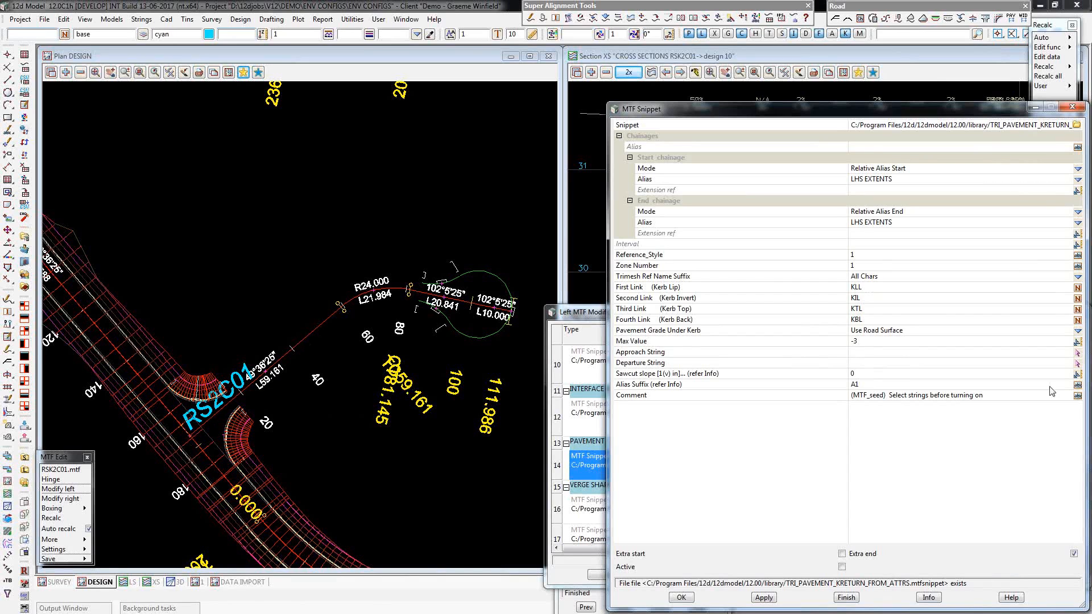
{"action": "left_click", "coordinate": [1079, 357]}
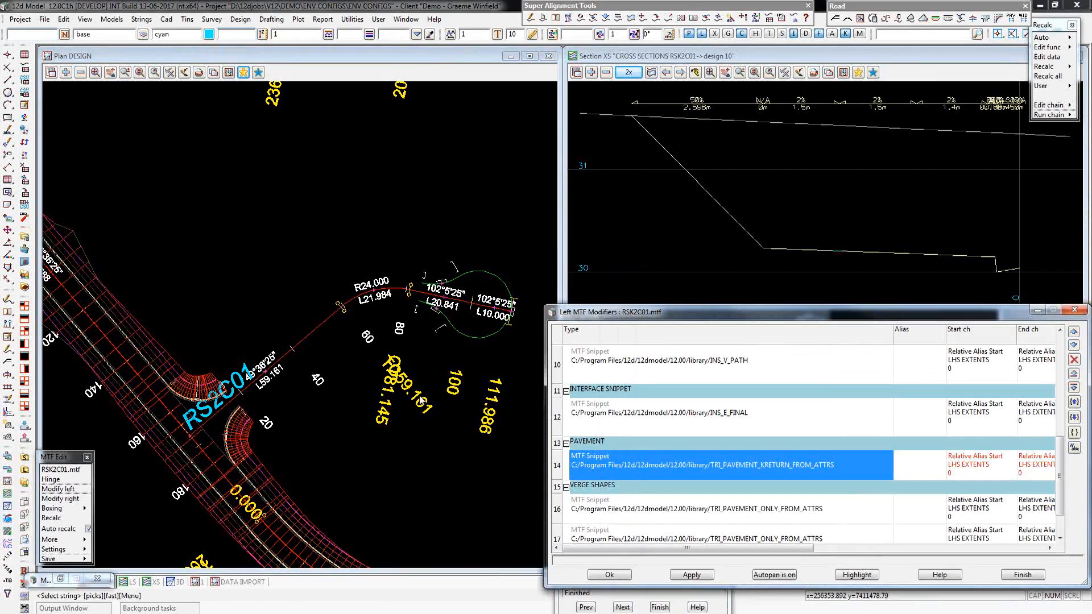
{"action": "left_click", "coordinate": [186, 408]}
{"action": "middle_click", "coordinate": [186, 408]}
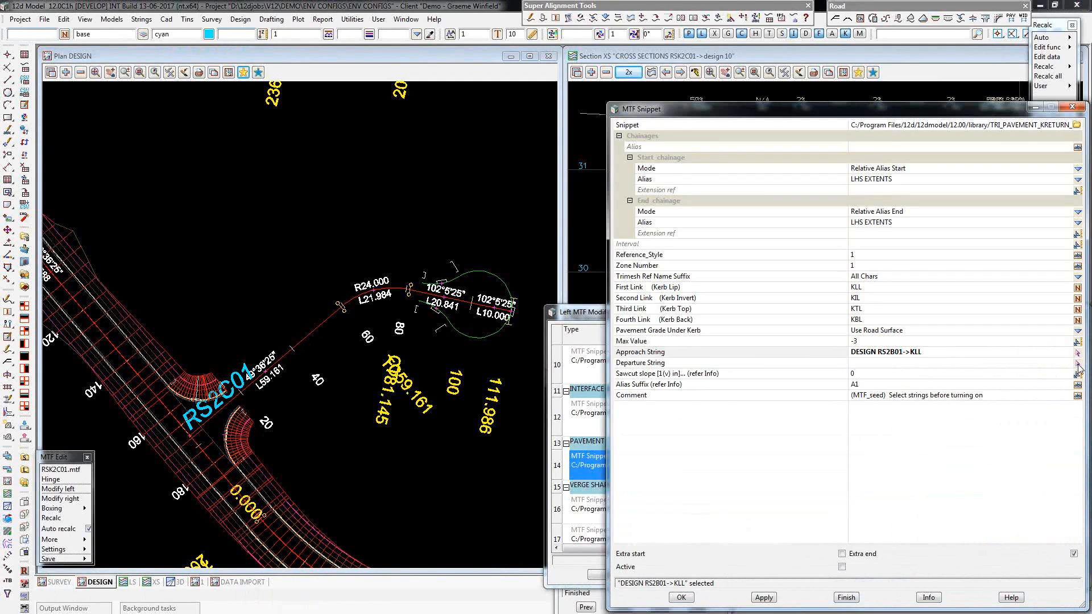
{"action": "left_click", "coordinate": [1077, 364]}
{"action": "left_click", "coordinate": [219, 413]}
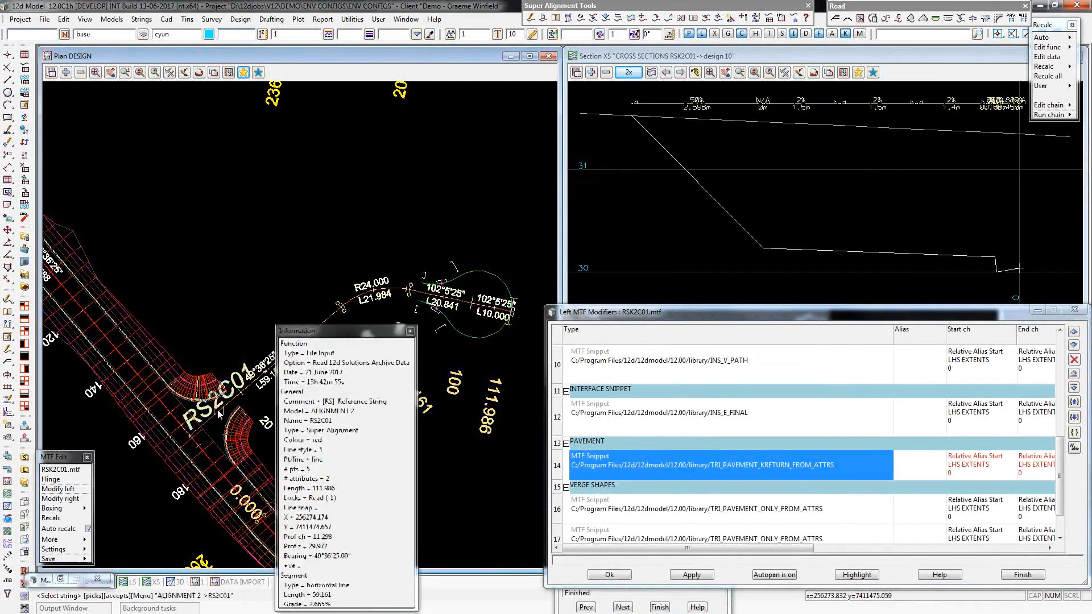
{"action": "middle_click", "coordinate": [219, 414]}
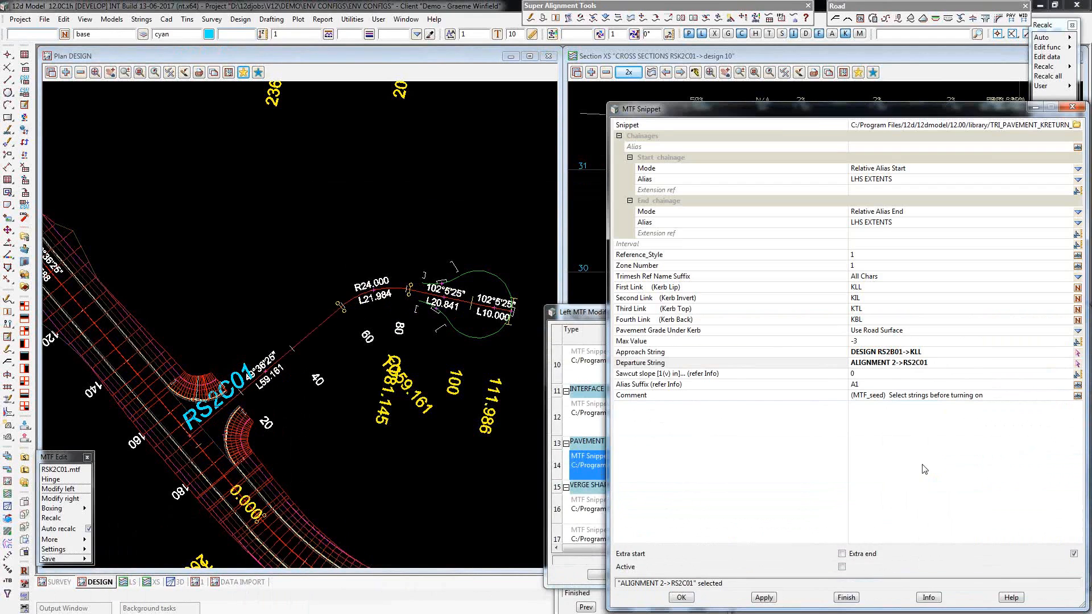
Make the kerb return pavement snippet active, apply it to RSK2C01, accept the template result and close the snippet.
{"action": "left_click", "coordinate": [728, 571]}
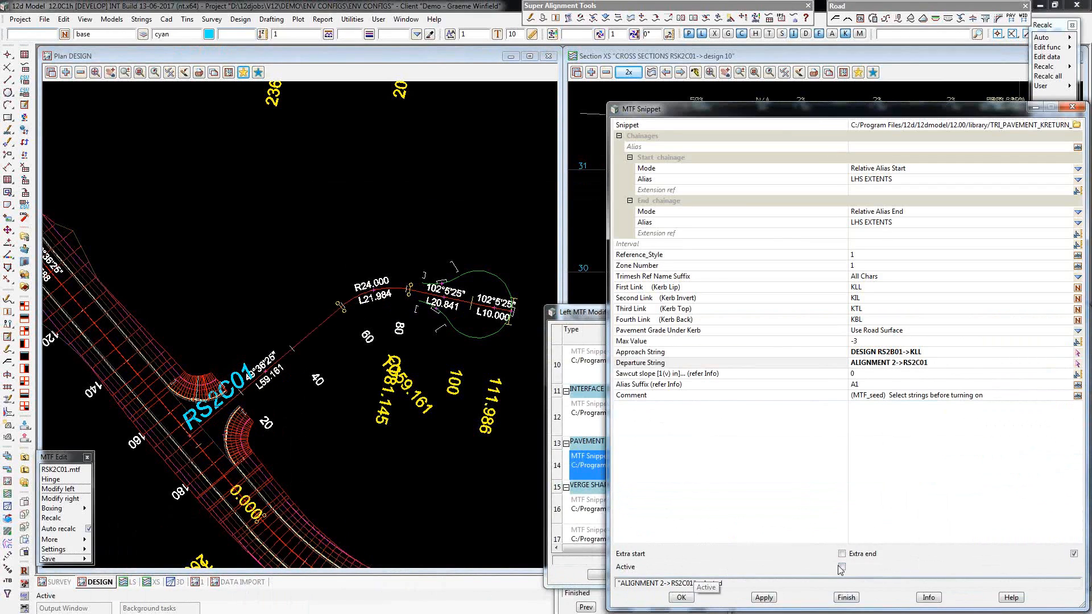
{"action": "left_click", "coordinate": [765, 598]}
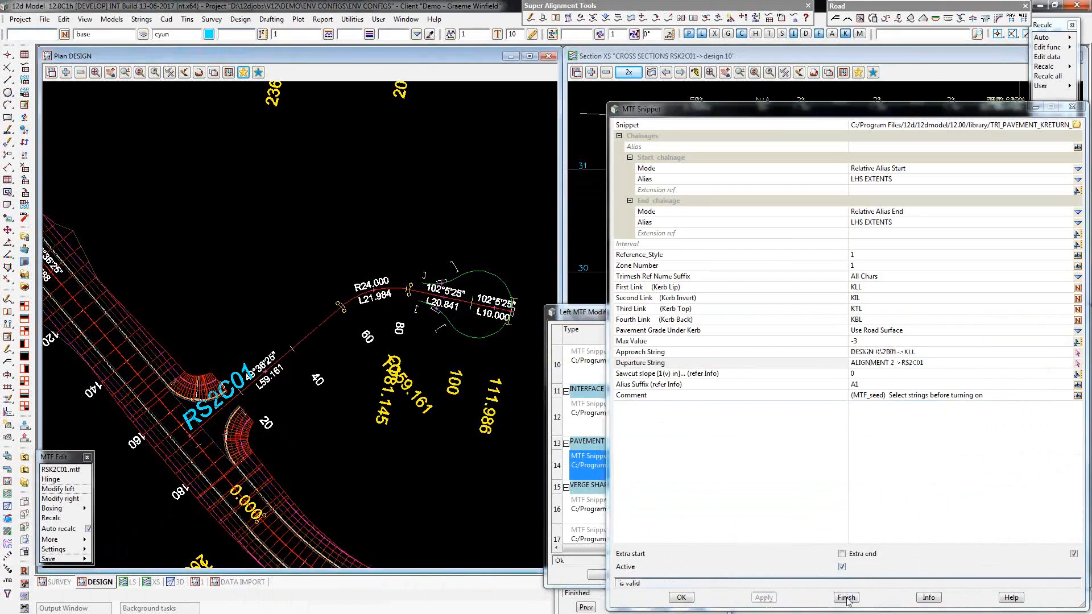
{"action": "left_click", "coordinate": [847, 598]}
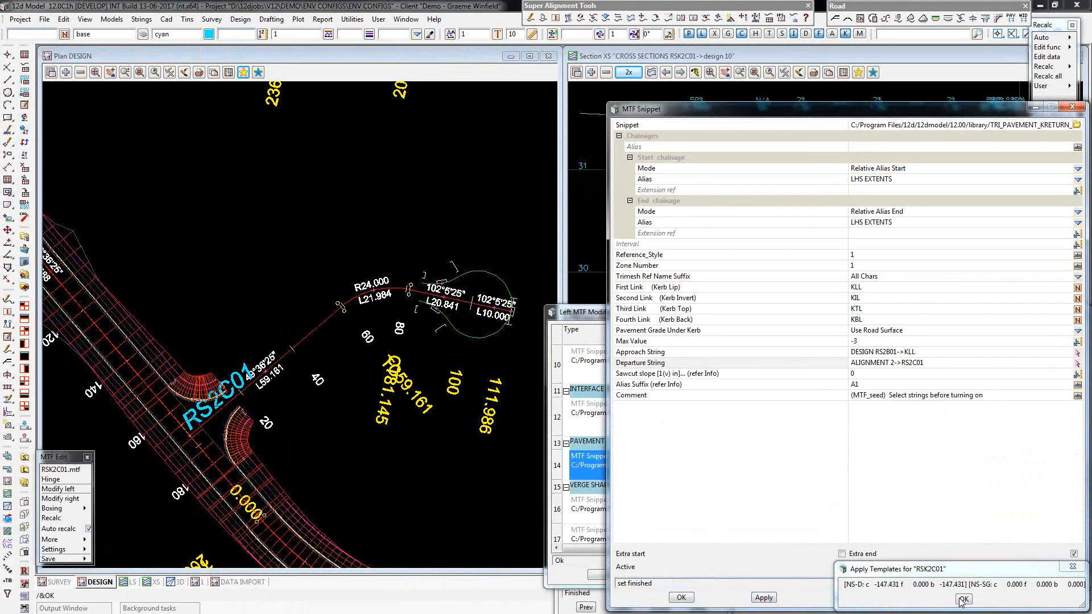
{"action": "left_click", "coordinate": [963, 599]}
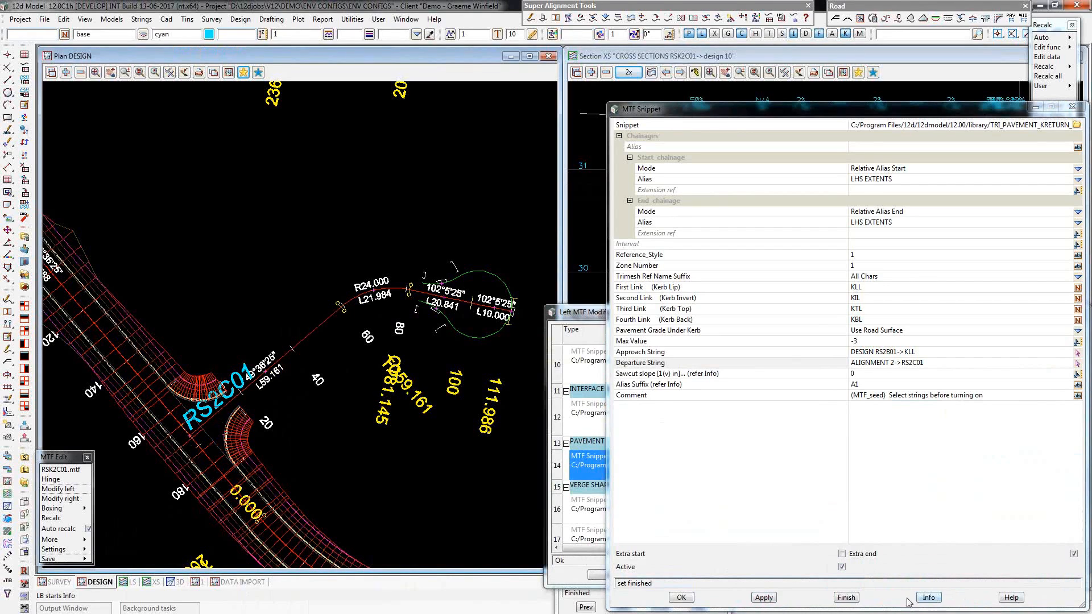
{"action": "left_click", "coordinate": [850, 600]}
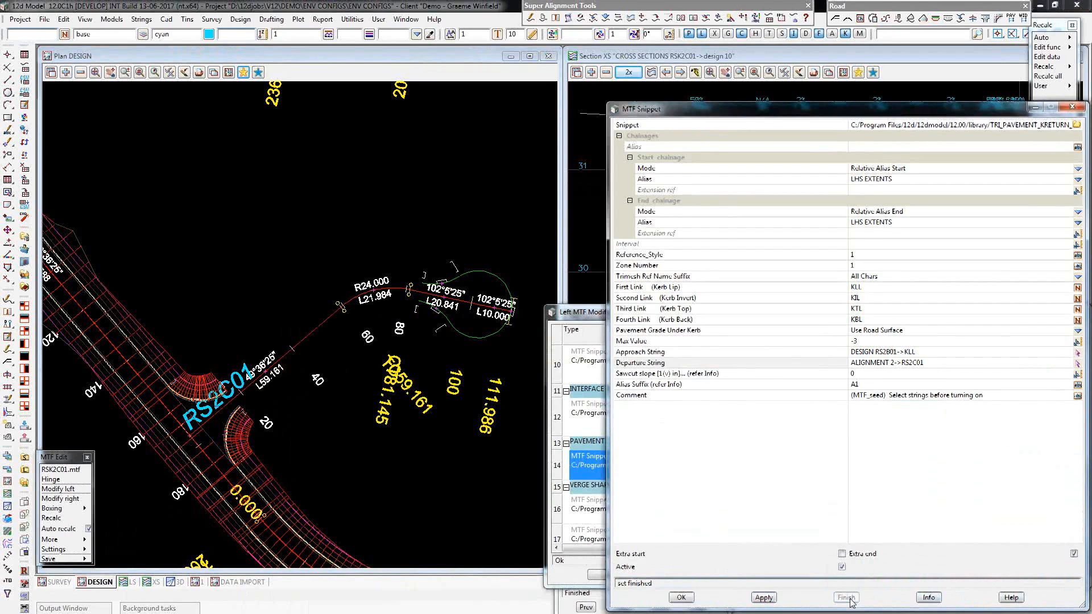
Add the MESH PAVEMENT RSK2C01 model to the XS view and advance the profile to the cross section at chainage 11.271.
{"action": "left_click", "coordinate": [591, 73]}
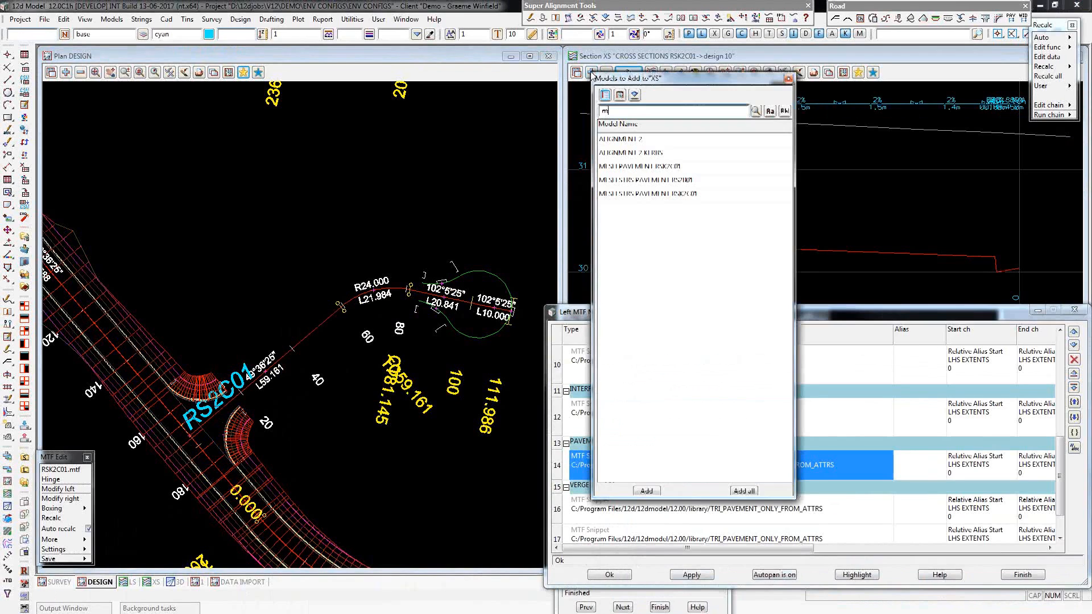
{"action": "type", "text": "m"}
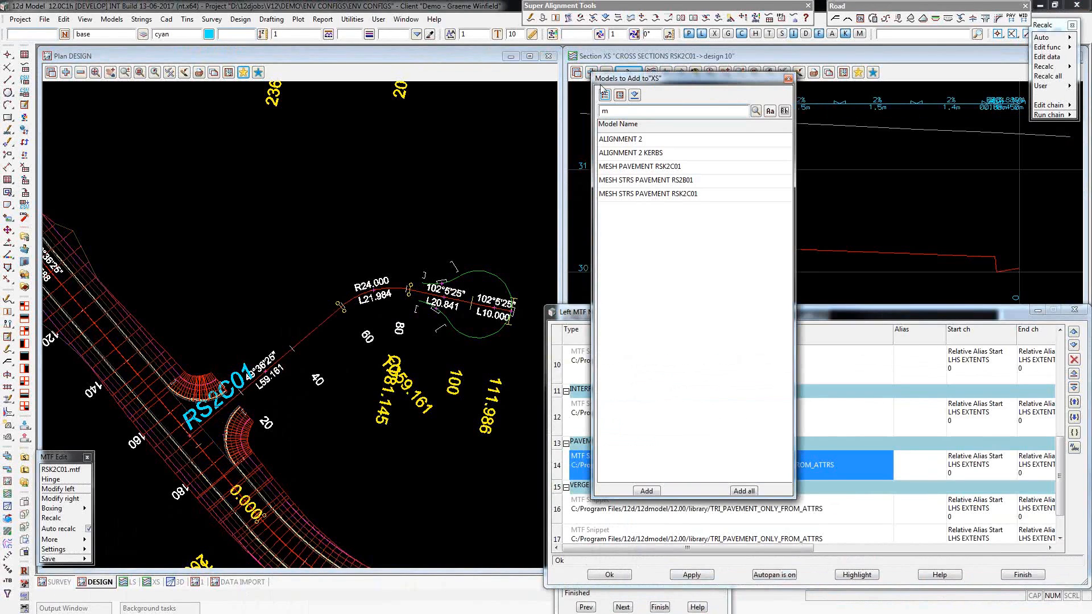
{"action": "double_click", "coordinate": [685, 166]}
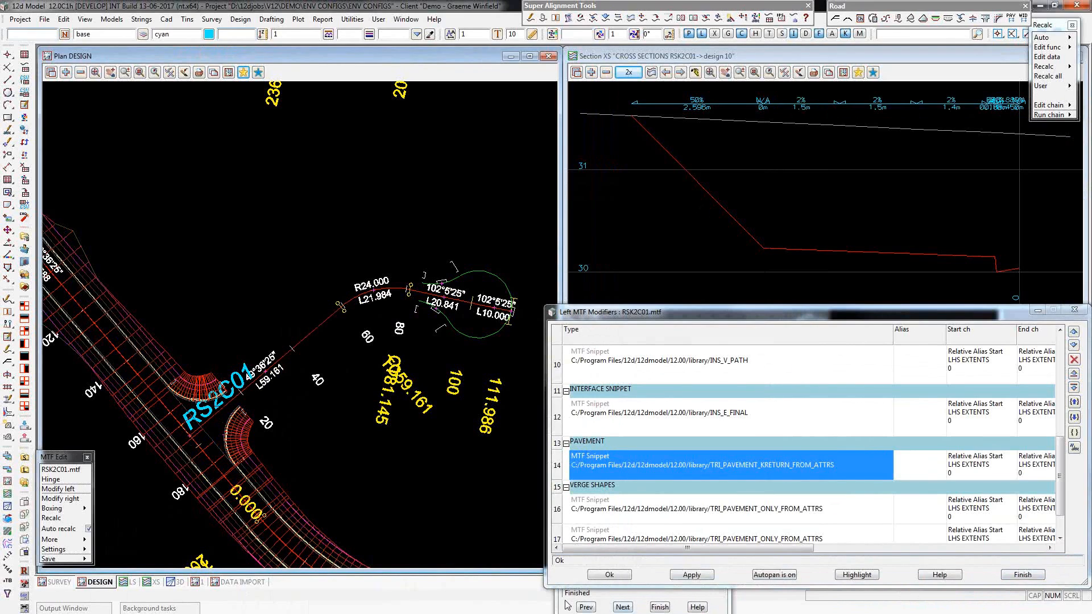
{"action": "left_click", "coordinate": [621, 608]}
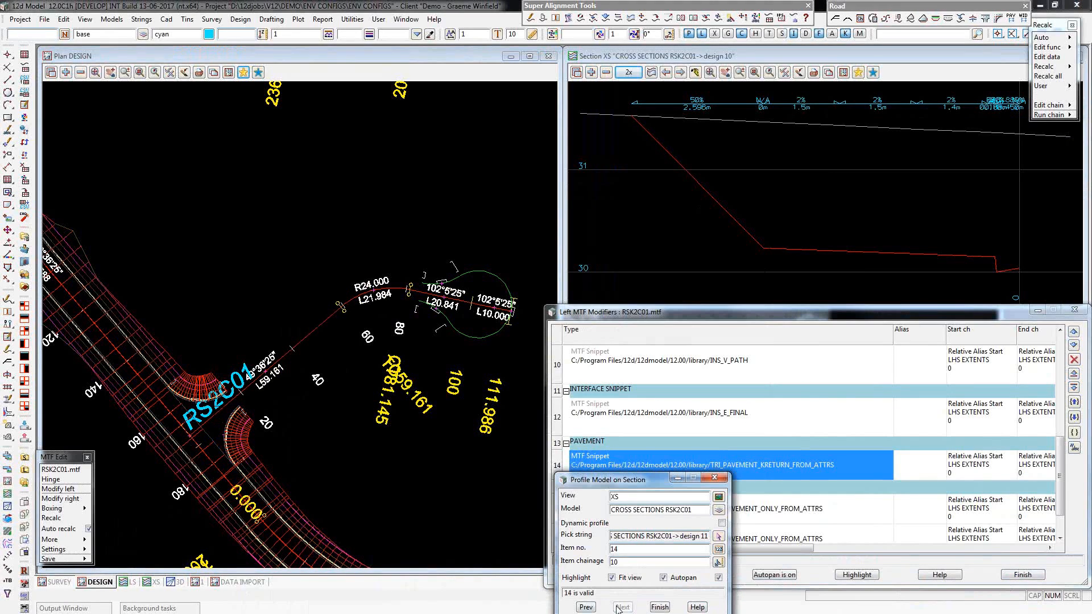
{"action": "left_click", "coordinate": [620, 608]}
{"action": "left_click", "coordinate": [620, 608]}
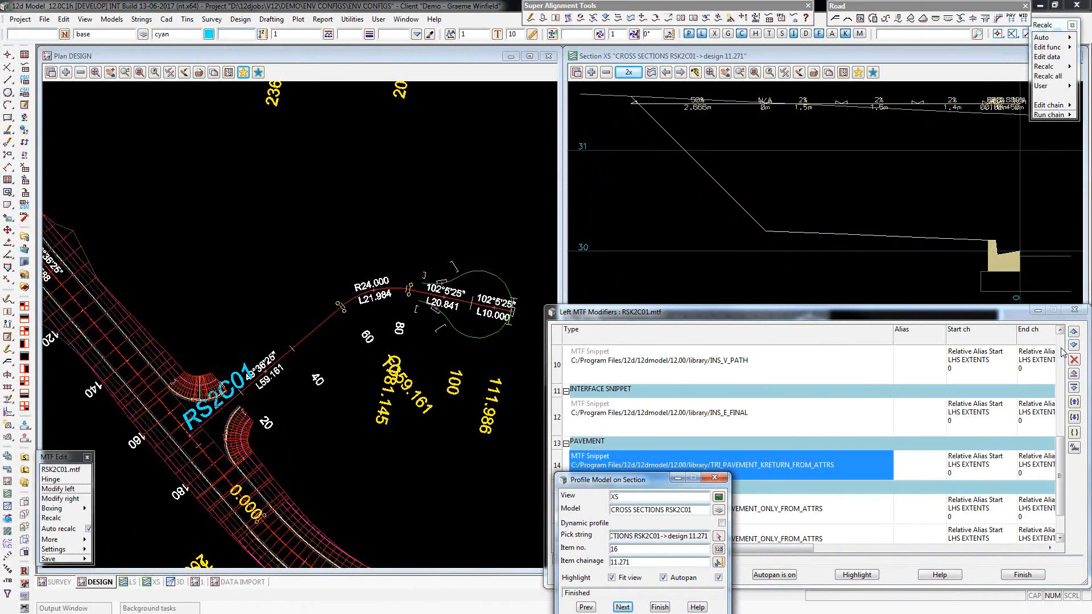
Review the first Modify Insert At String row for Design<<CRR and close RSK2C01's left modifiers.
{"action": "scroll", "coordinate": [1061, 353], "scroll_direction": "up", "scroll_amount": 5}
{"action": "left_click", "coordinate": [698, 381]}
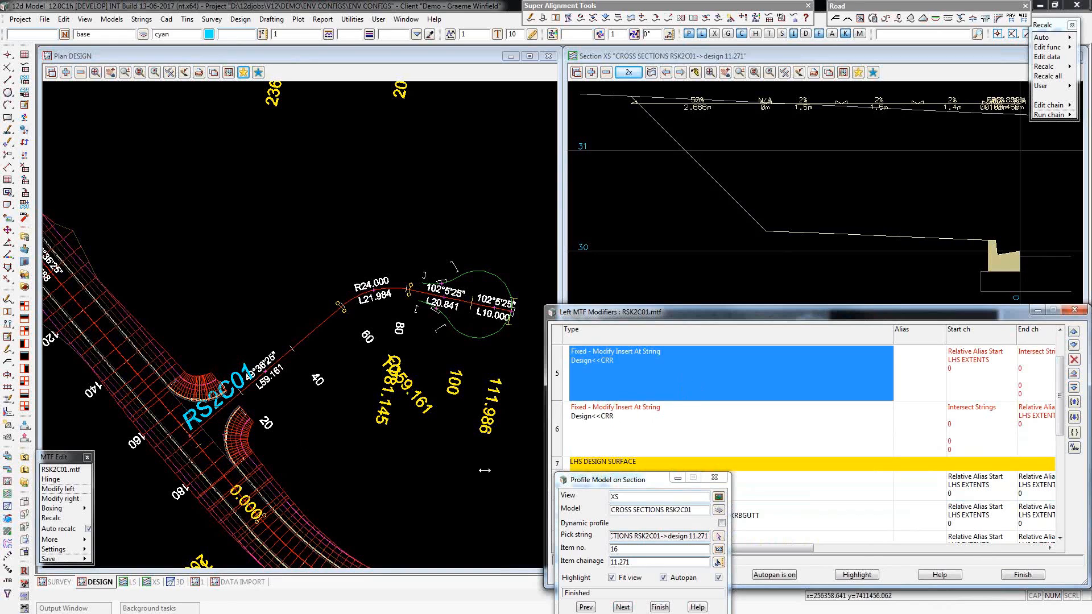
{"action": "left_click", "coordinate": [1024, 574]}
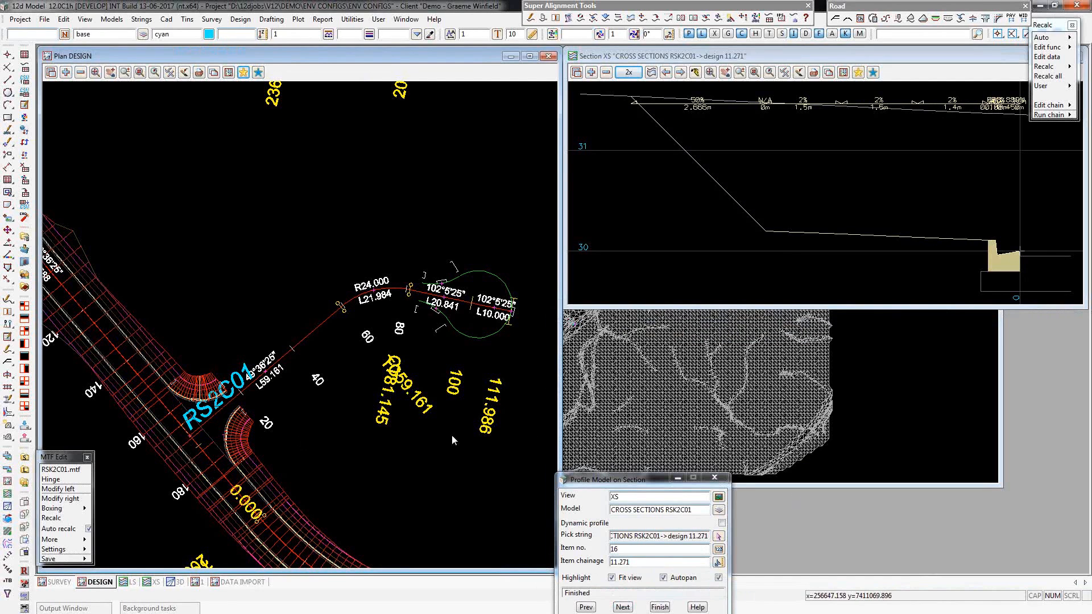
Open the 3D perspective view and add the MESH PAVEMENT RSK2C01 model to it.
{"action": "left_click", "coordinate": [178, 585]}
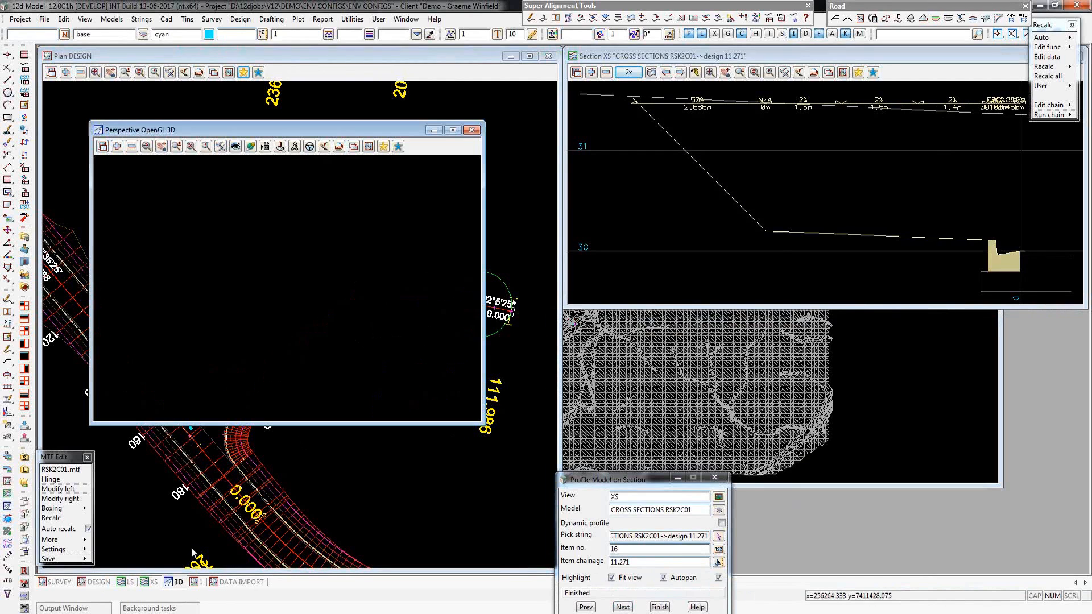
{"action": "left_click", "coordinate": [117, 147]}
{"action": "type", "text": "mes"}
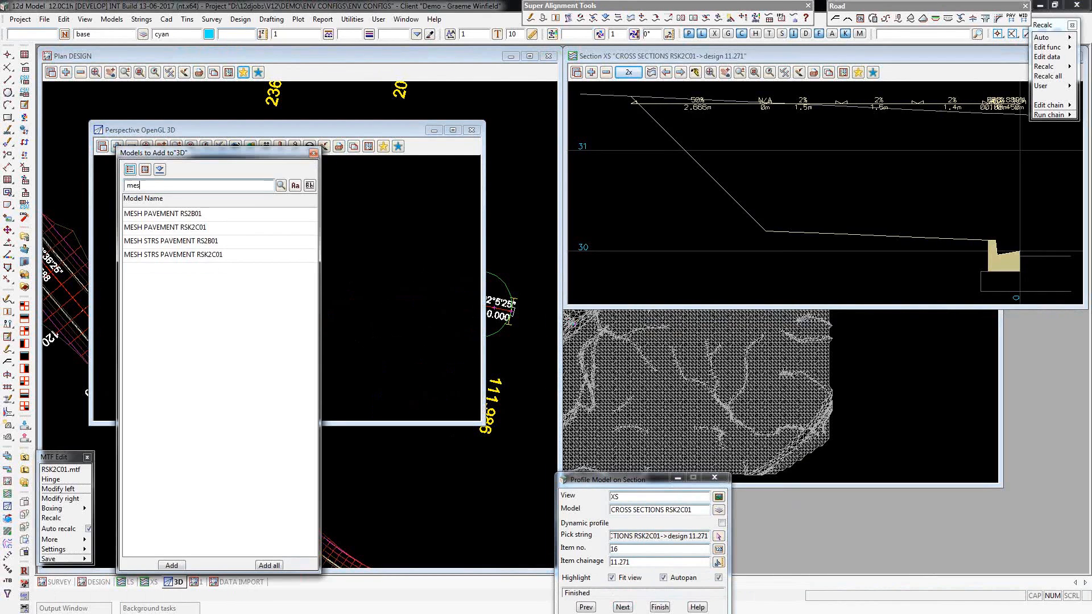
{"action": "double_click", "coordinate": [192, 227]}
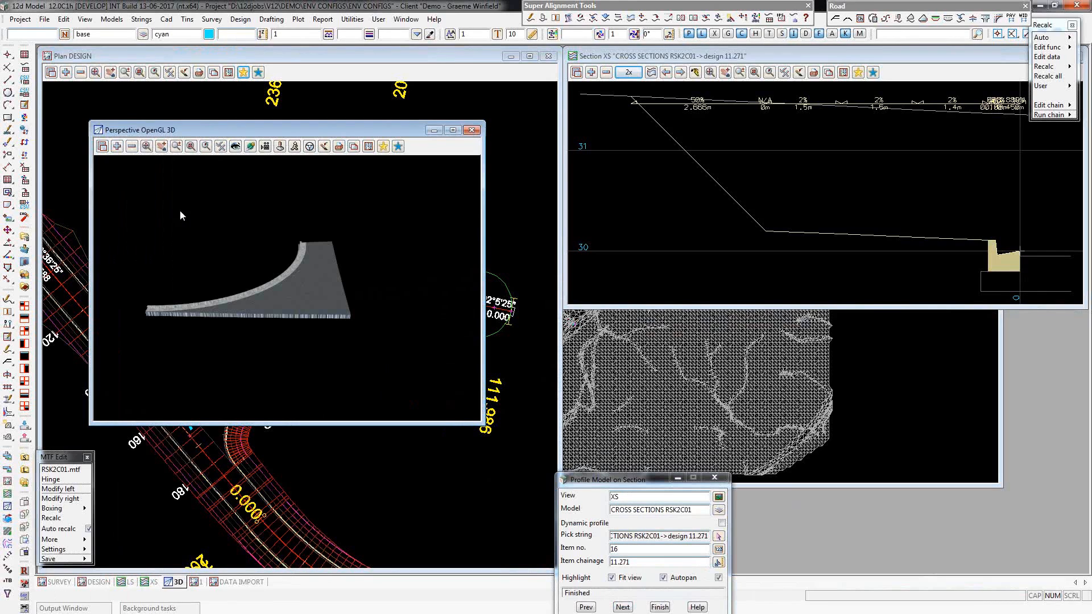
Add the tin RSK2C01 model to the 3D view and turn on shading.
{"action": "left_click", "coordinate": [117, 146]}
{"action": "type", "text": "tin"}
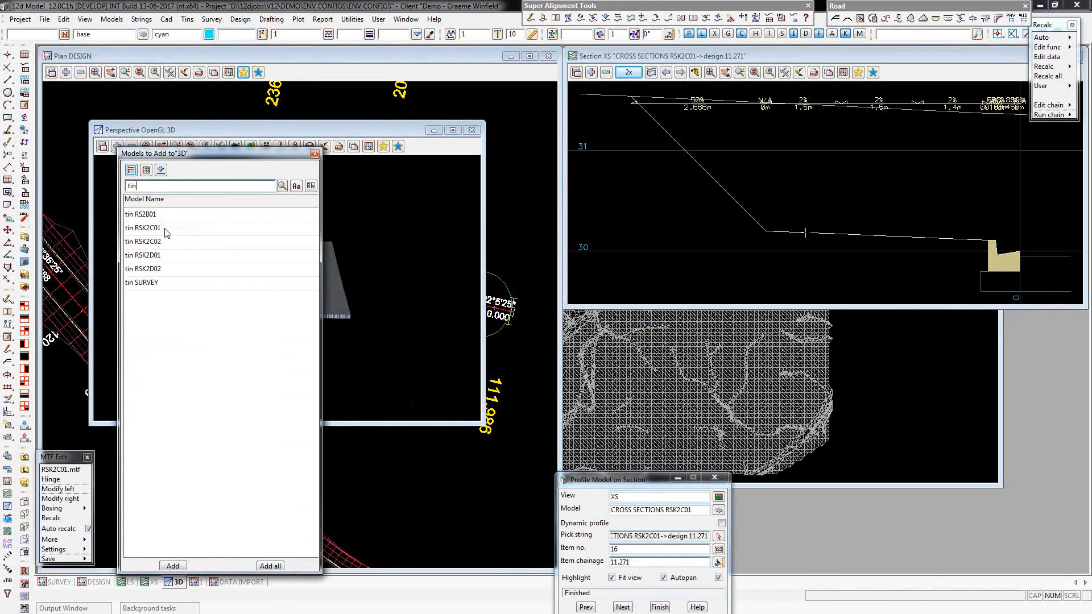
{"action": "double_click", "coordinate": [165, 227]}
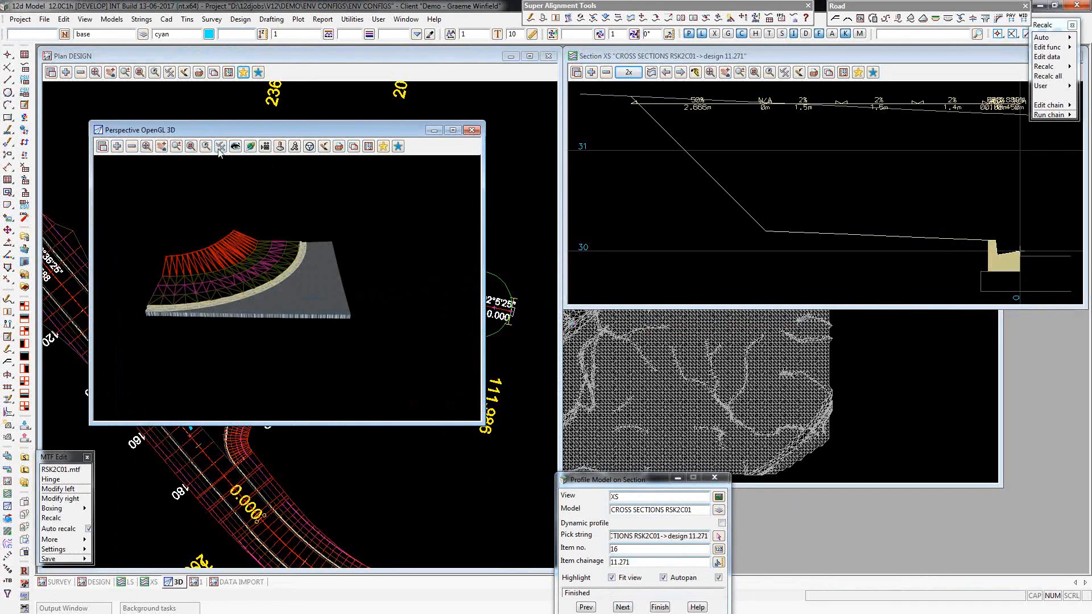
{"action": "left_click", "coordinate": [221, 146]}
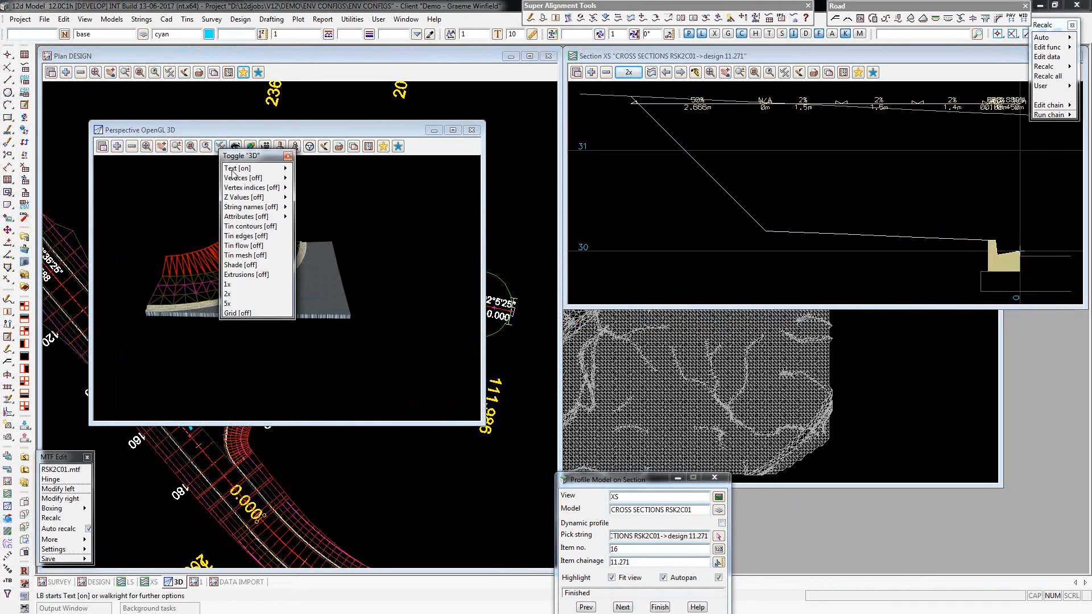
{"action": "left_click", "coordinate": [242, 265]}
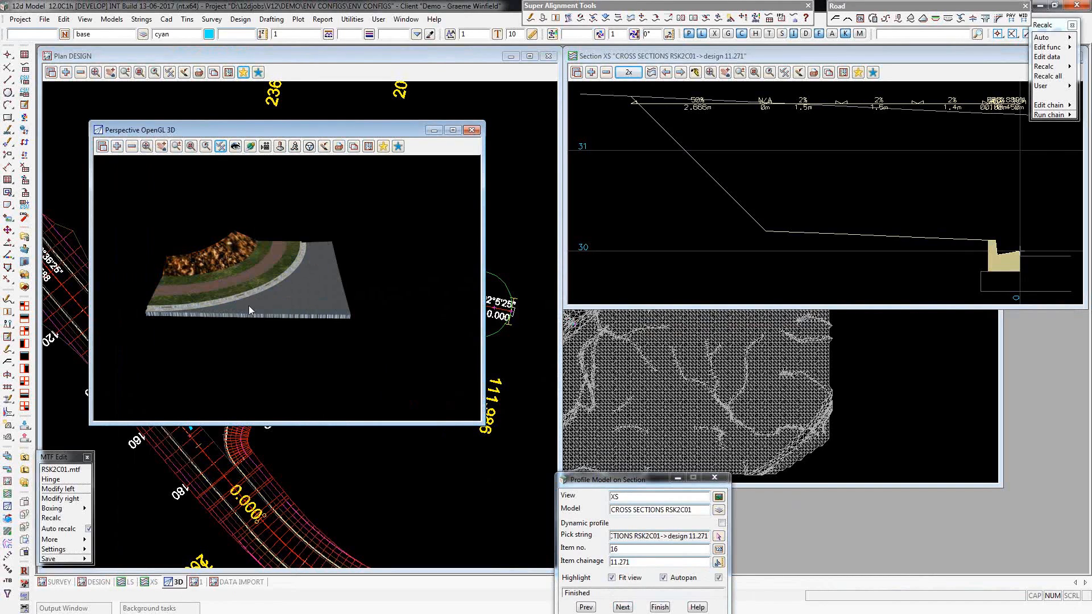
Examine the kerb and pavement depth up close at the end of the RSK2C01 kerb return in 3D.
{"action": "left_click", "coordinate": [250, 146]}
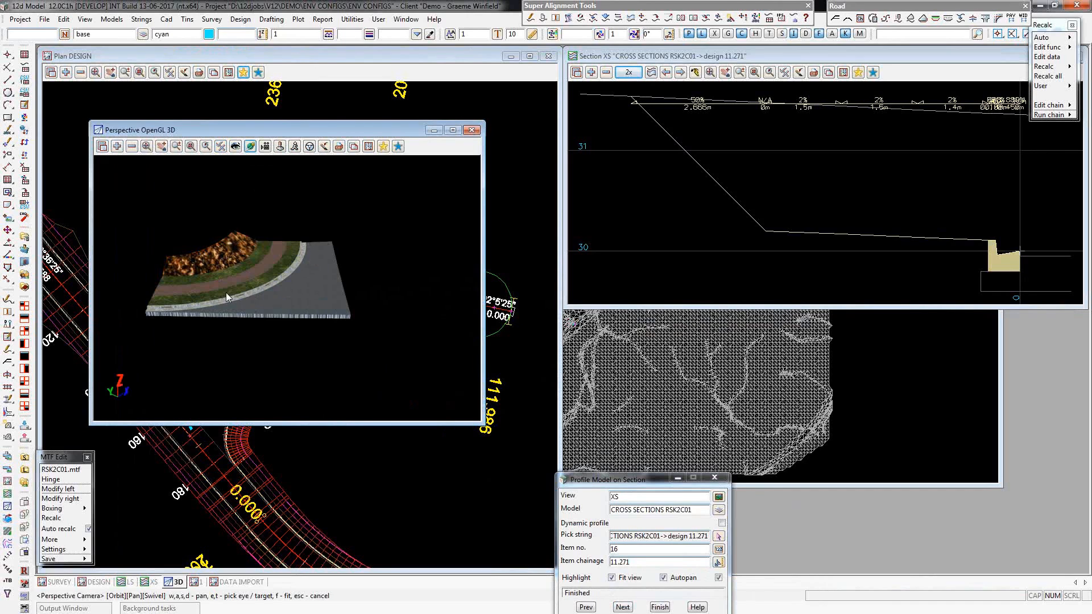
{"action": "scroll", "coordinate": [226, 292], "scroll_direction": "up", "scroll_amount": 2}
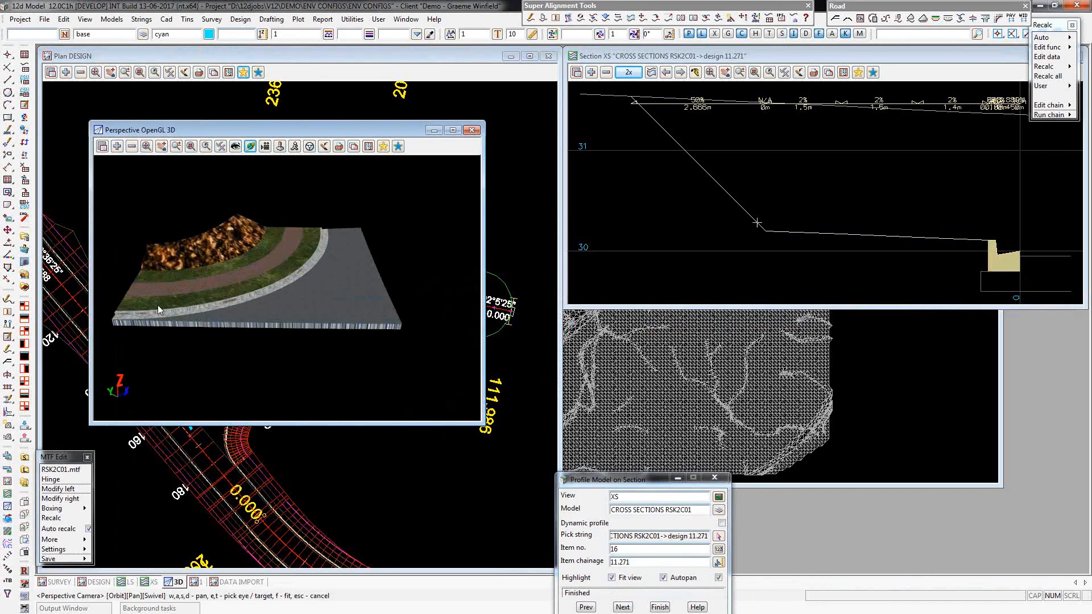
{"action": "key", "text": "t"}
{"action": "left_click", "coordinate": [158, 305]}
{"action": "mouse_move", "coordinate": [163, 308]}
{"action": "left_mouse_down"}
{"action": "mouse_move", "coordinate": [190, 313]}
{"action": "mouse_move", "coordinate": [360, 266]}
{"action": "mouse_move", "coordinate": [173, 290]}
{"action": "mouse_move", "coordinate": [203, 295]}
{"action": "mouse_move", "coordinate": [219, 282]}
{"action": "mouse_move", "coordinate": [187, 278]}
{"action": "mouse_move", "coordinate": [135, 295]}
{"action": "mouse_move", "coordinate": [234, 244]}
{"action": "mouse_move", "coordinate": [111, 282]}
{"action": "mouse_move", "coordinate": [148, 318]}
{"action": "left_mouse_up"}
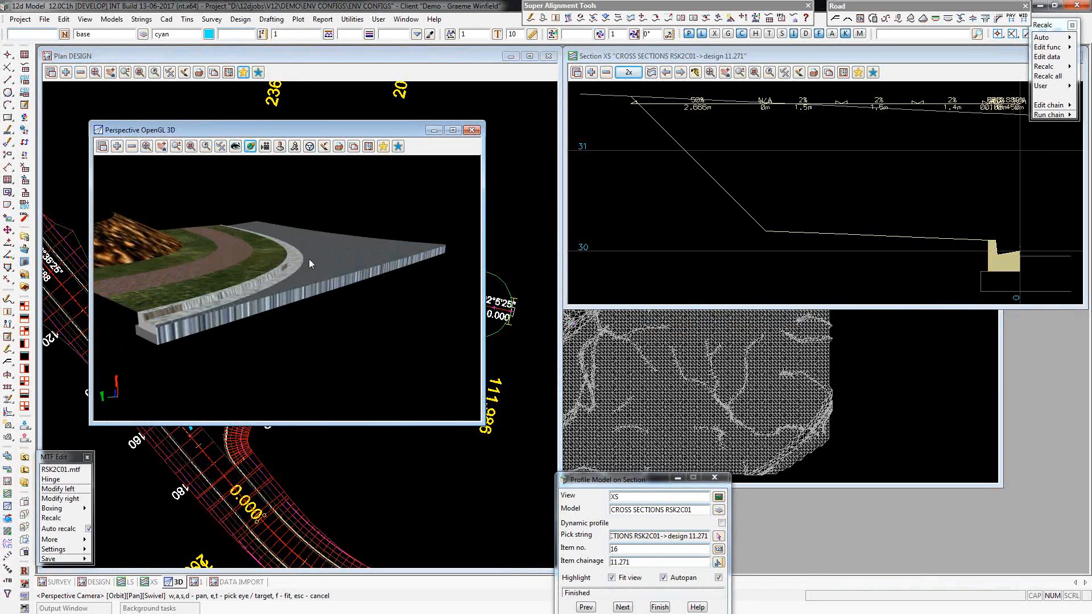
Save the RSK2C01 MTF file and finish editing it.
{"action": "left_click", "coordinate": [51, 559]}
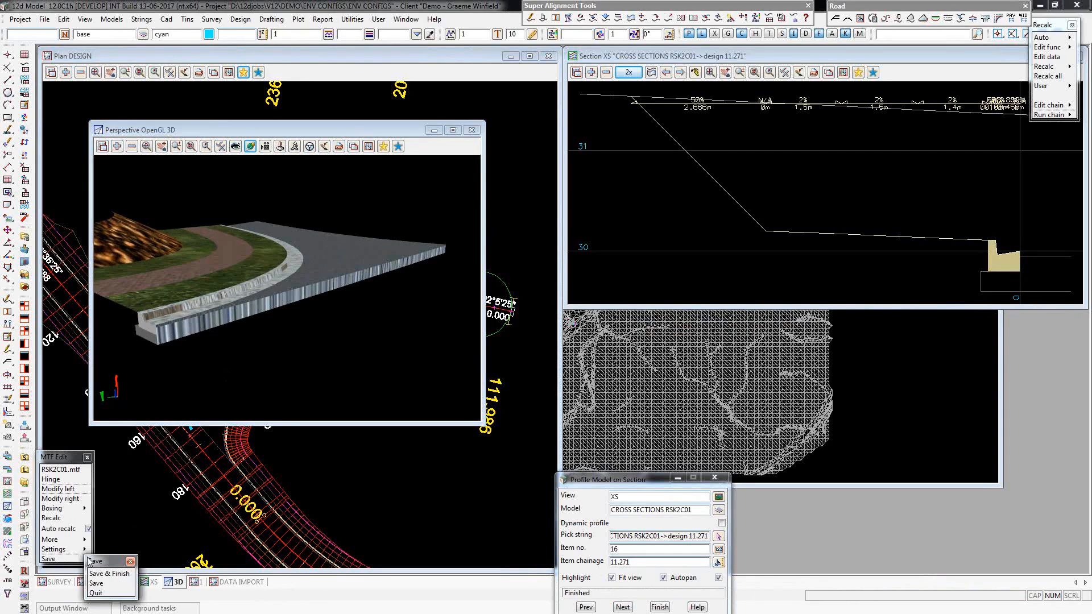
{"action": "left_click", "coordinate": [105, 575]}
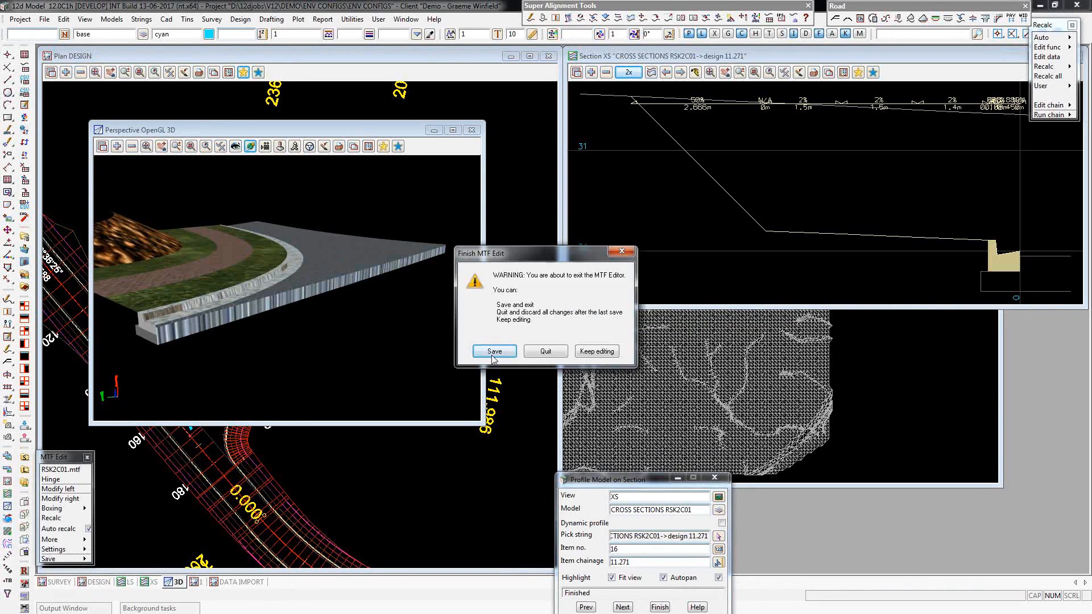
{"action": "left_click", "coordinate": [495, 352]}
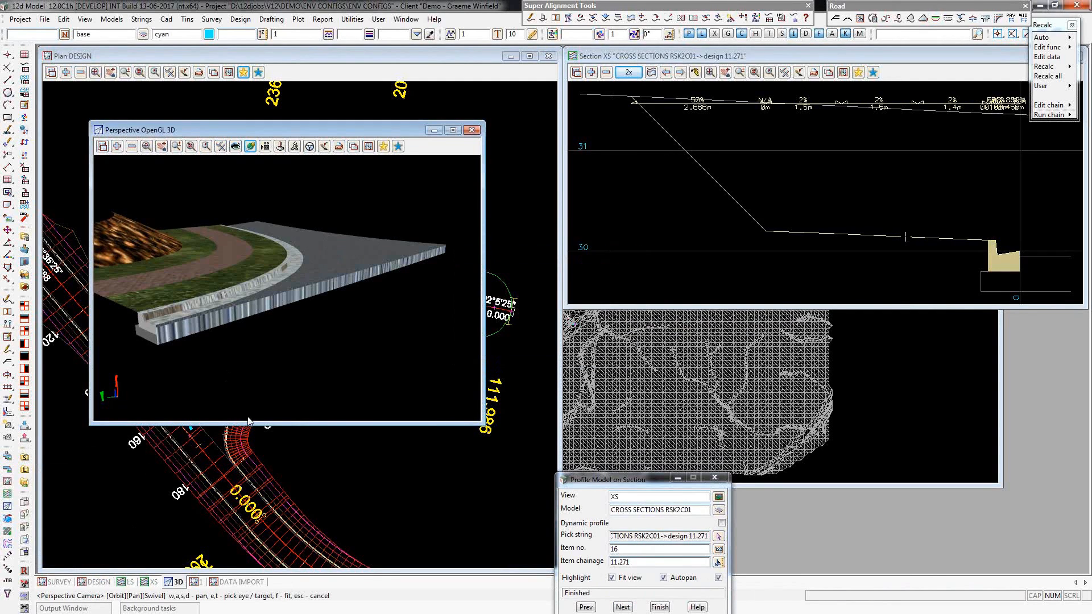